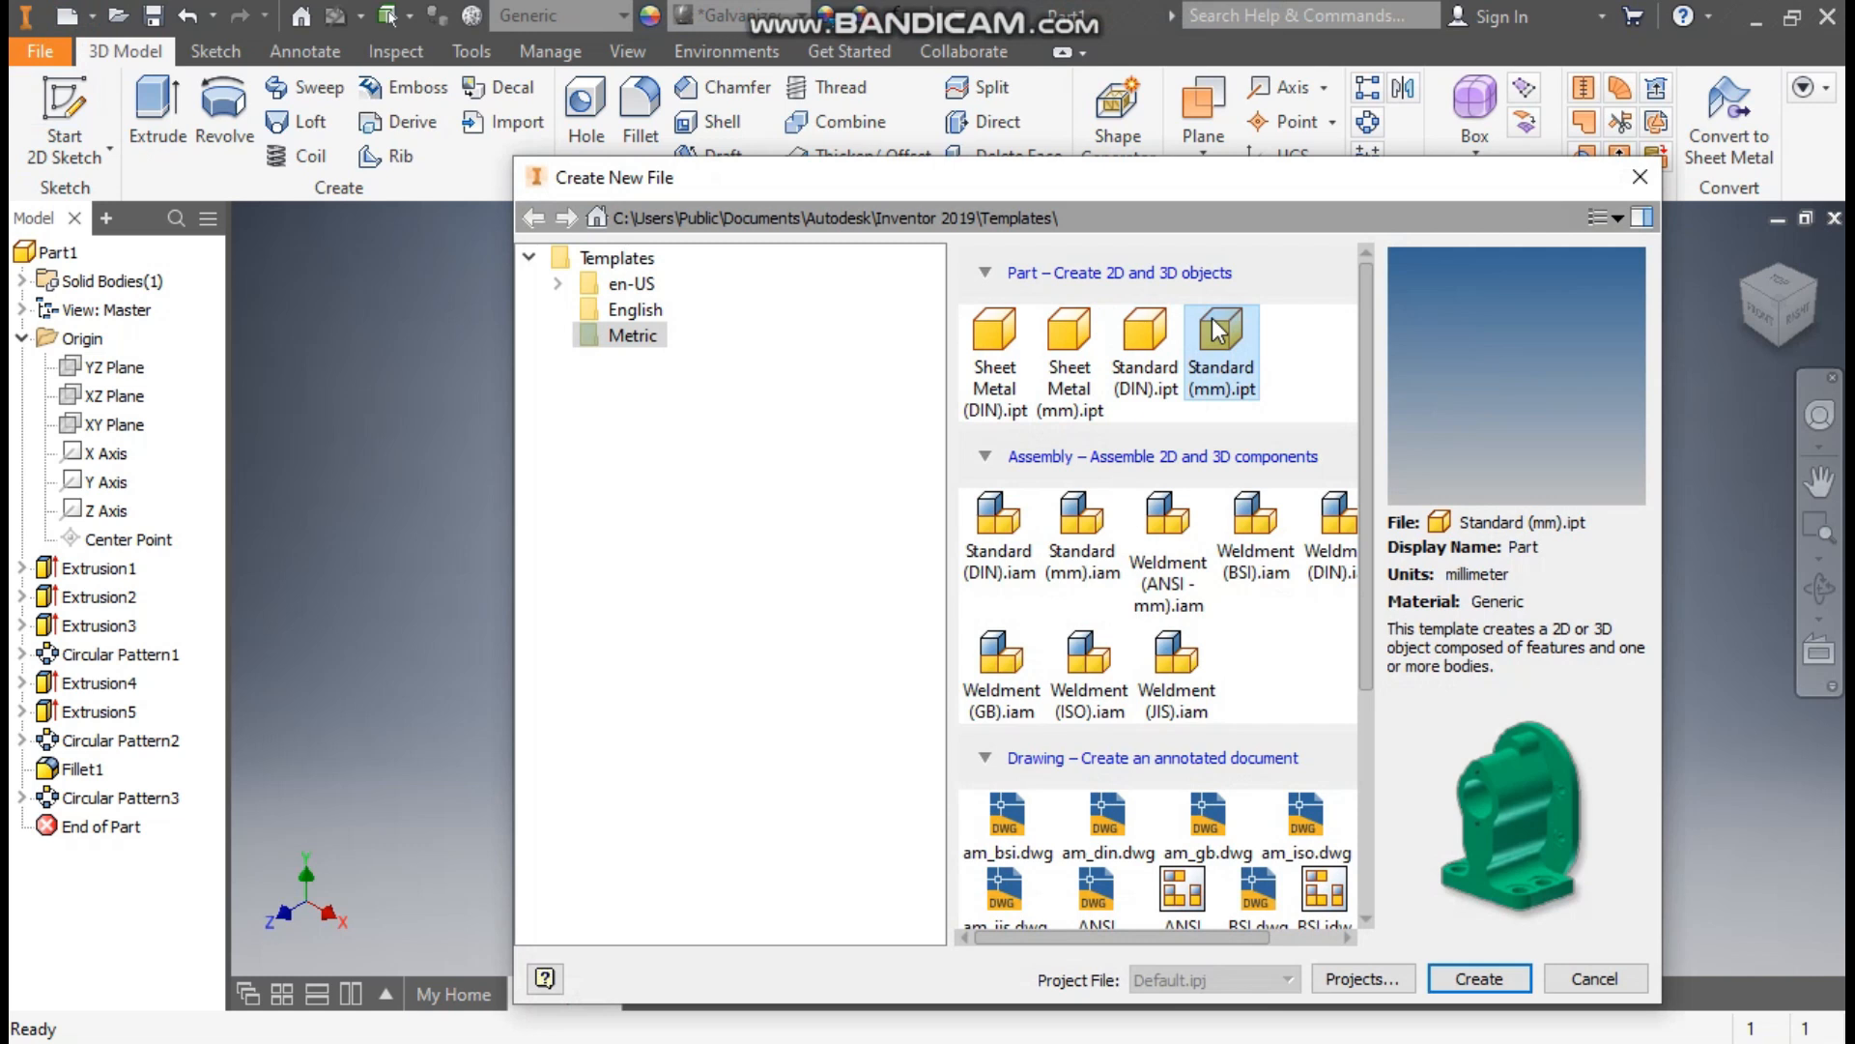
Create a Standard (mm).ipt part and sketch a 110 mm diameter circle centred on the origin in the XZ plane.
left_click(1476, 980)
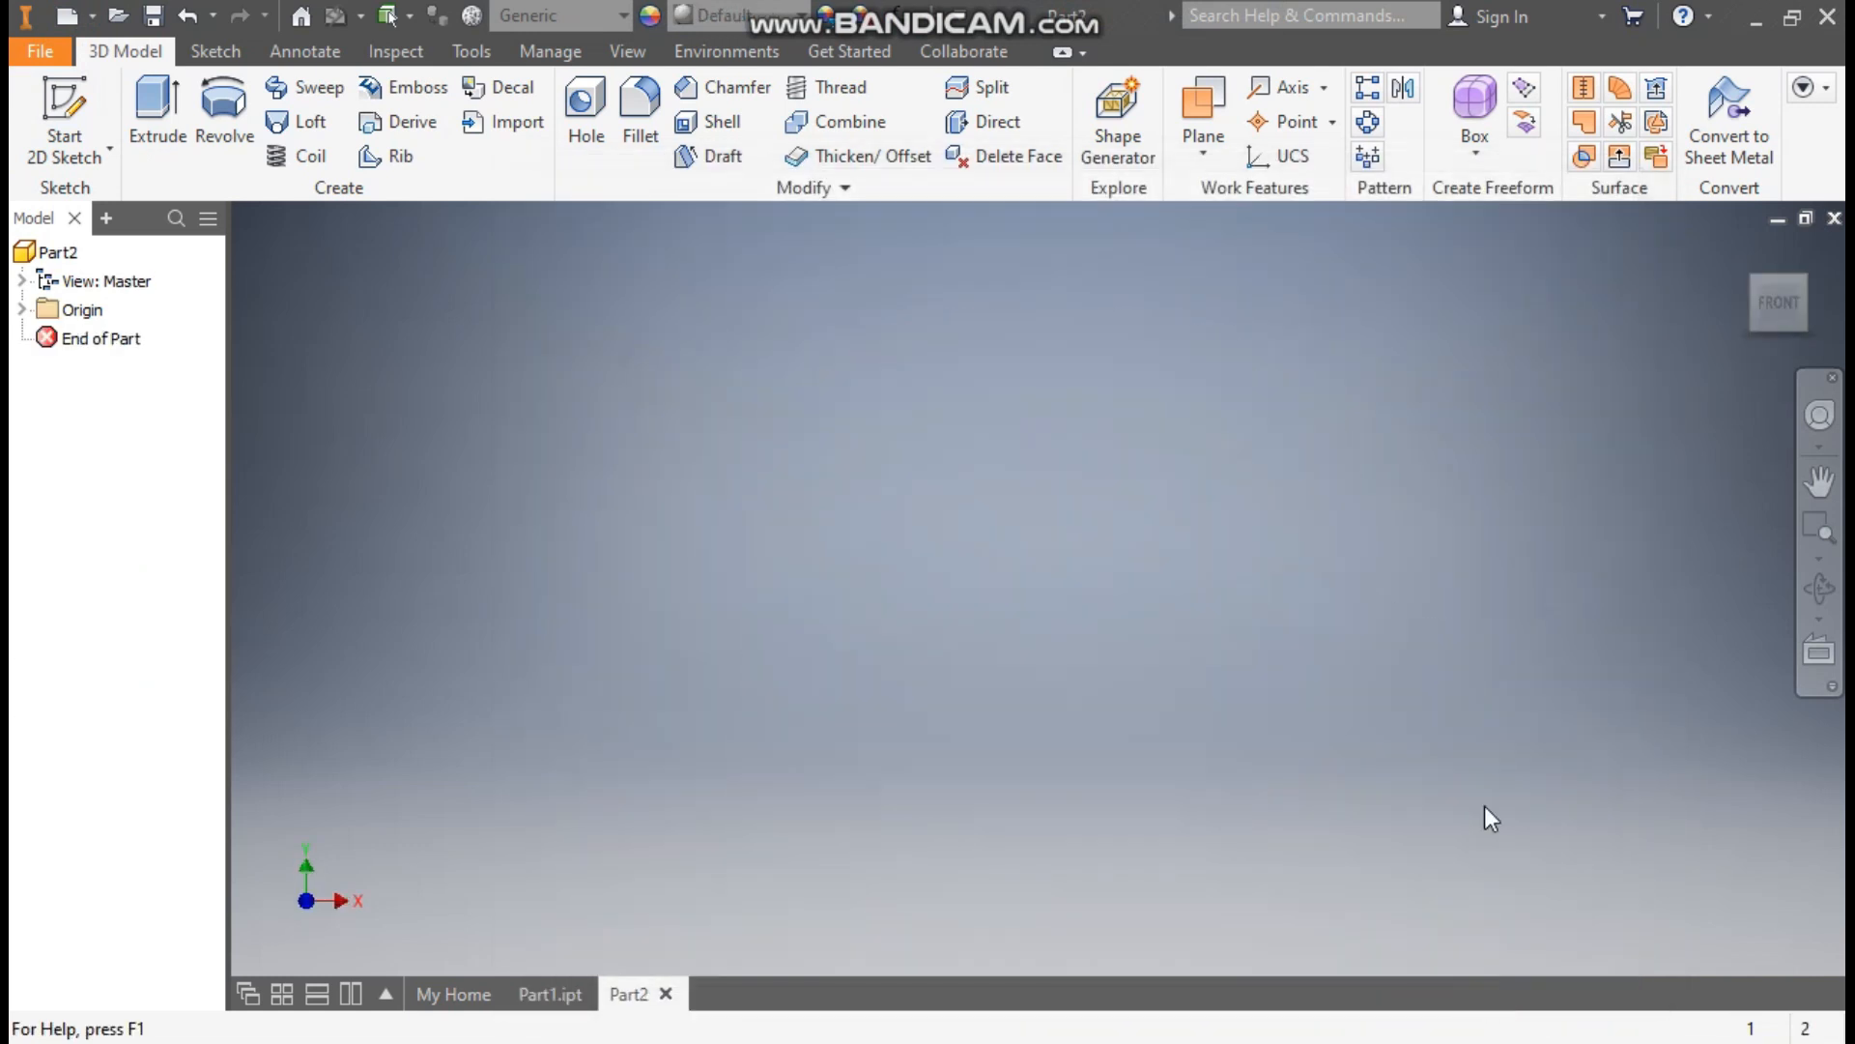
left_click(77, 96)
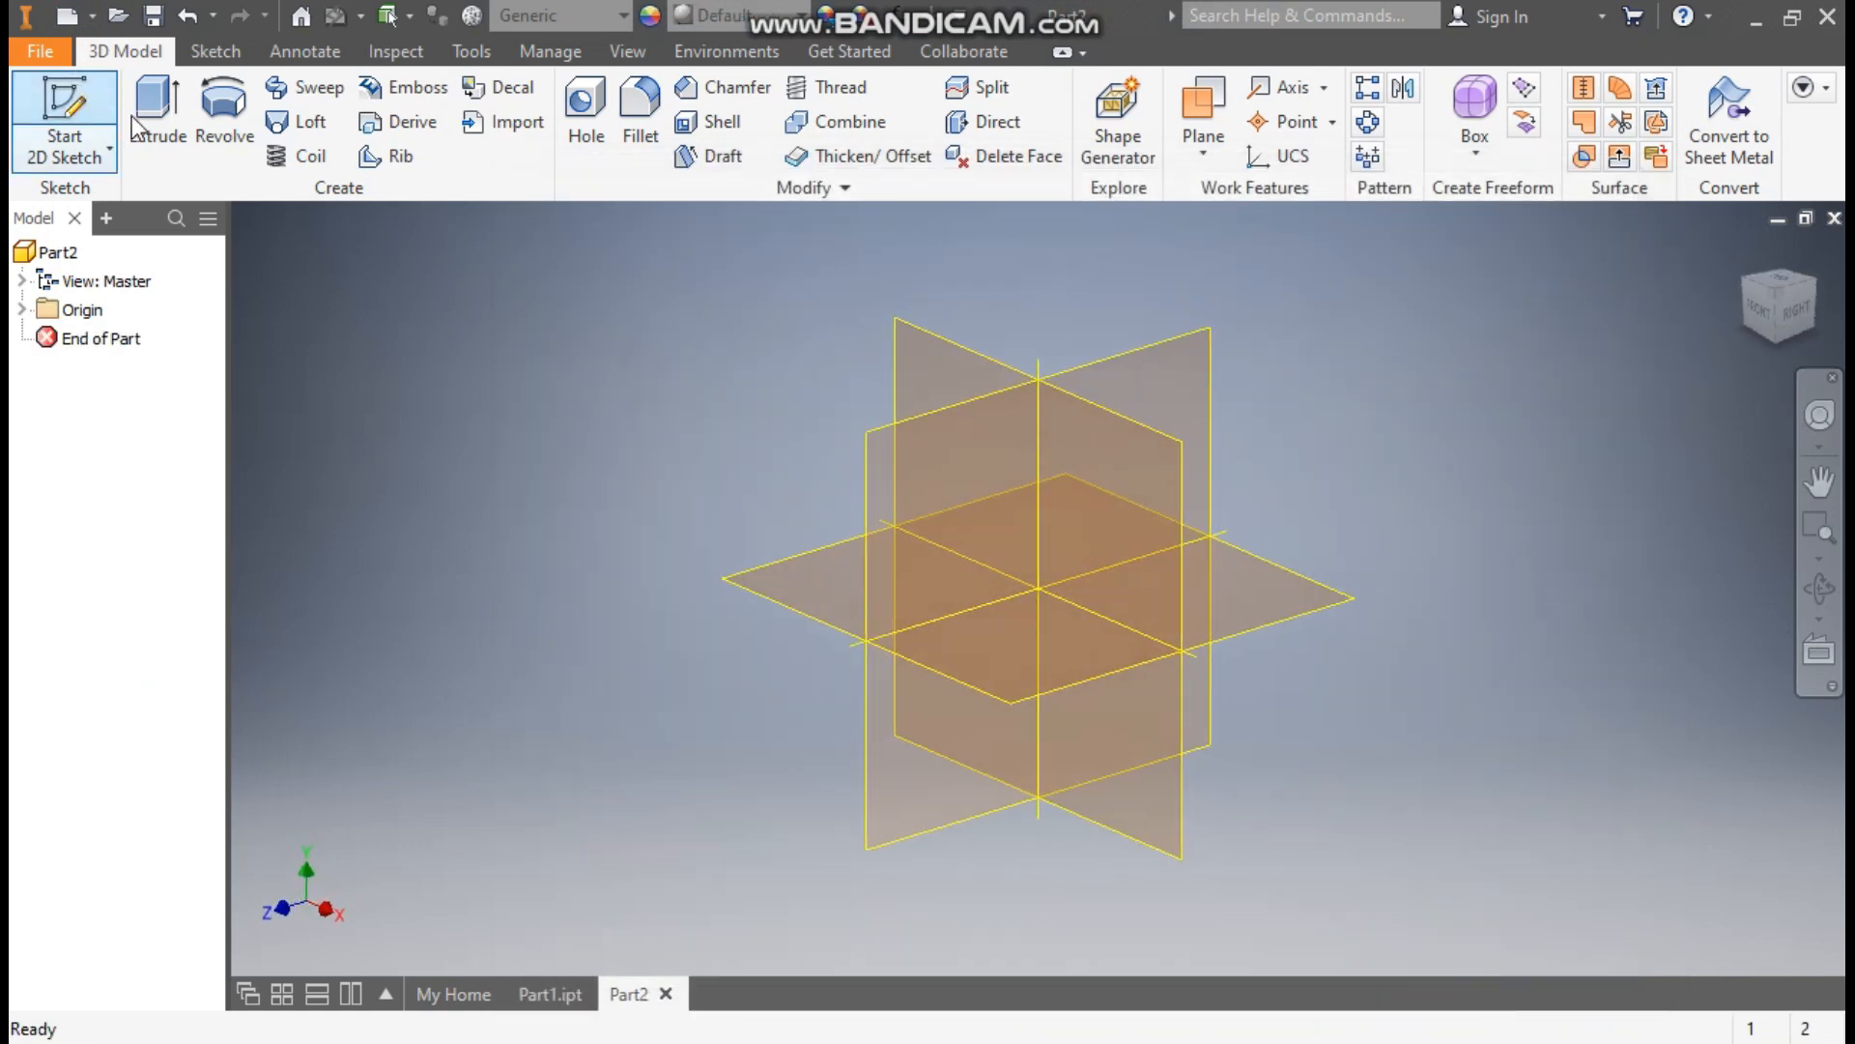
left_click(821, 572)
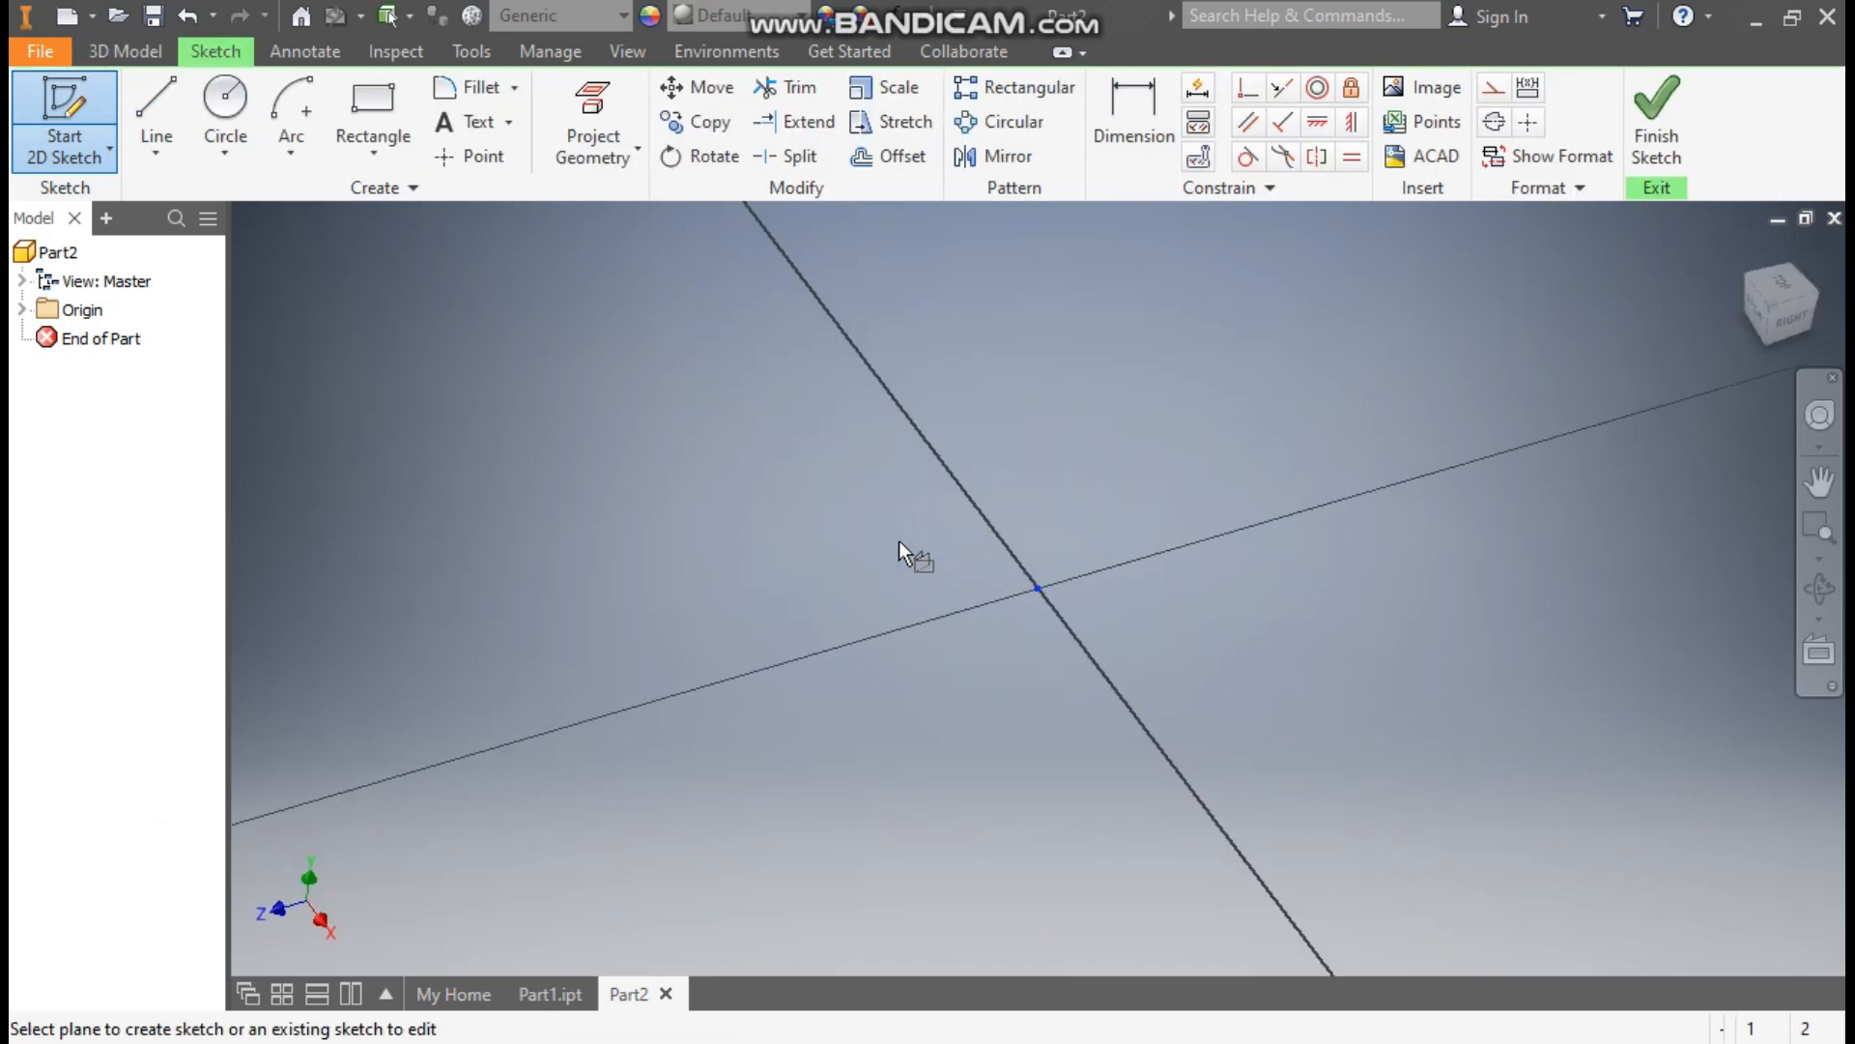
left_click(235, 103)
left_click(1039, 590)
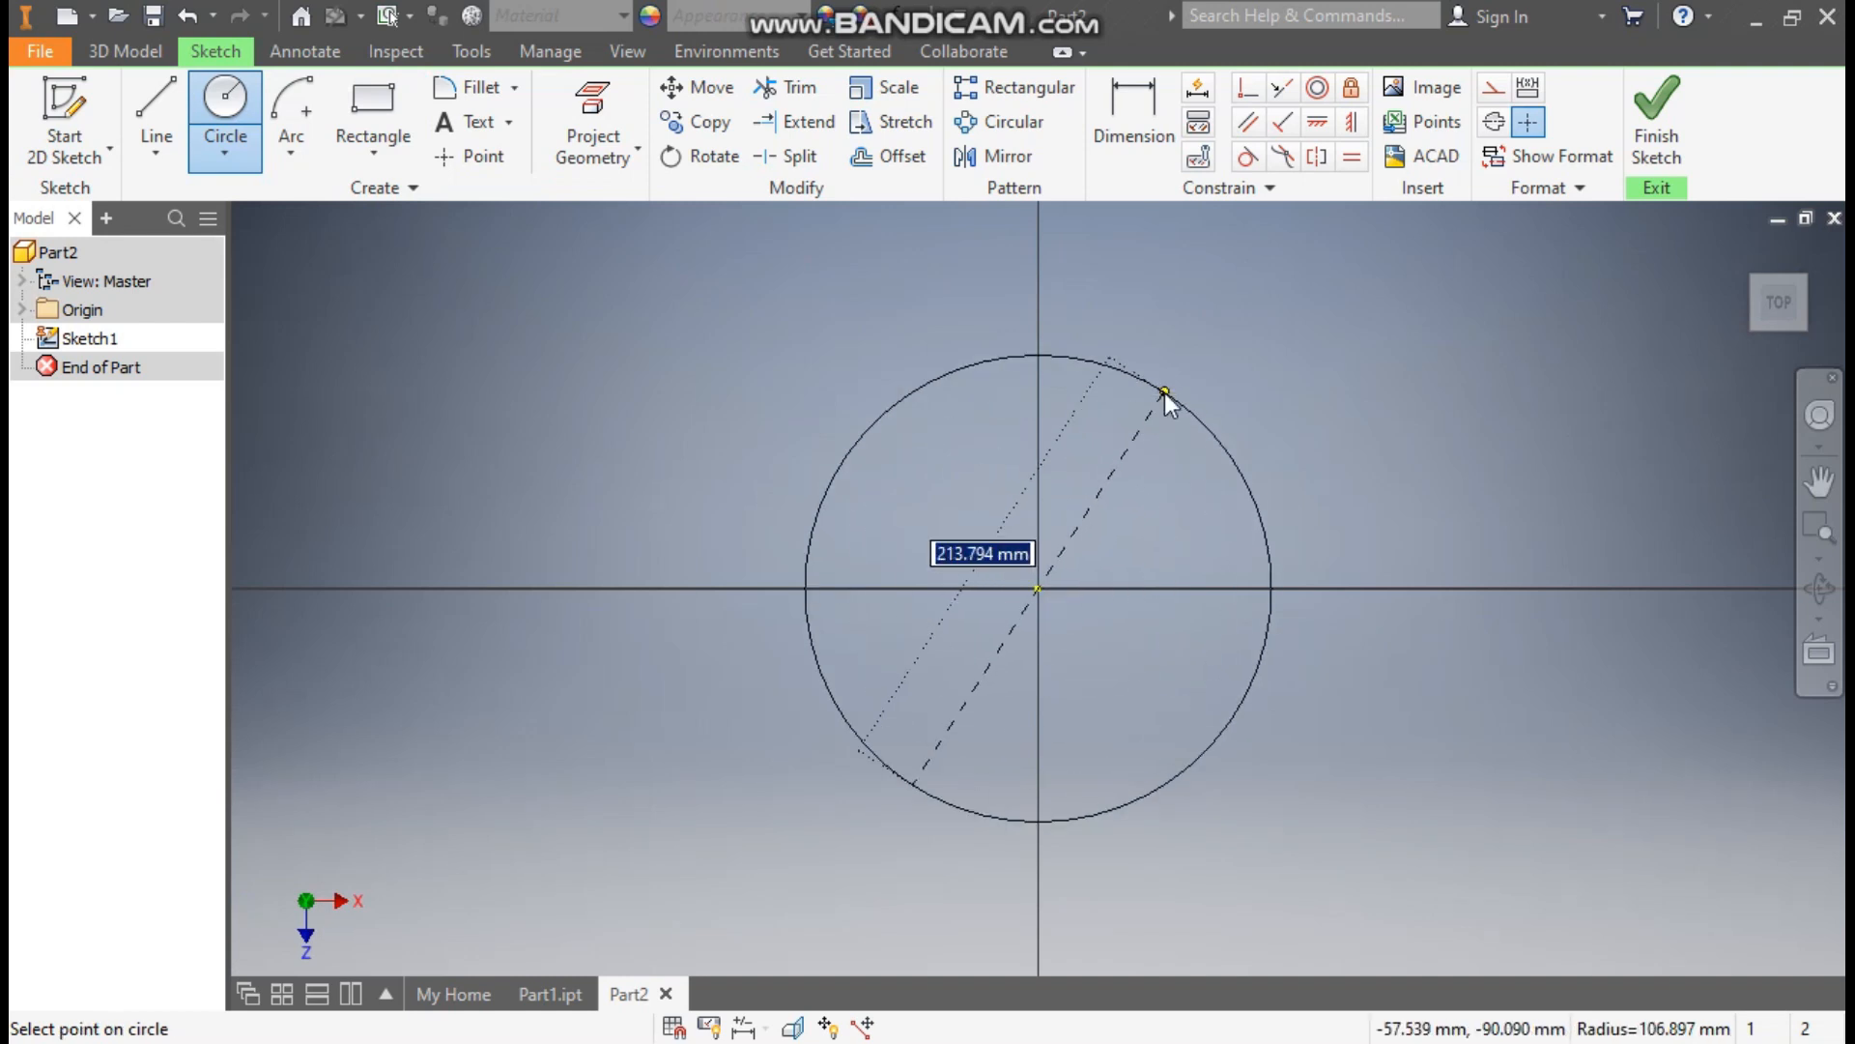
type("110")
key("Return")
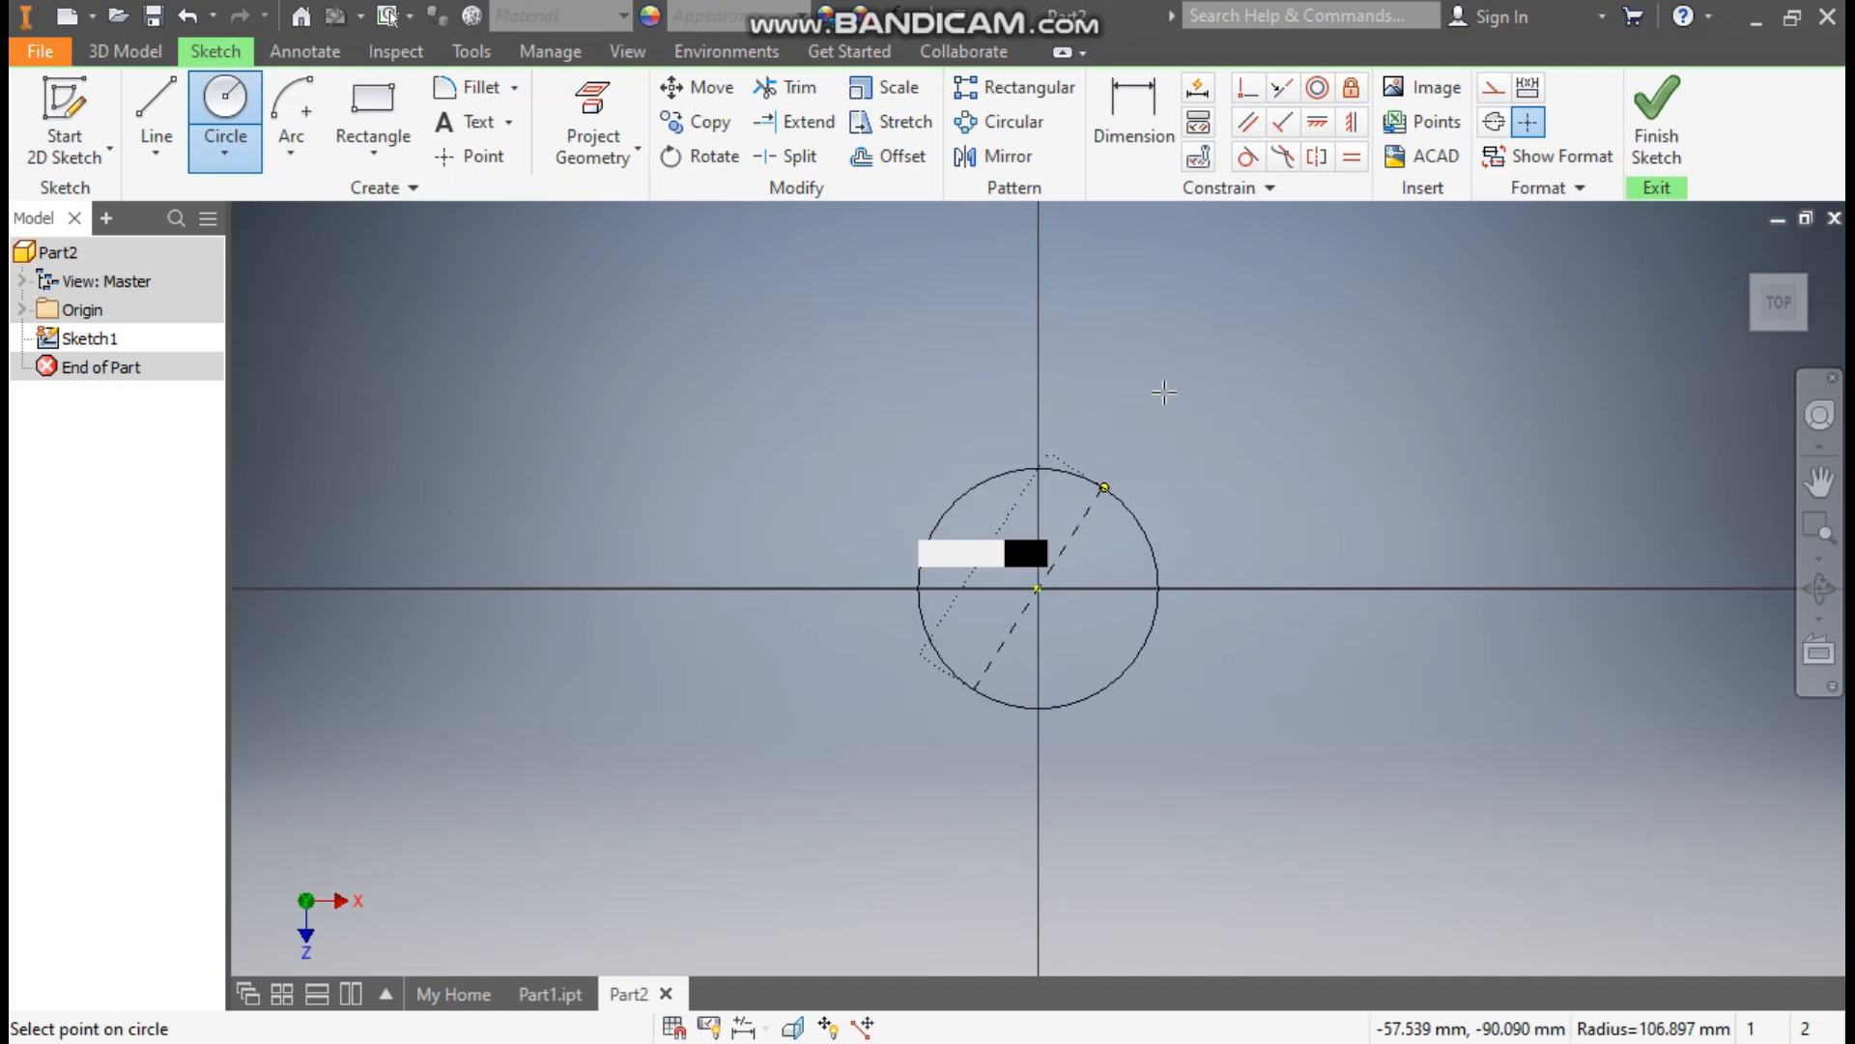
left_click(1639, 96)
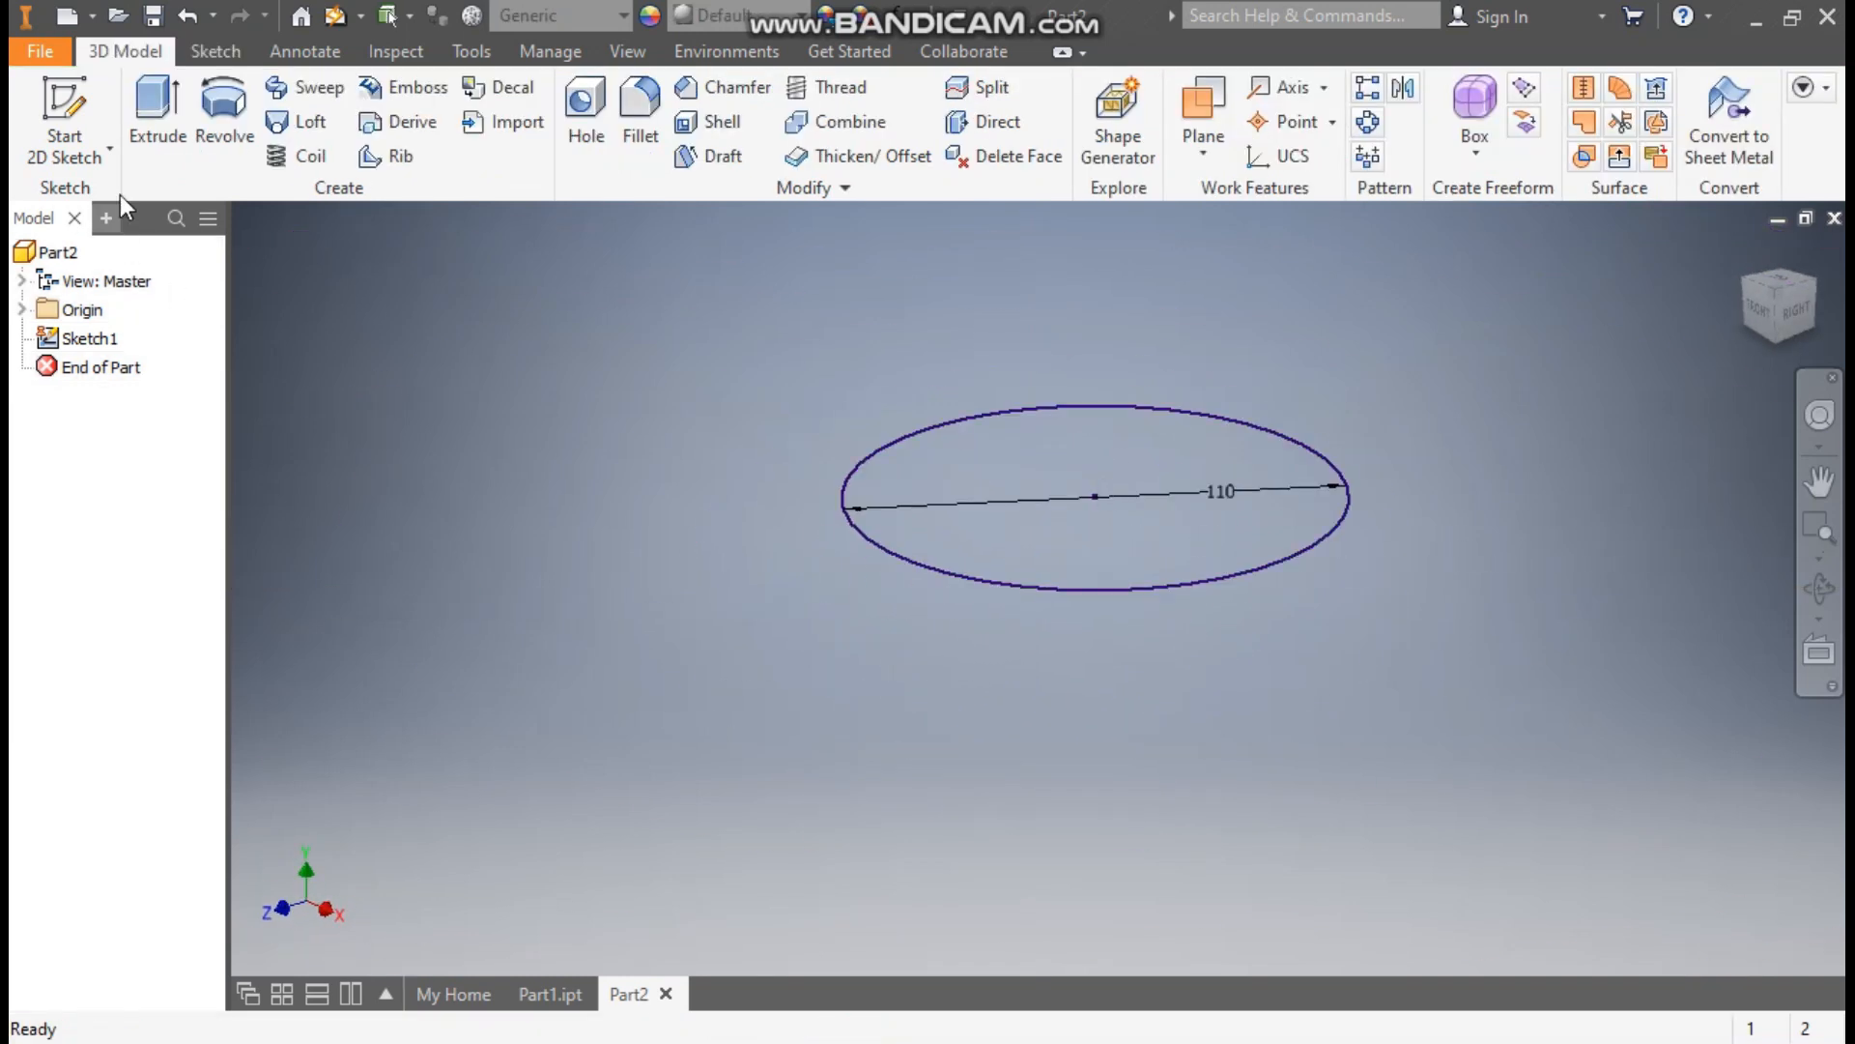
Extrude the 110 mm circle upward by 36 mm into a solid disc.
left_click(154, 120)
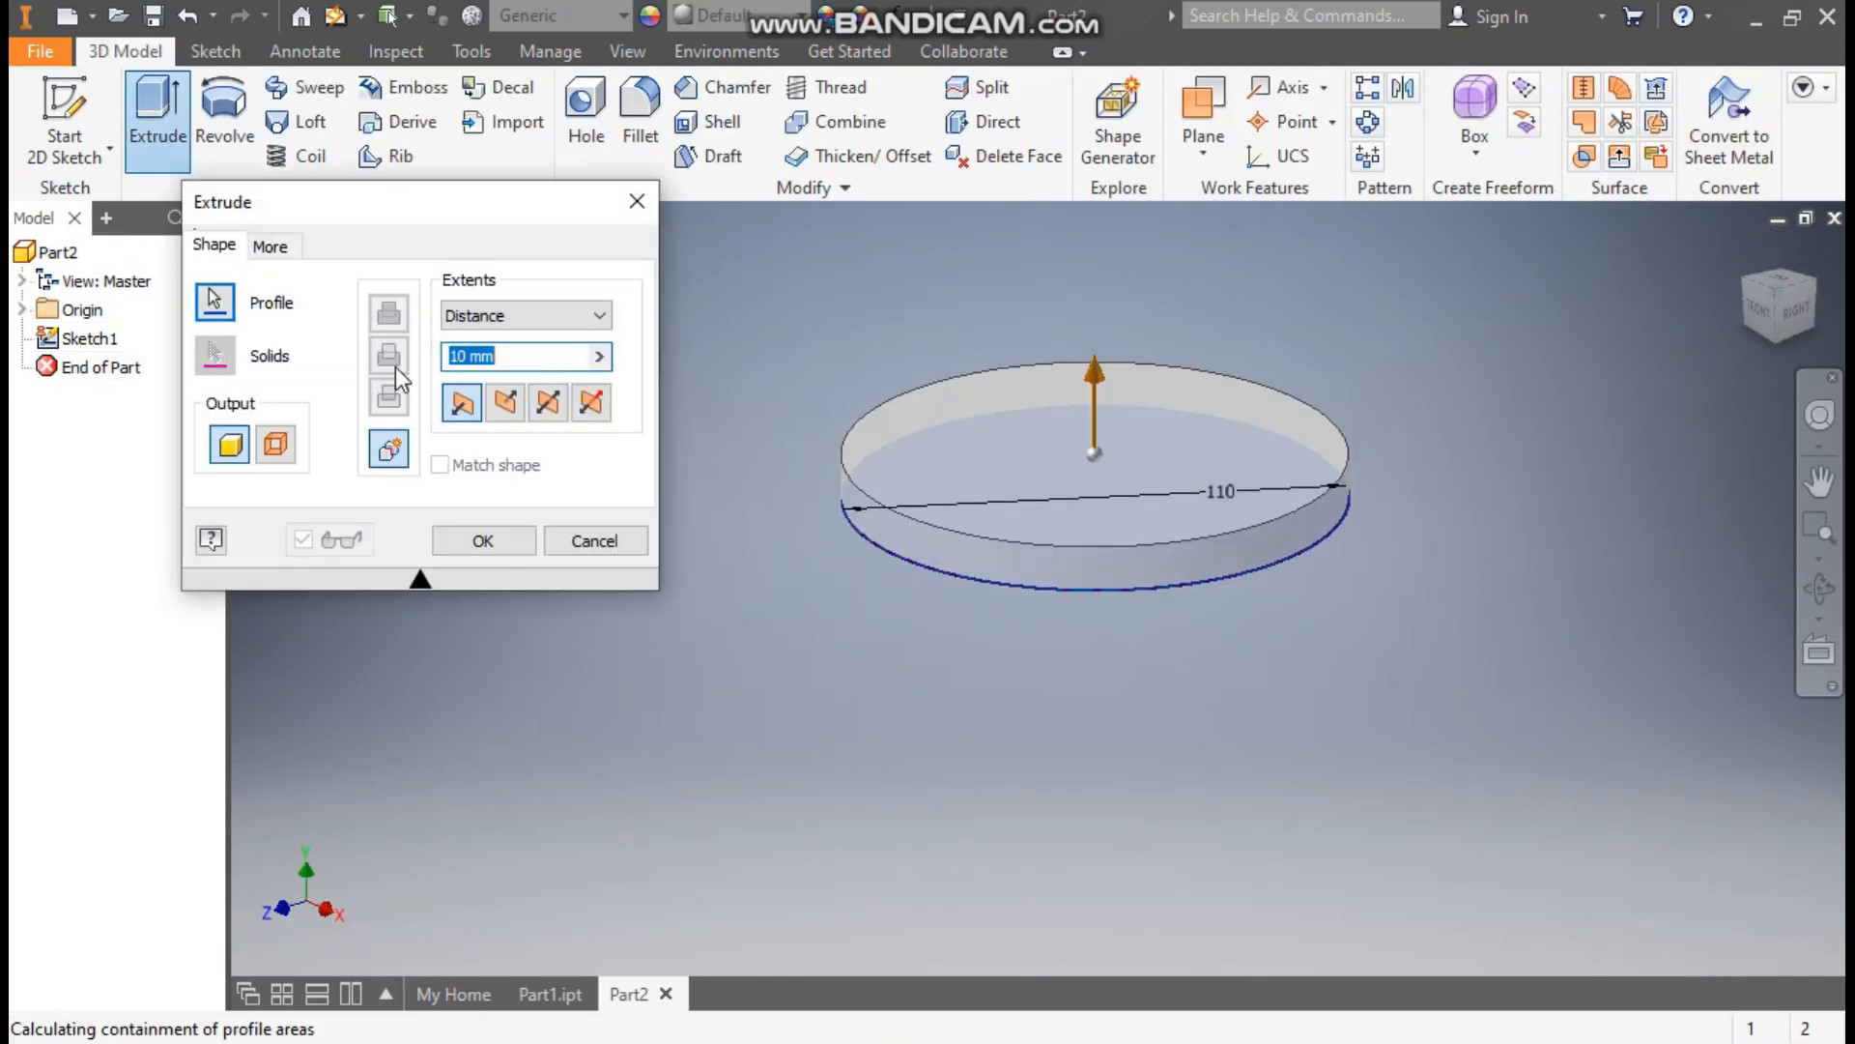
type("36")
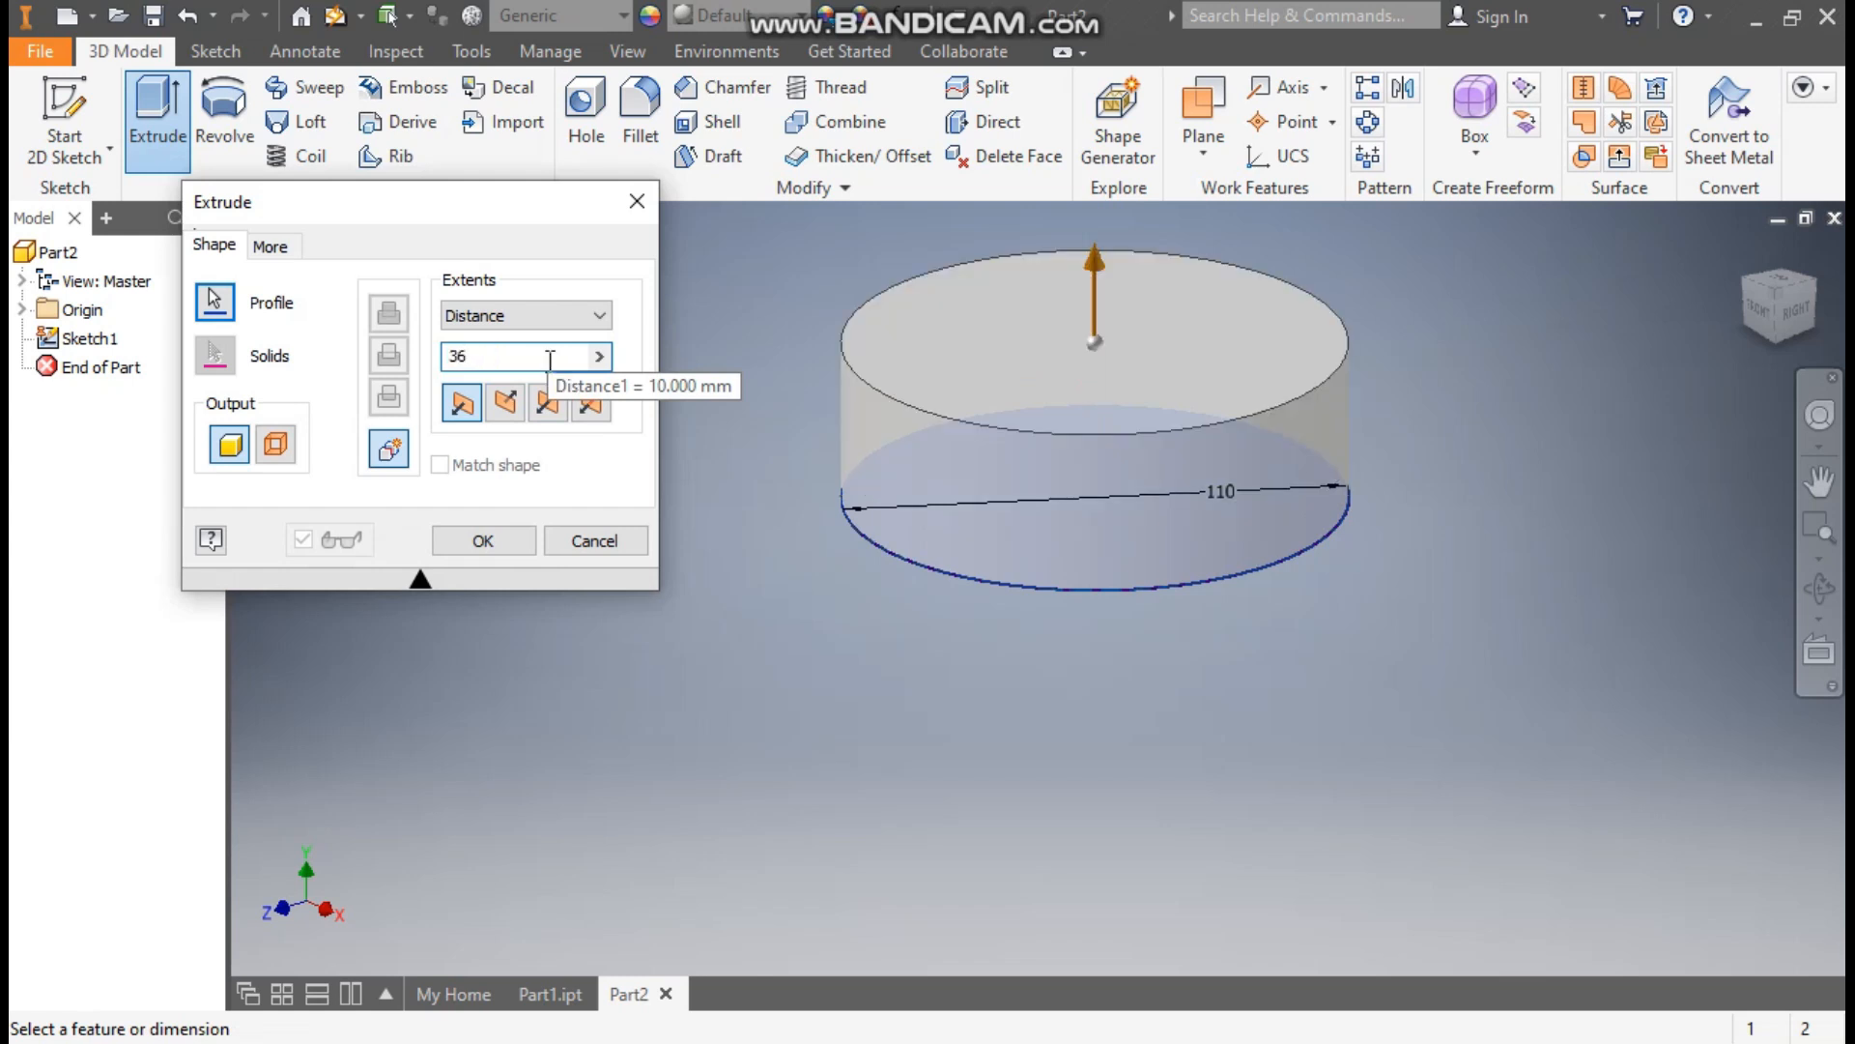
left_click(485, 543)
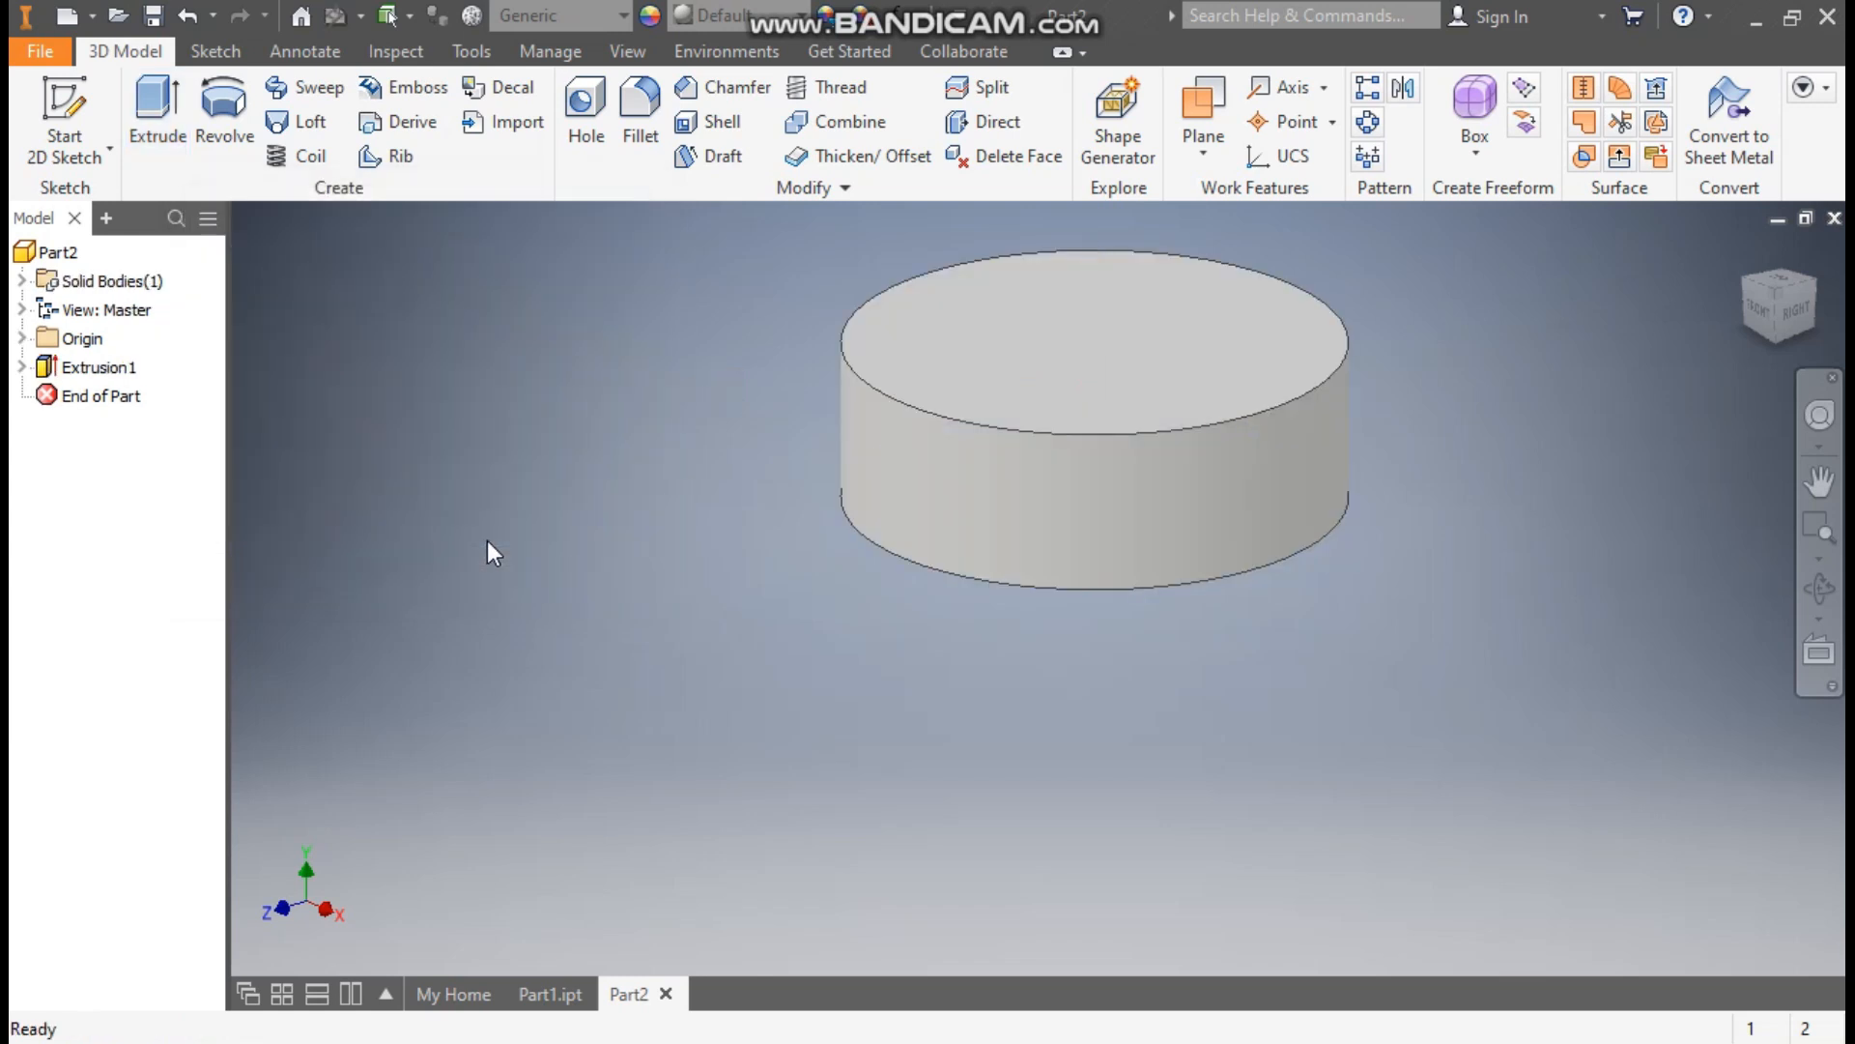
Start a sketch on the disc's top face and draw an 88 mm diameter circle centred on the origin.
left_click(1156, 297)
left_click(1363, 274)
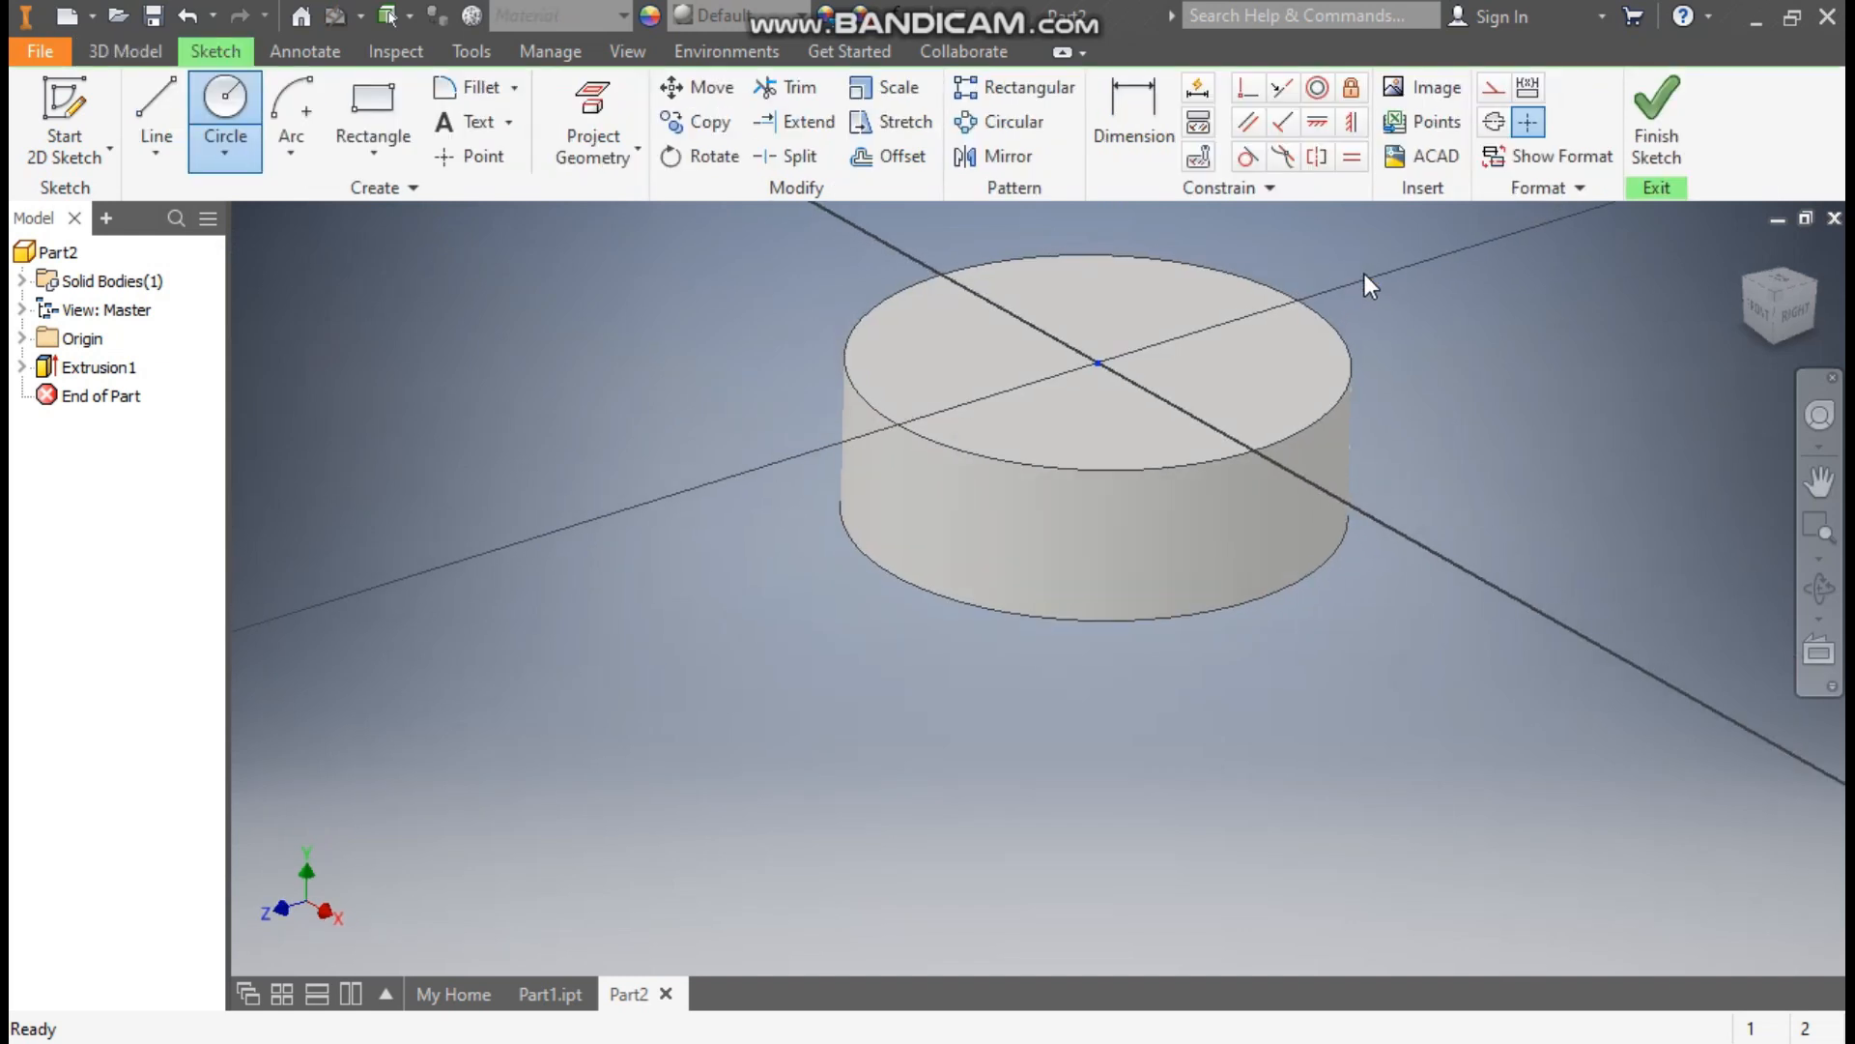
left_click(1814, 259)
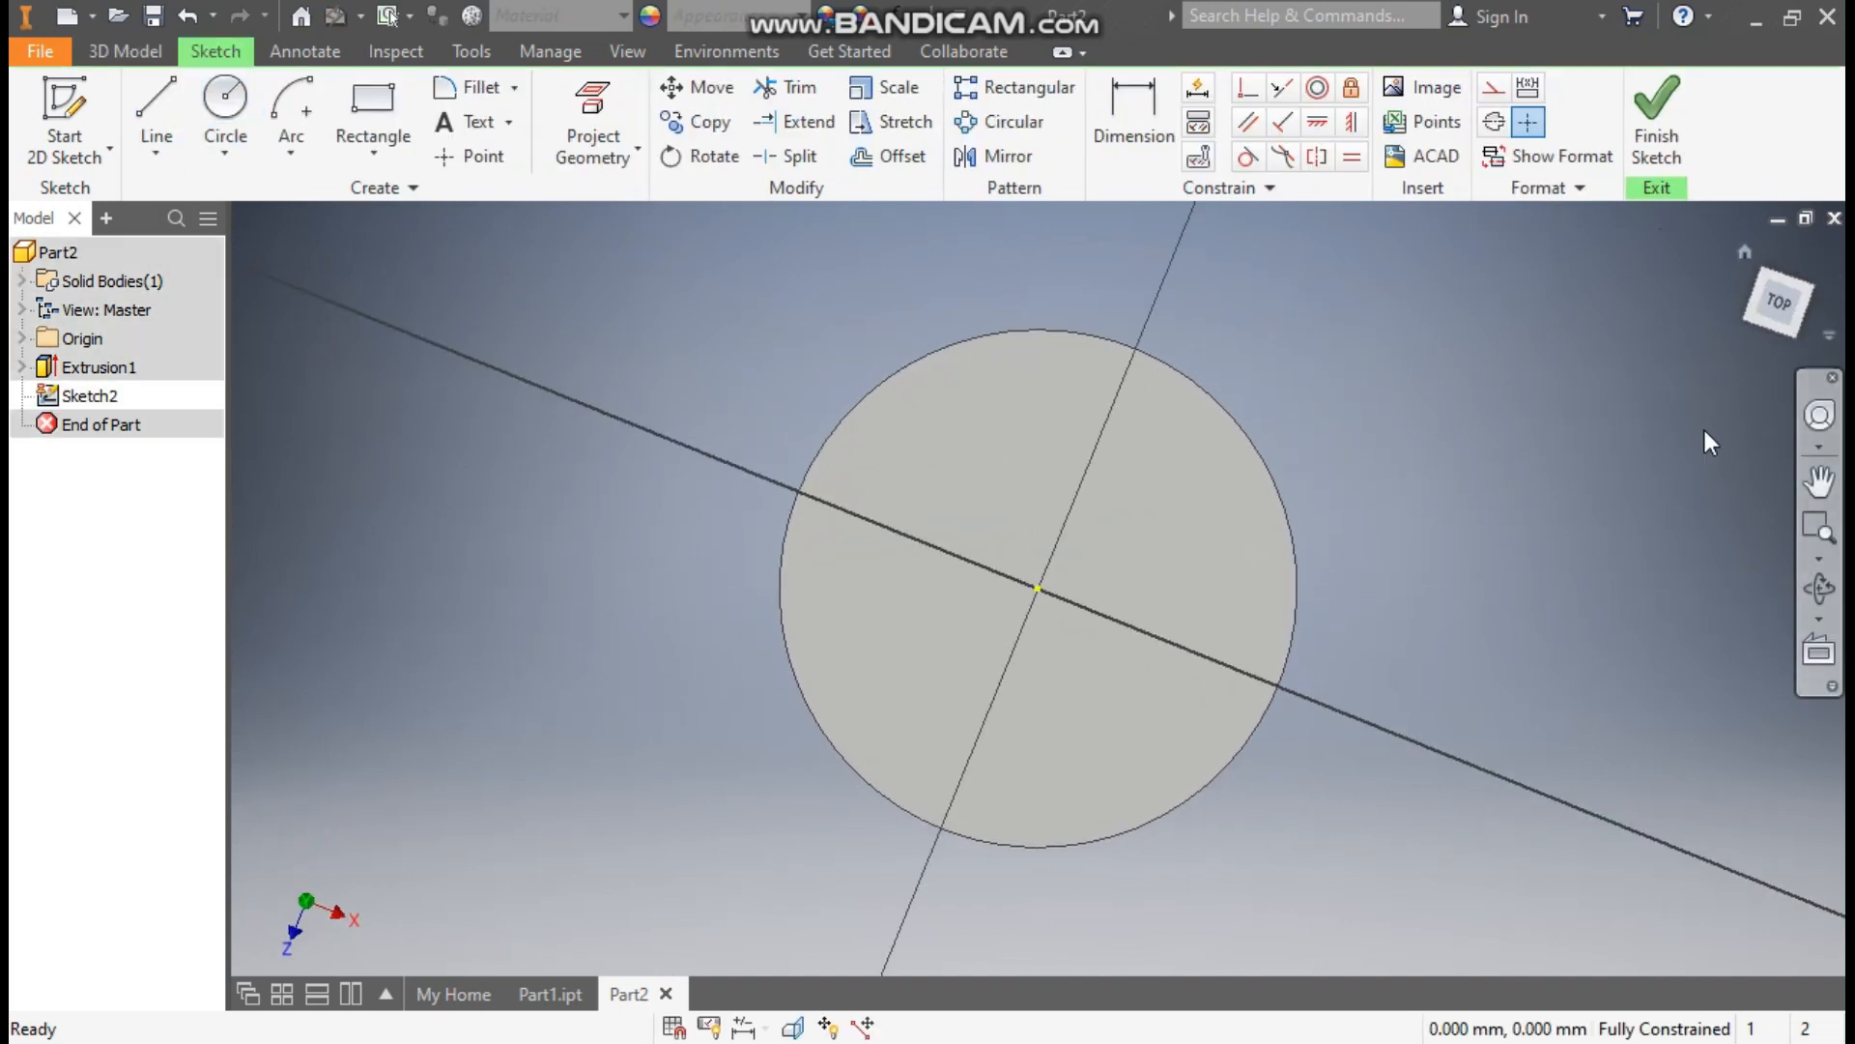
left_click(230, 104)
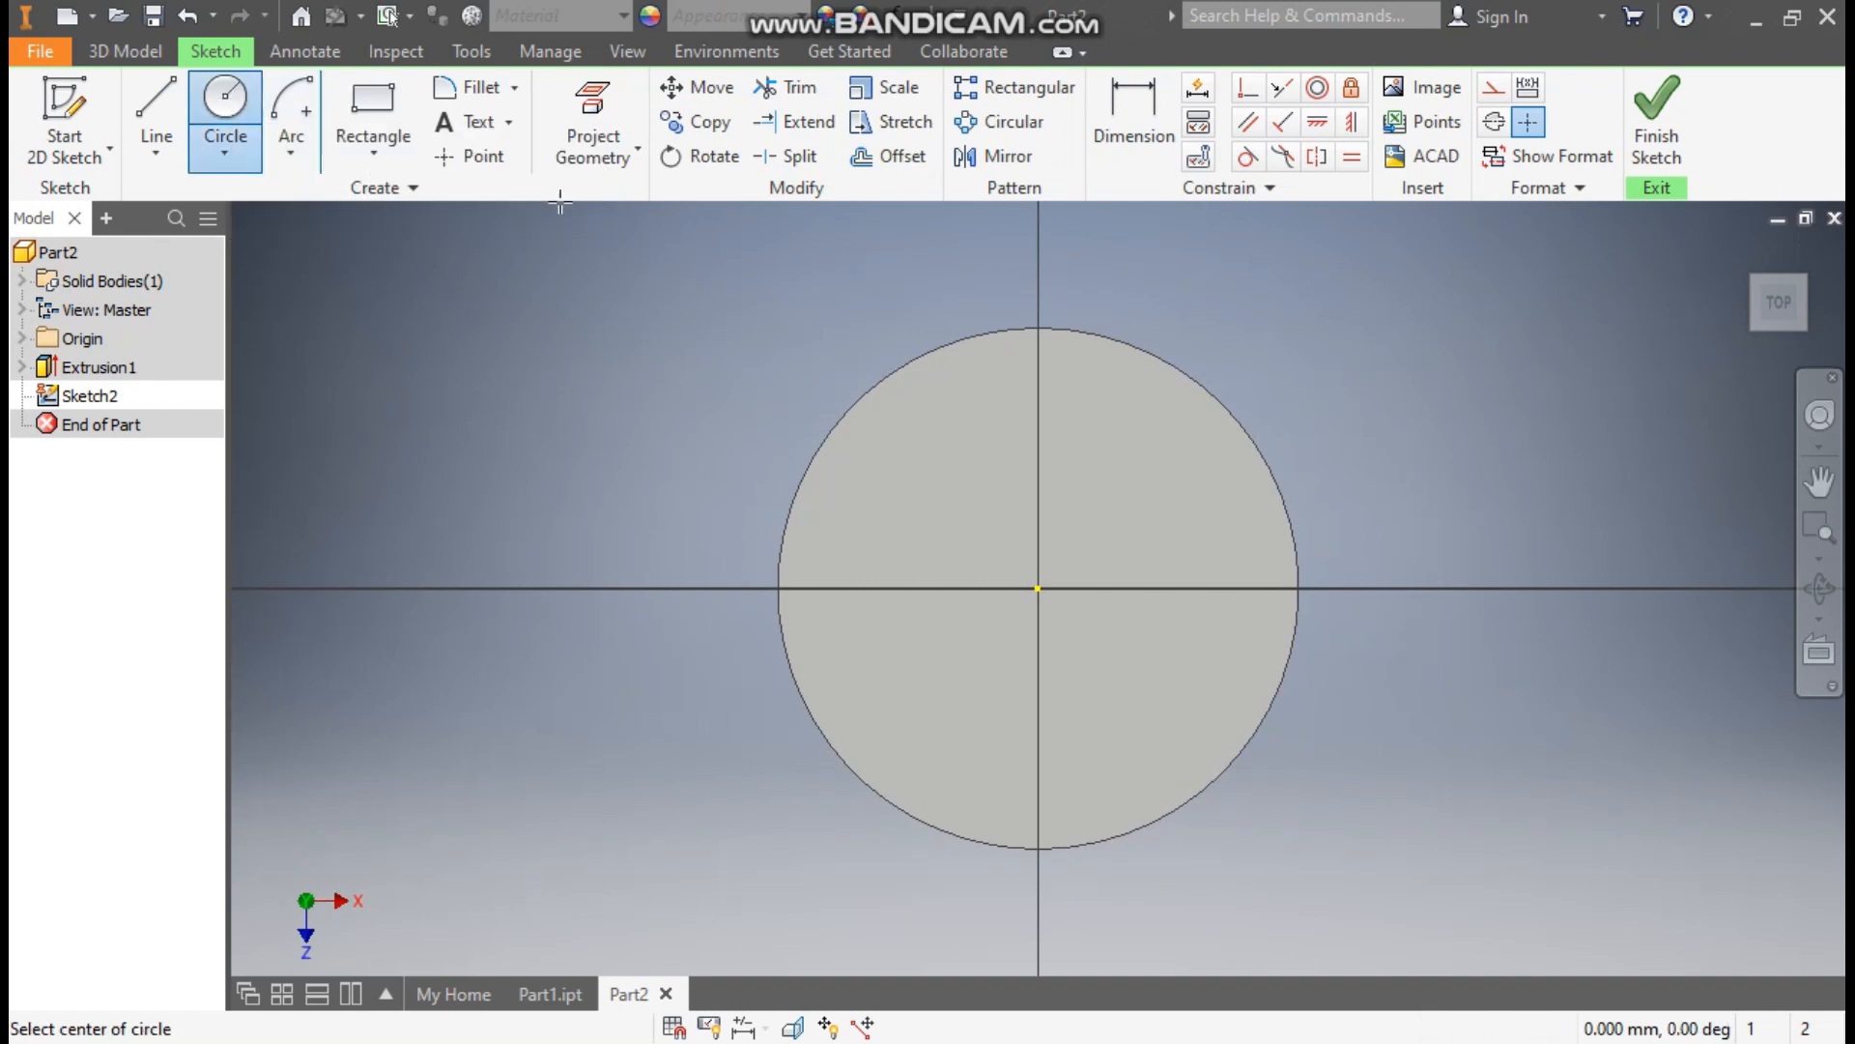
left_click(1038, 587)
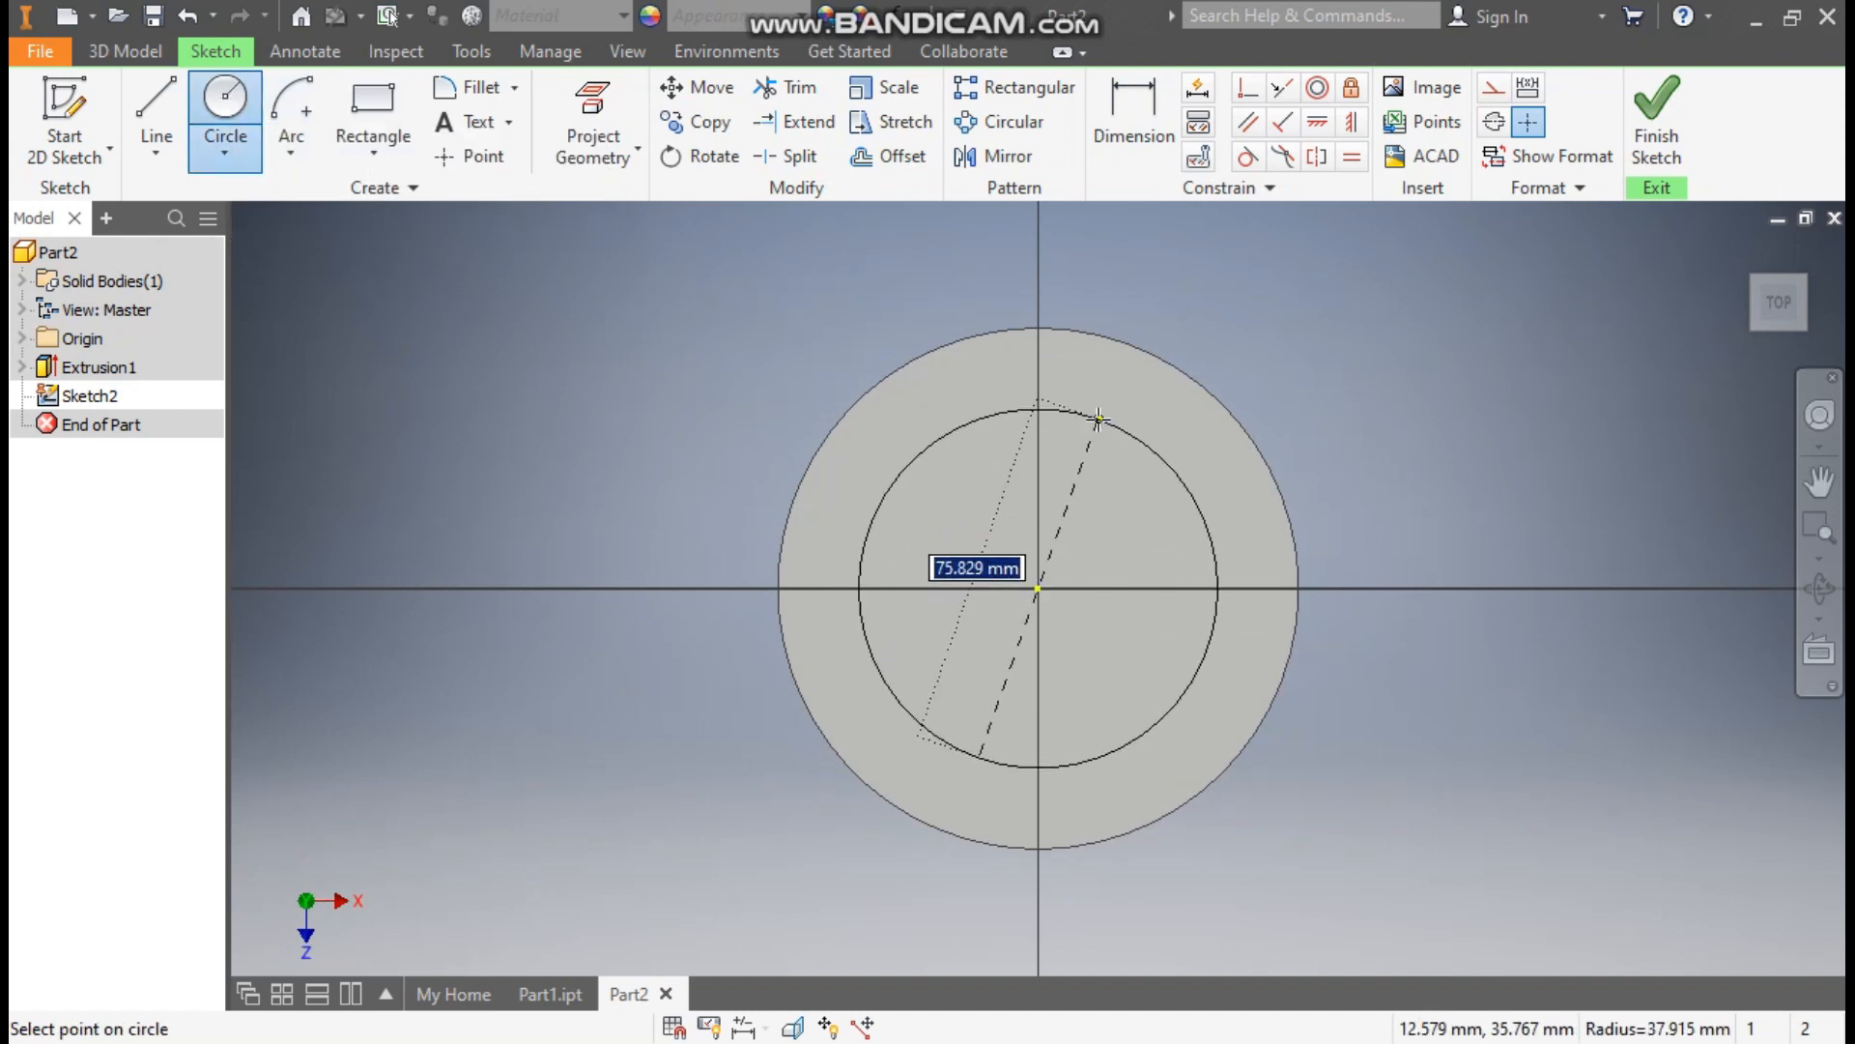
type("88")
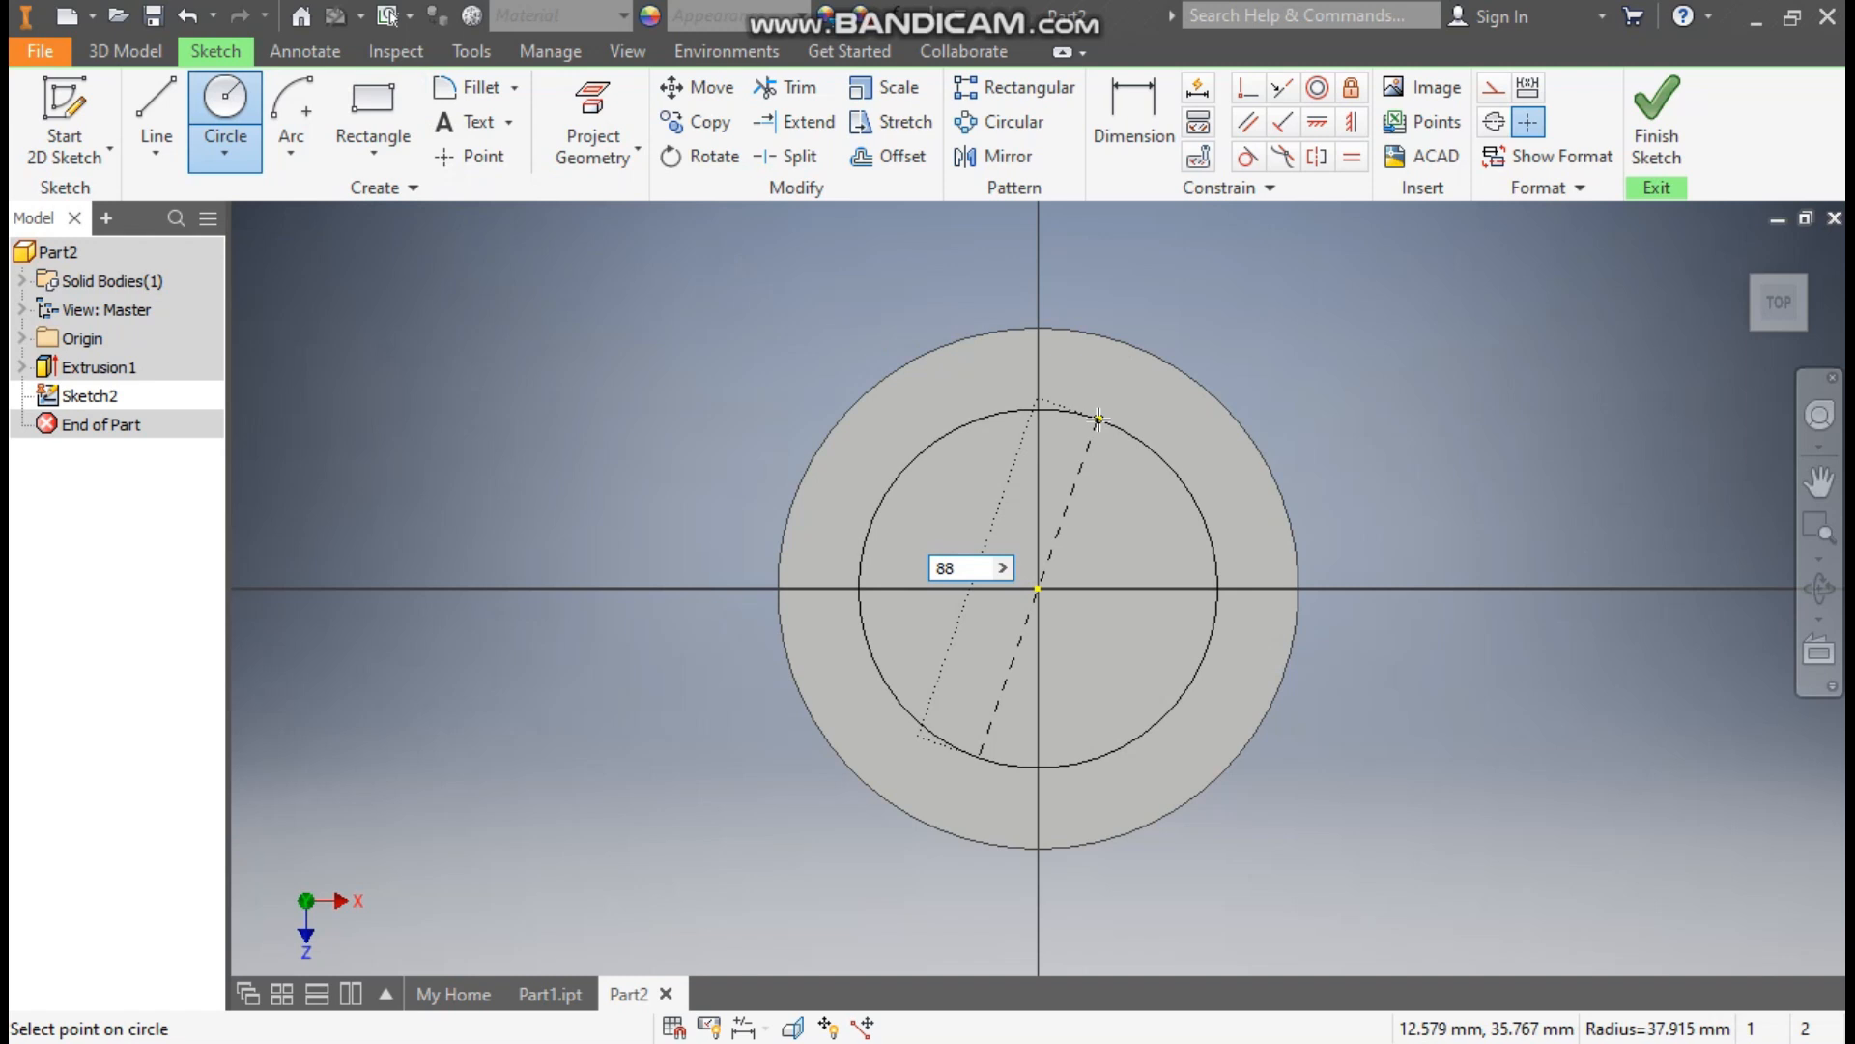
key("Return")
Cut the 88 mm circle 23 mm down into the disc to form a round pocket.
left_click(137, 54)
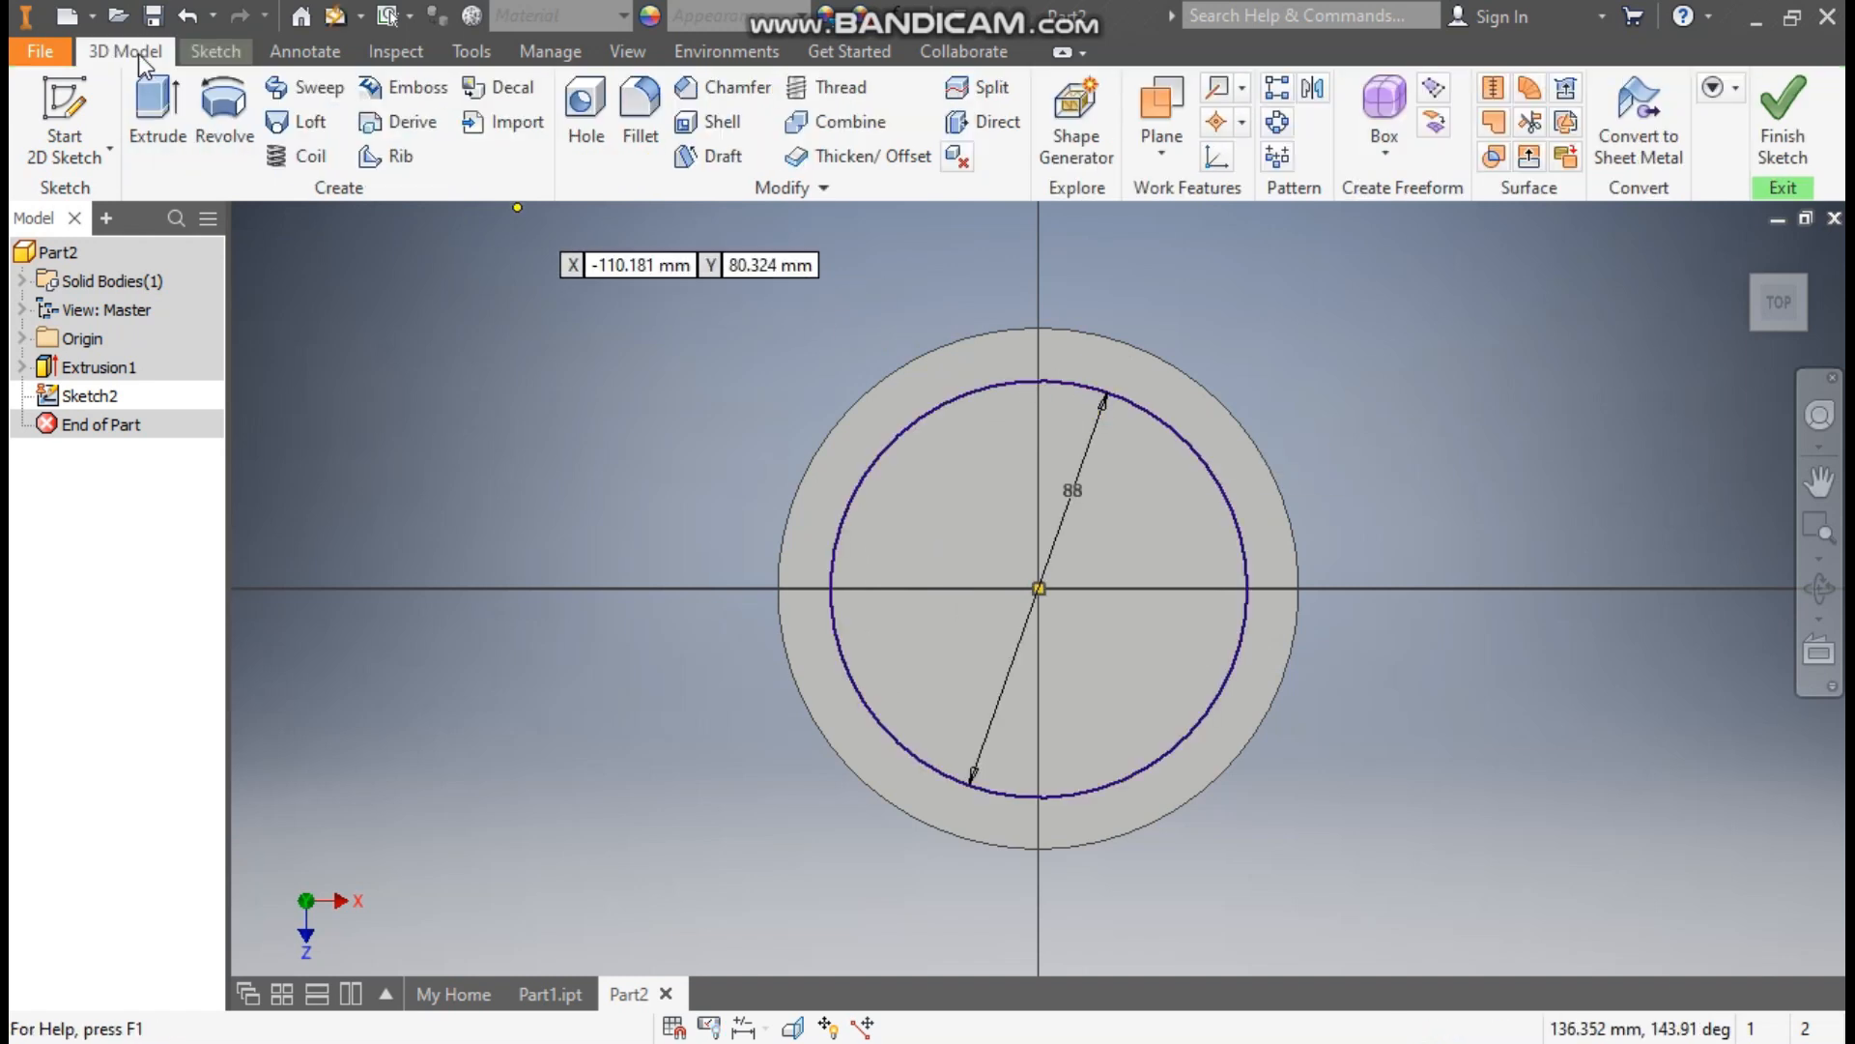
left_click(160, 121)
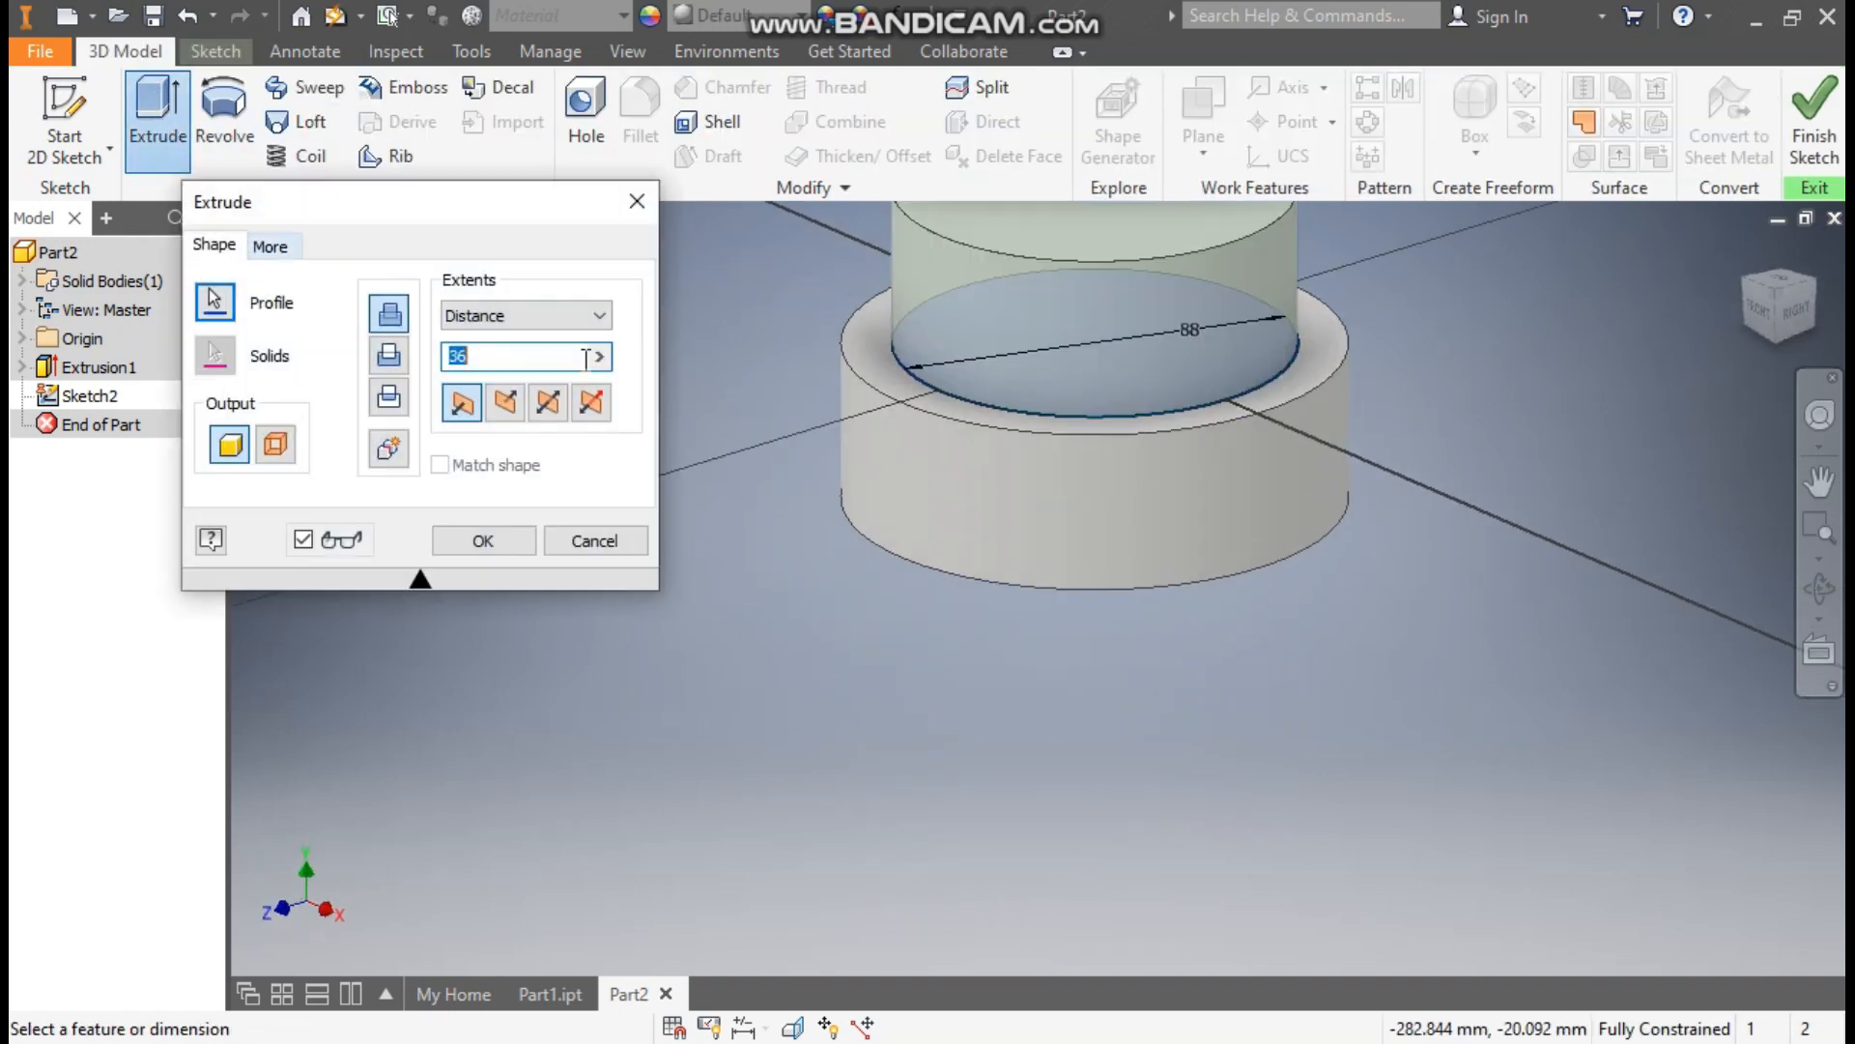
left_click(504, 402)
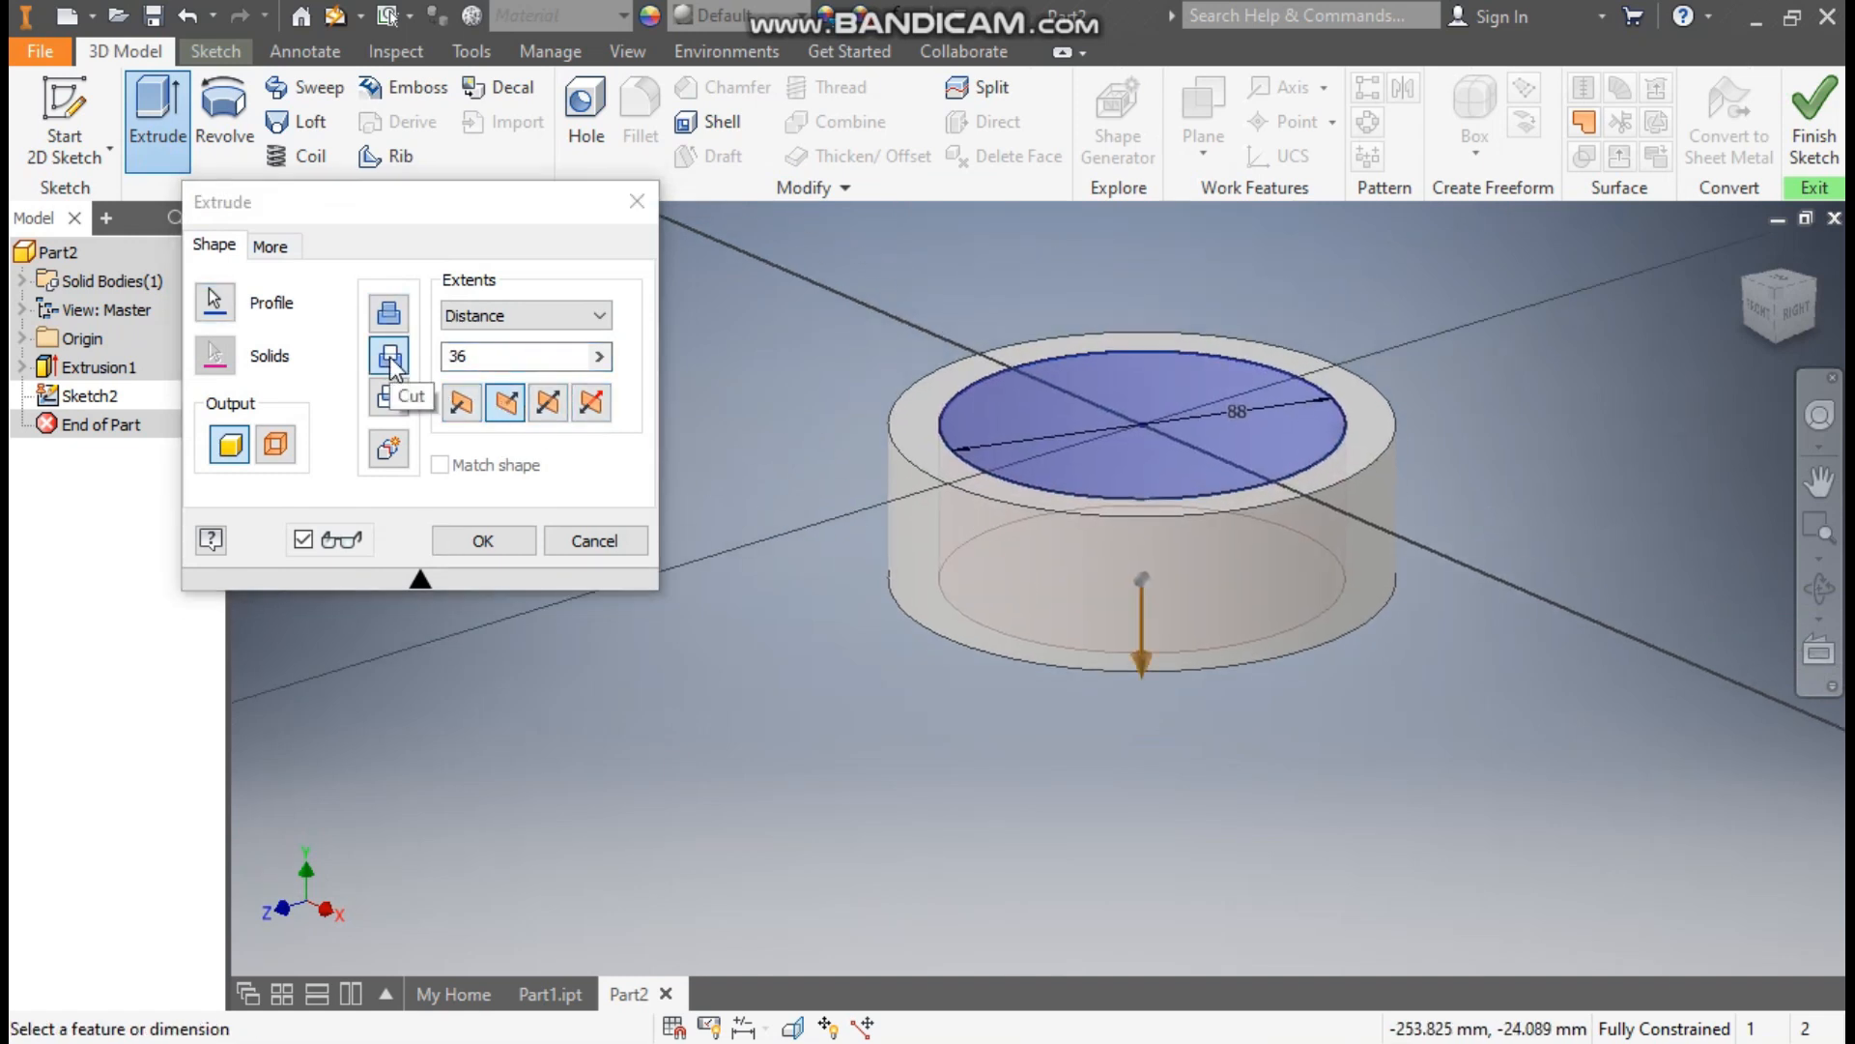
left_click(453, 366)
double_click(453, 365)
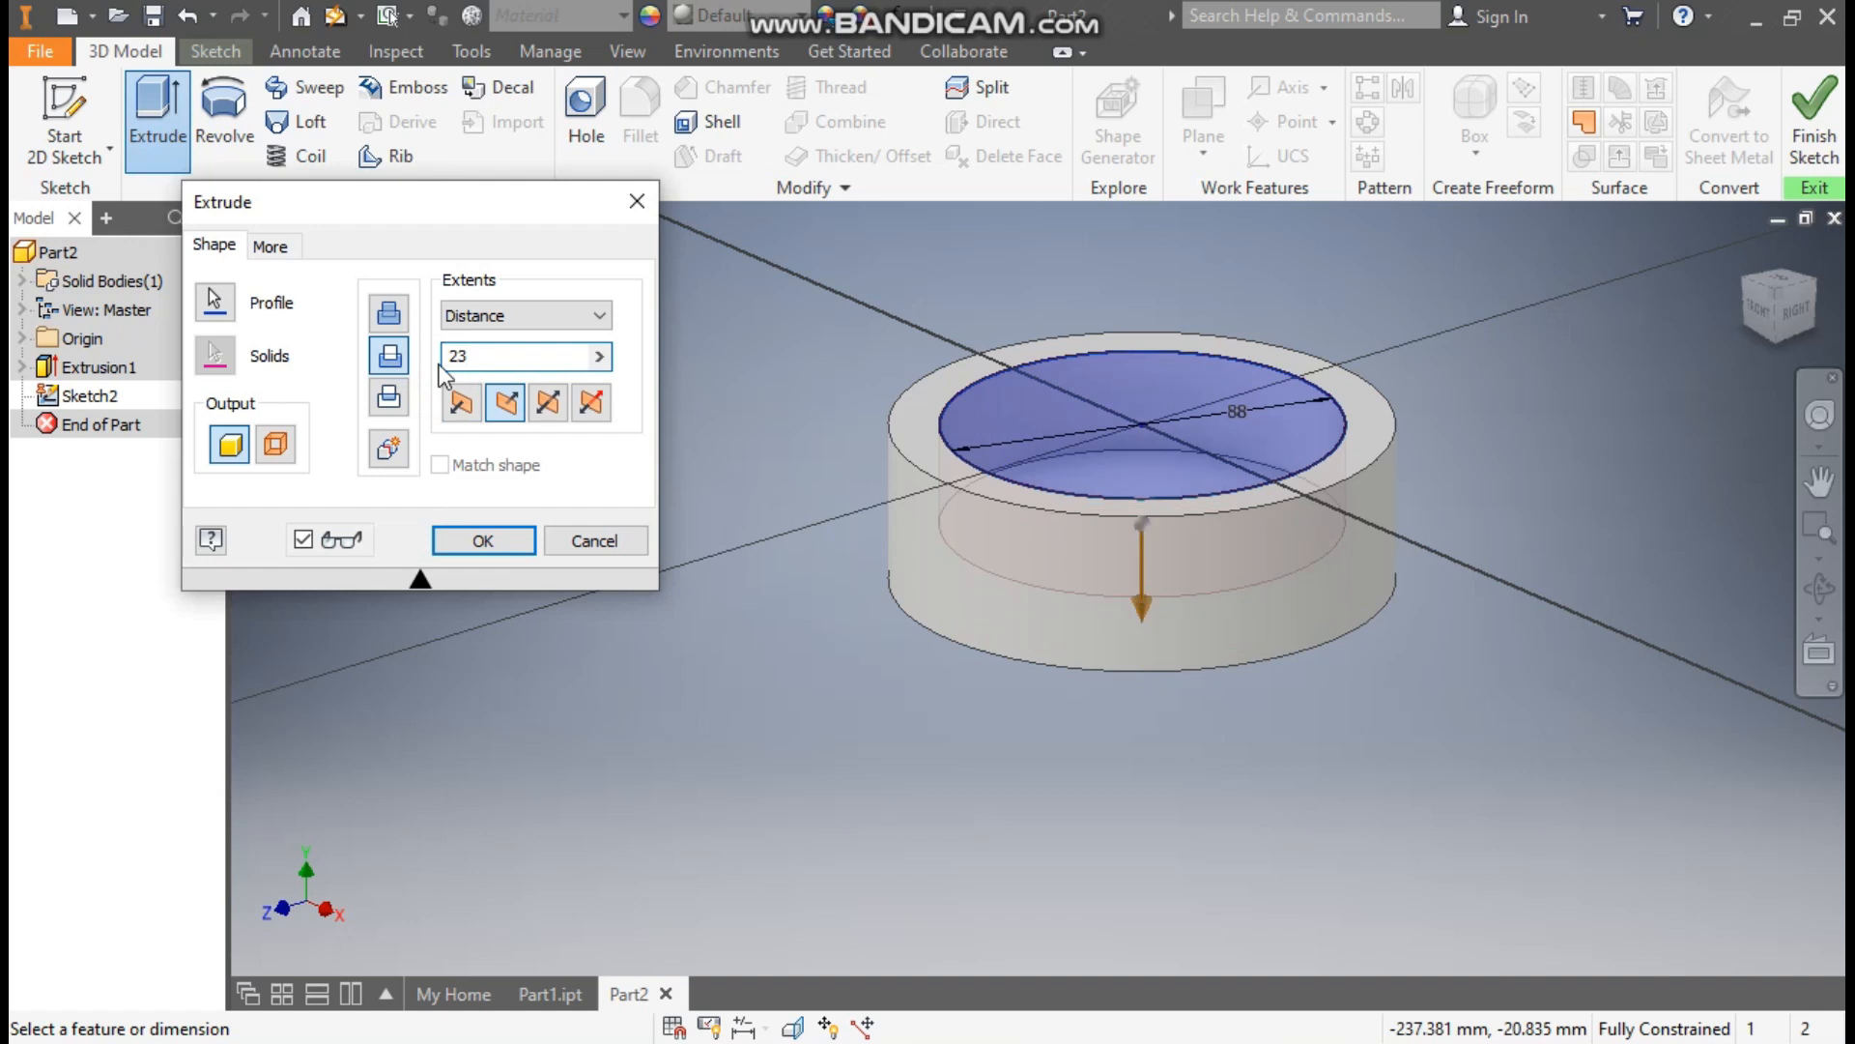
left_click(488, 549)
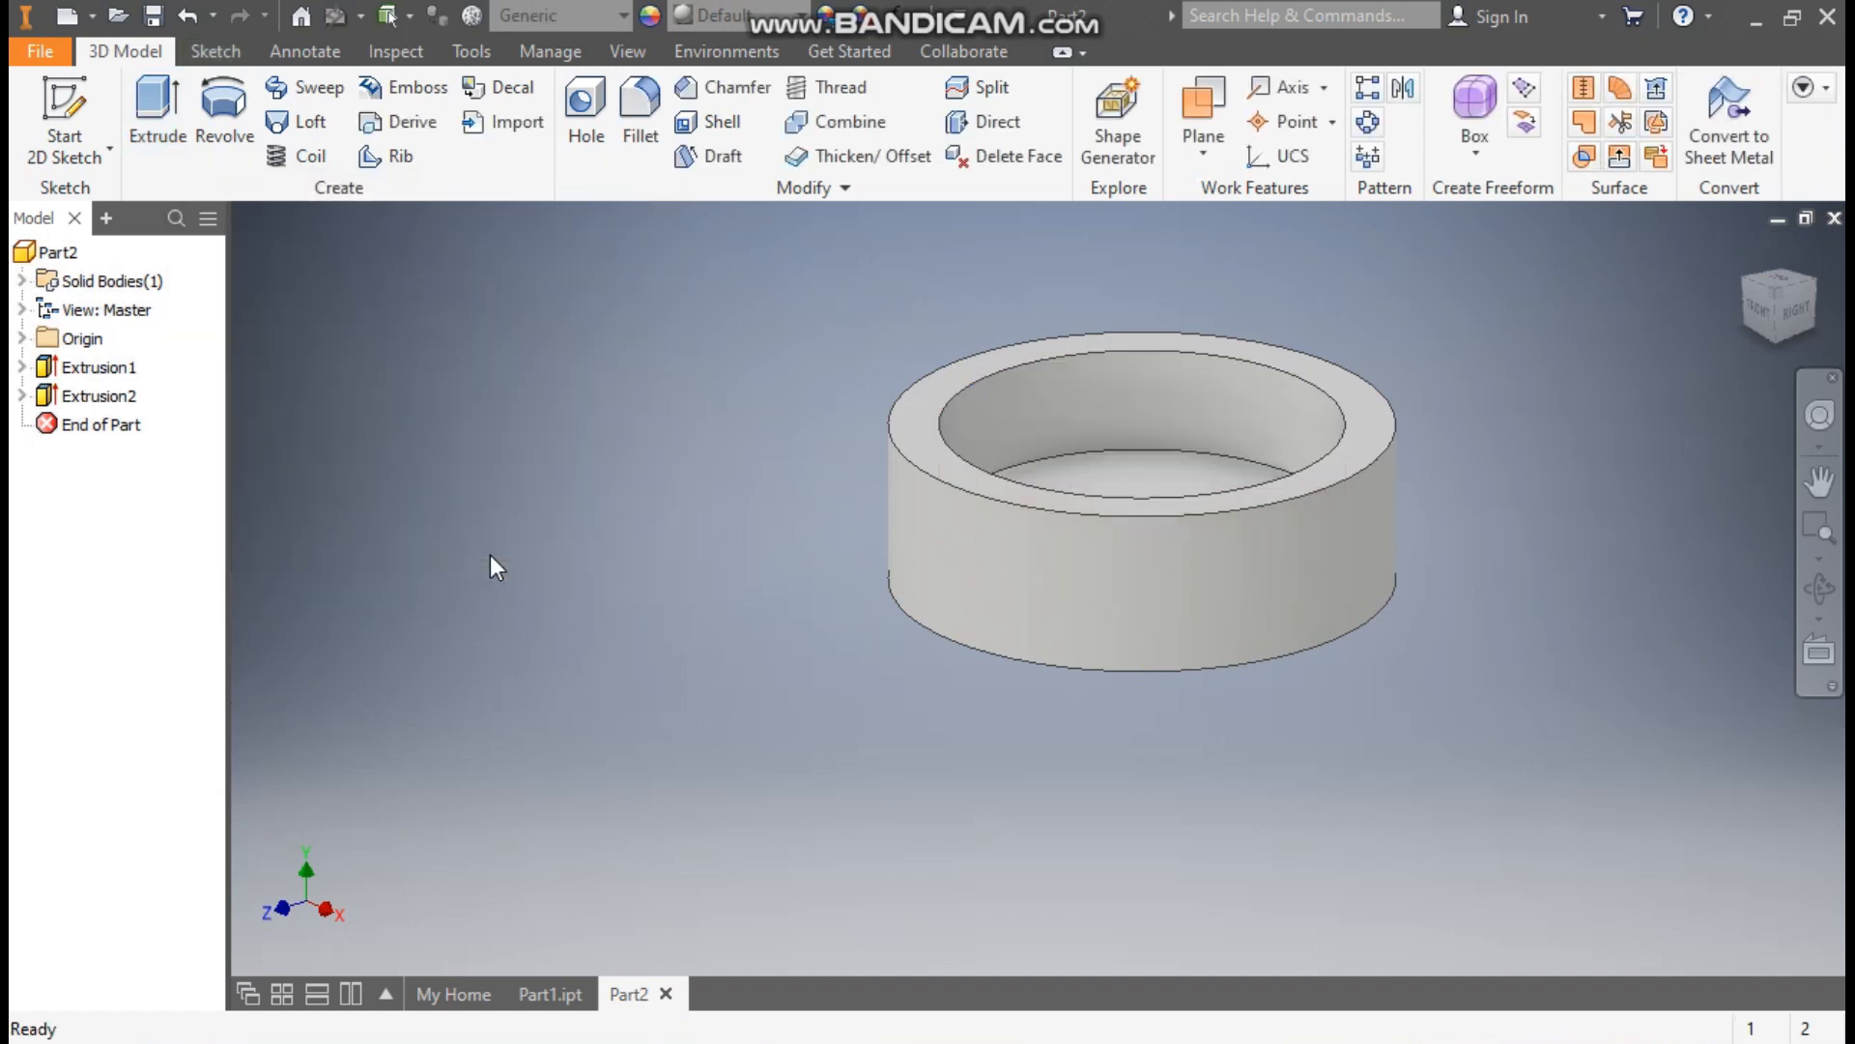
Start a sketch on the pocket floor and draw a 32 mm diameter circle centred on the origin.
left_click(1136, 464)
left_click(1339, 441)
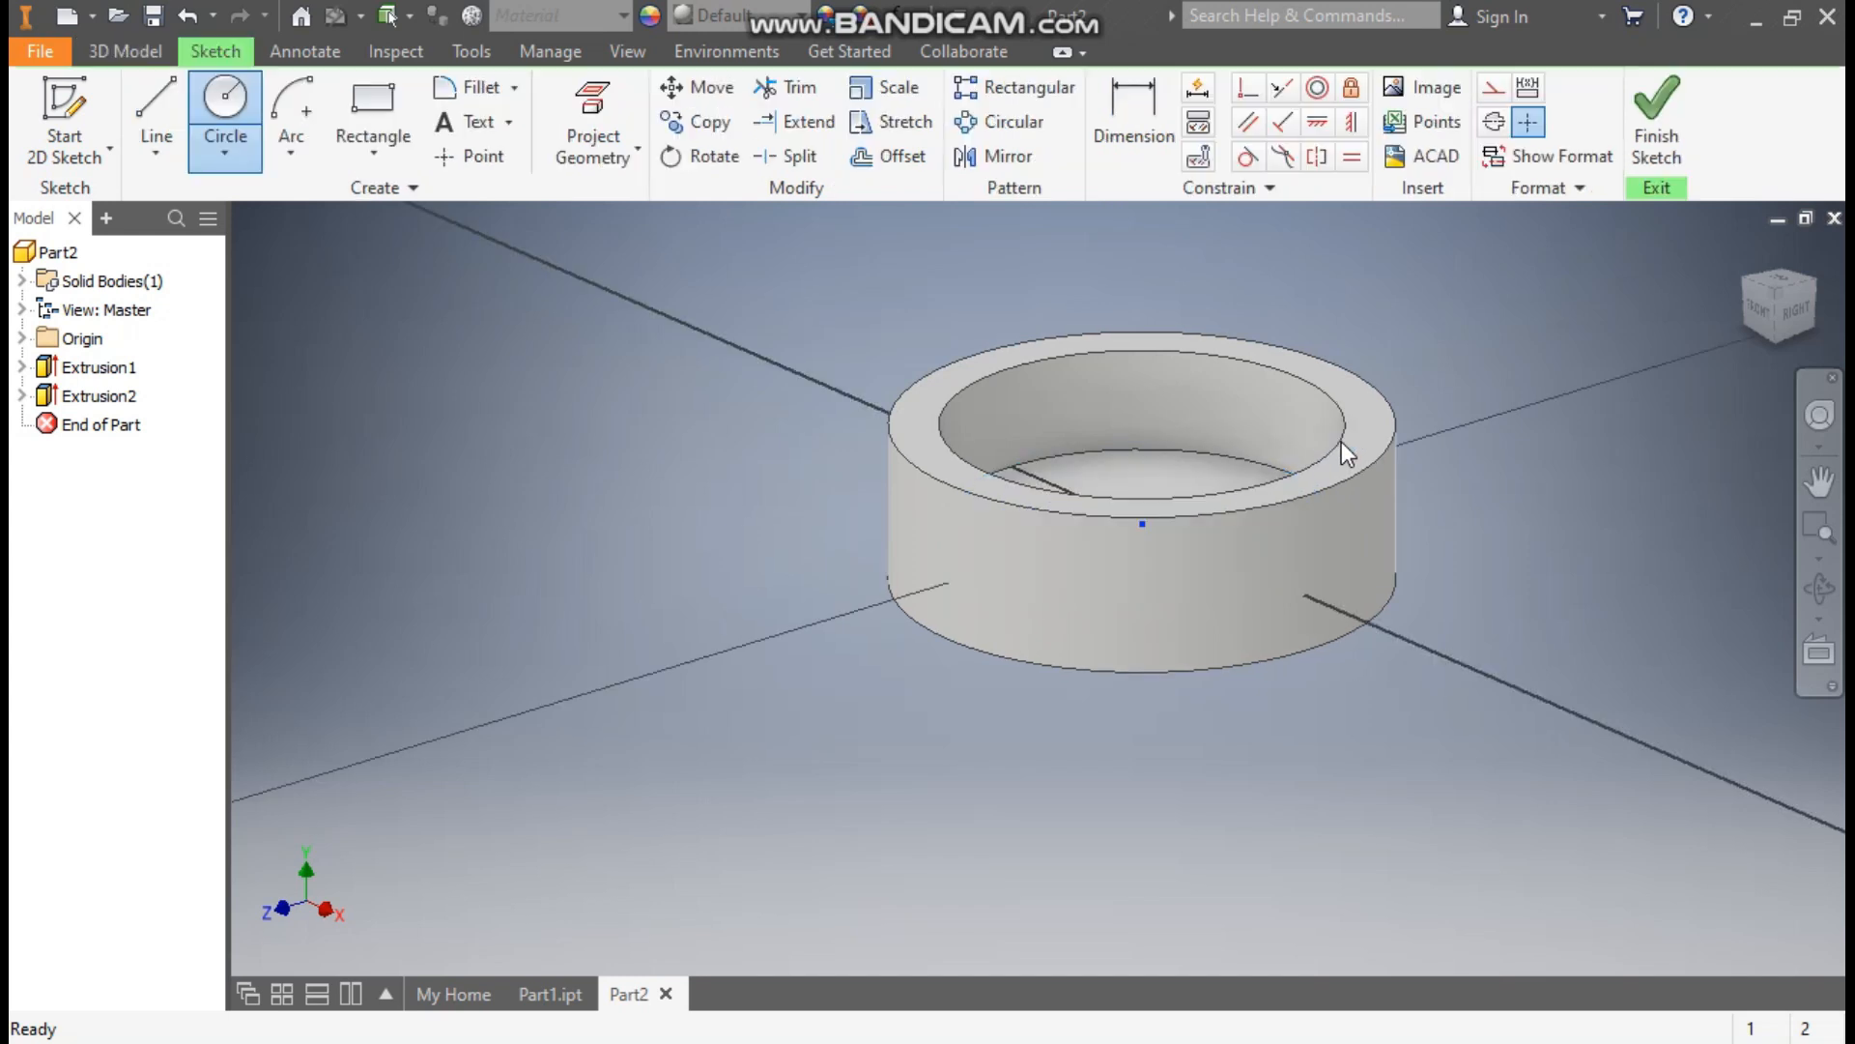
left_click(1793, 245)
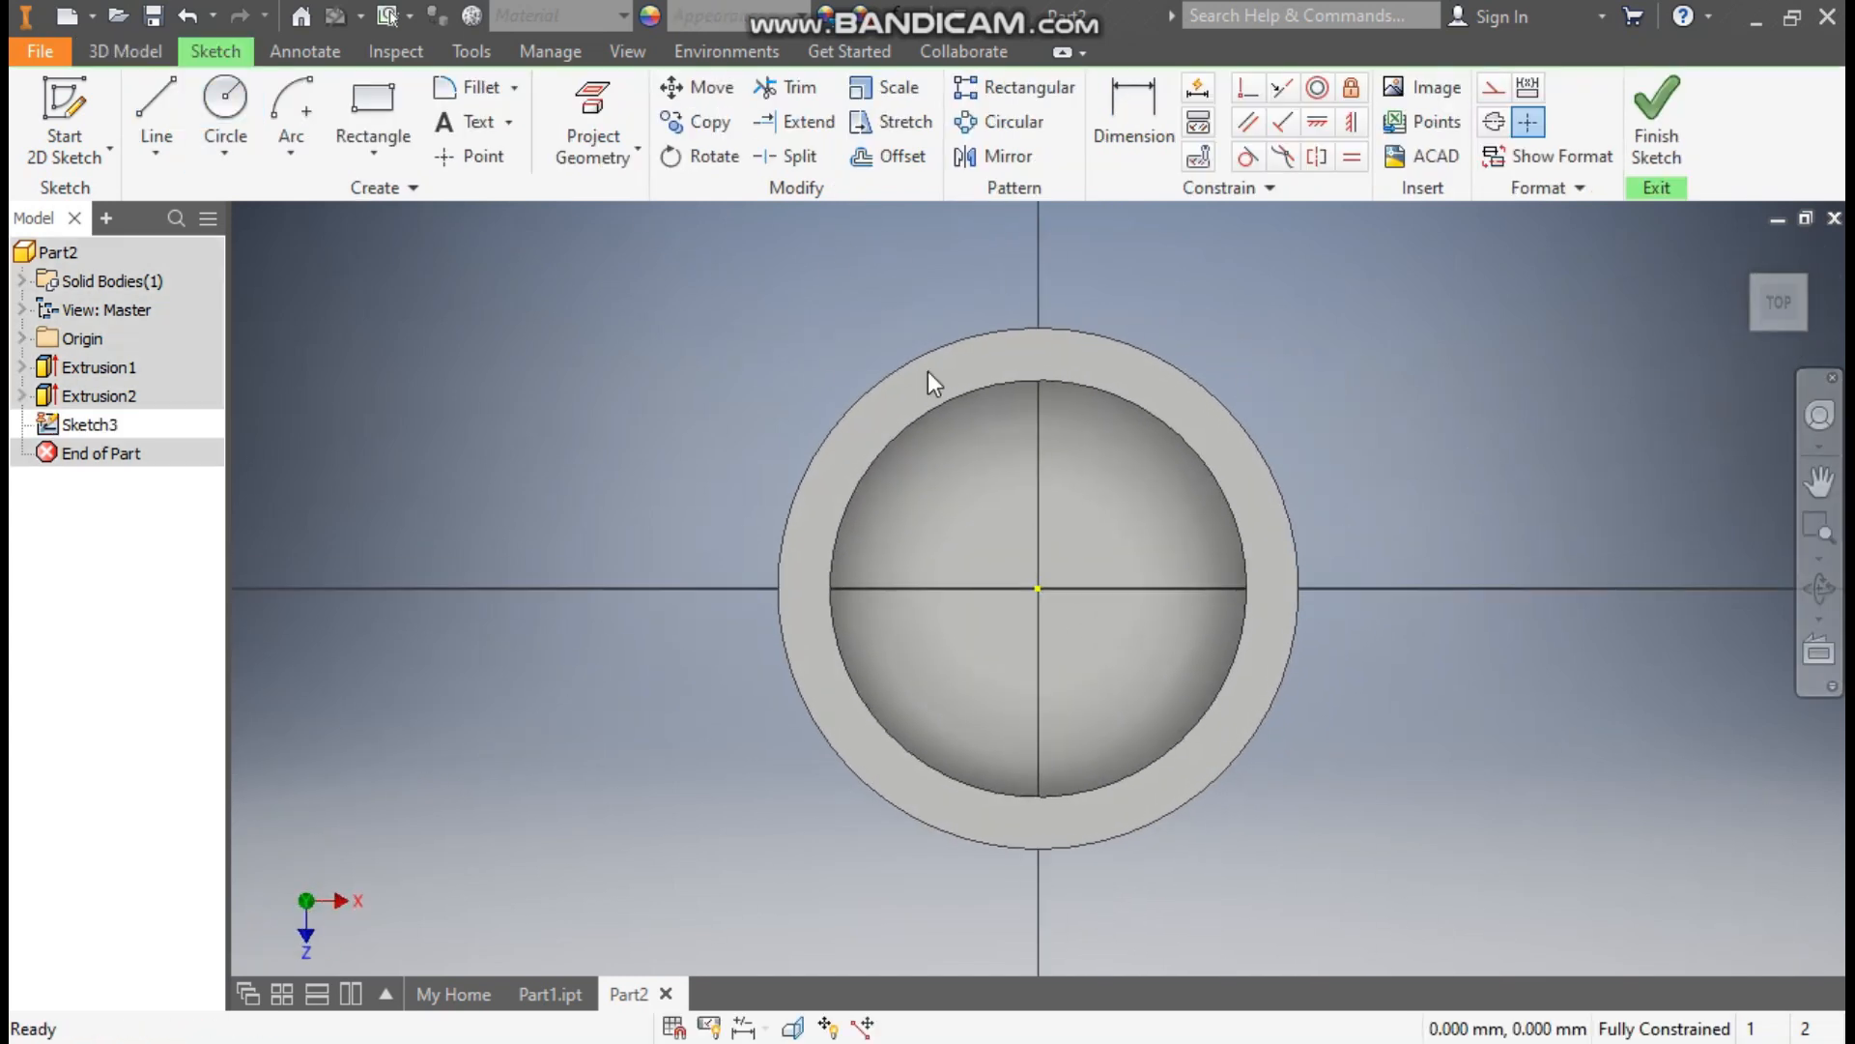
left_click(225, 107)
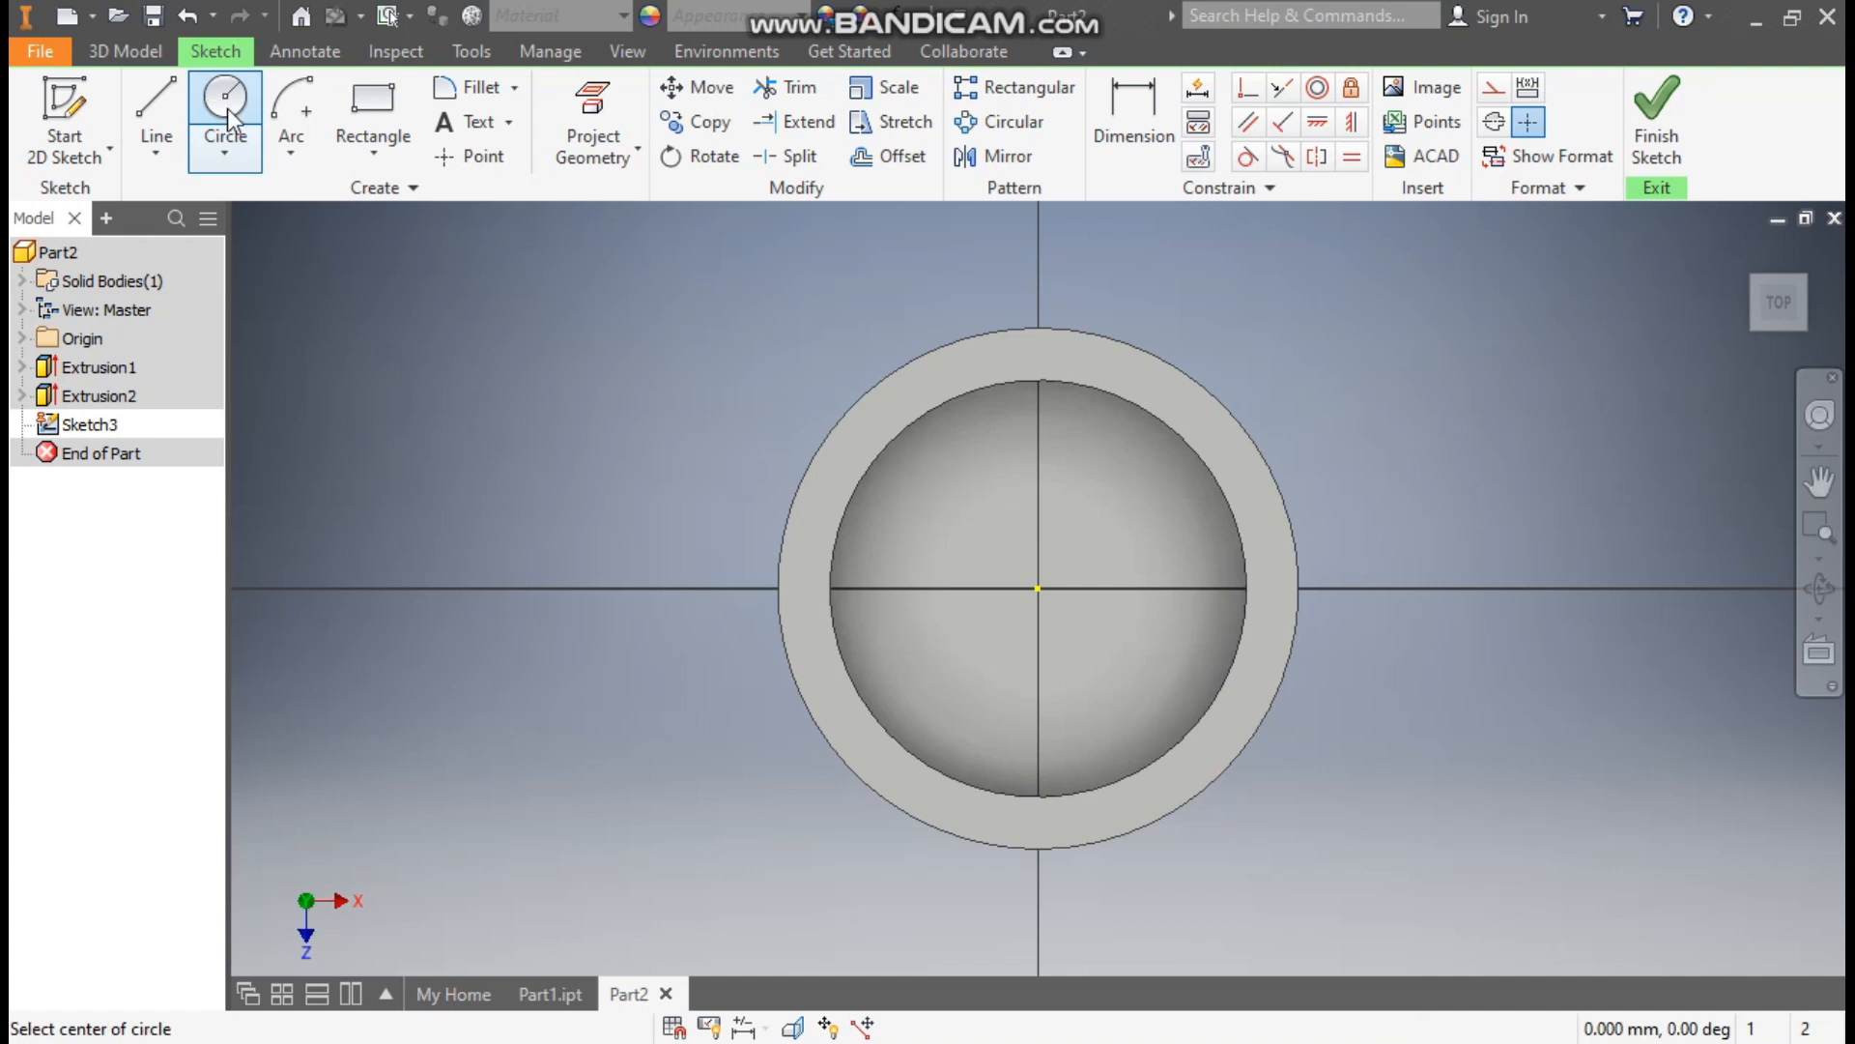
left_click(1036, 587)
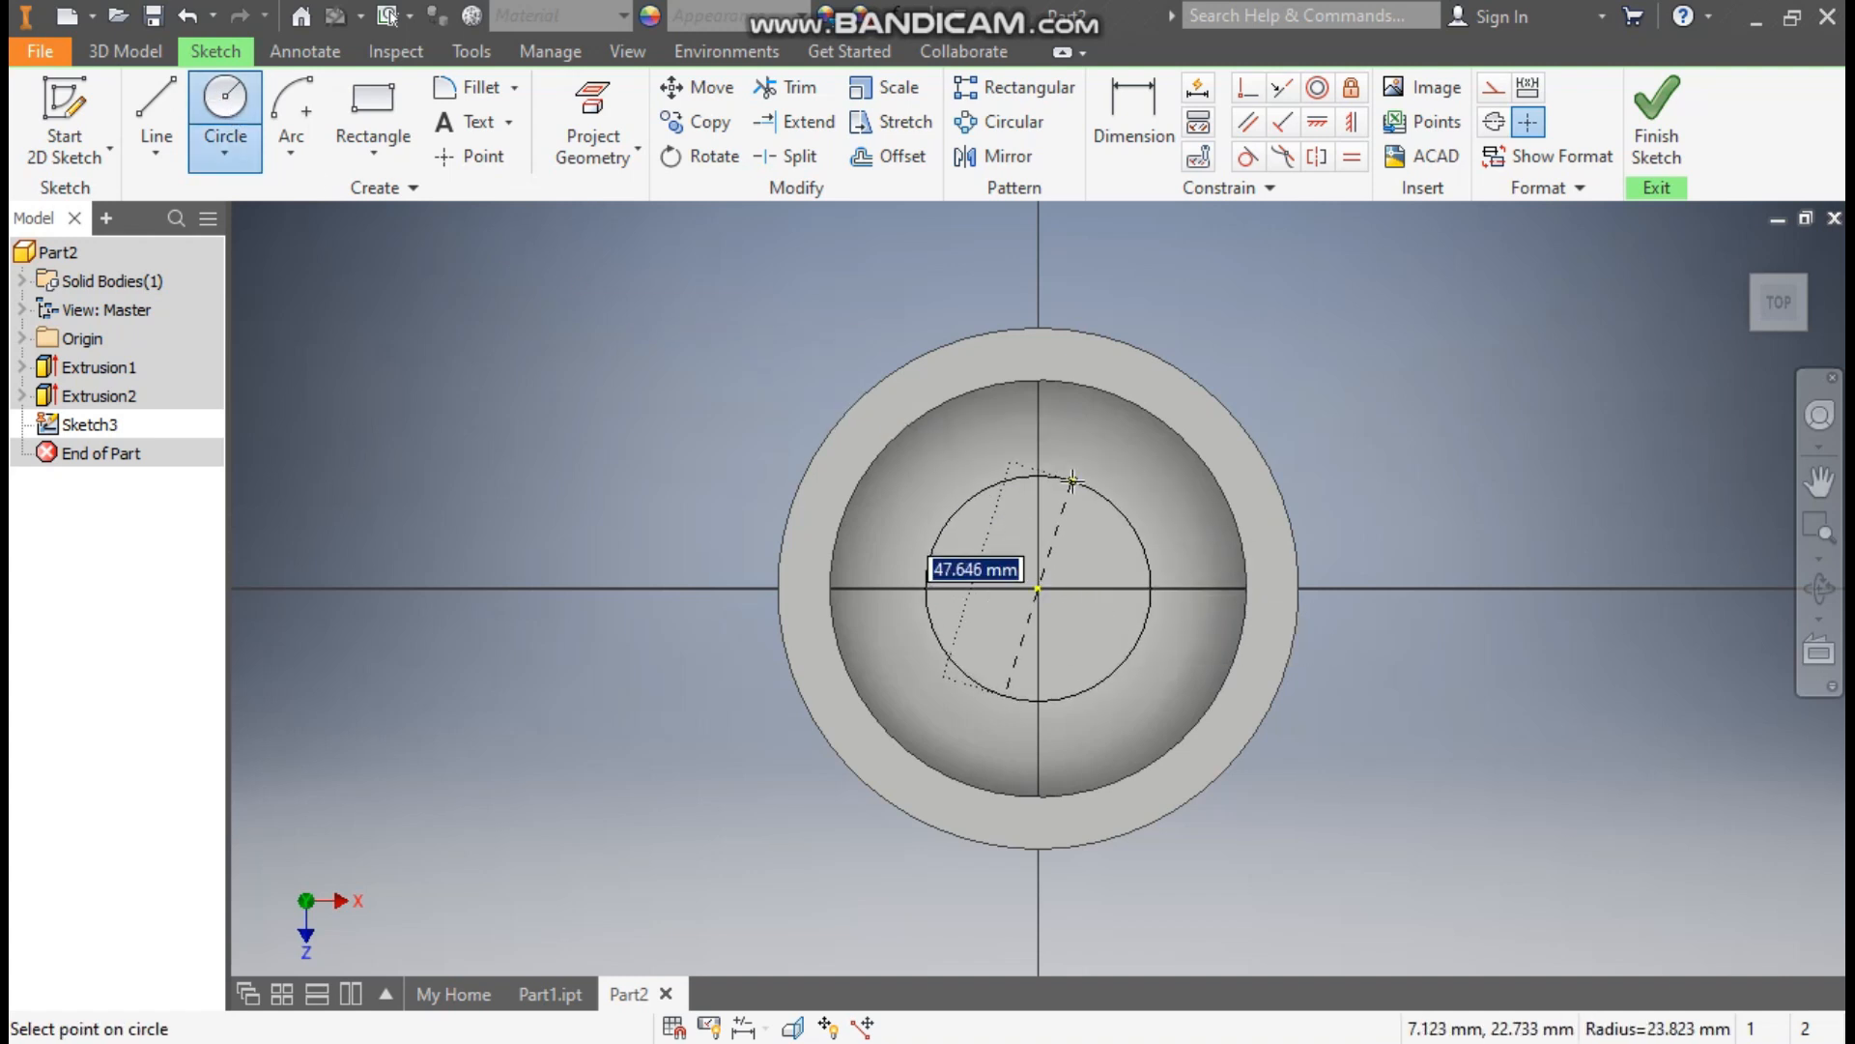
type("32")
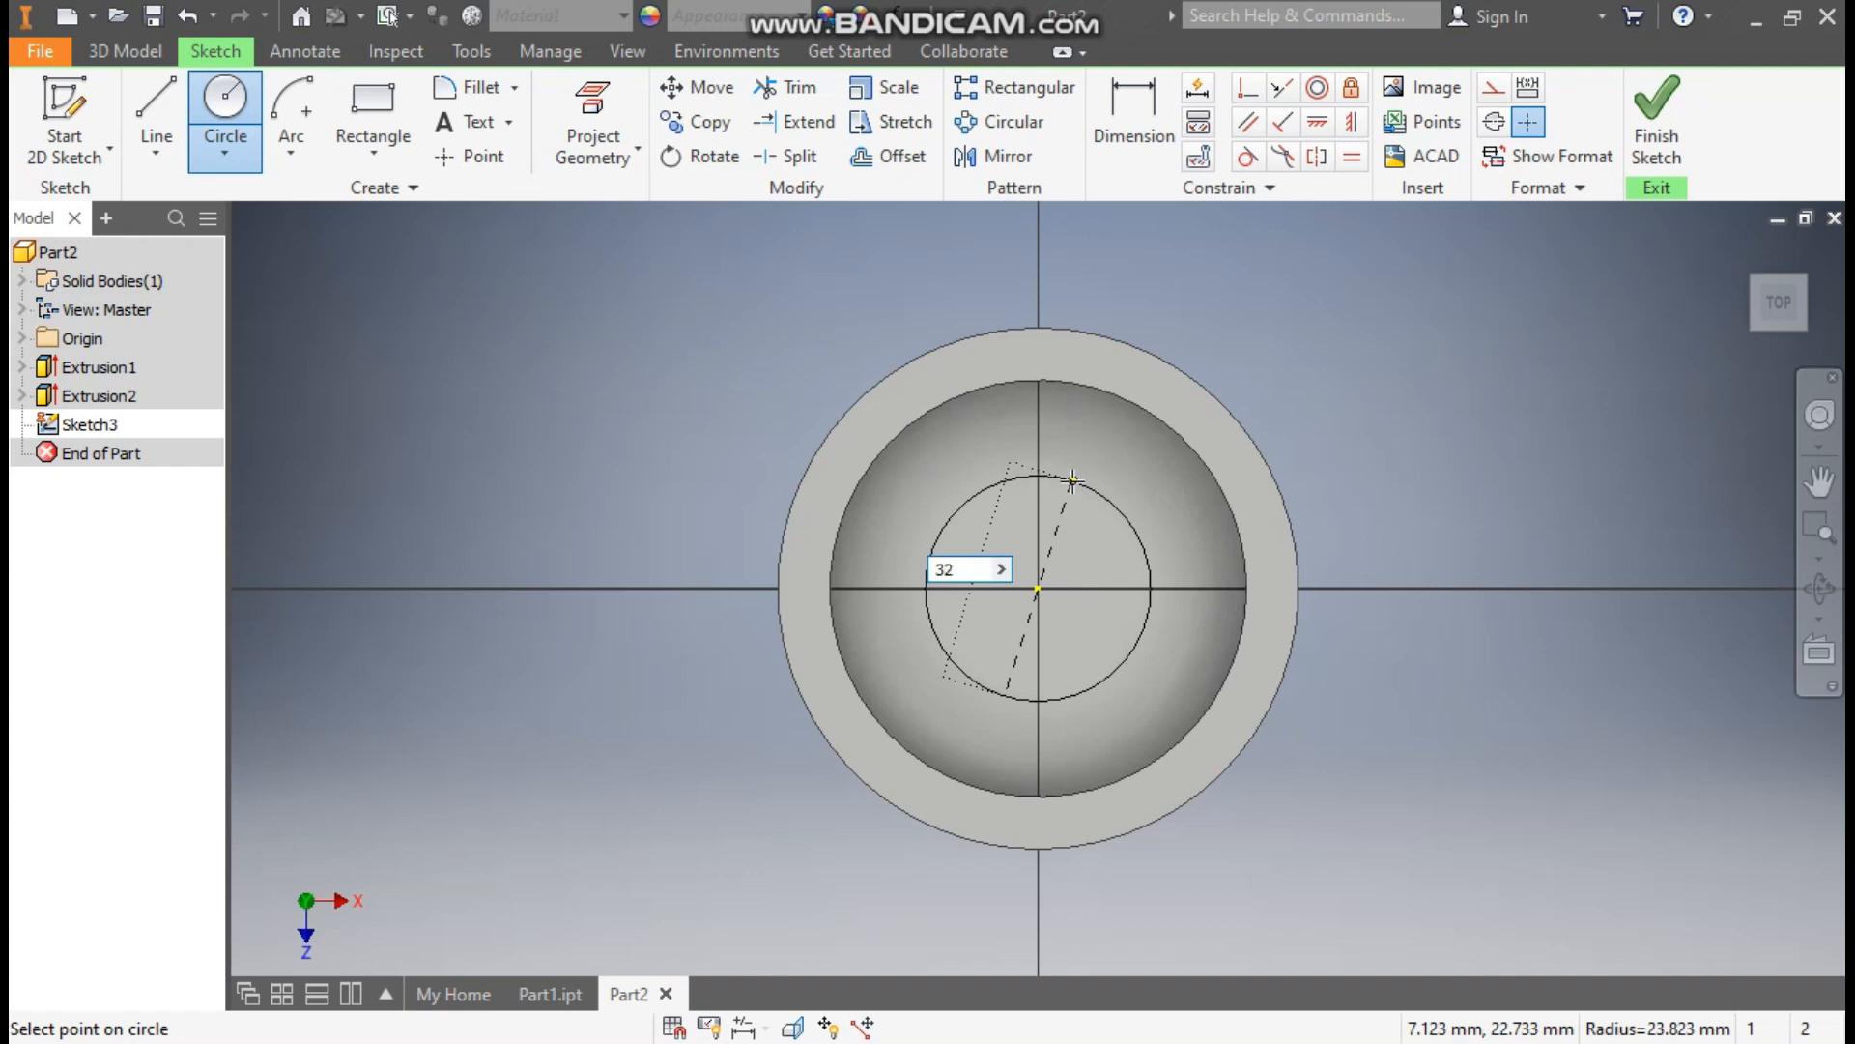
key("Return")
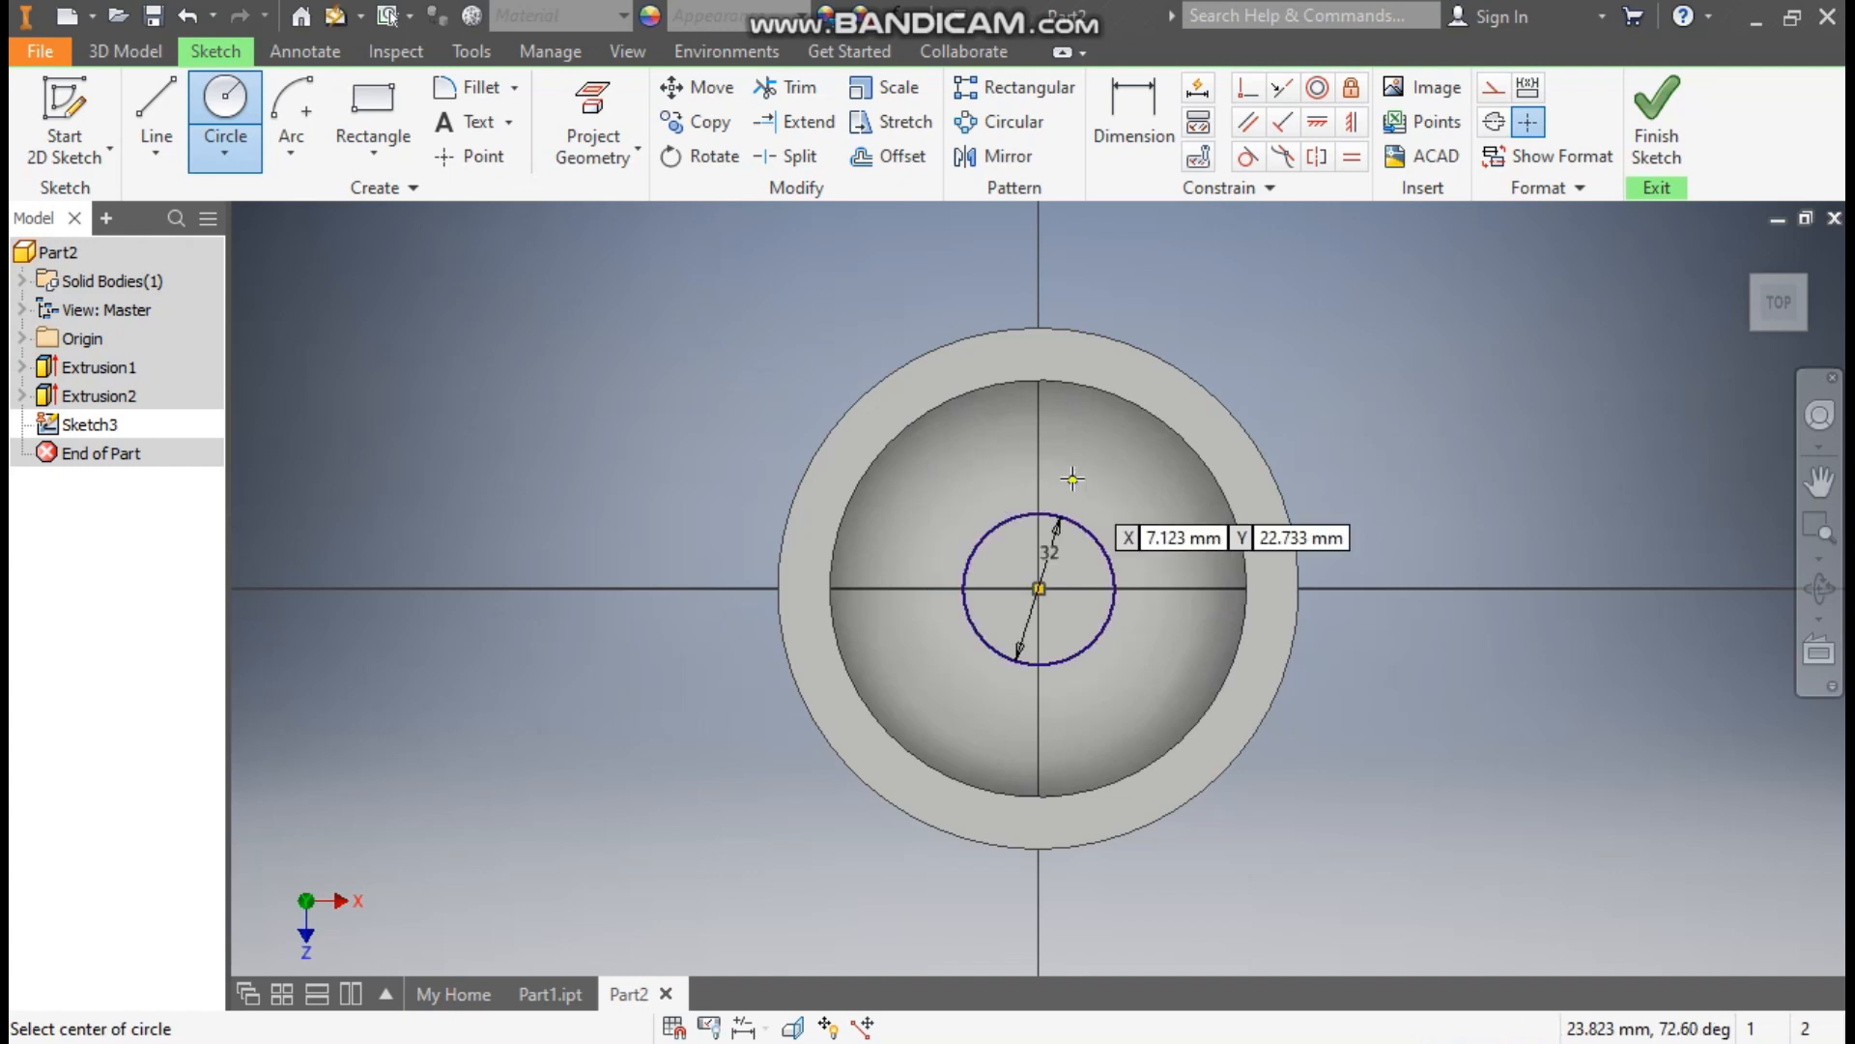
Draw a 15 mm diameter circle above the 32 mm circle and constrain its centre vertically to the origin.
left_click(1038, 443)
type("15")
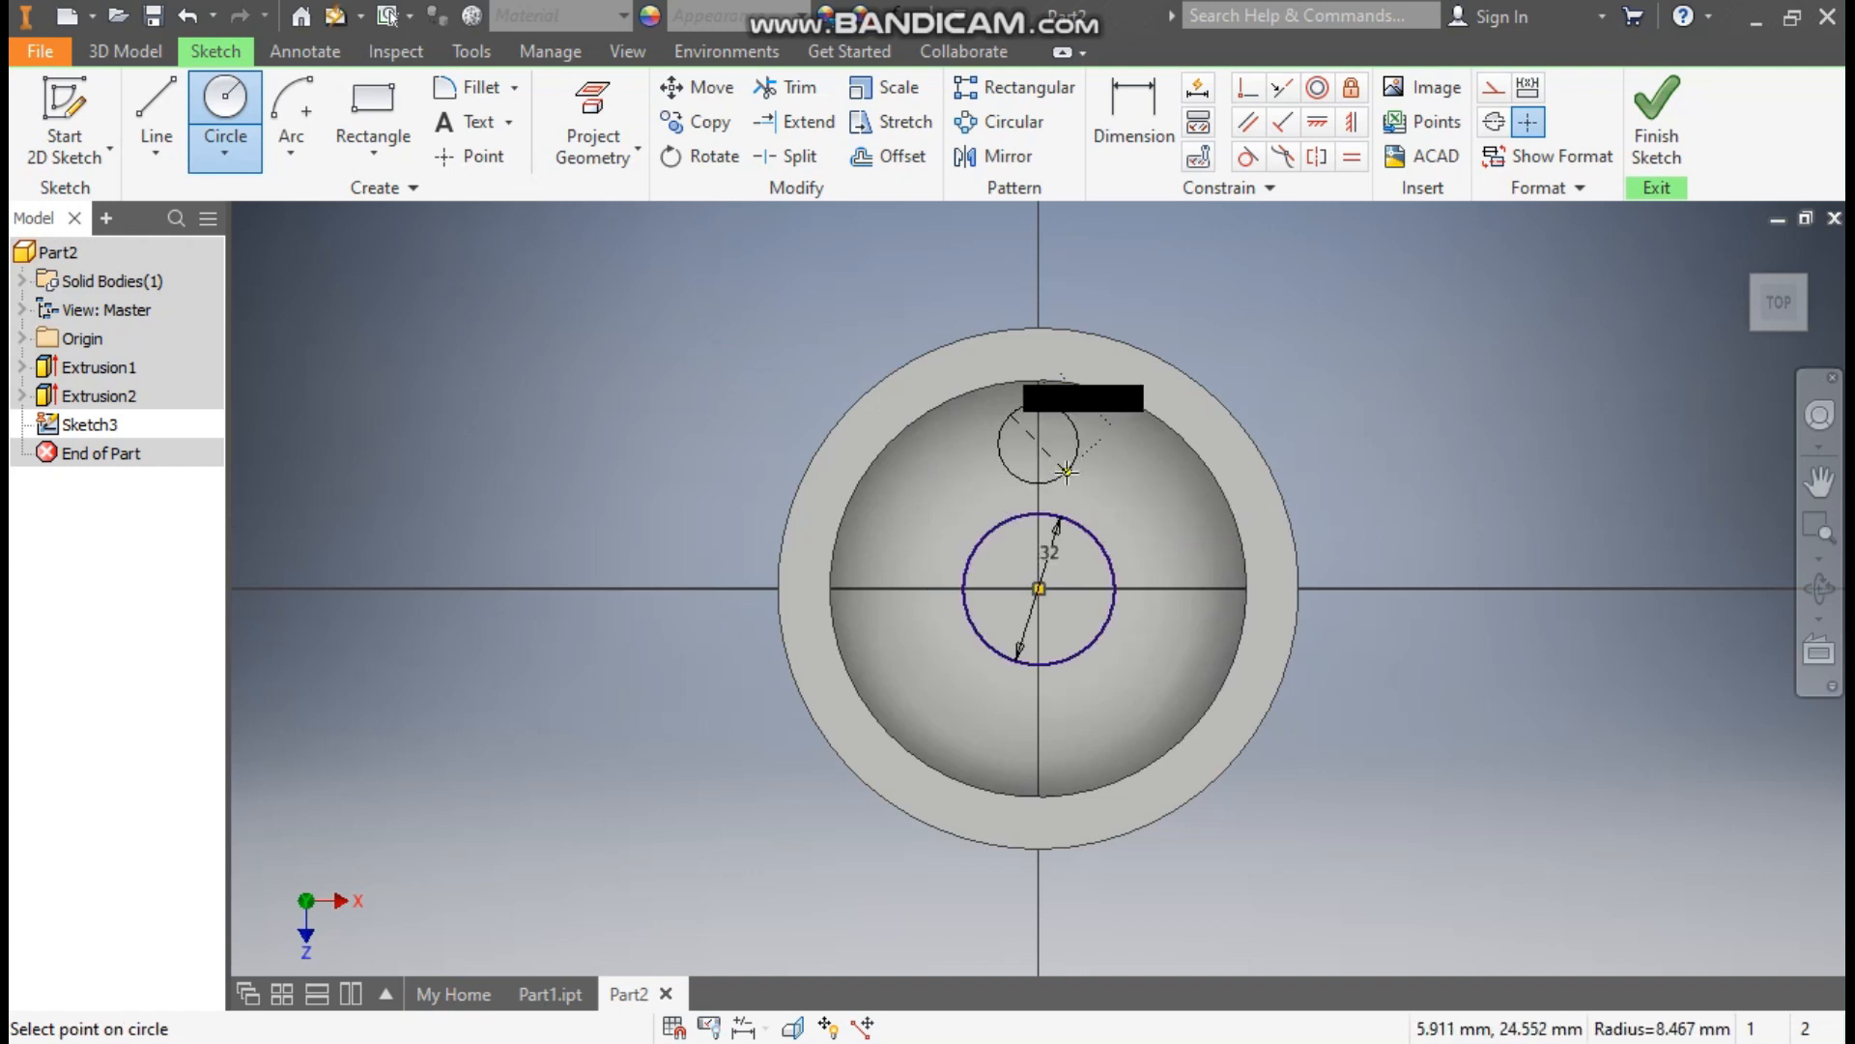
key("Return")
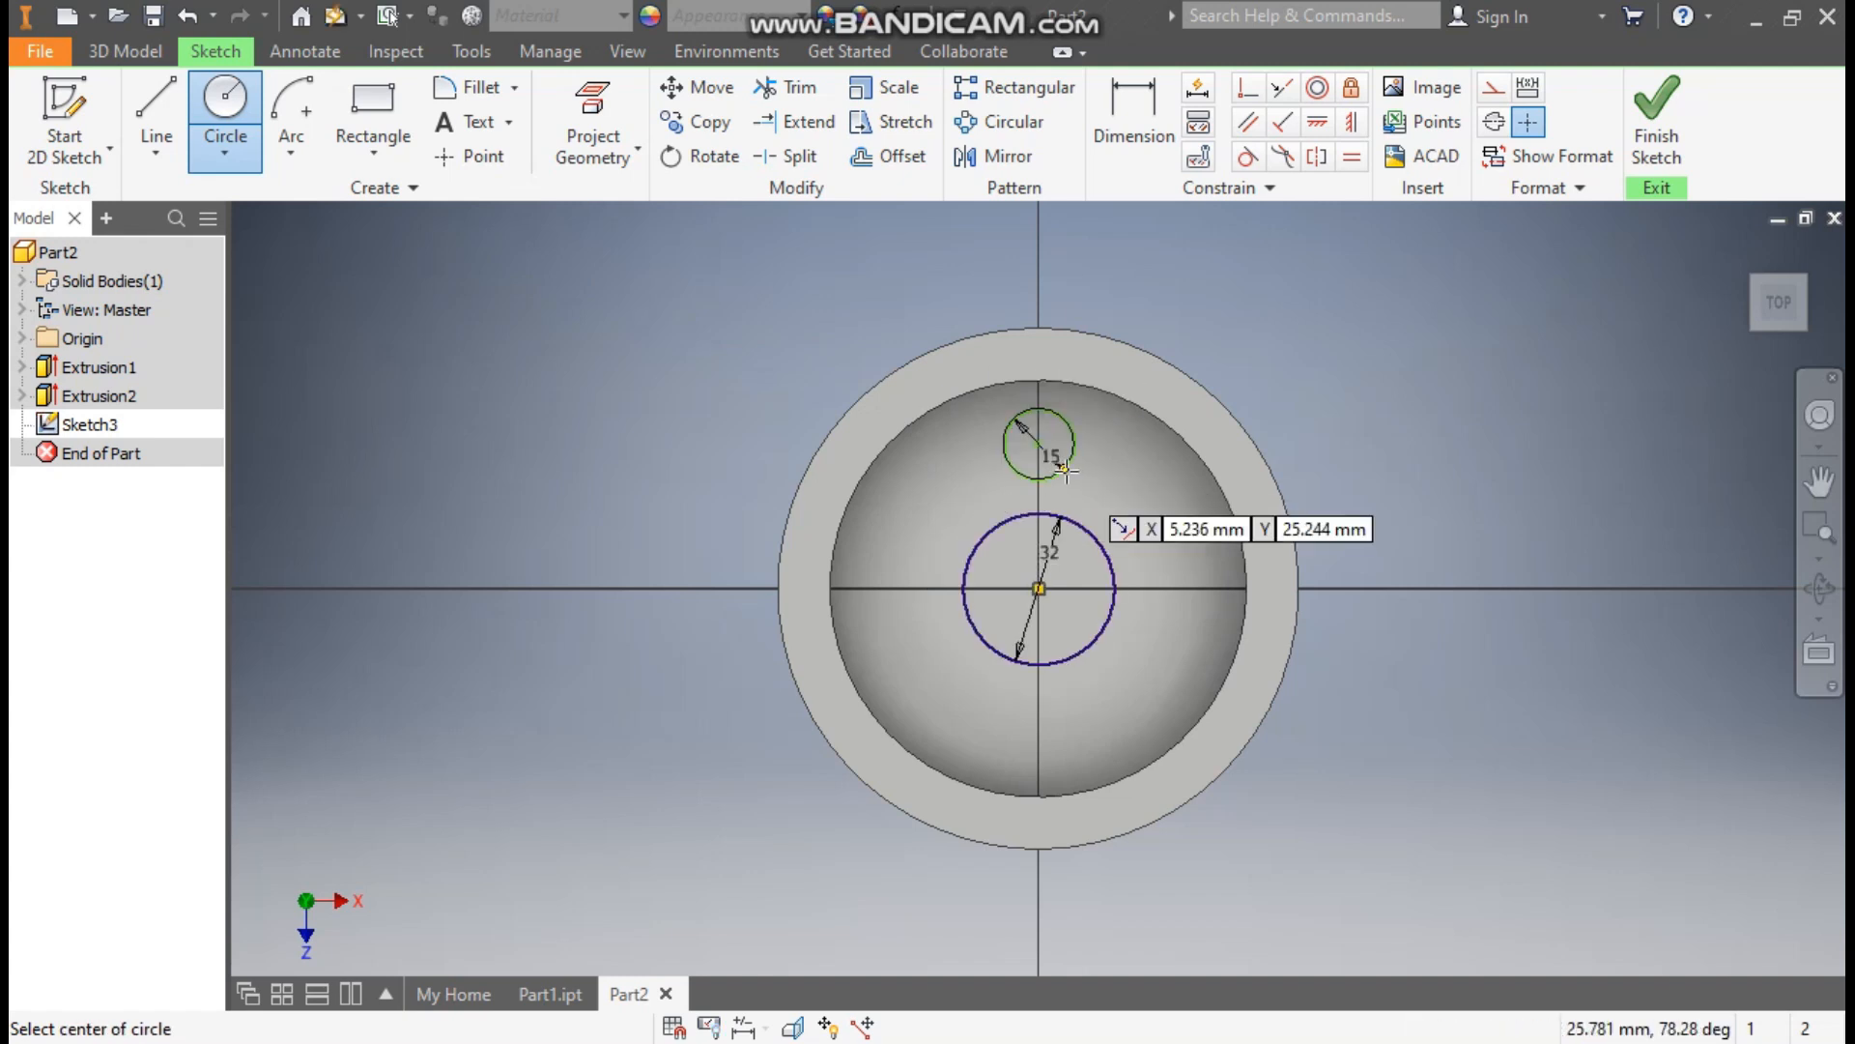
left_click(1352, 123)
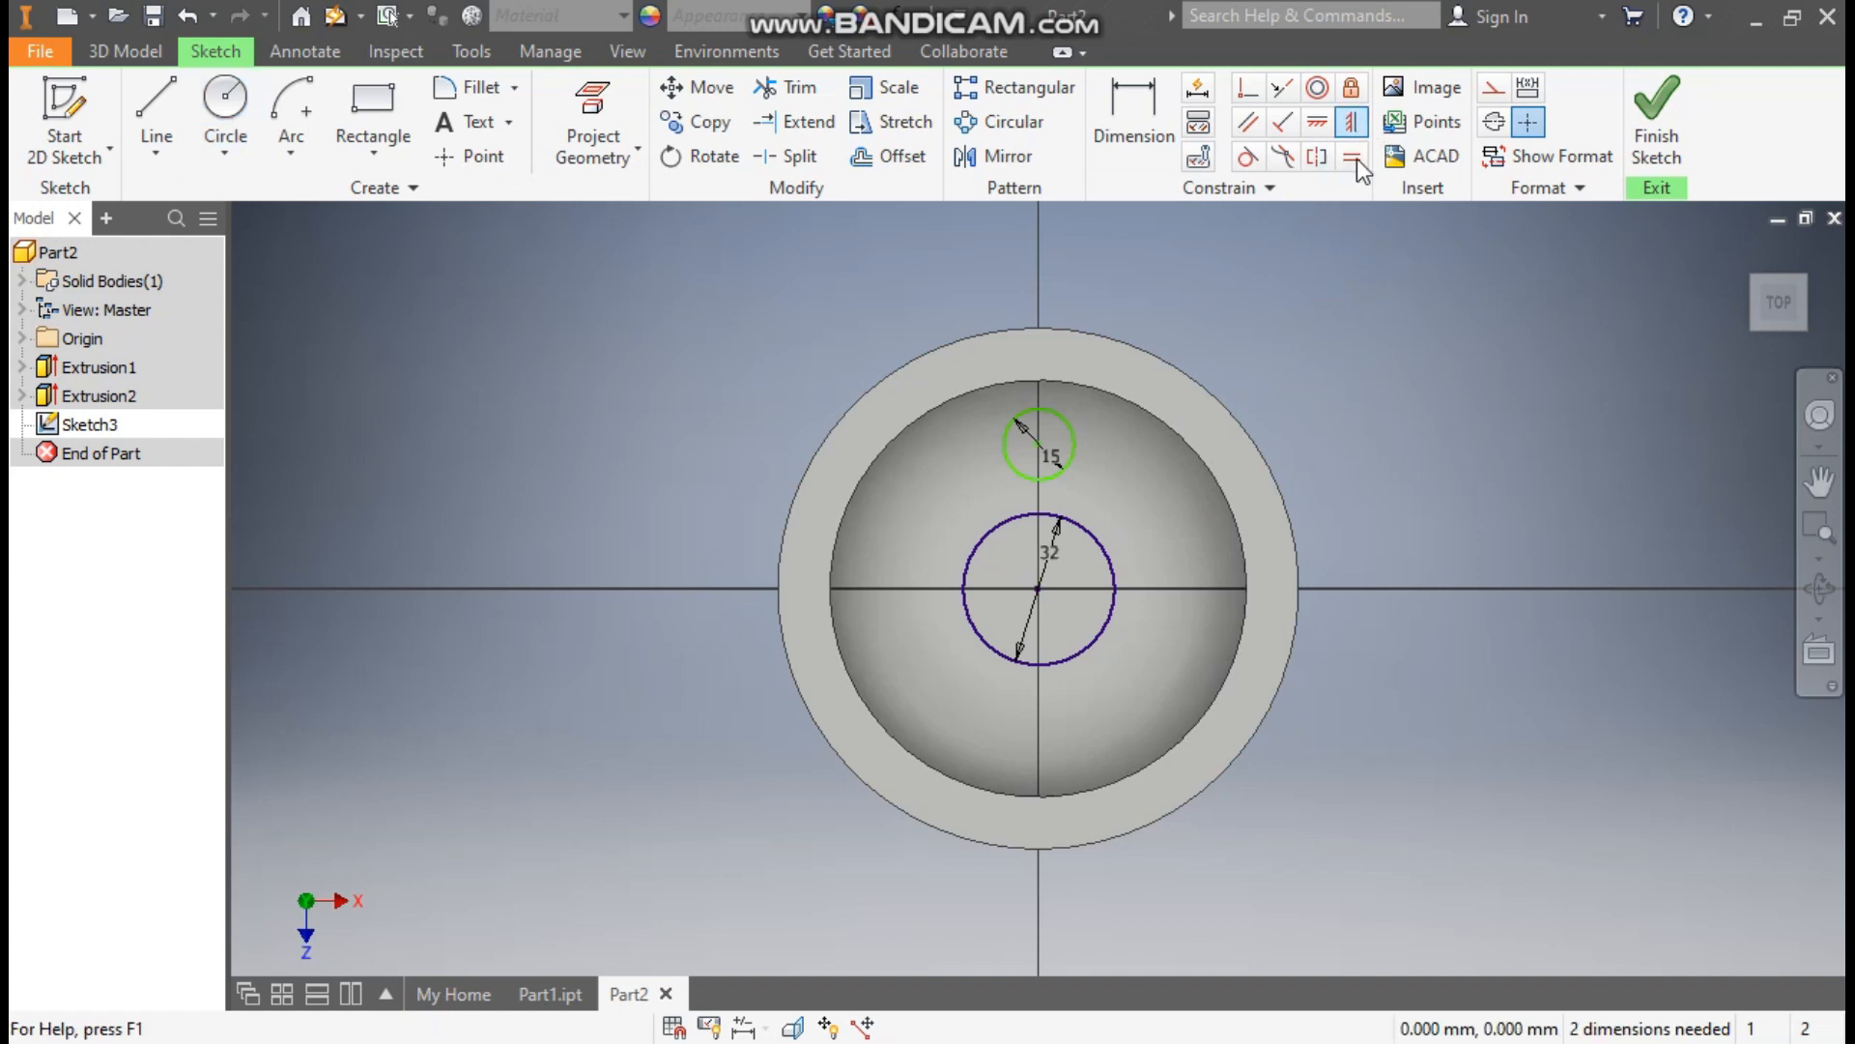
left_click(1037, 444)
left_click(1035, 592)
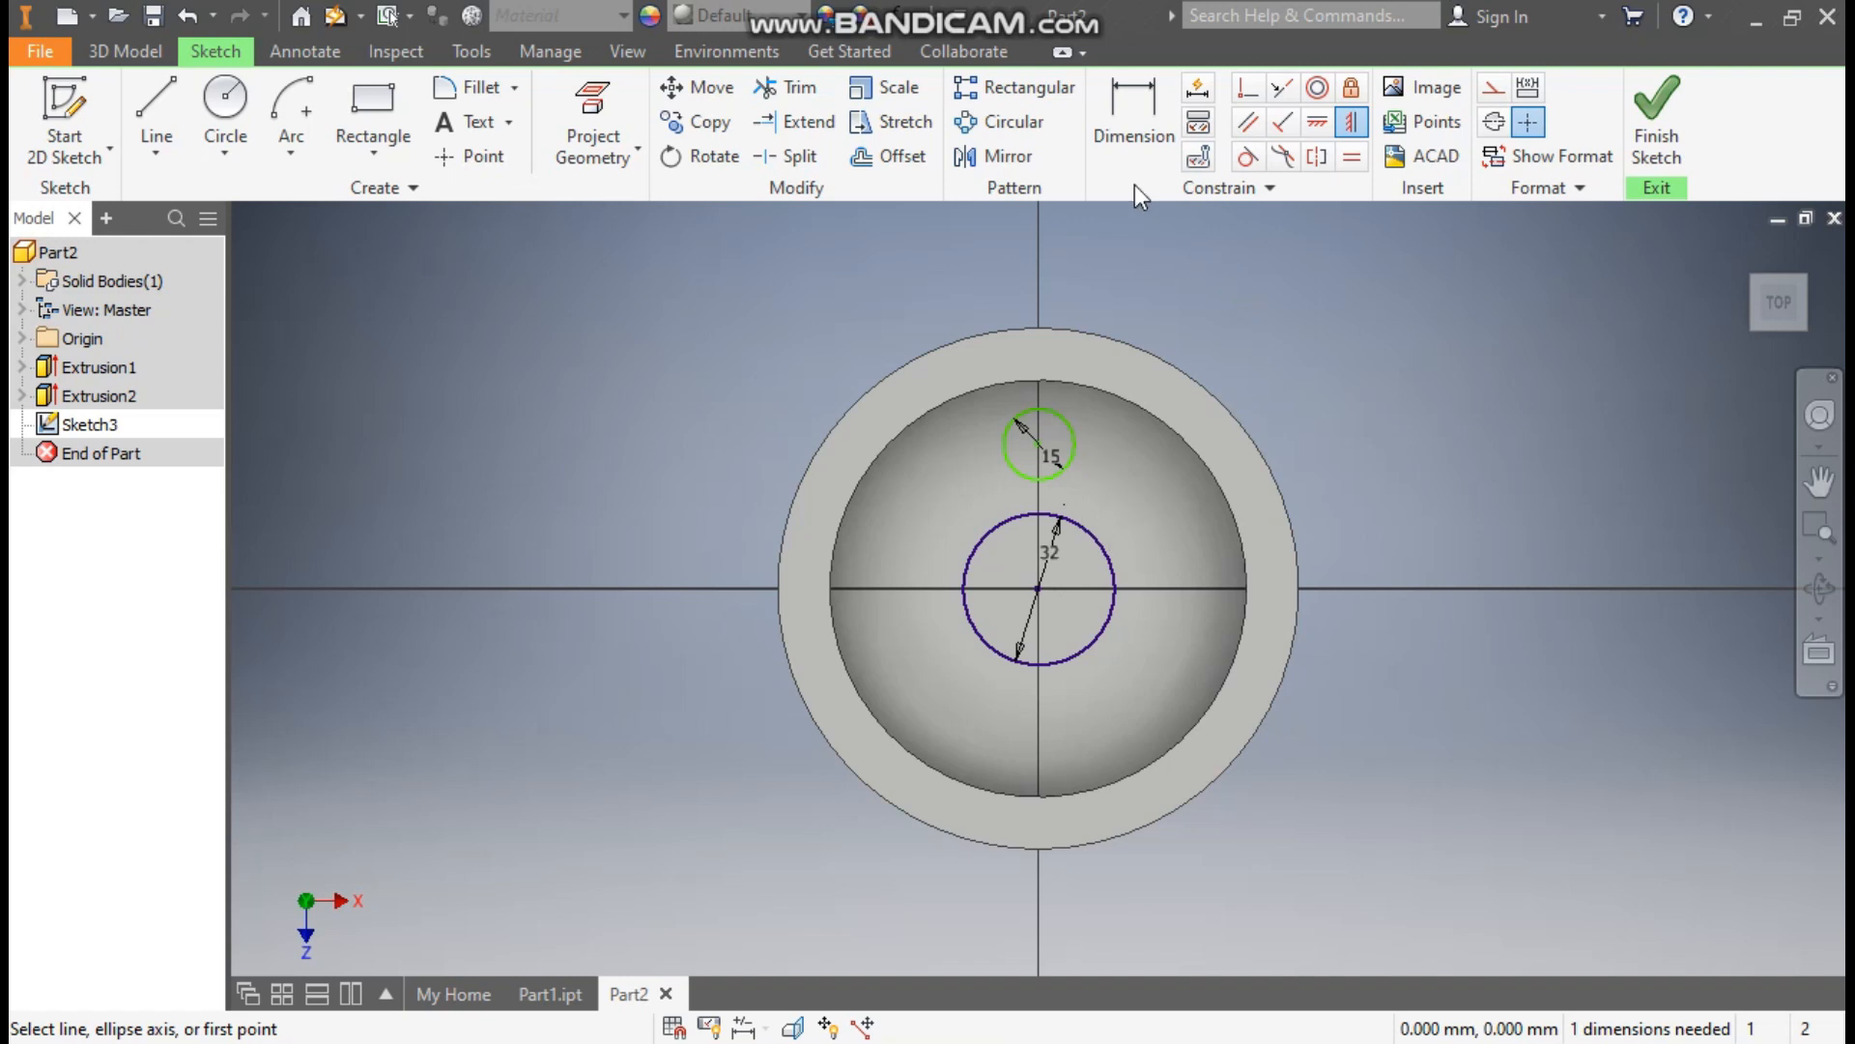
Dimension the vertical distance between the small circle's centre and the origin as 32 mm.
left_click(1123, 122)
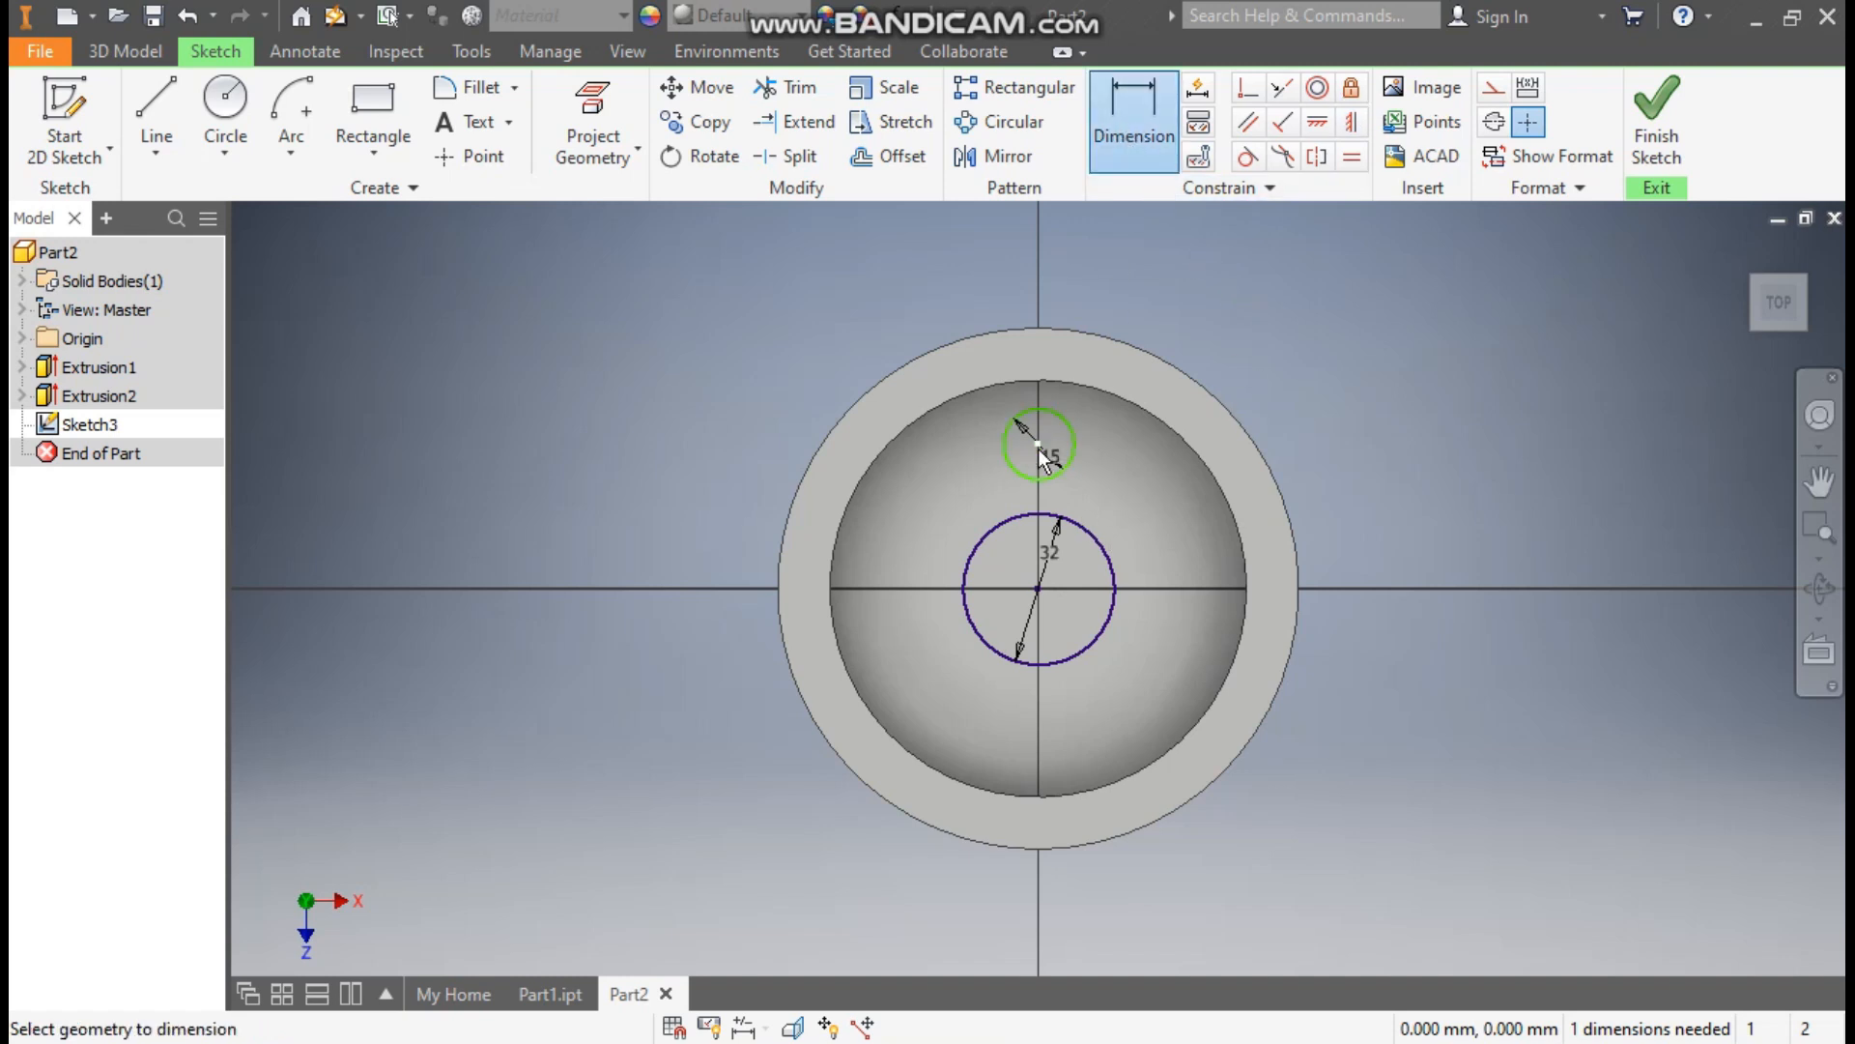
left_click(1037, 444)
left_click(1038, 590)
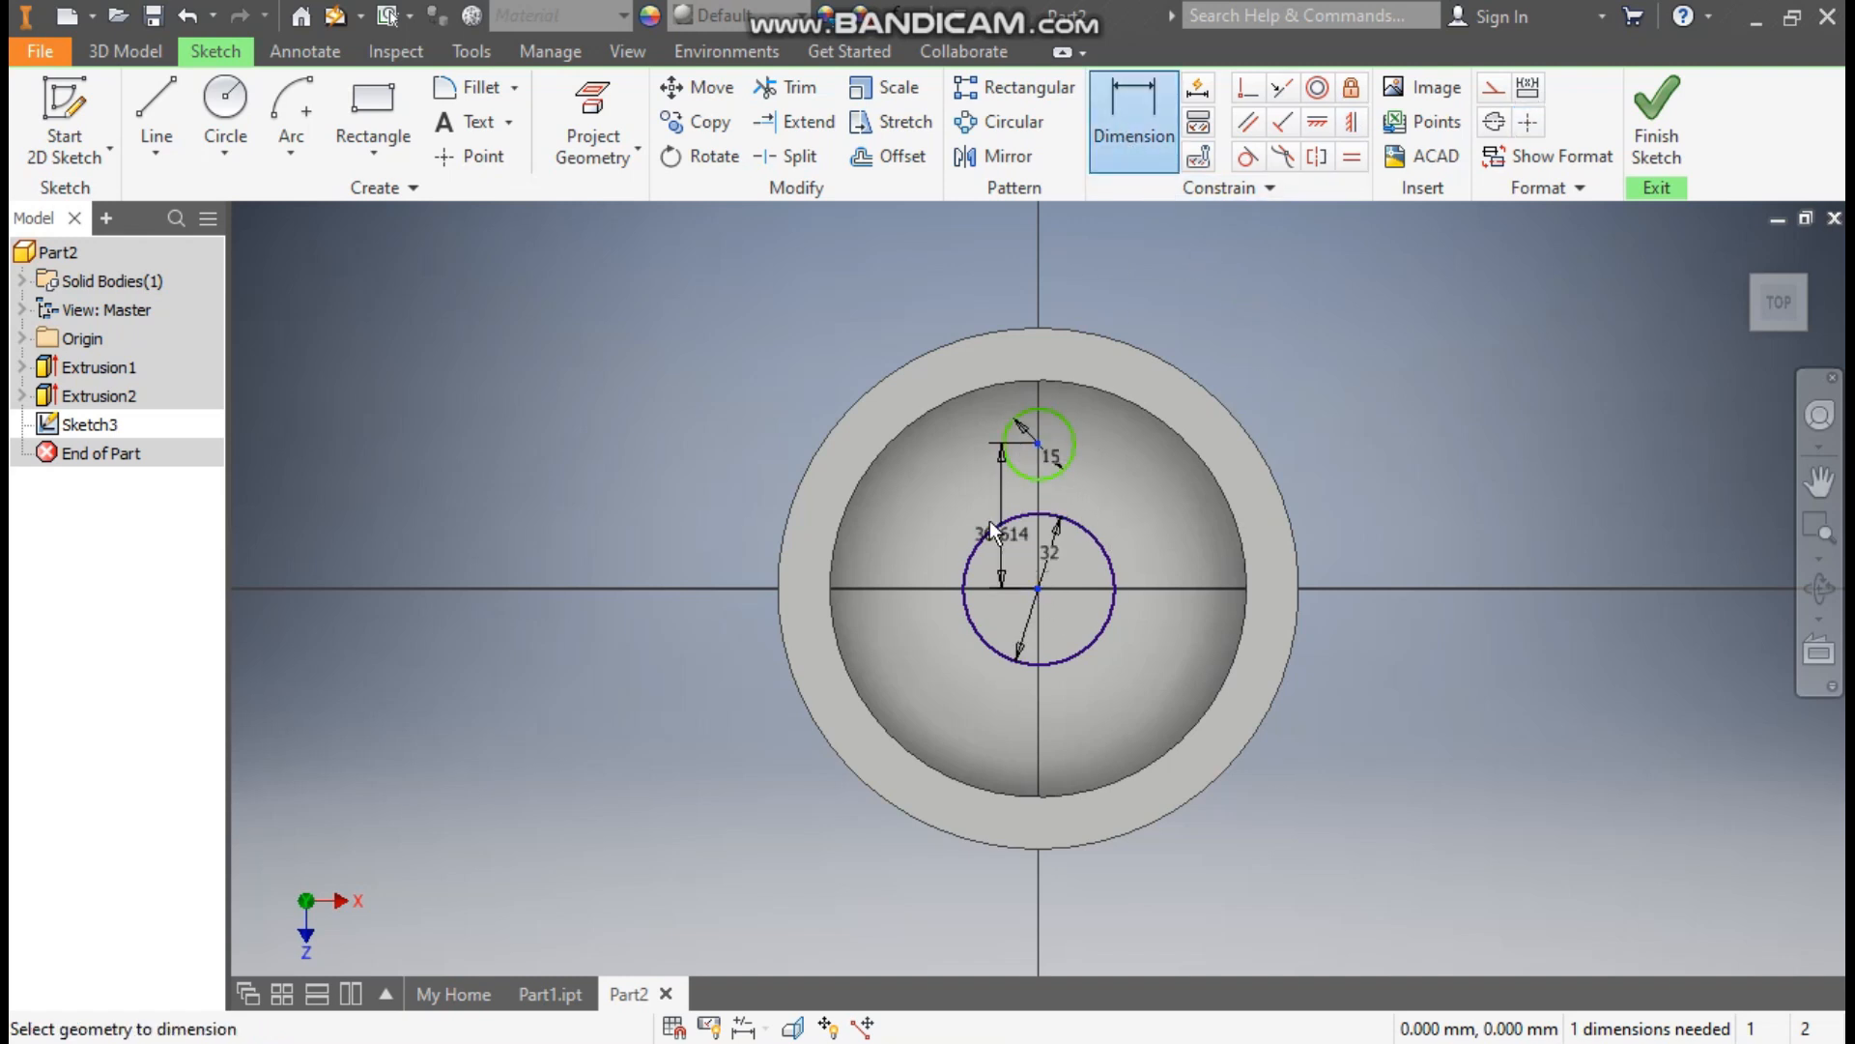
left_click(942, 502)
type("32")
key("Return")
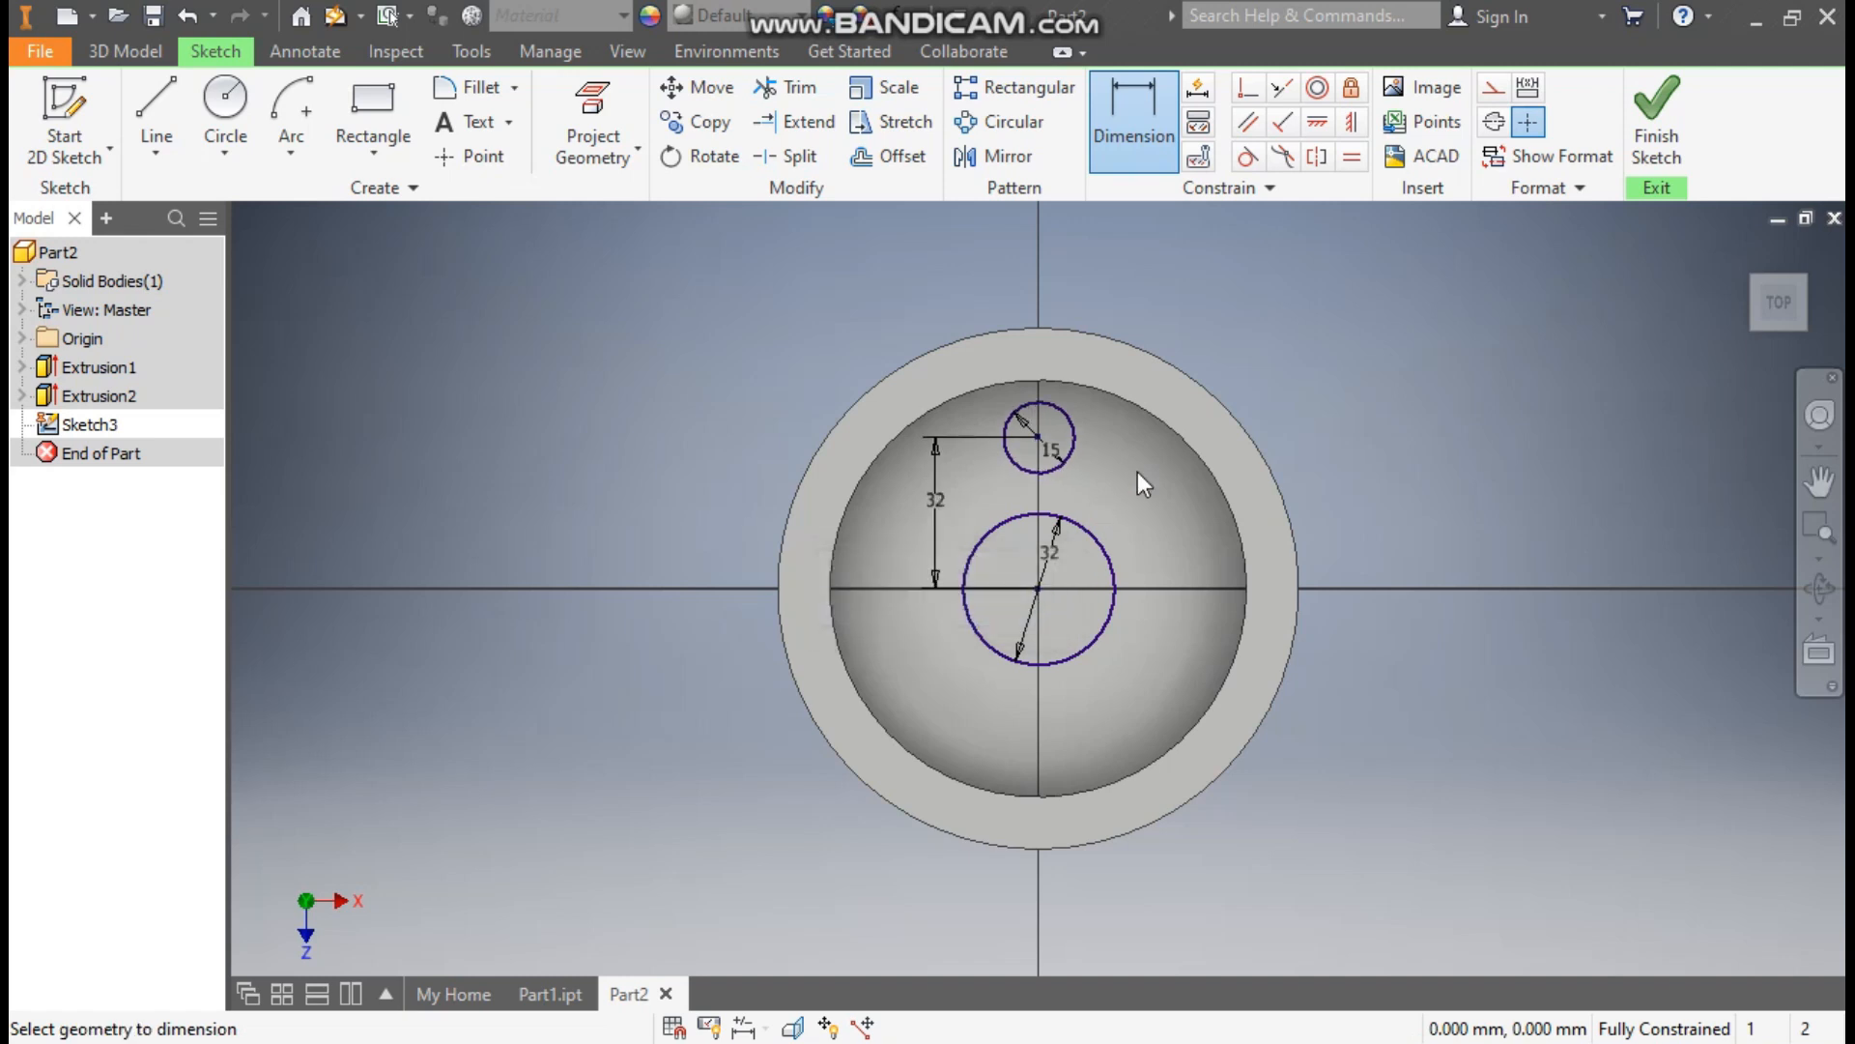
Pattern the 15 mm circle circularly around the centre of the 32 mm circle with 3 occurrences over 360 degrees.
left_click(986, 126)
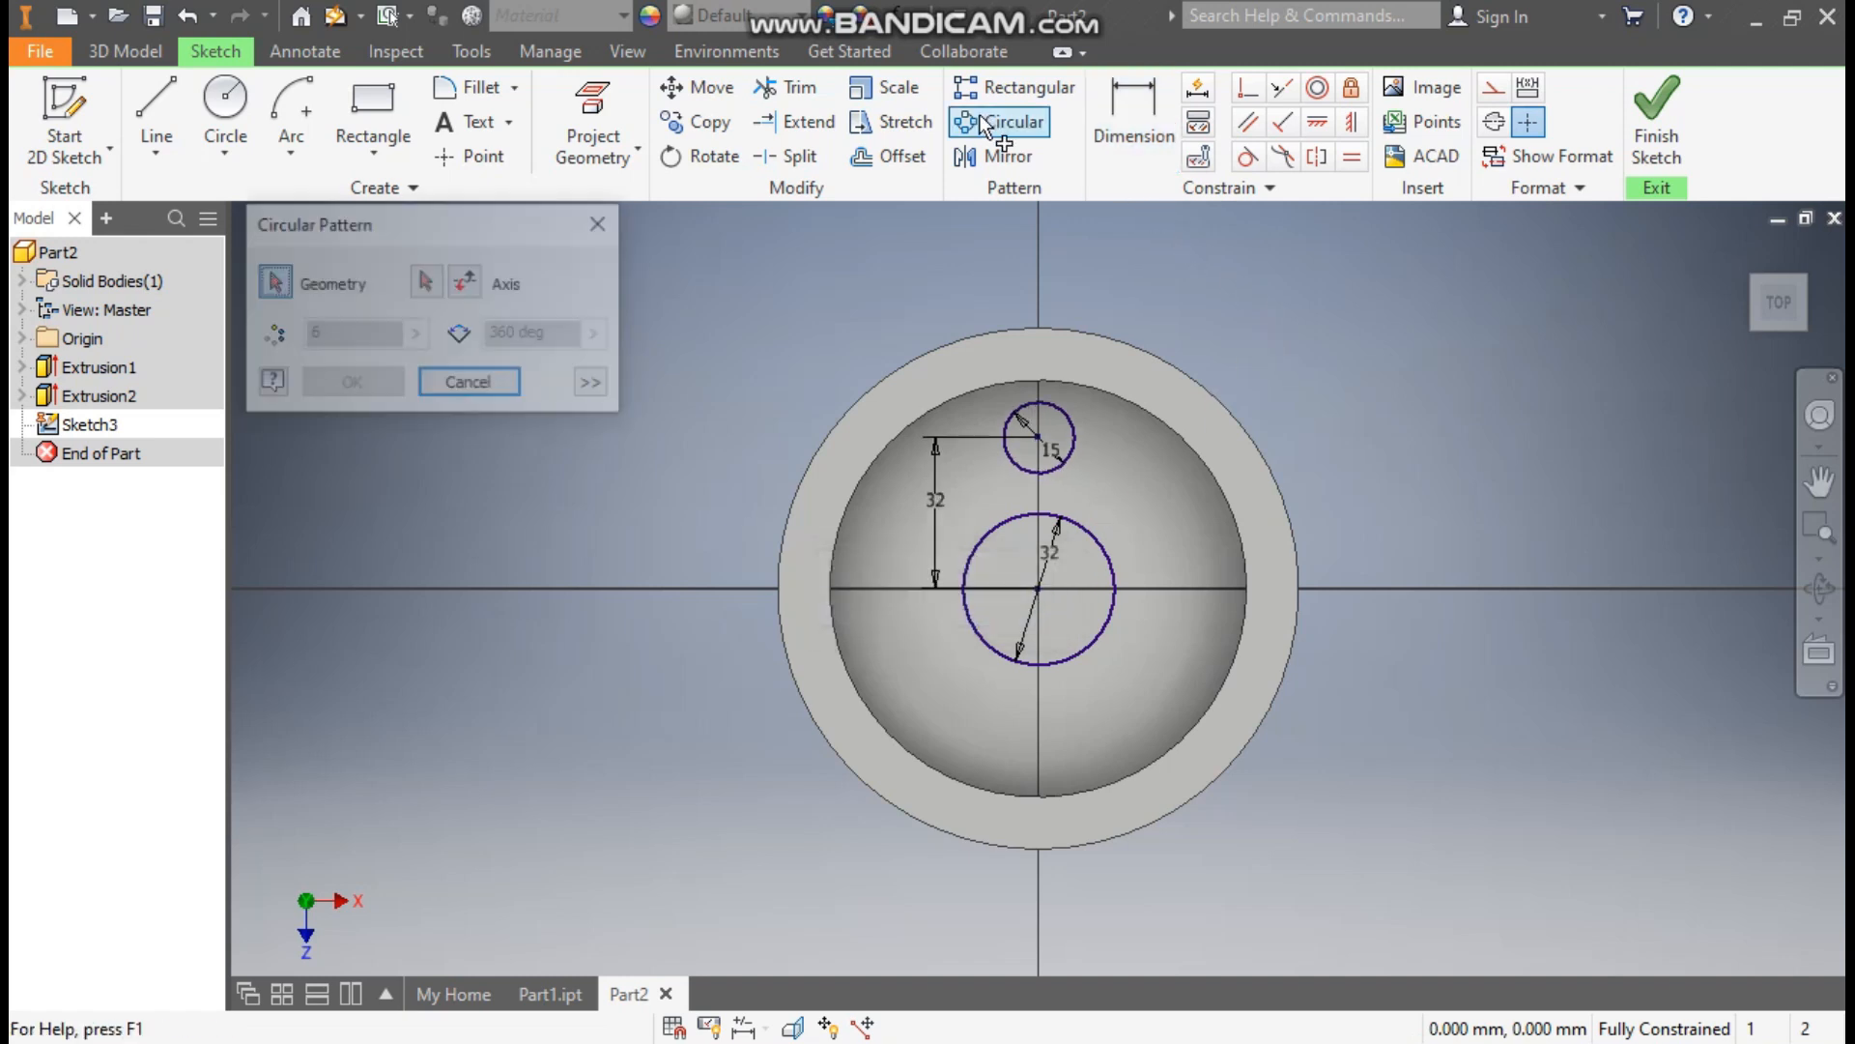
left_click(1067, 416)
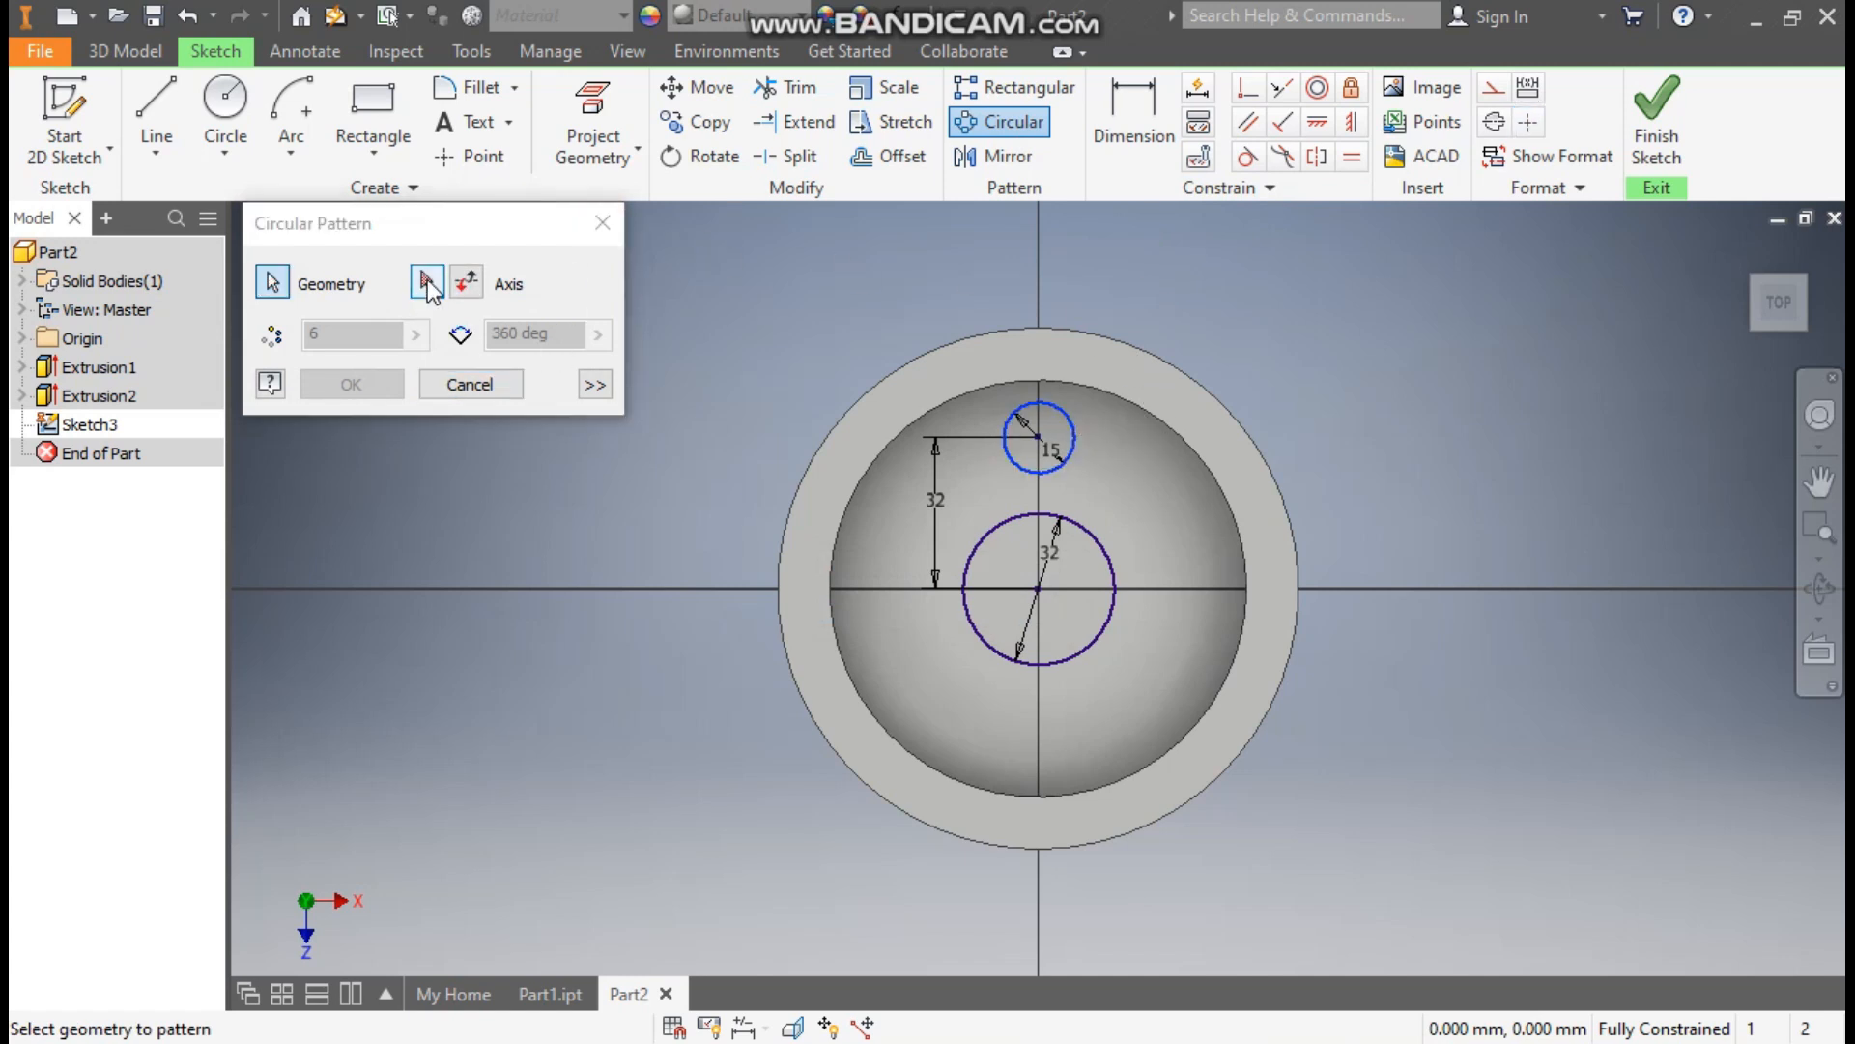
left_click(428, 282)
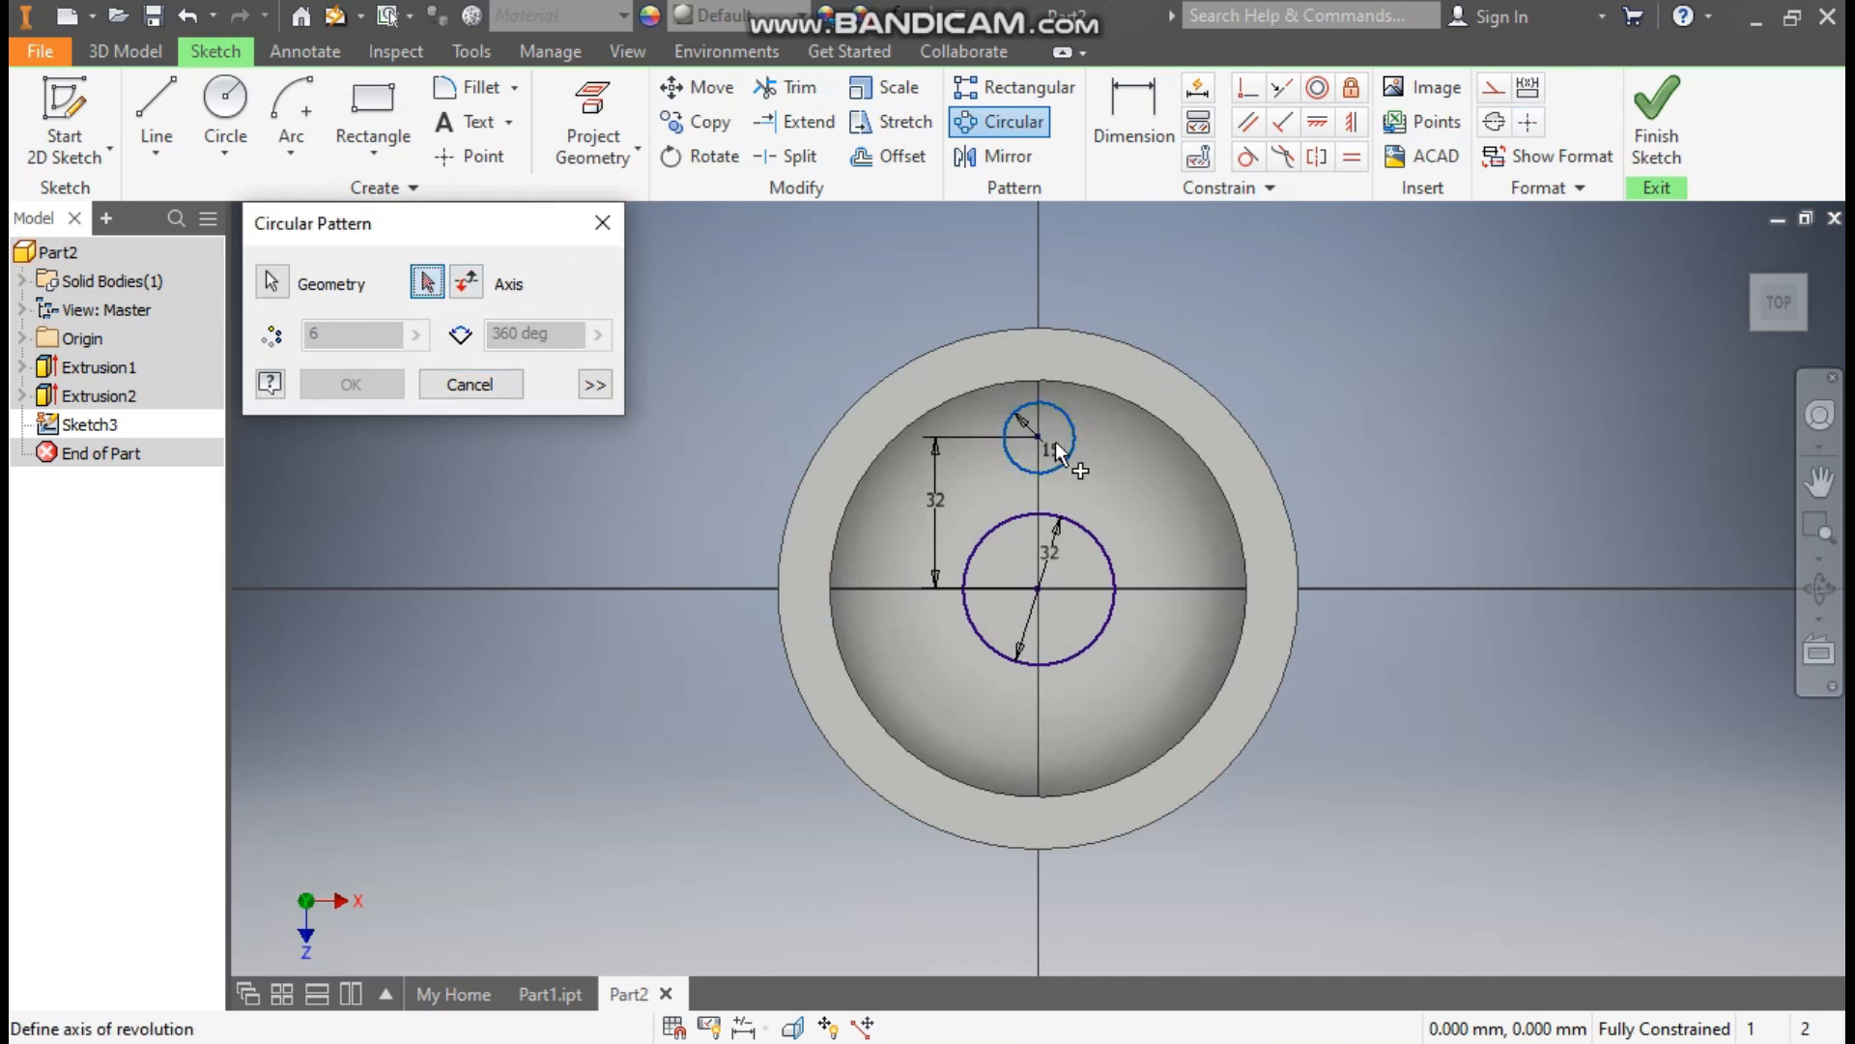
left_click(1099, 537)
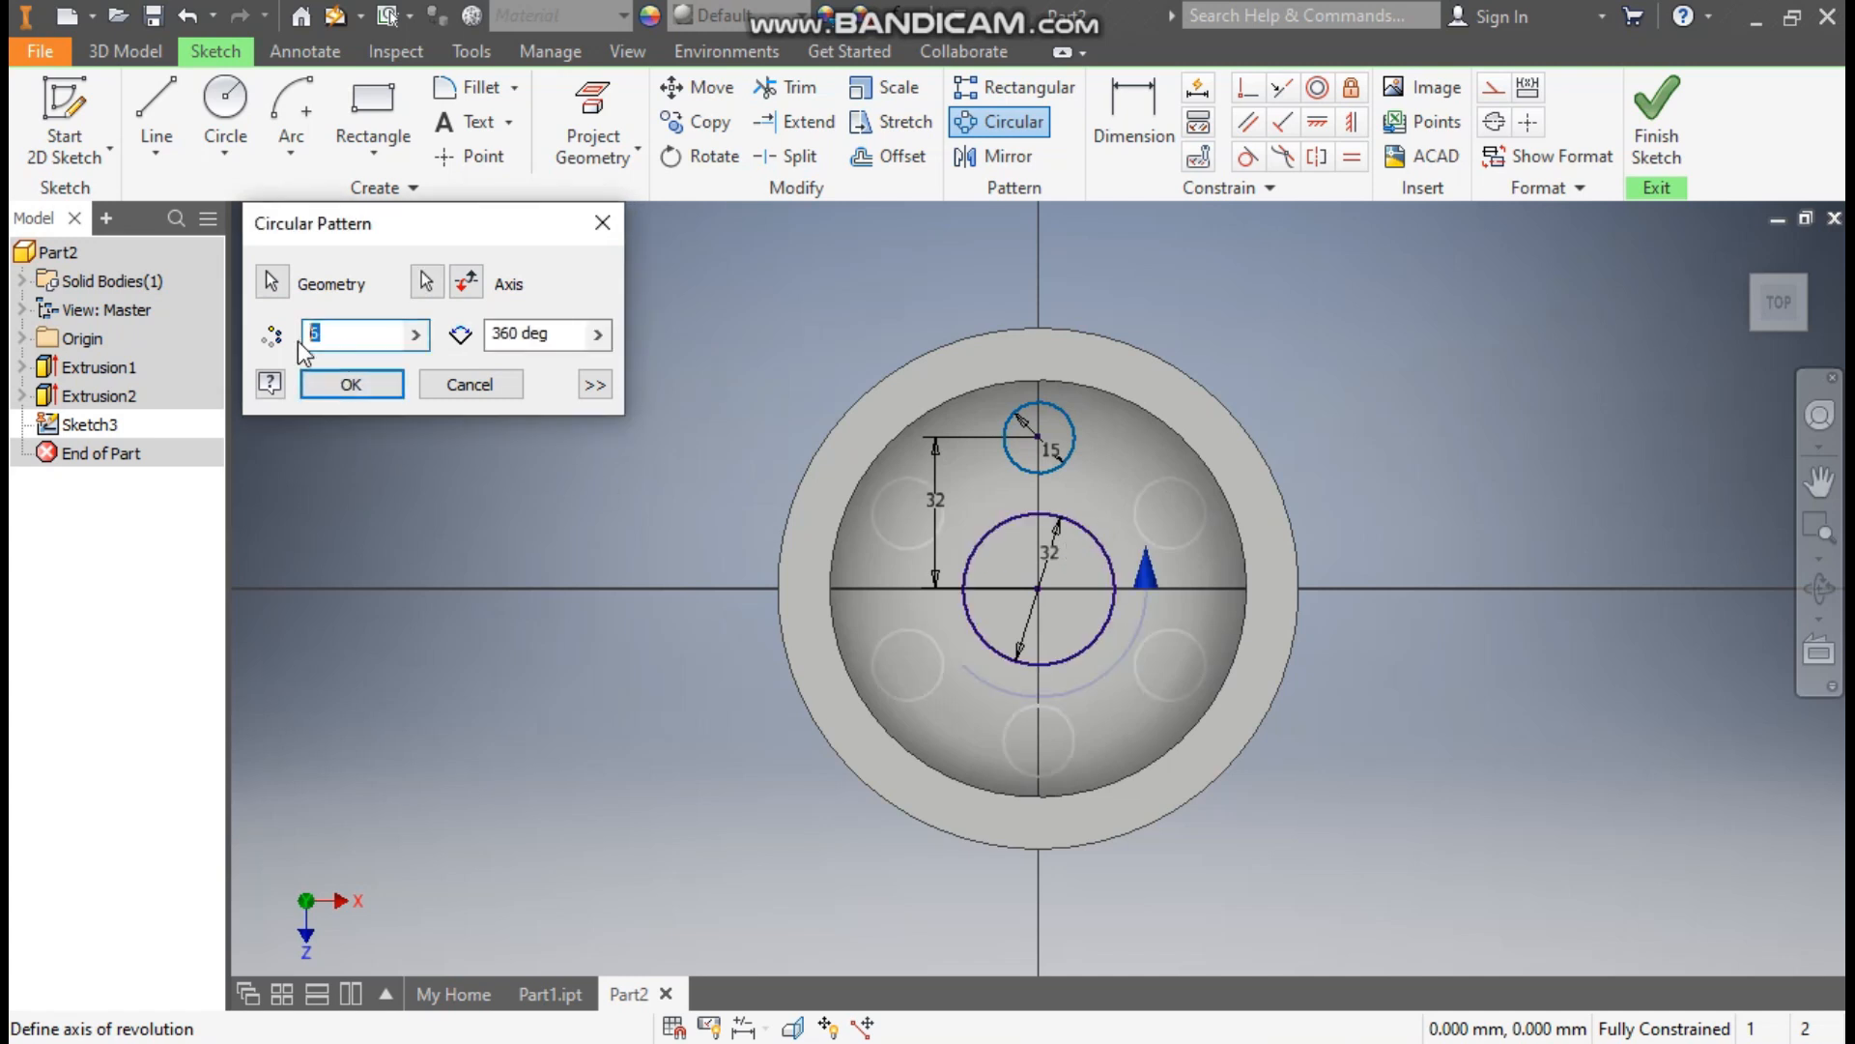
type("3")
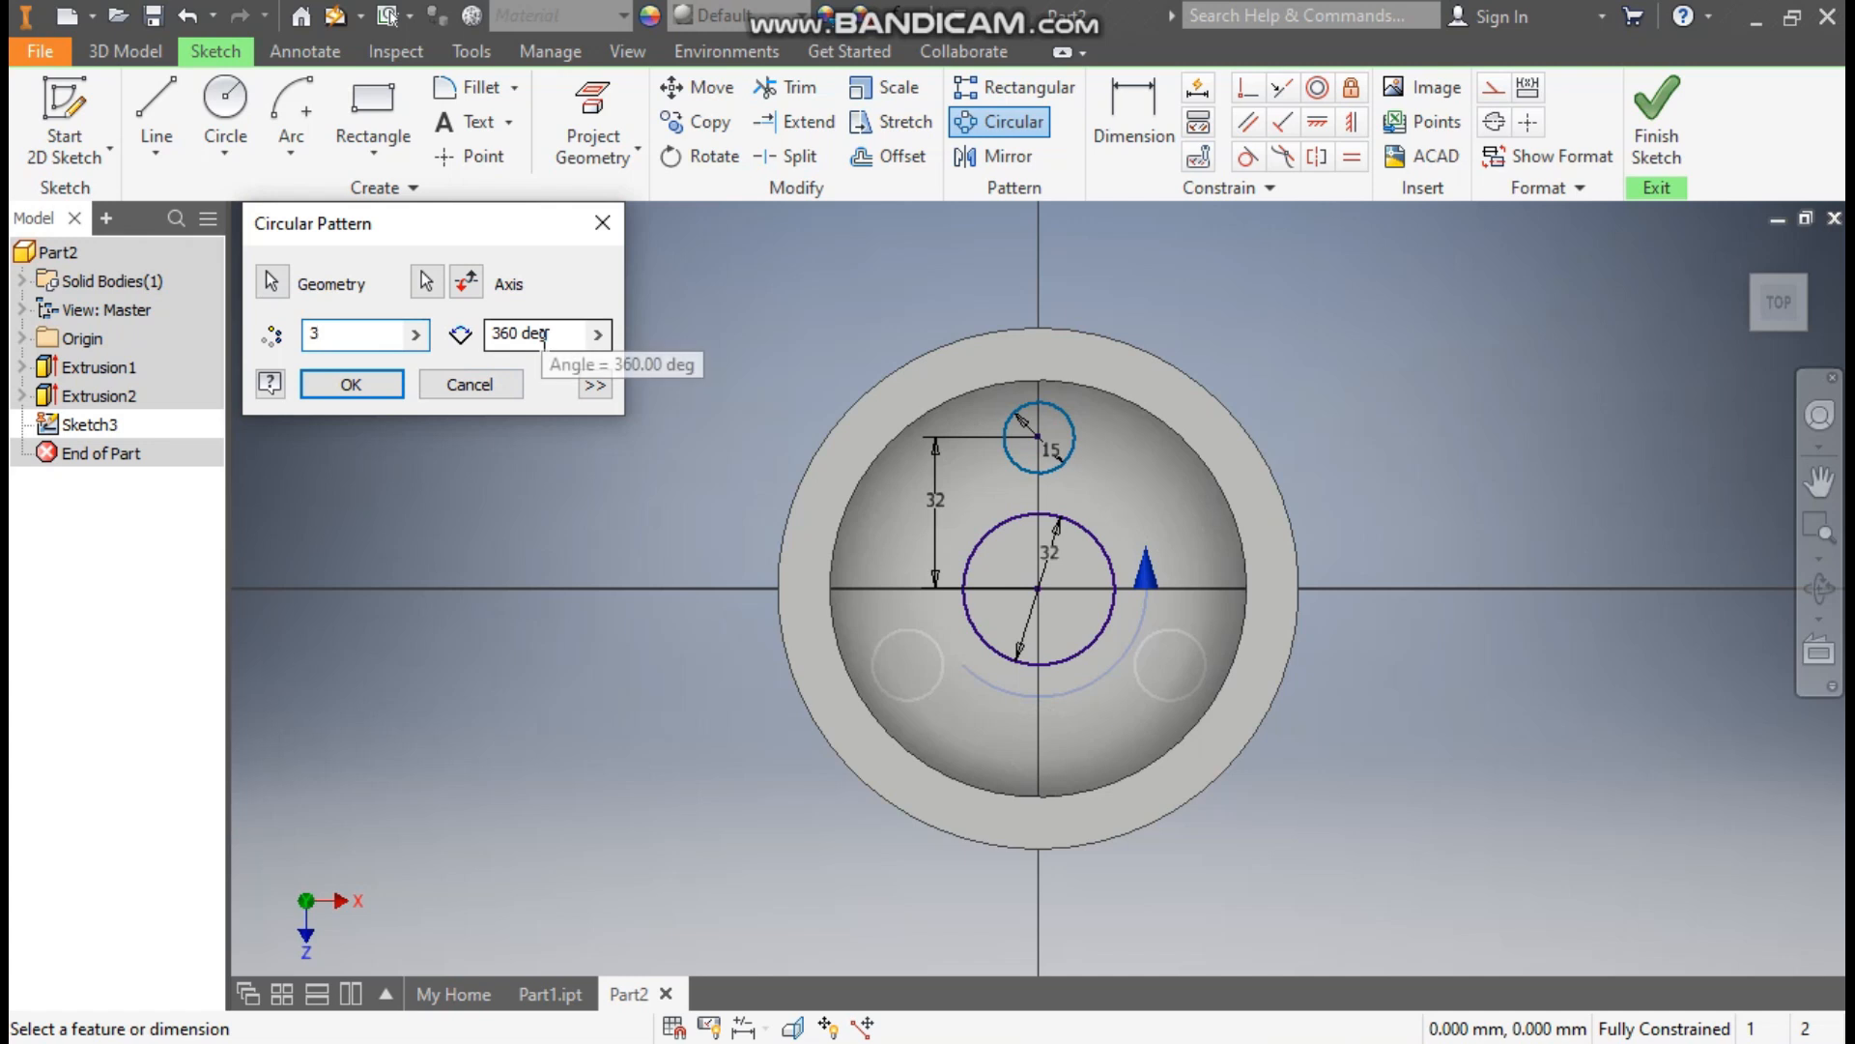
left_click(371, 384)
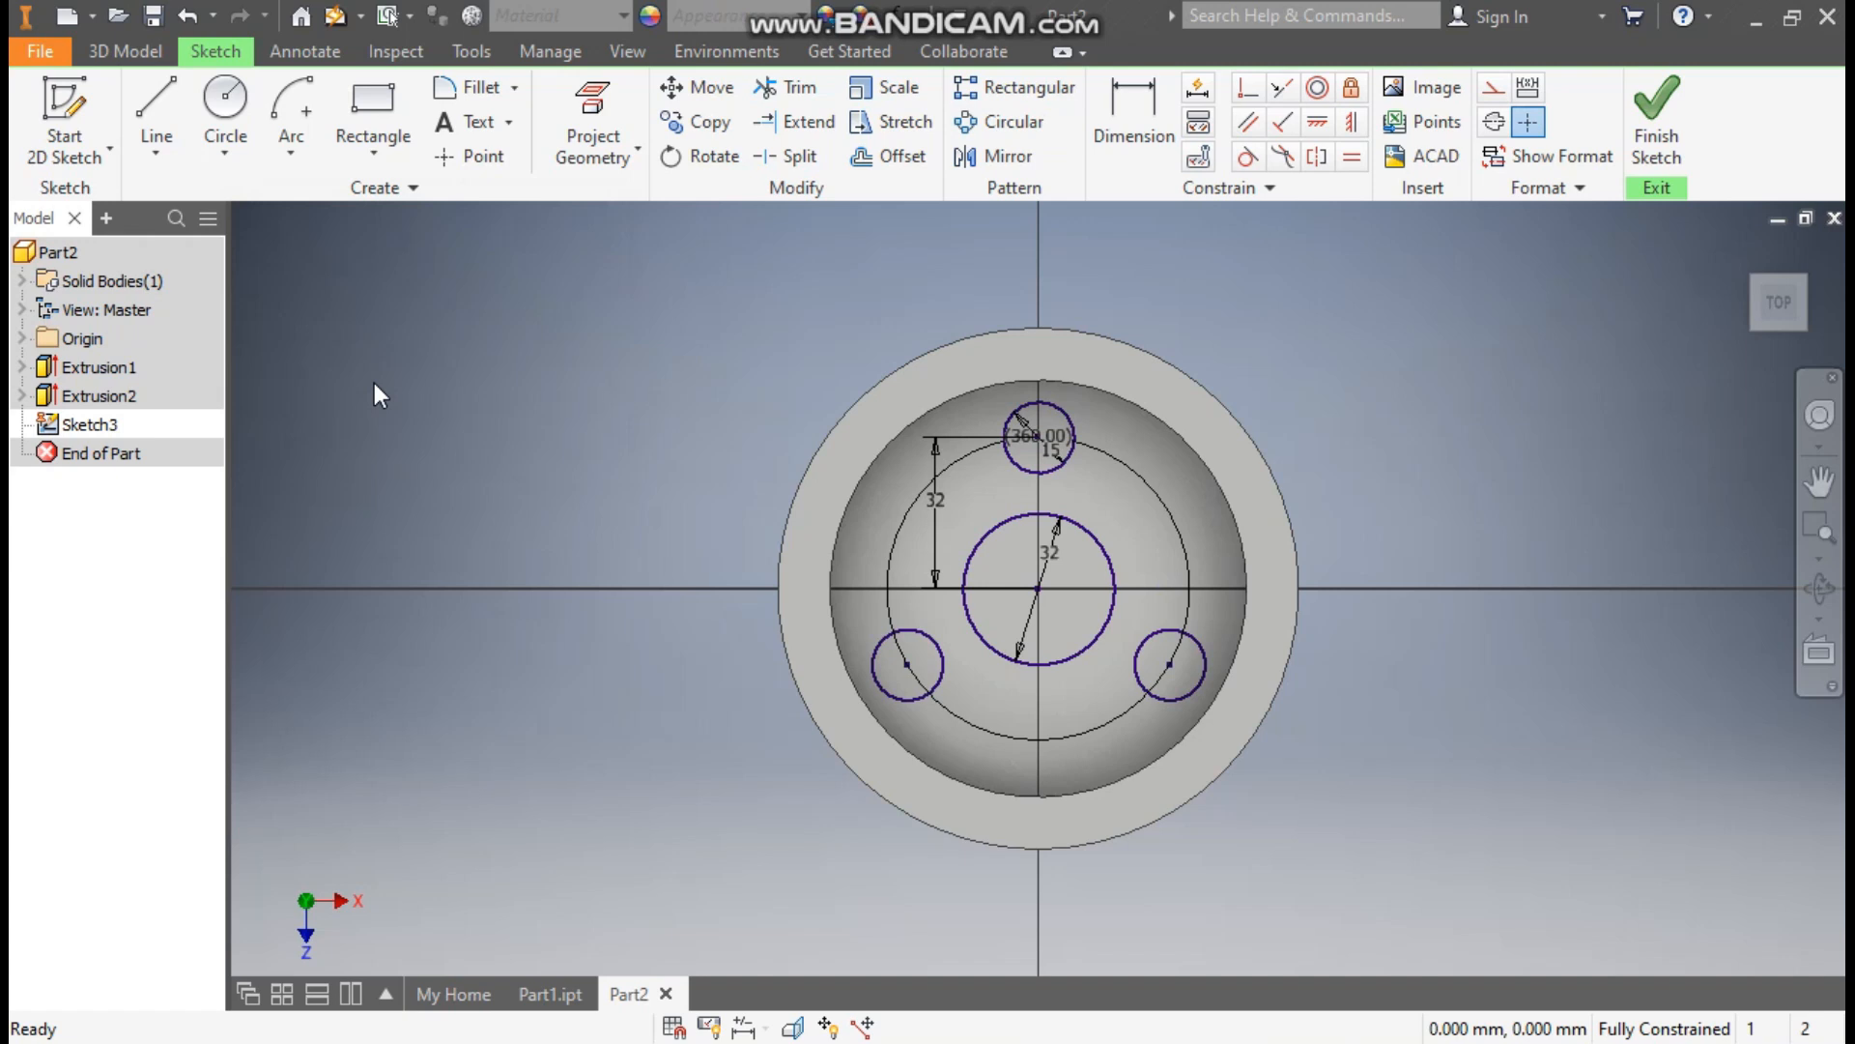
Finish the sketch and cut the 32 mm circle and the three 15 mm circles 23 mm down through the pocket floor.
left_click(1656, 116)
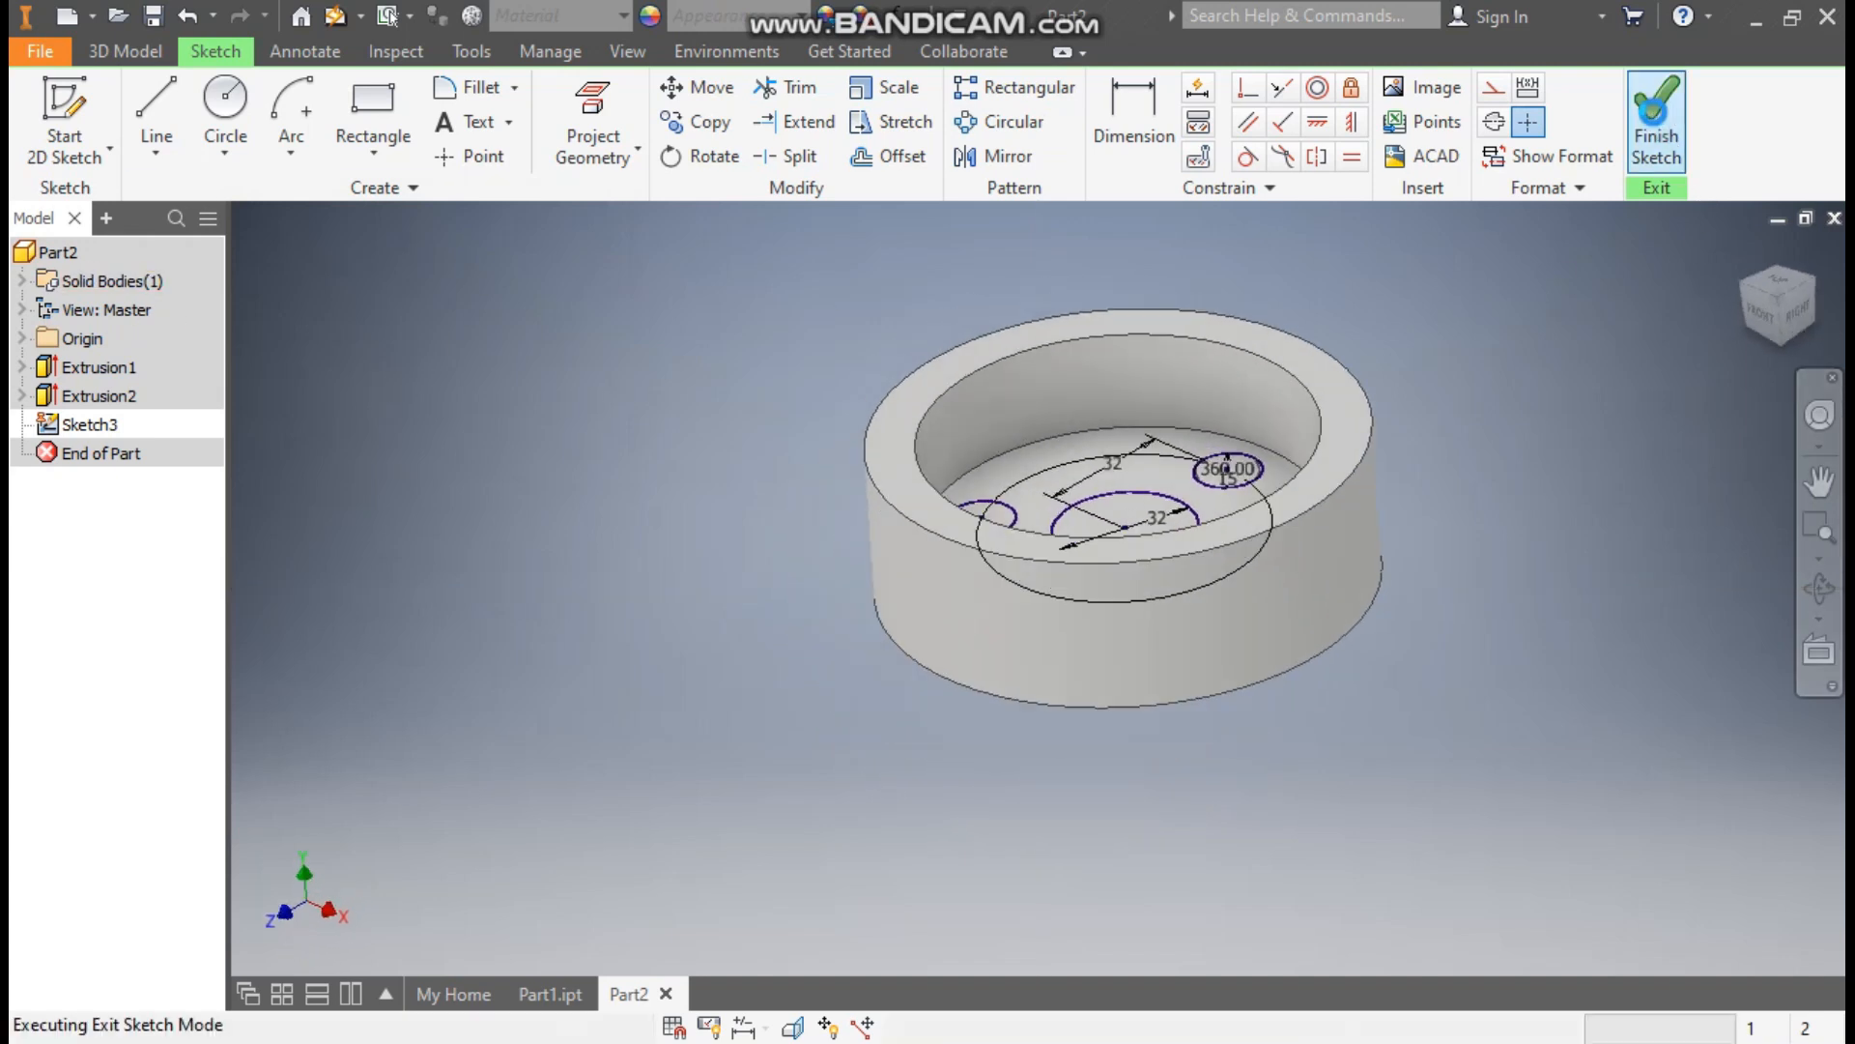
left_click(171, 101)
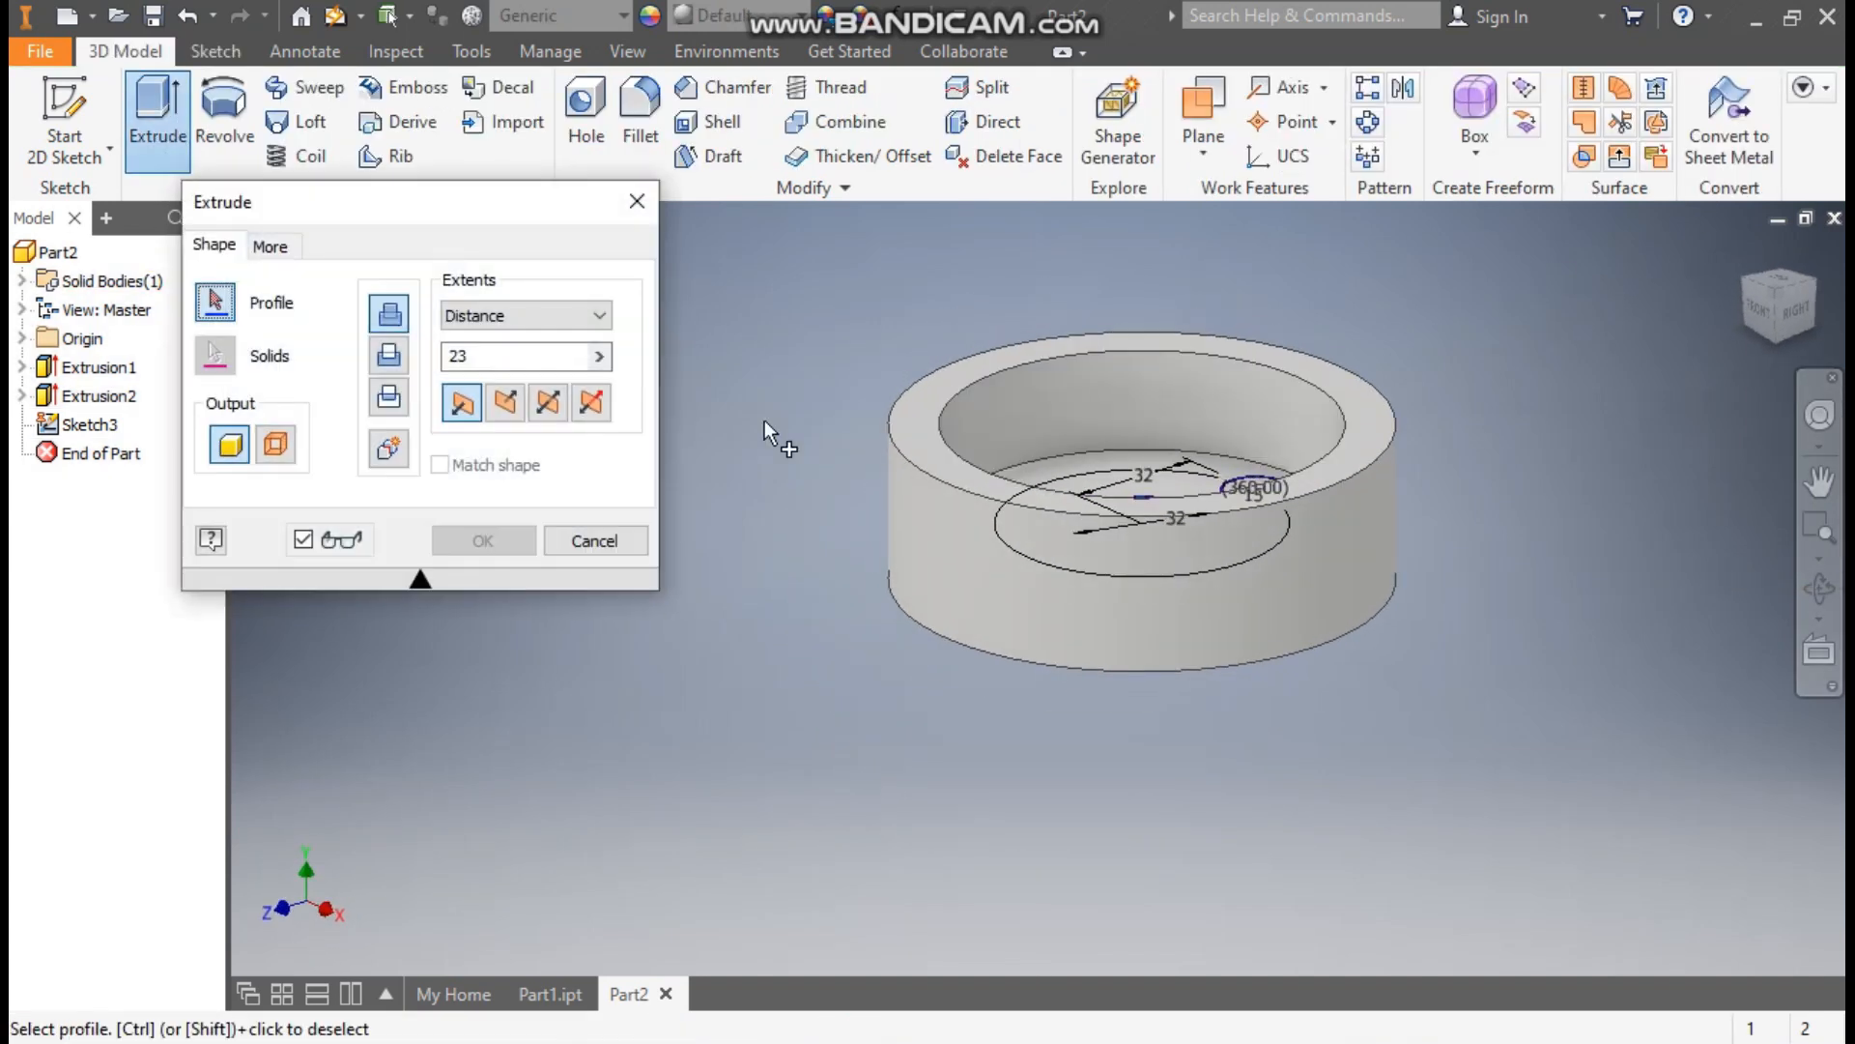
left_click_drag(968, 585, 886, 642)
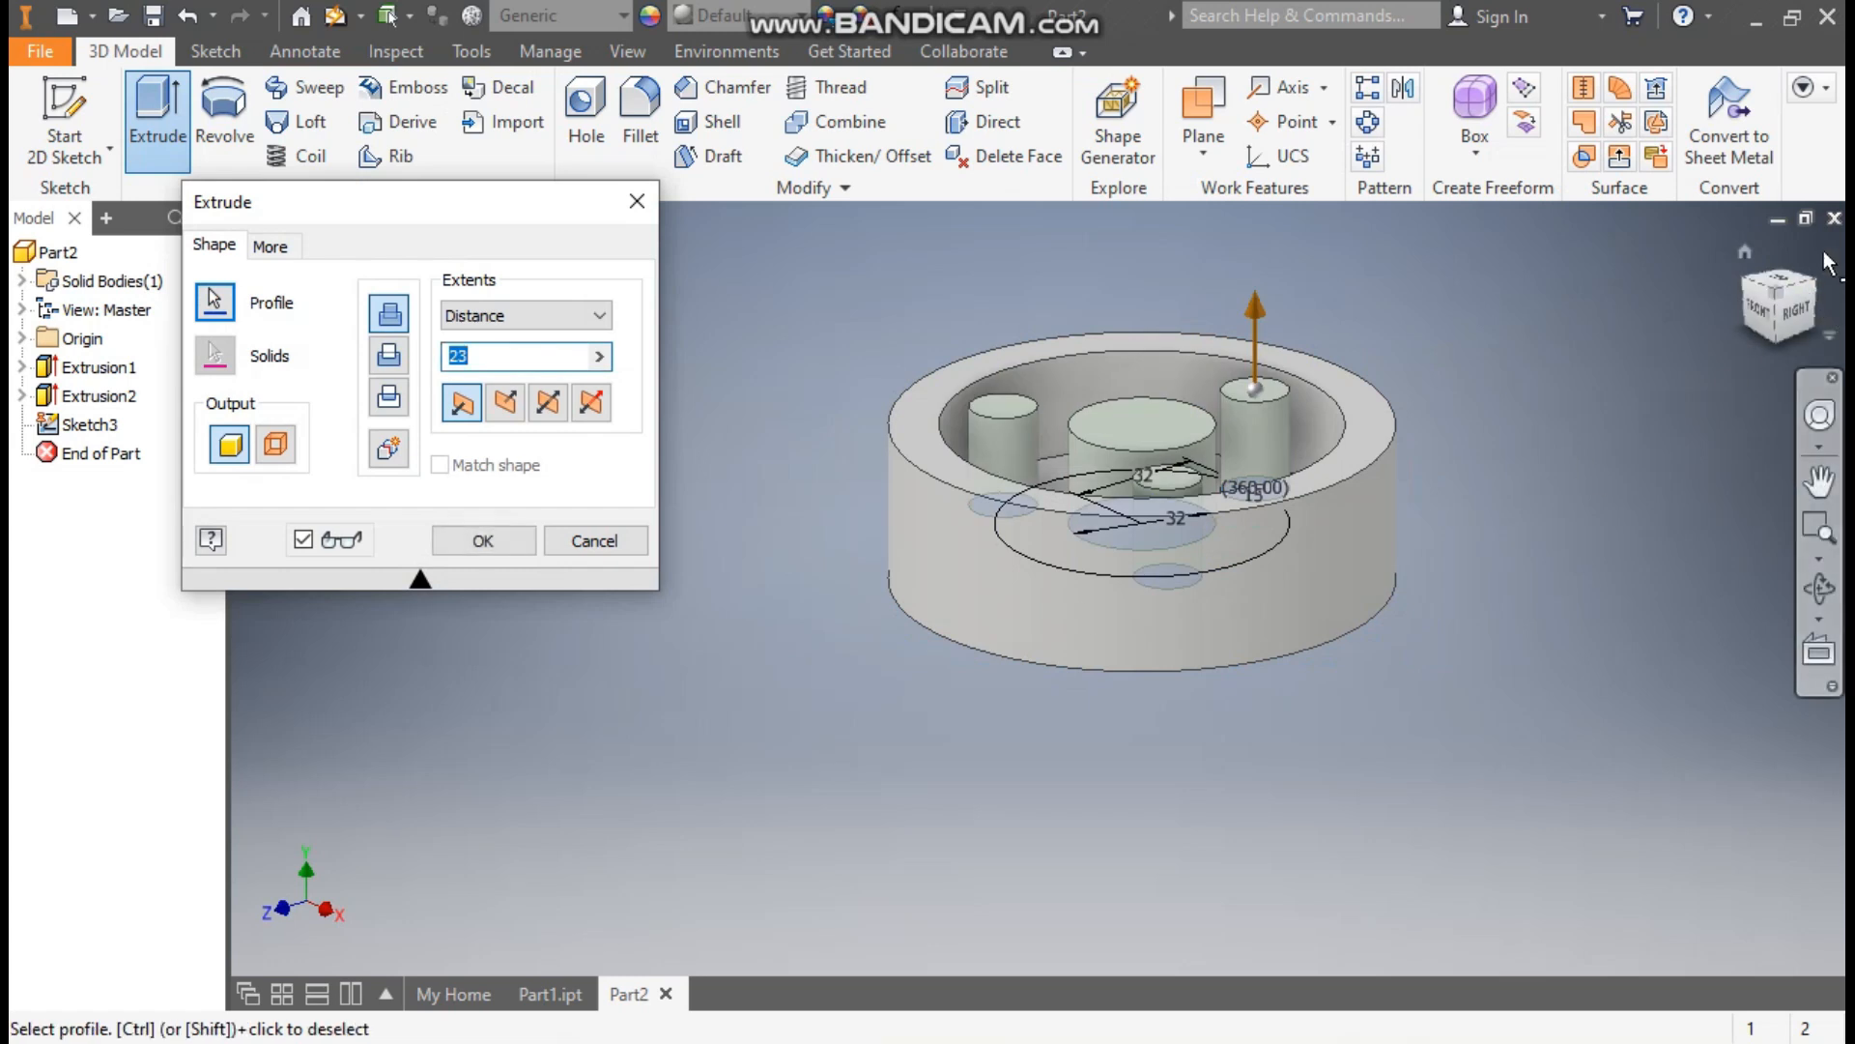
left_click(1749, 255)
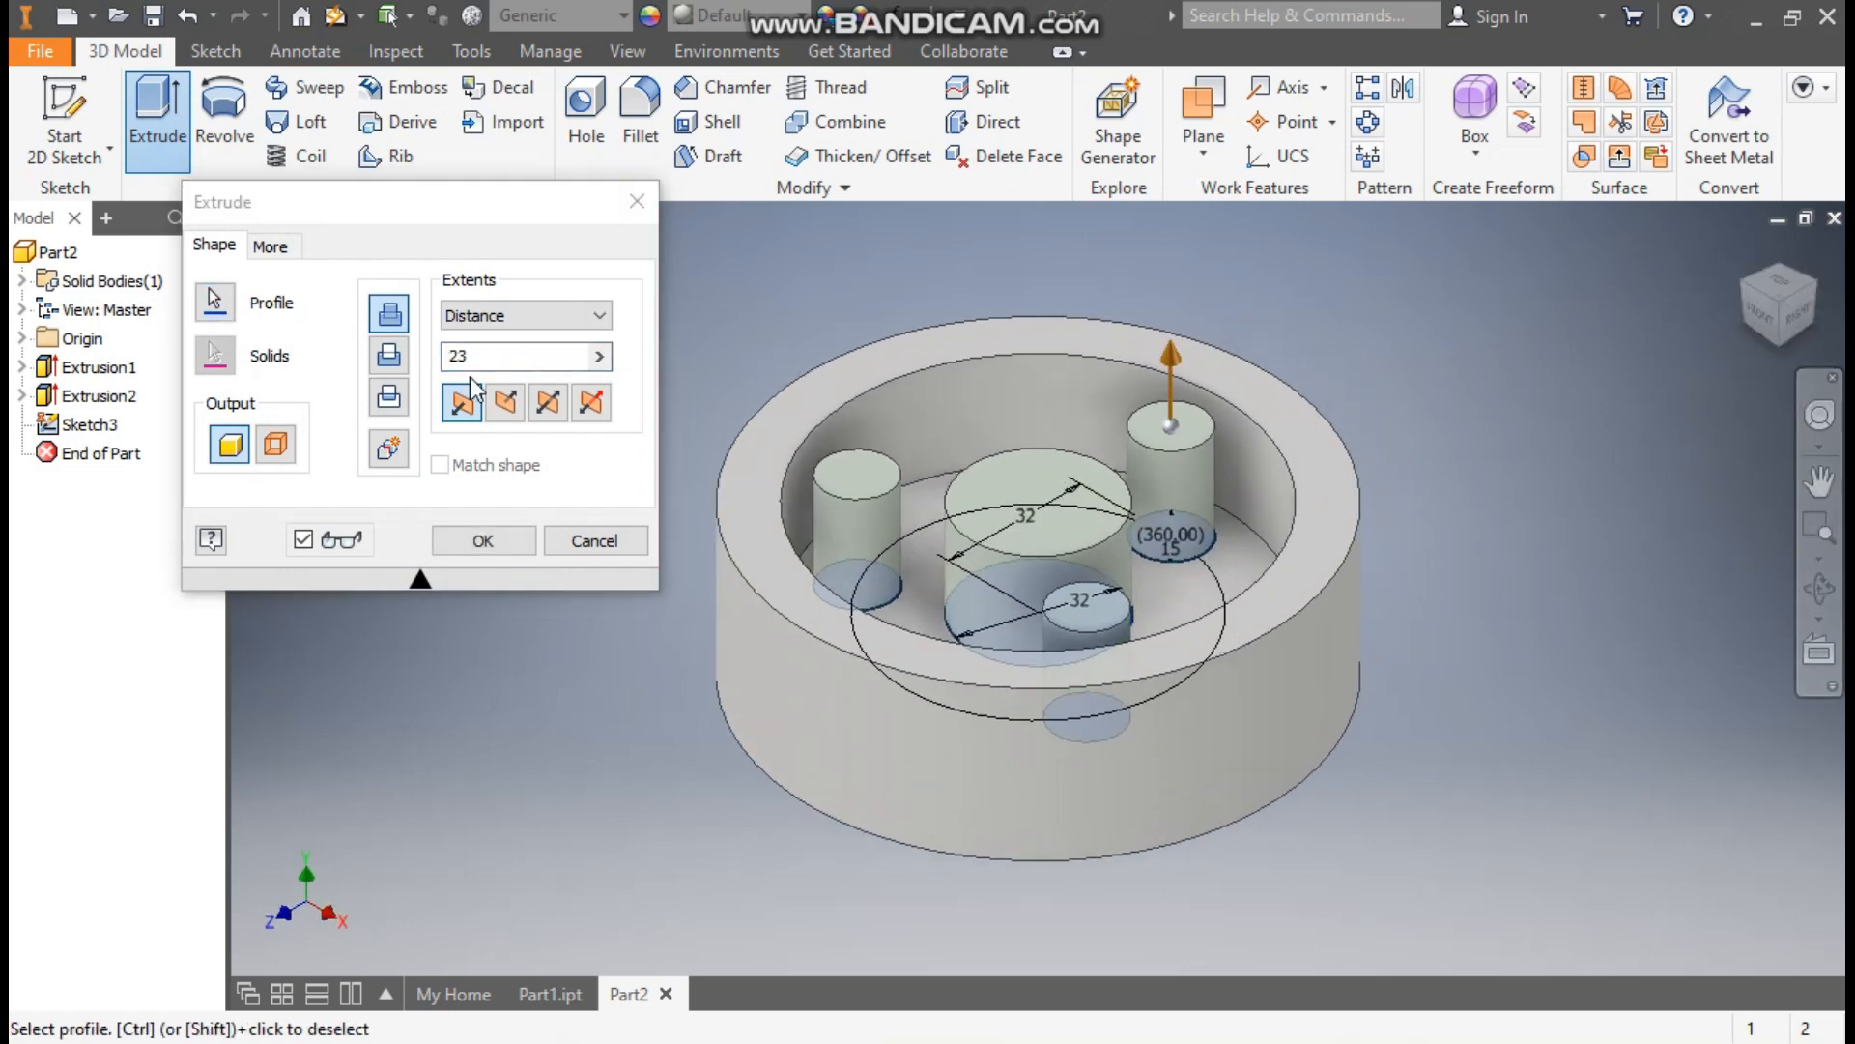
left_click(509, 406)
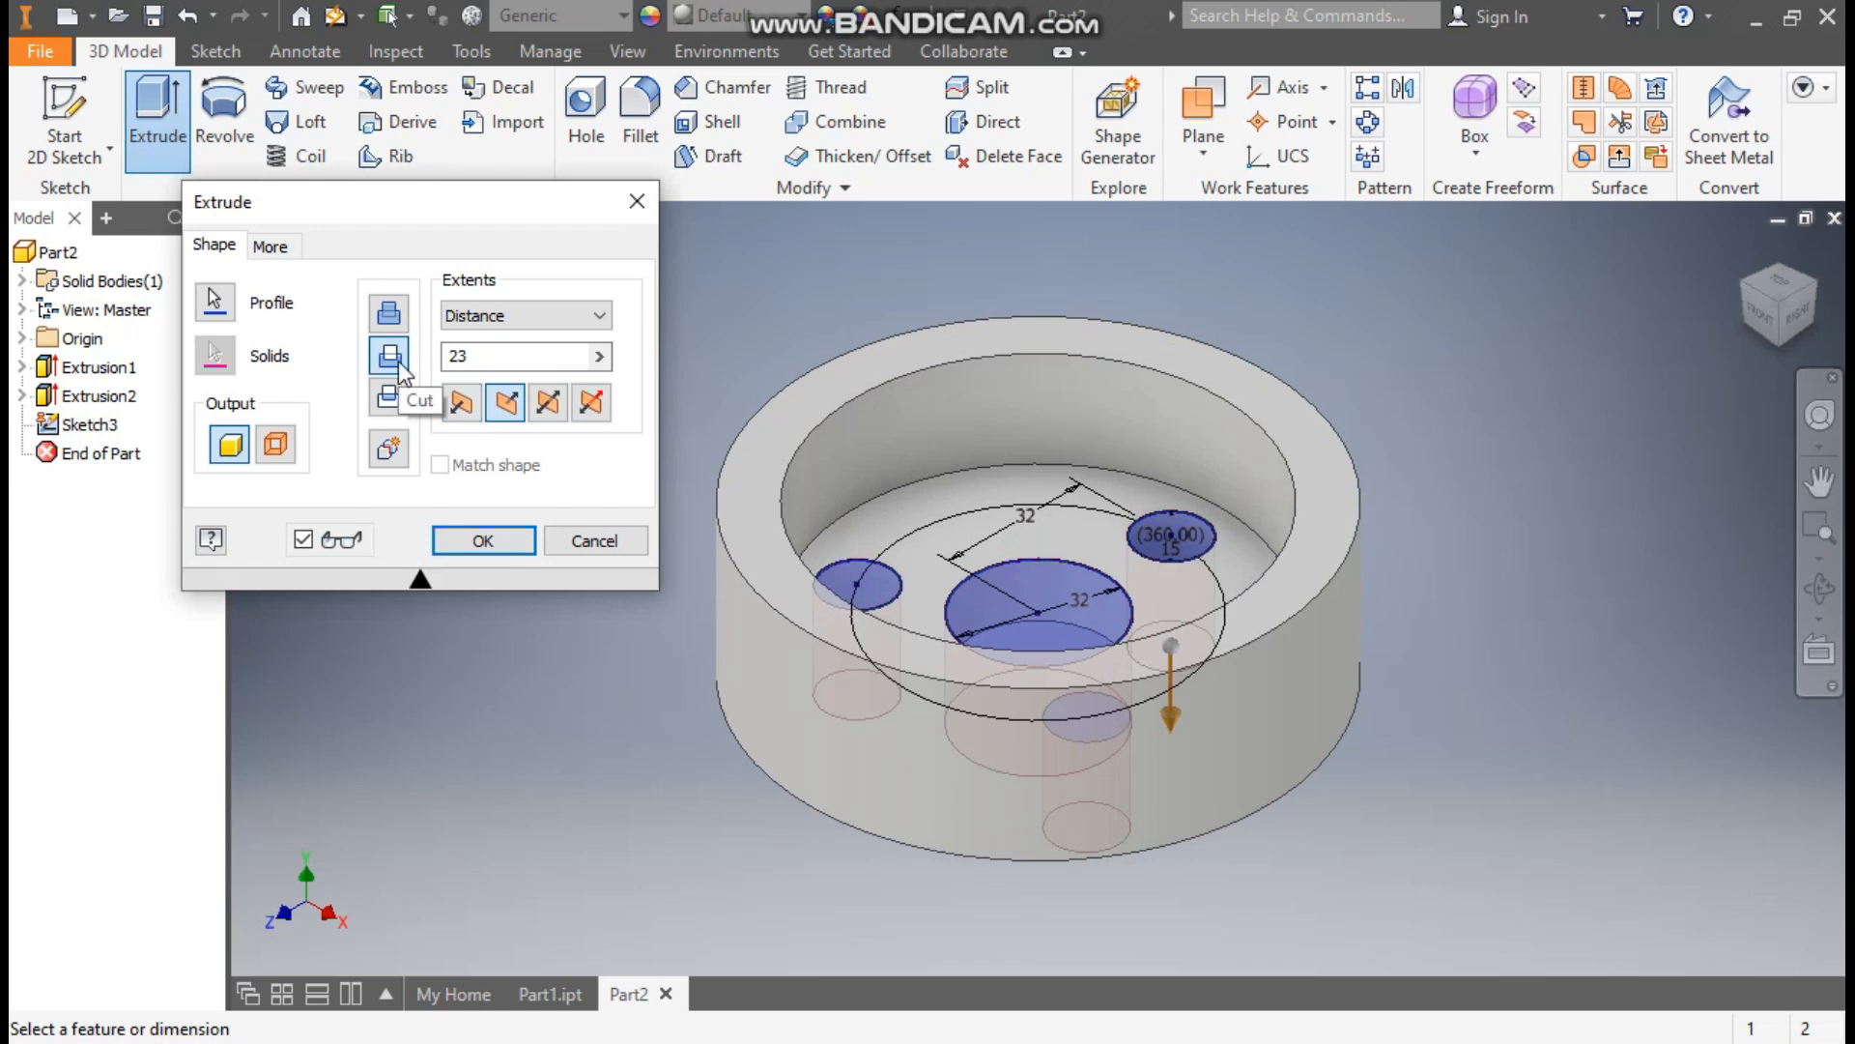
left_click(488, 539)
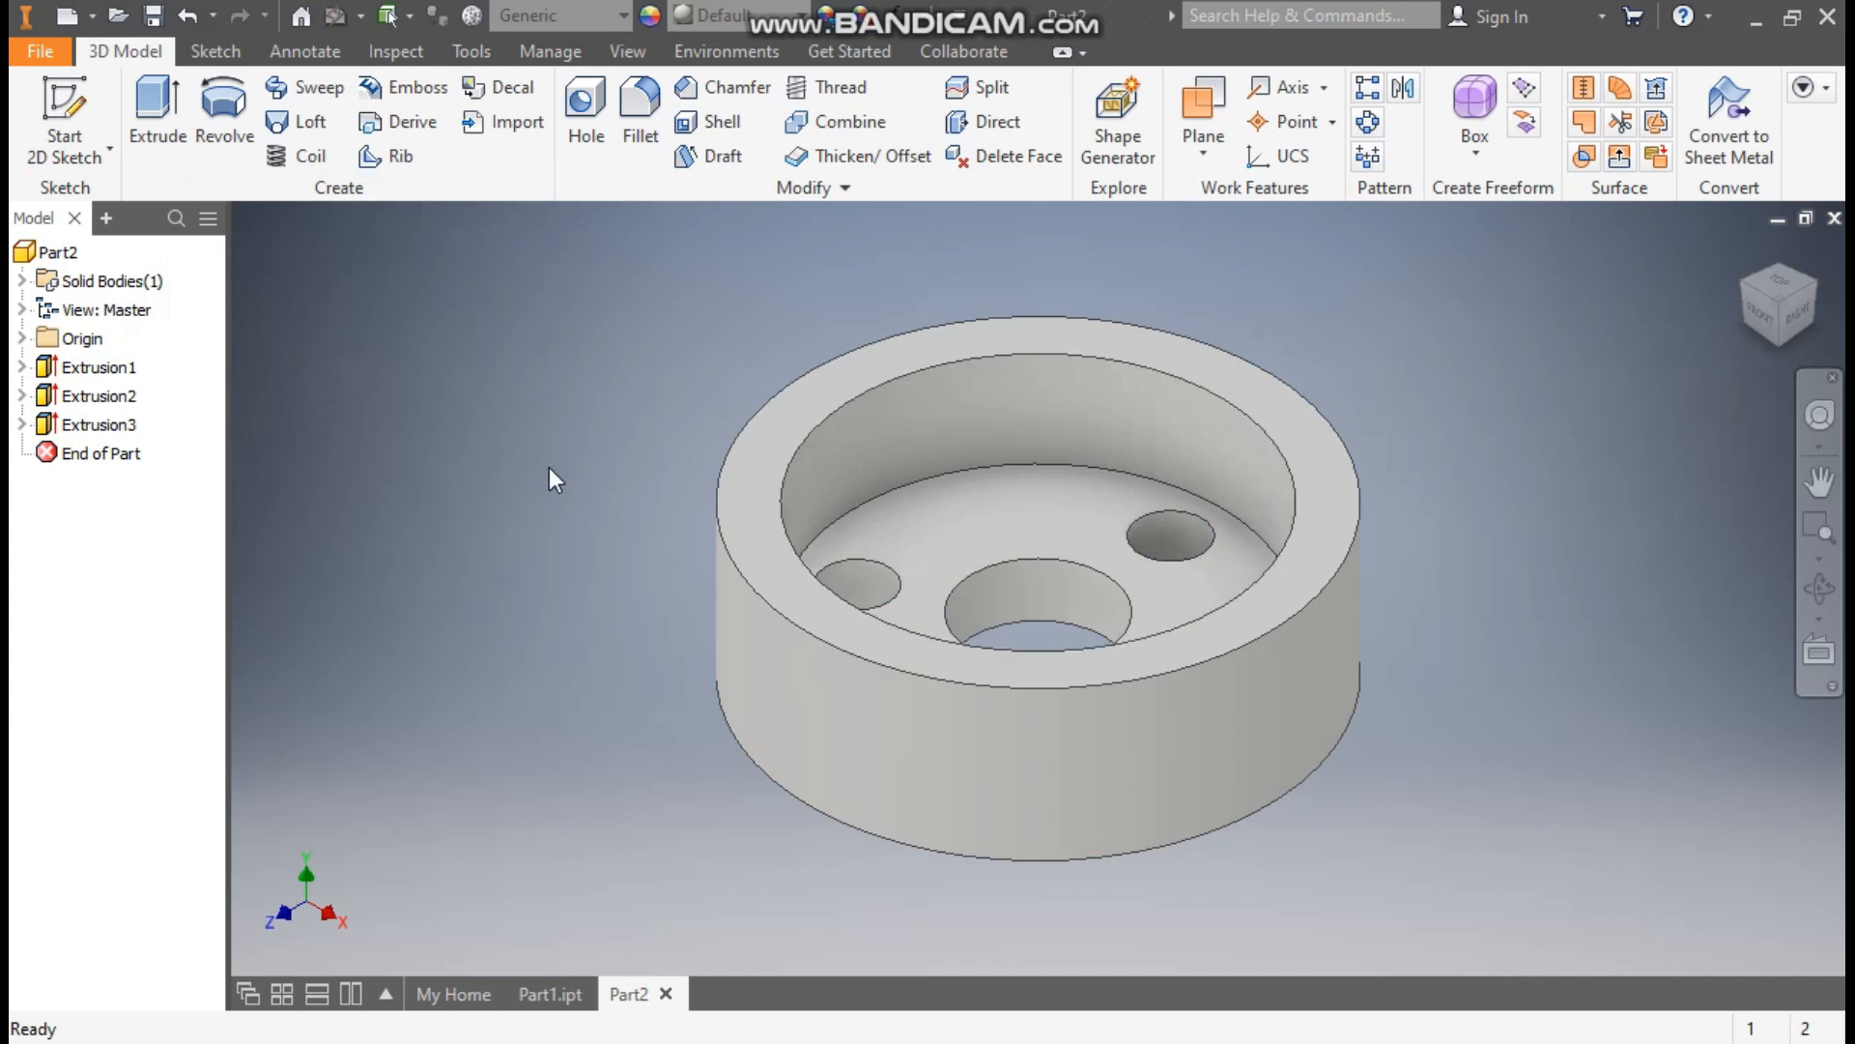
Start a sketch on the XY origin plane and change the visual style to Wireframe.
left_click(23, 338)
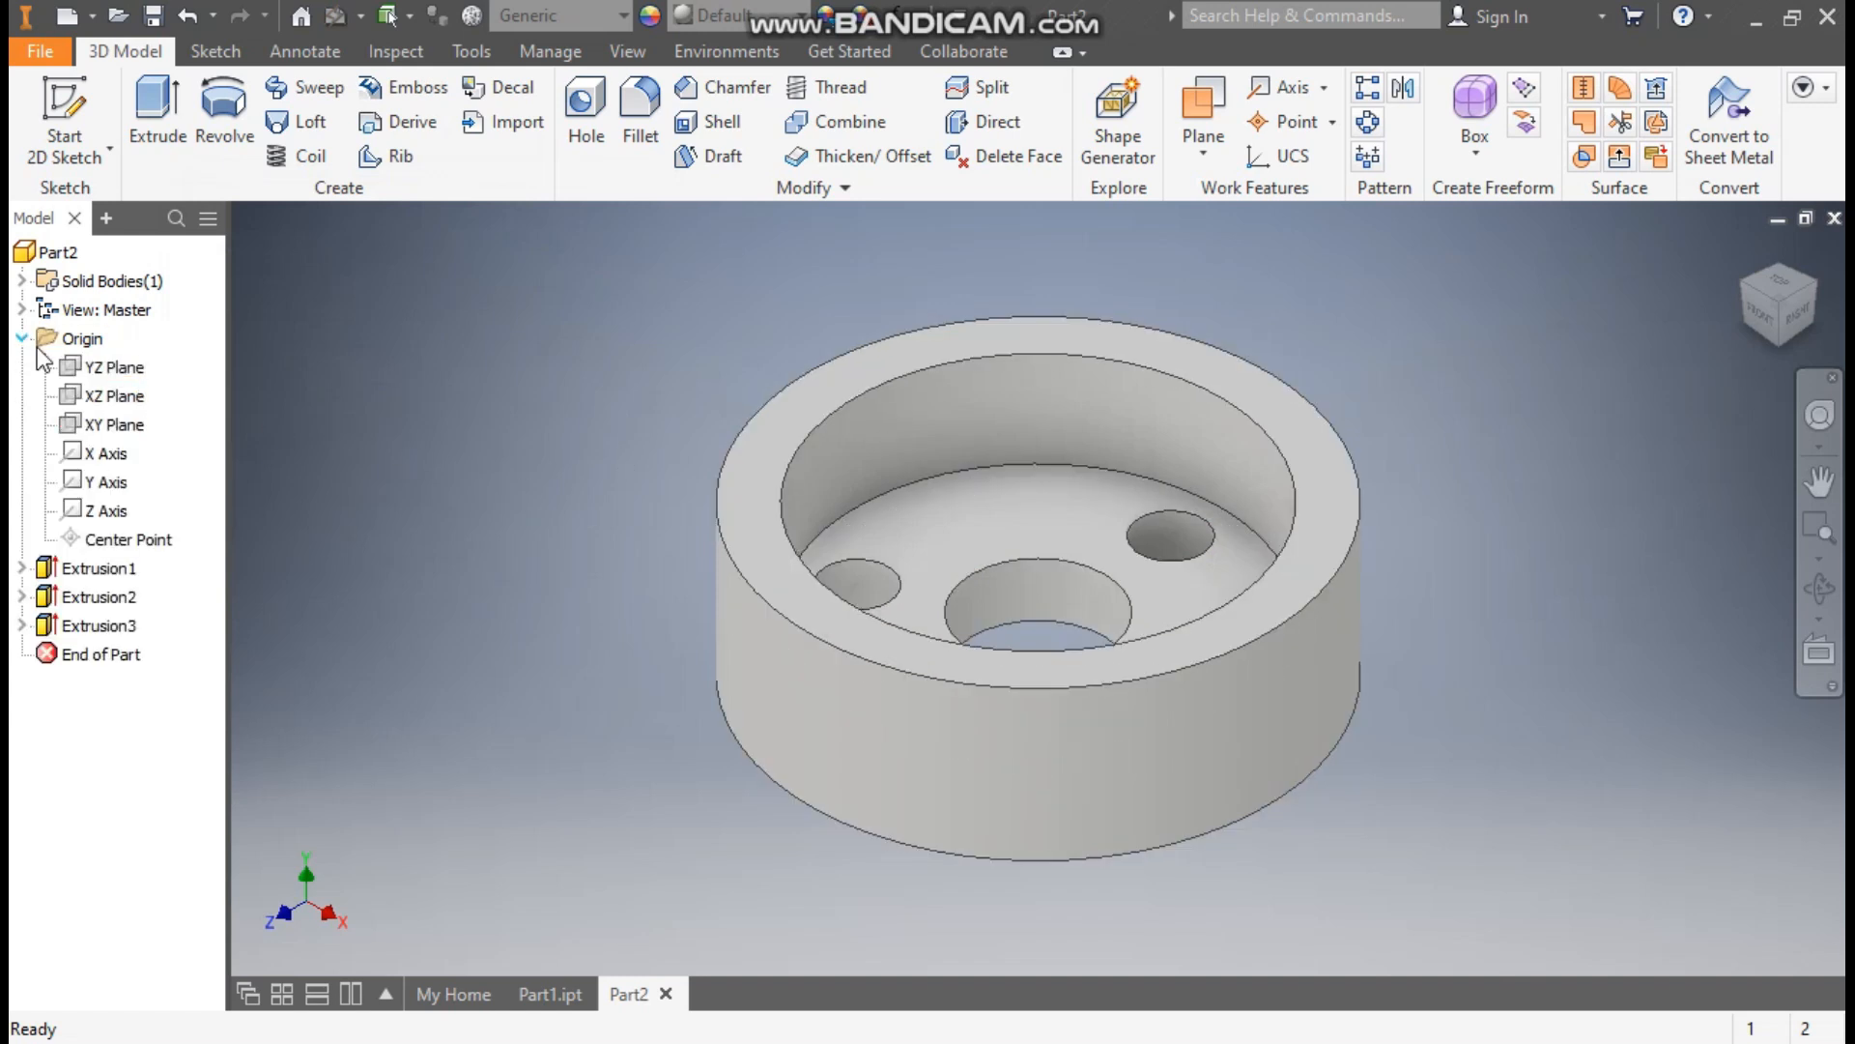
left_click(111, 435)
left_click(1074, 565)
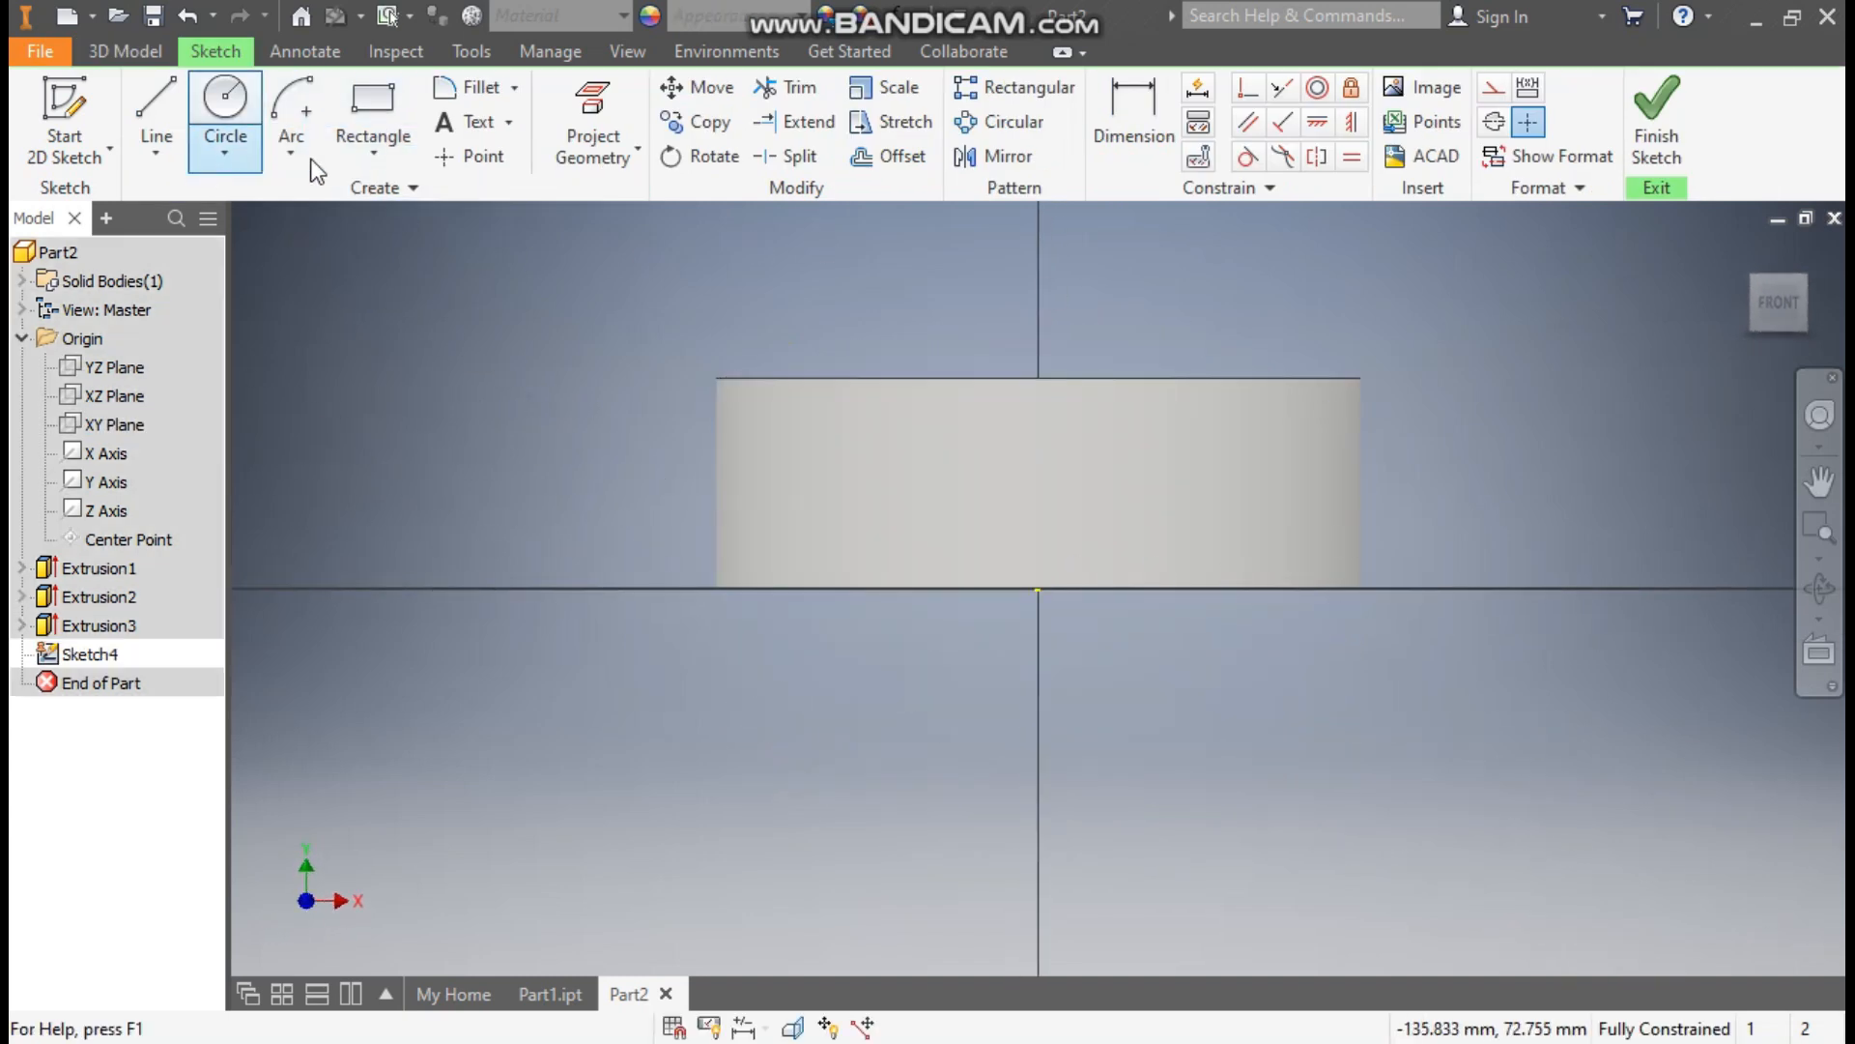
left_click(618, 54)
left_click(362, 155)
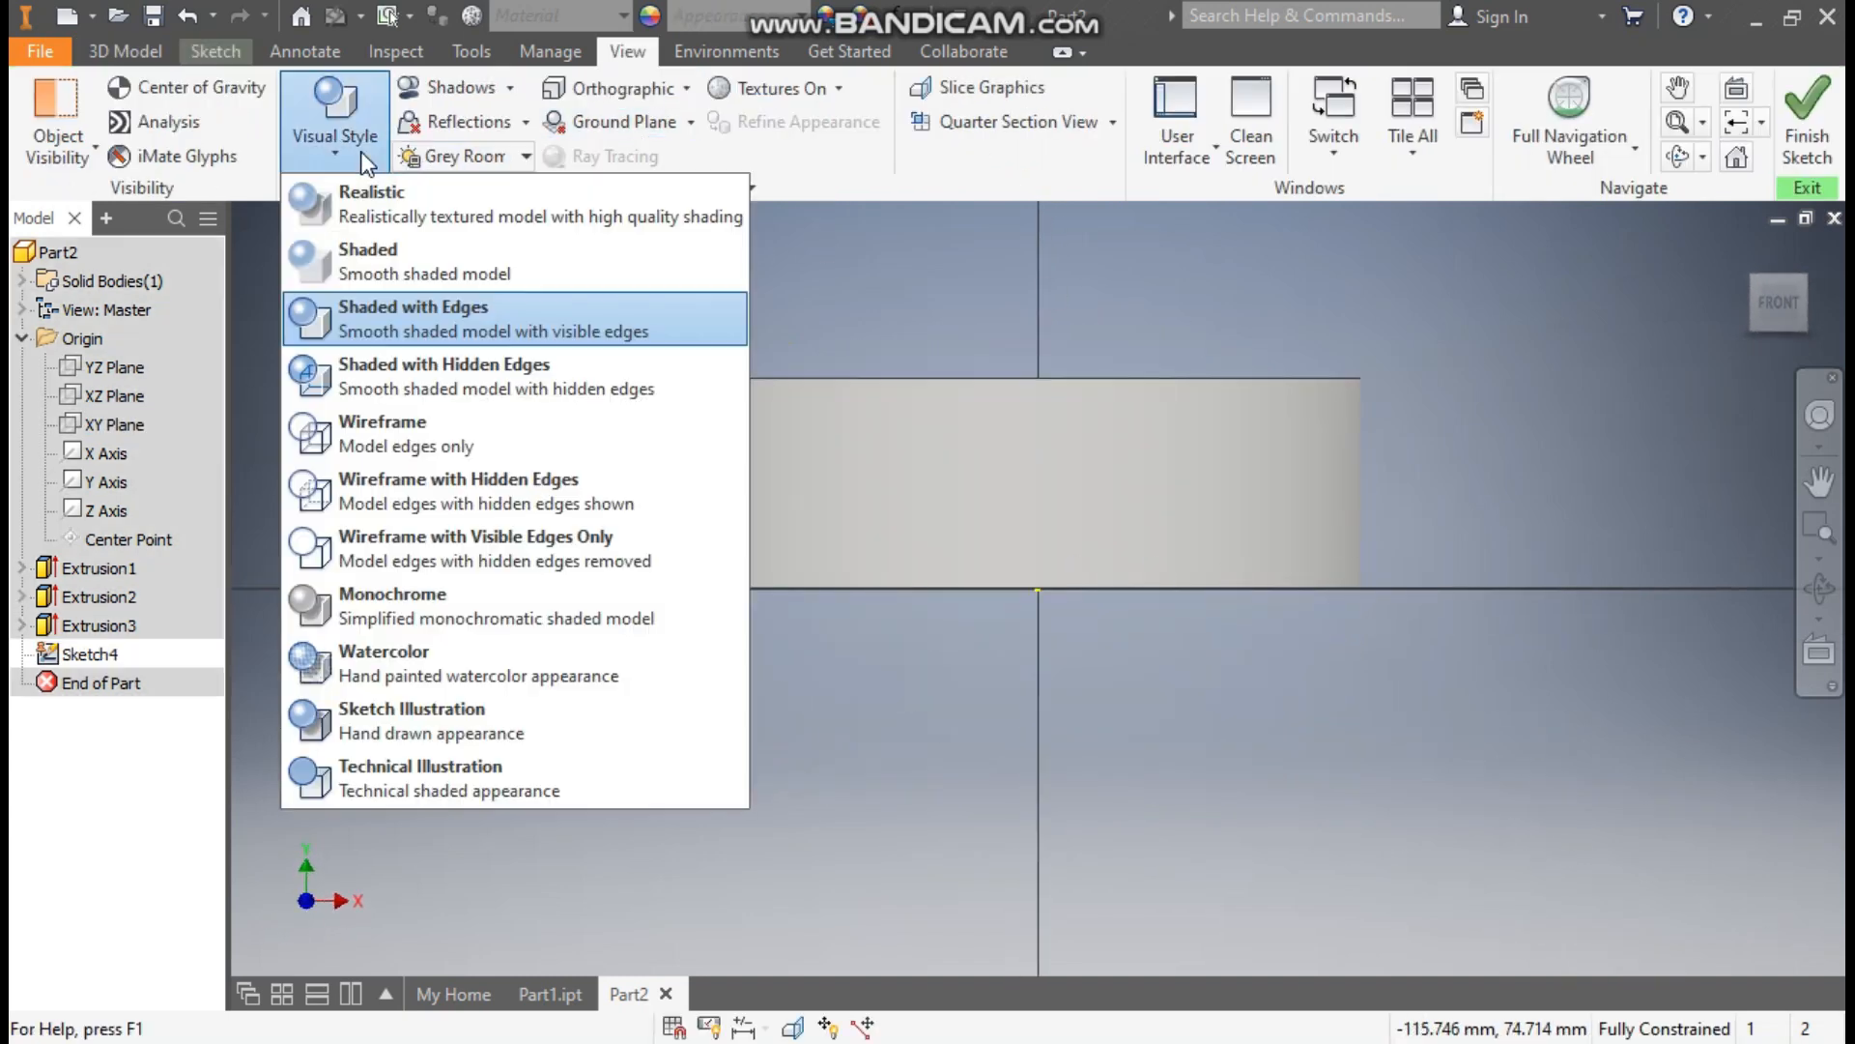
left_click(400, 425)
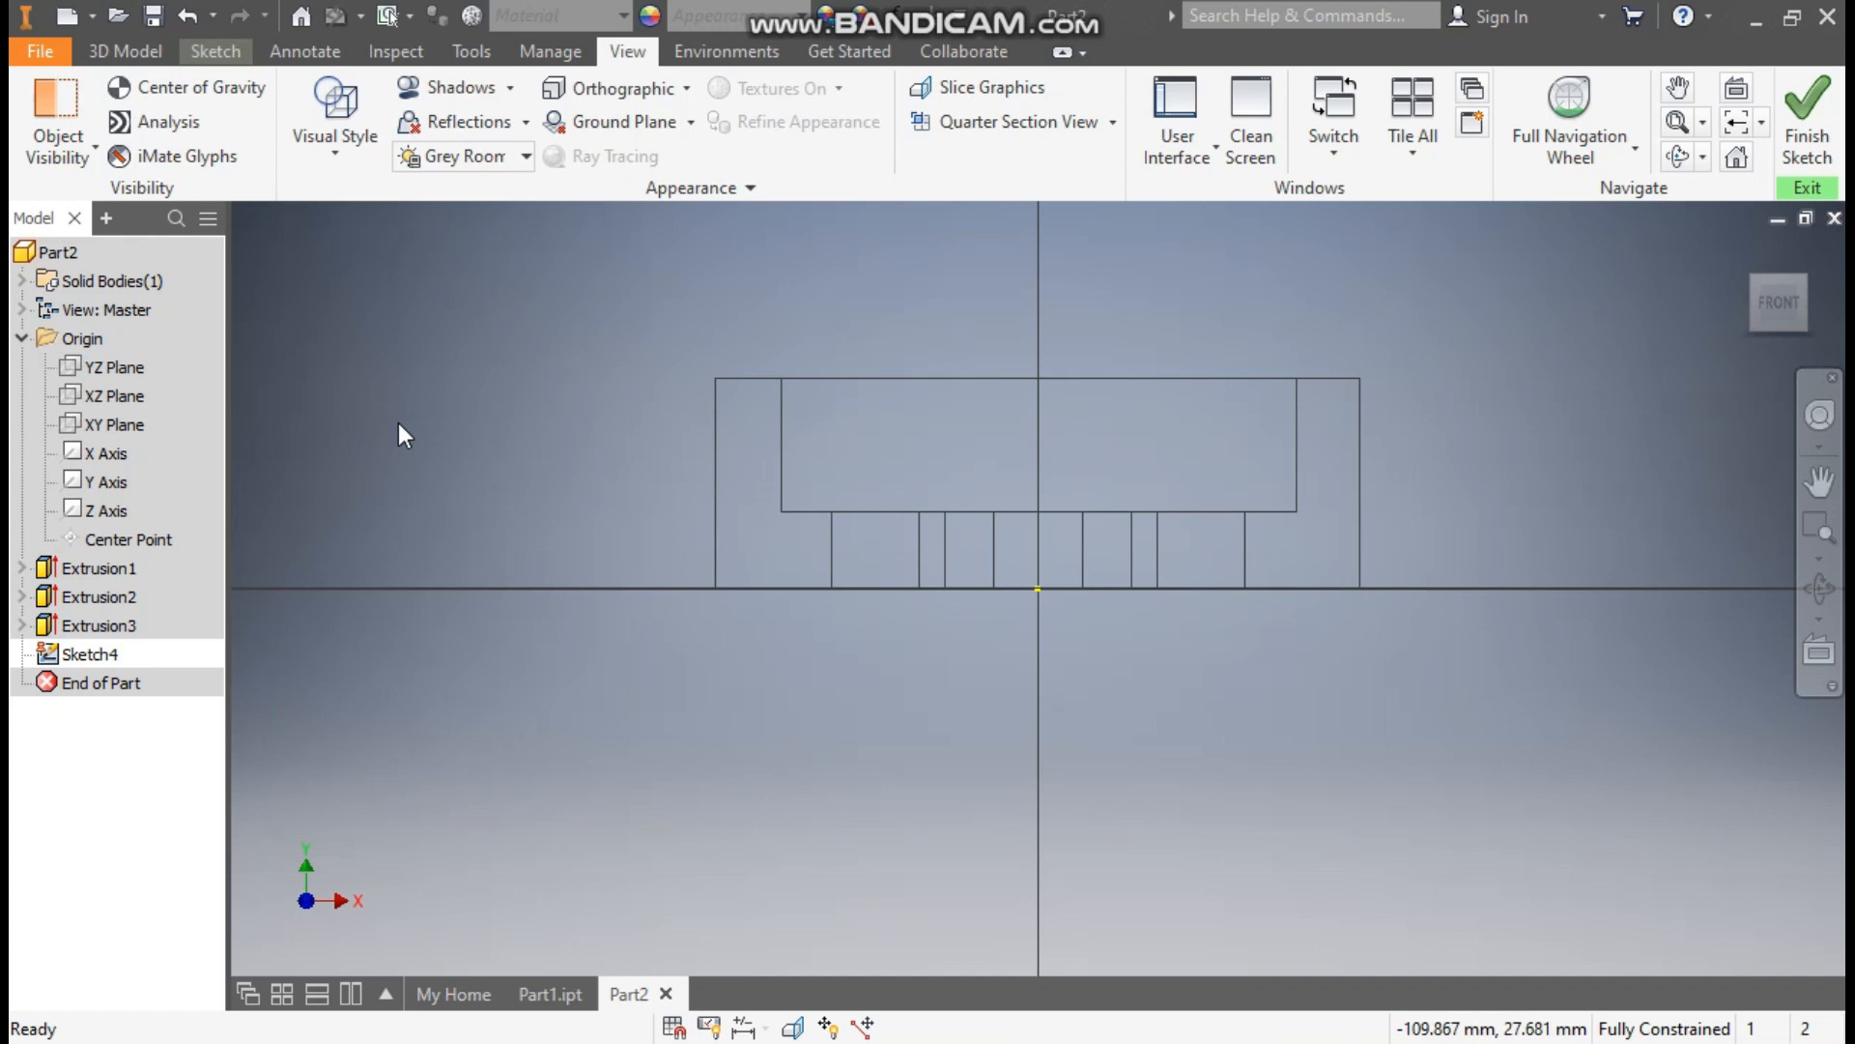
Draw a two-point rectangle about 13 mm tall, hanging down from the disc's top edge near the middle.
left_click(224, 50)
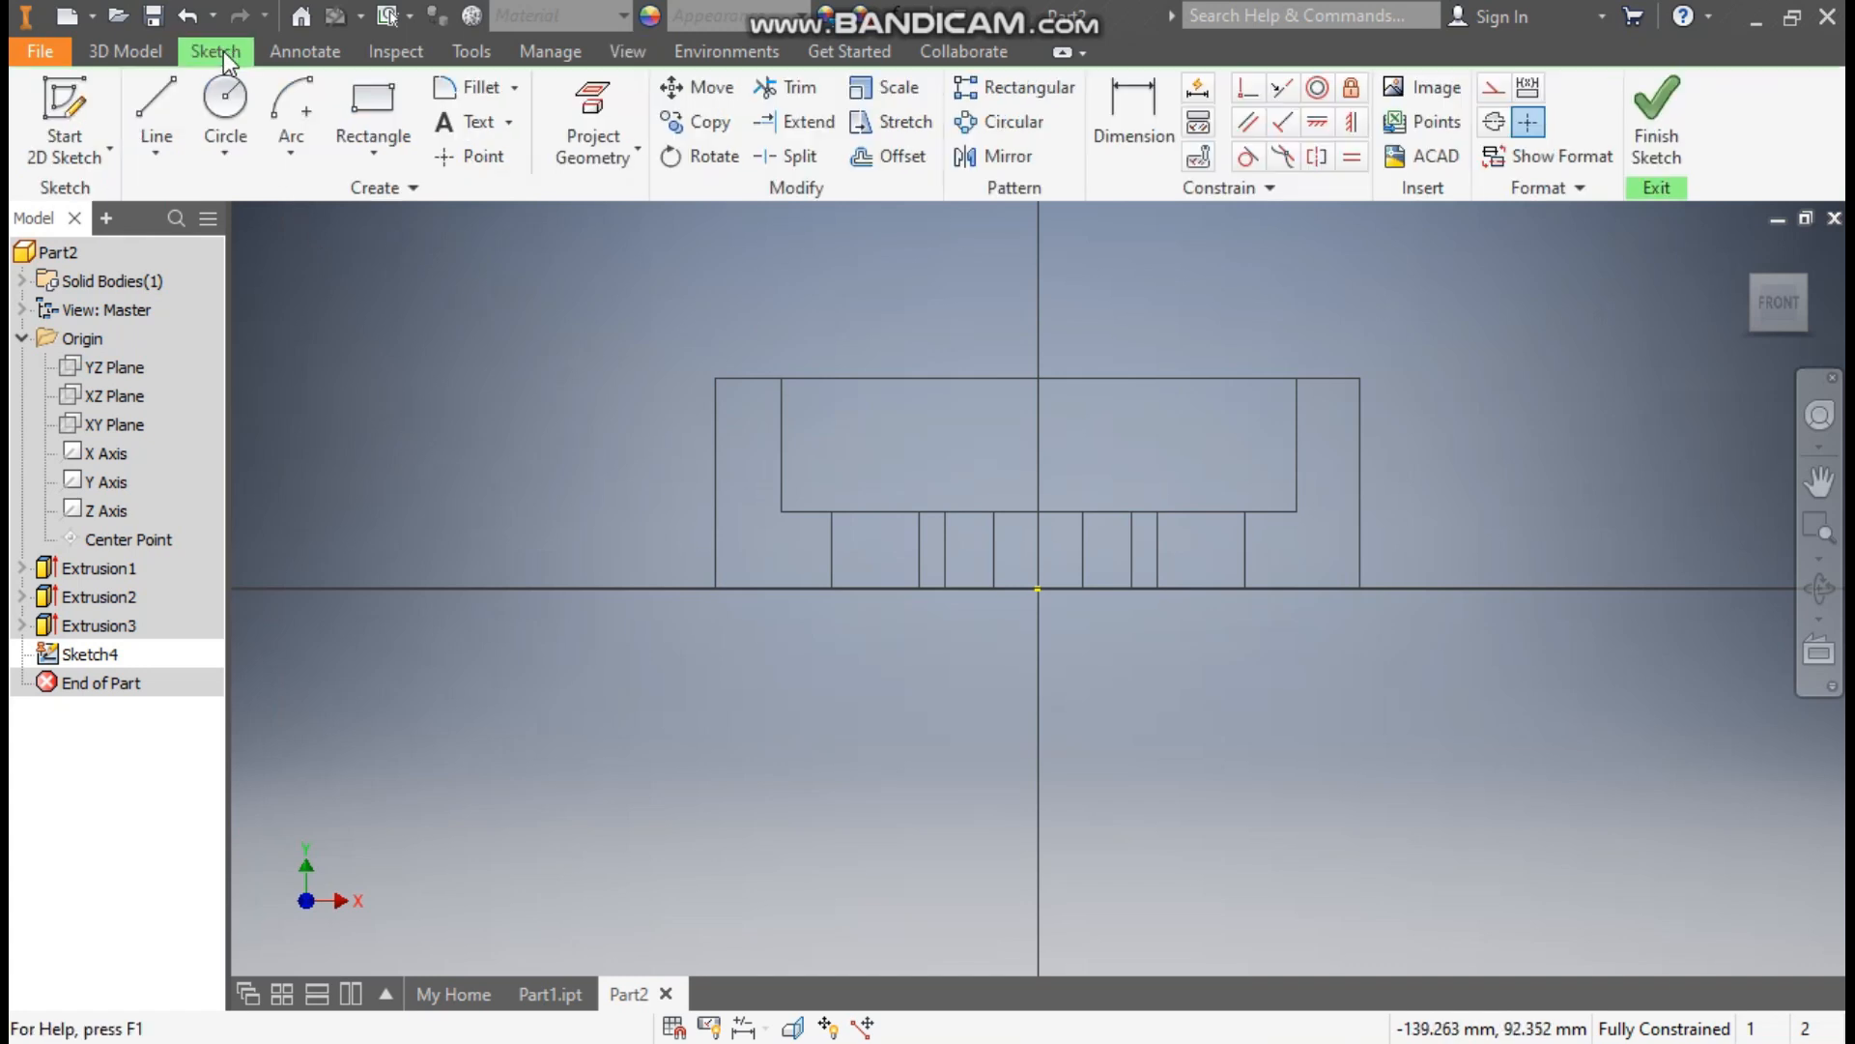
left_click(376, 149)
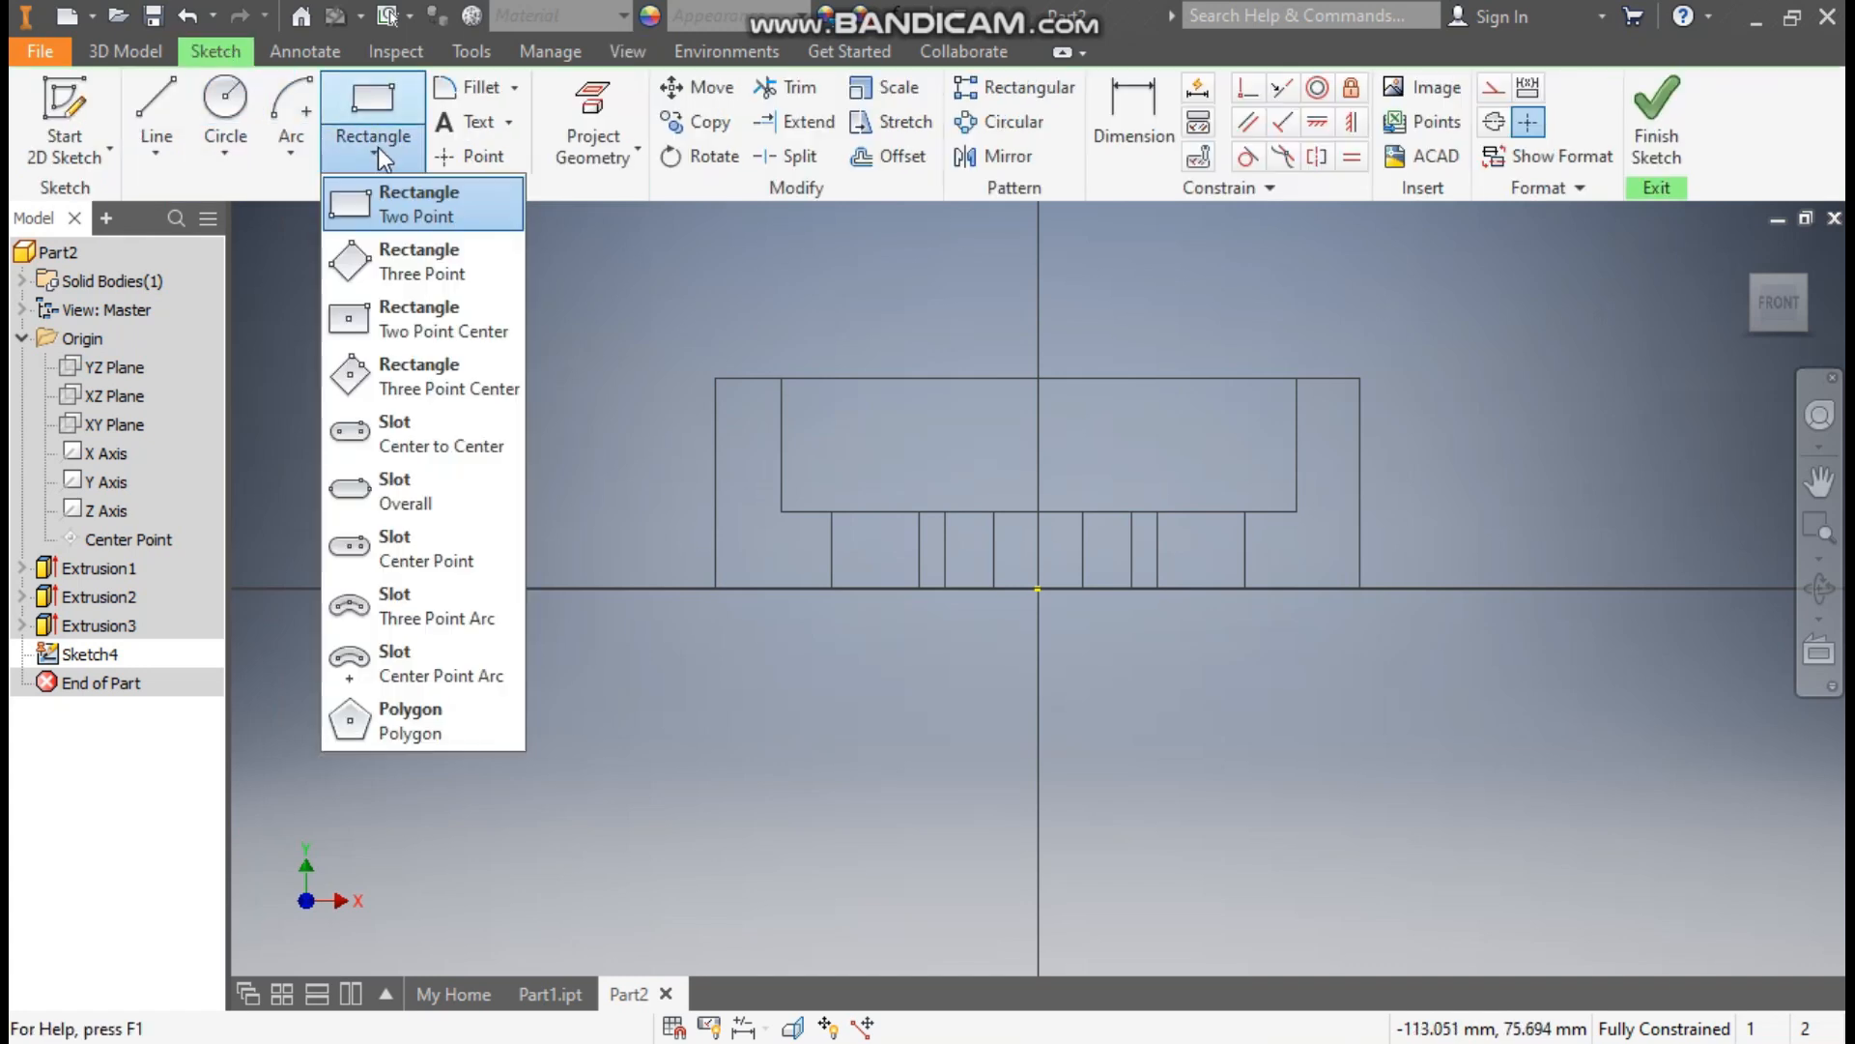
left_click(396, 203)
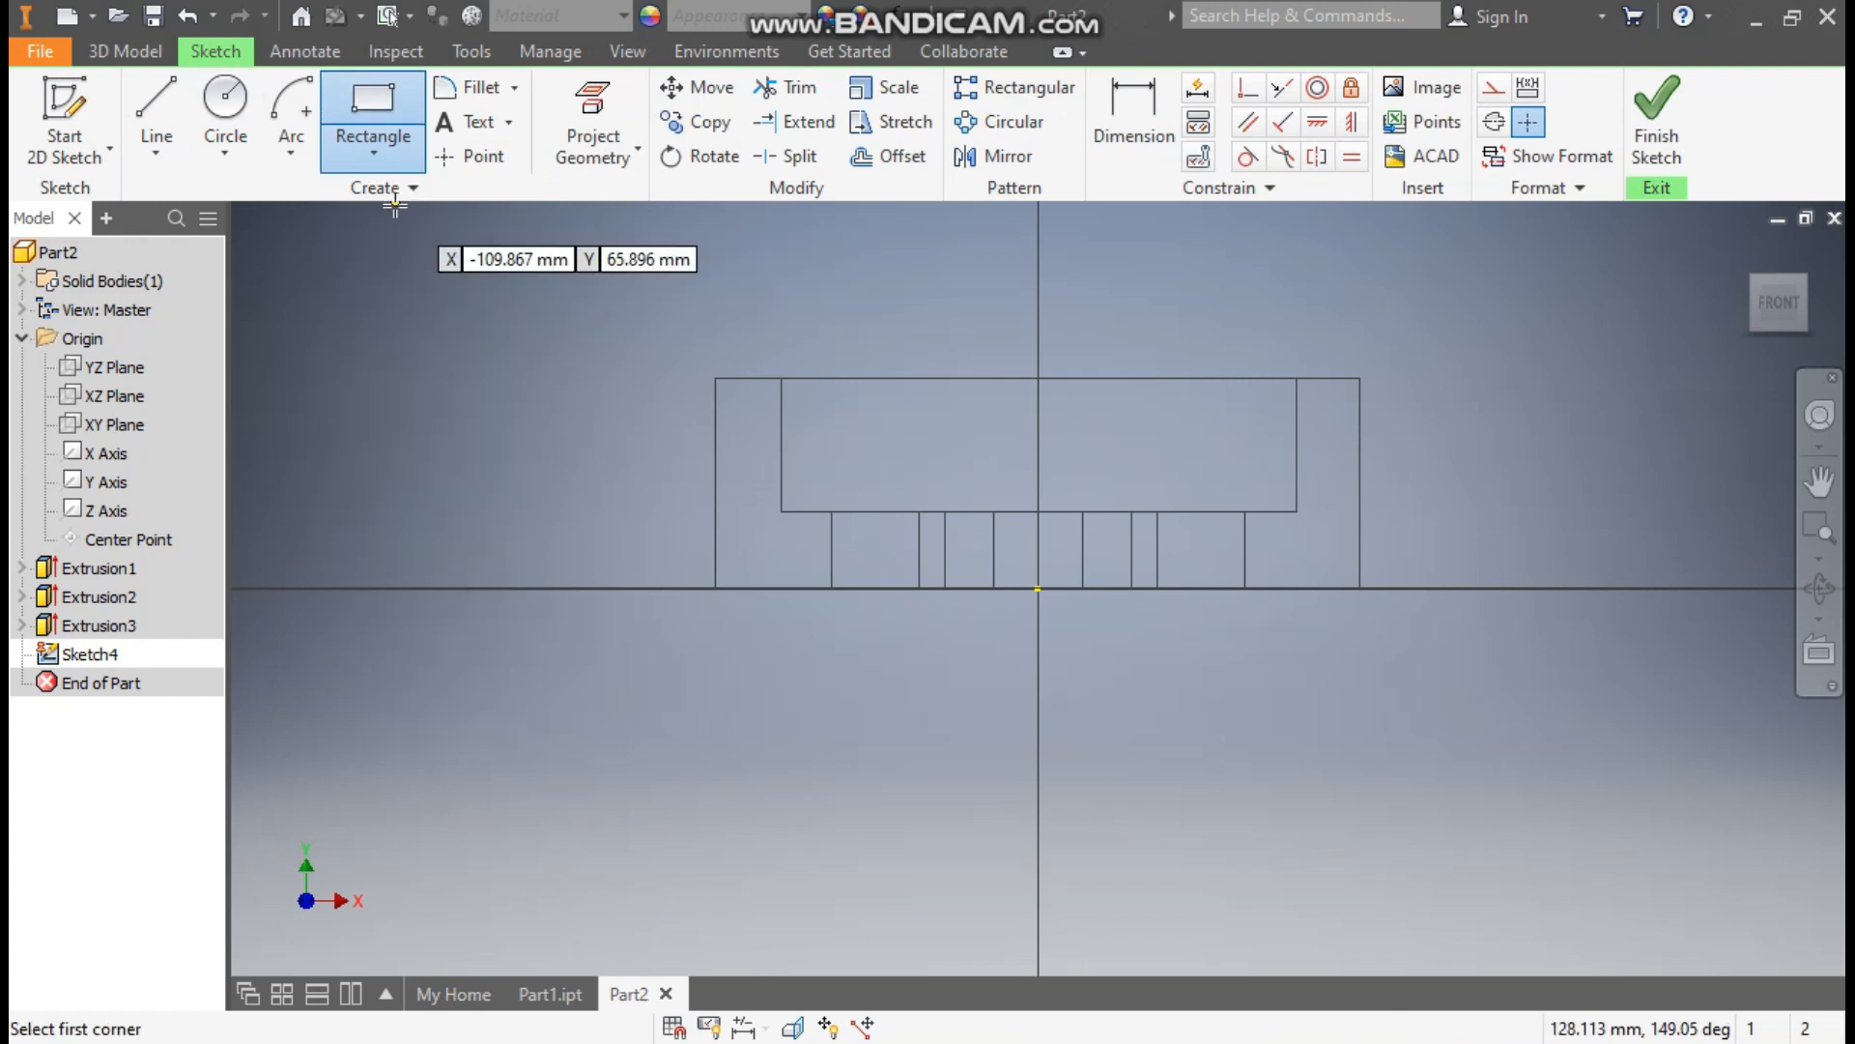
left_click(963, 377)
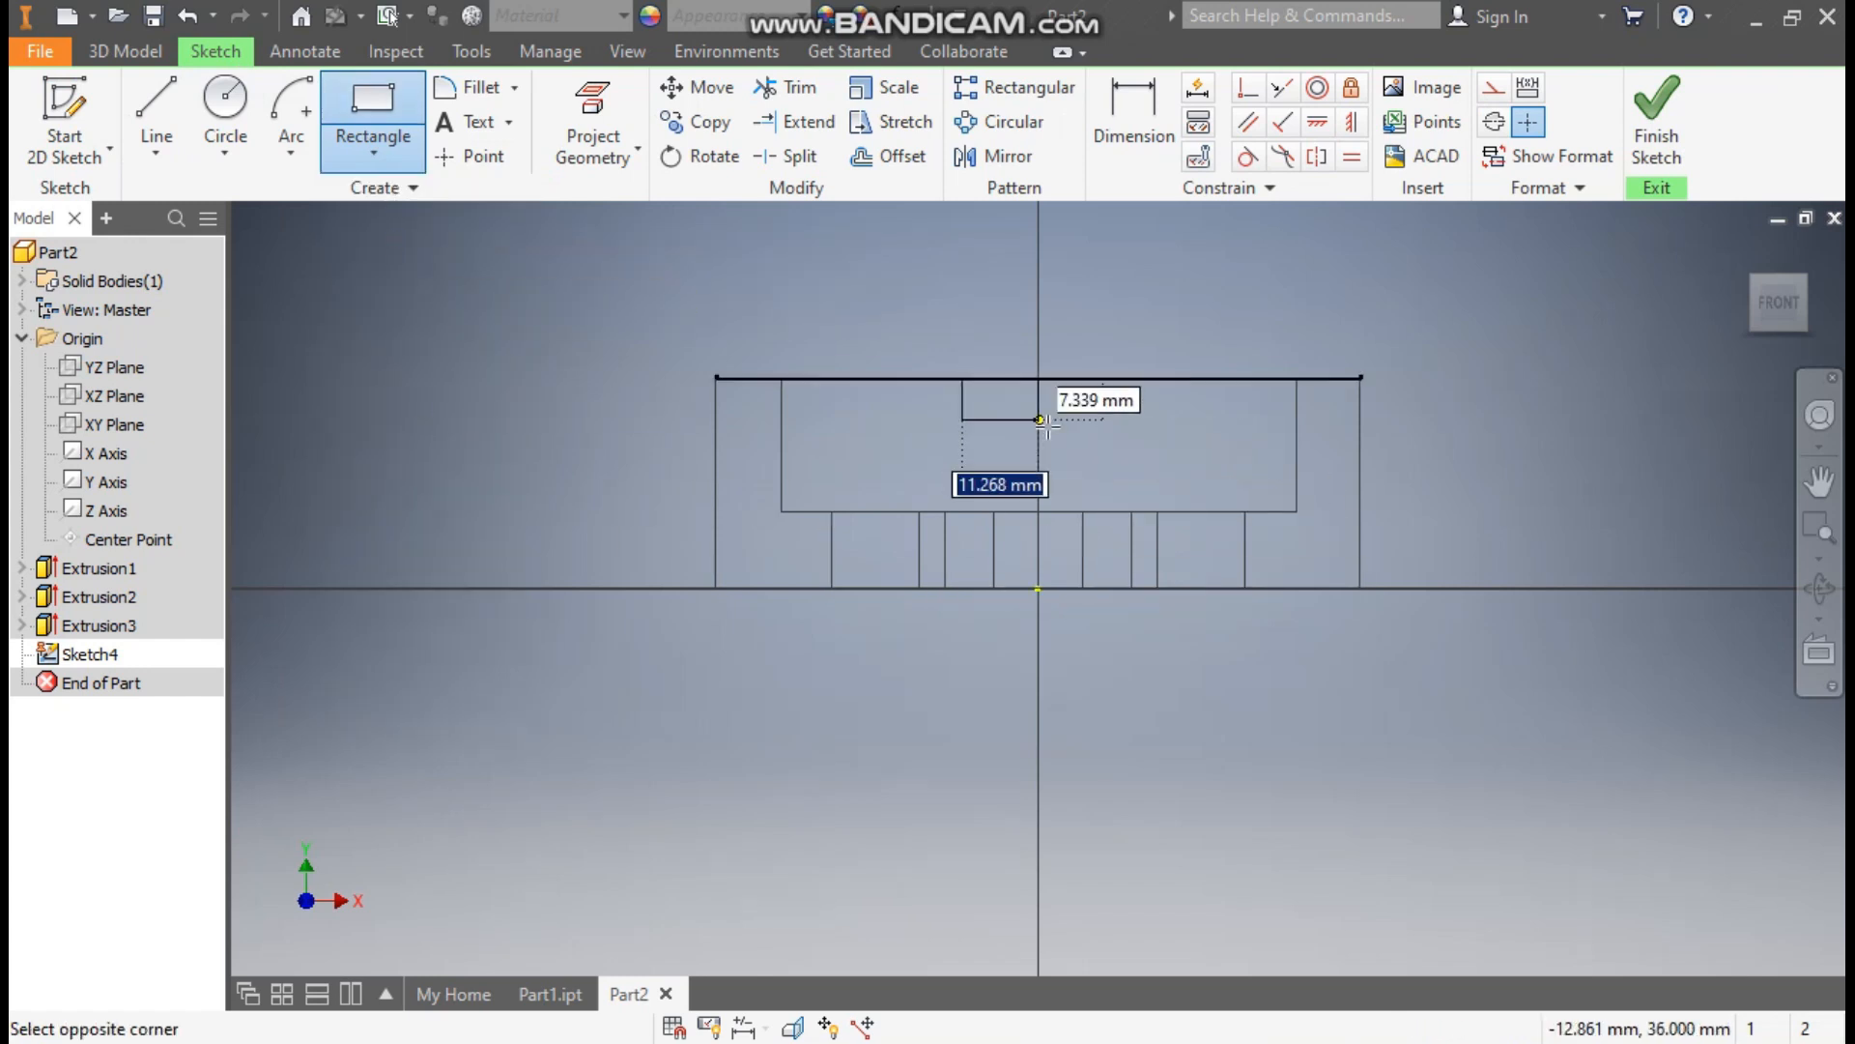
left_click(1121, 455)
Dimension the rectangle's width and height as 10 mm each.
left_click(1135, 123)
left_click(1082, 455)
left_click(1063, 489)
type("10")
key("Return")
left_click(1023, 416)
left_click(1076, 420)
type("10")
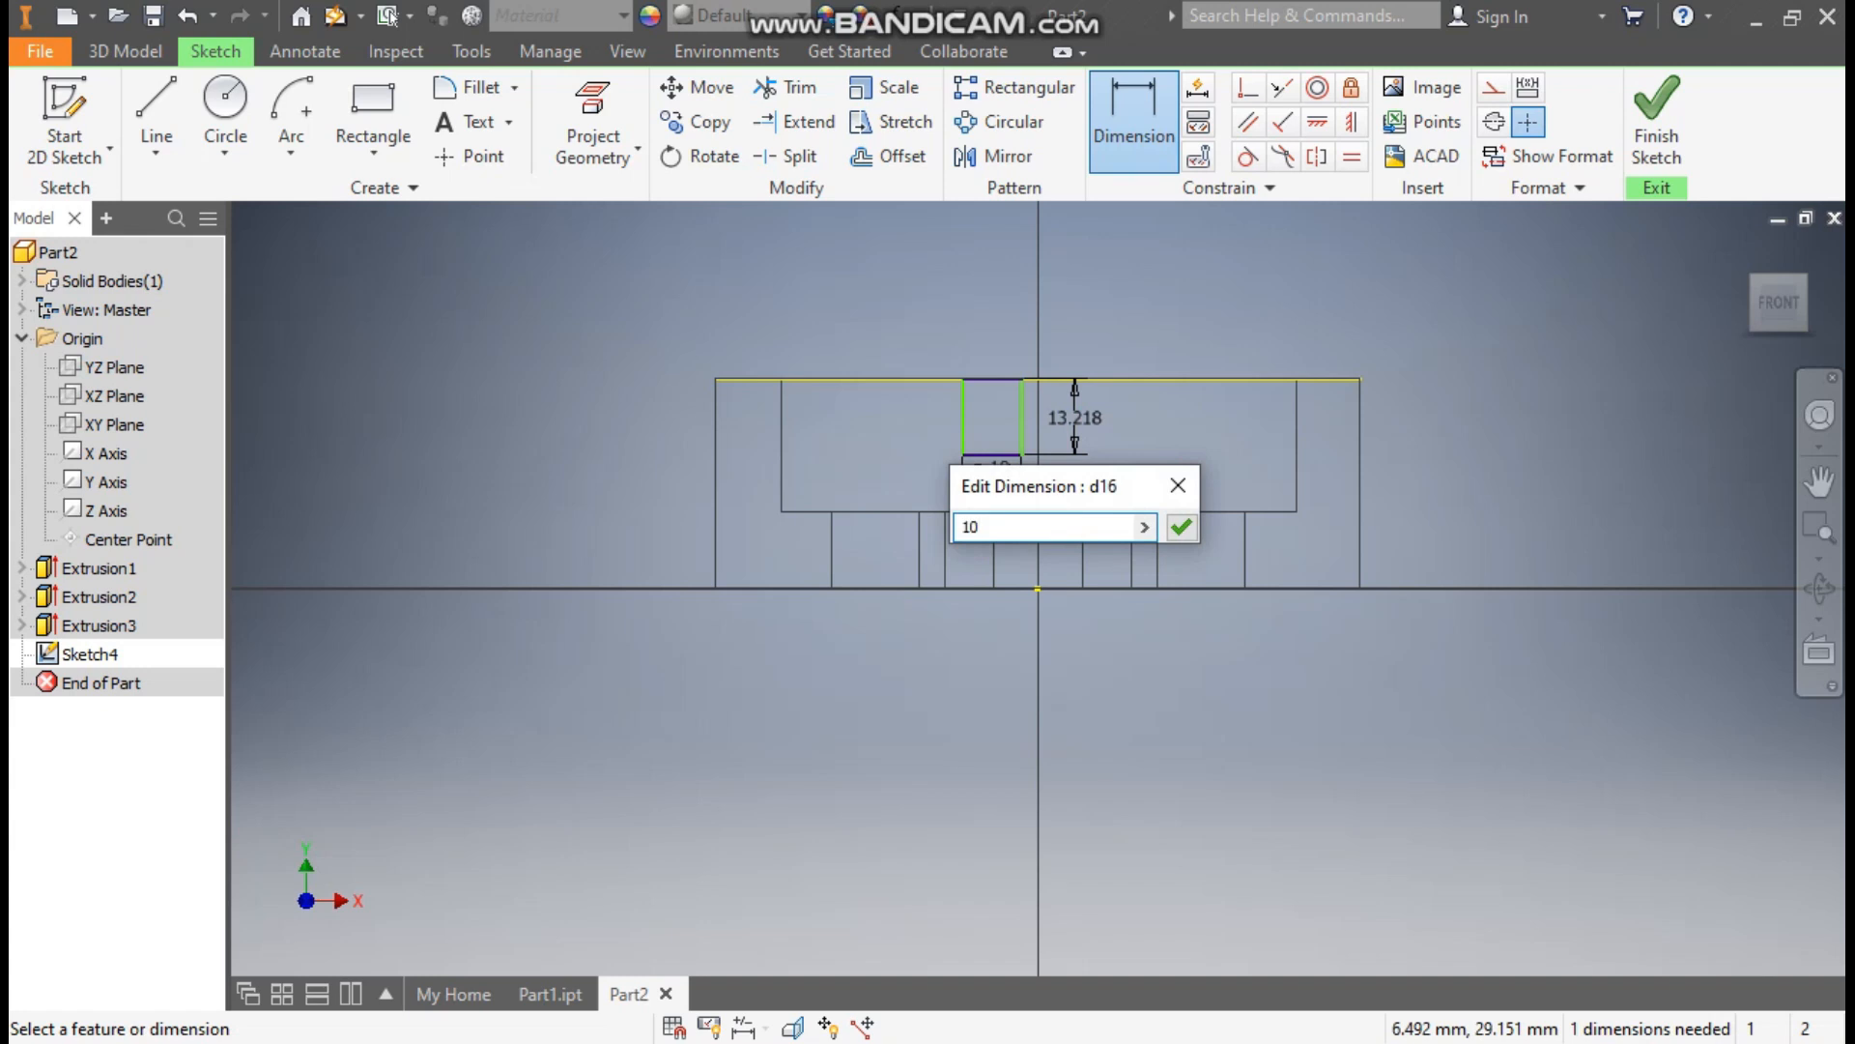
key("Return")
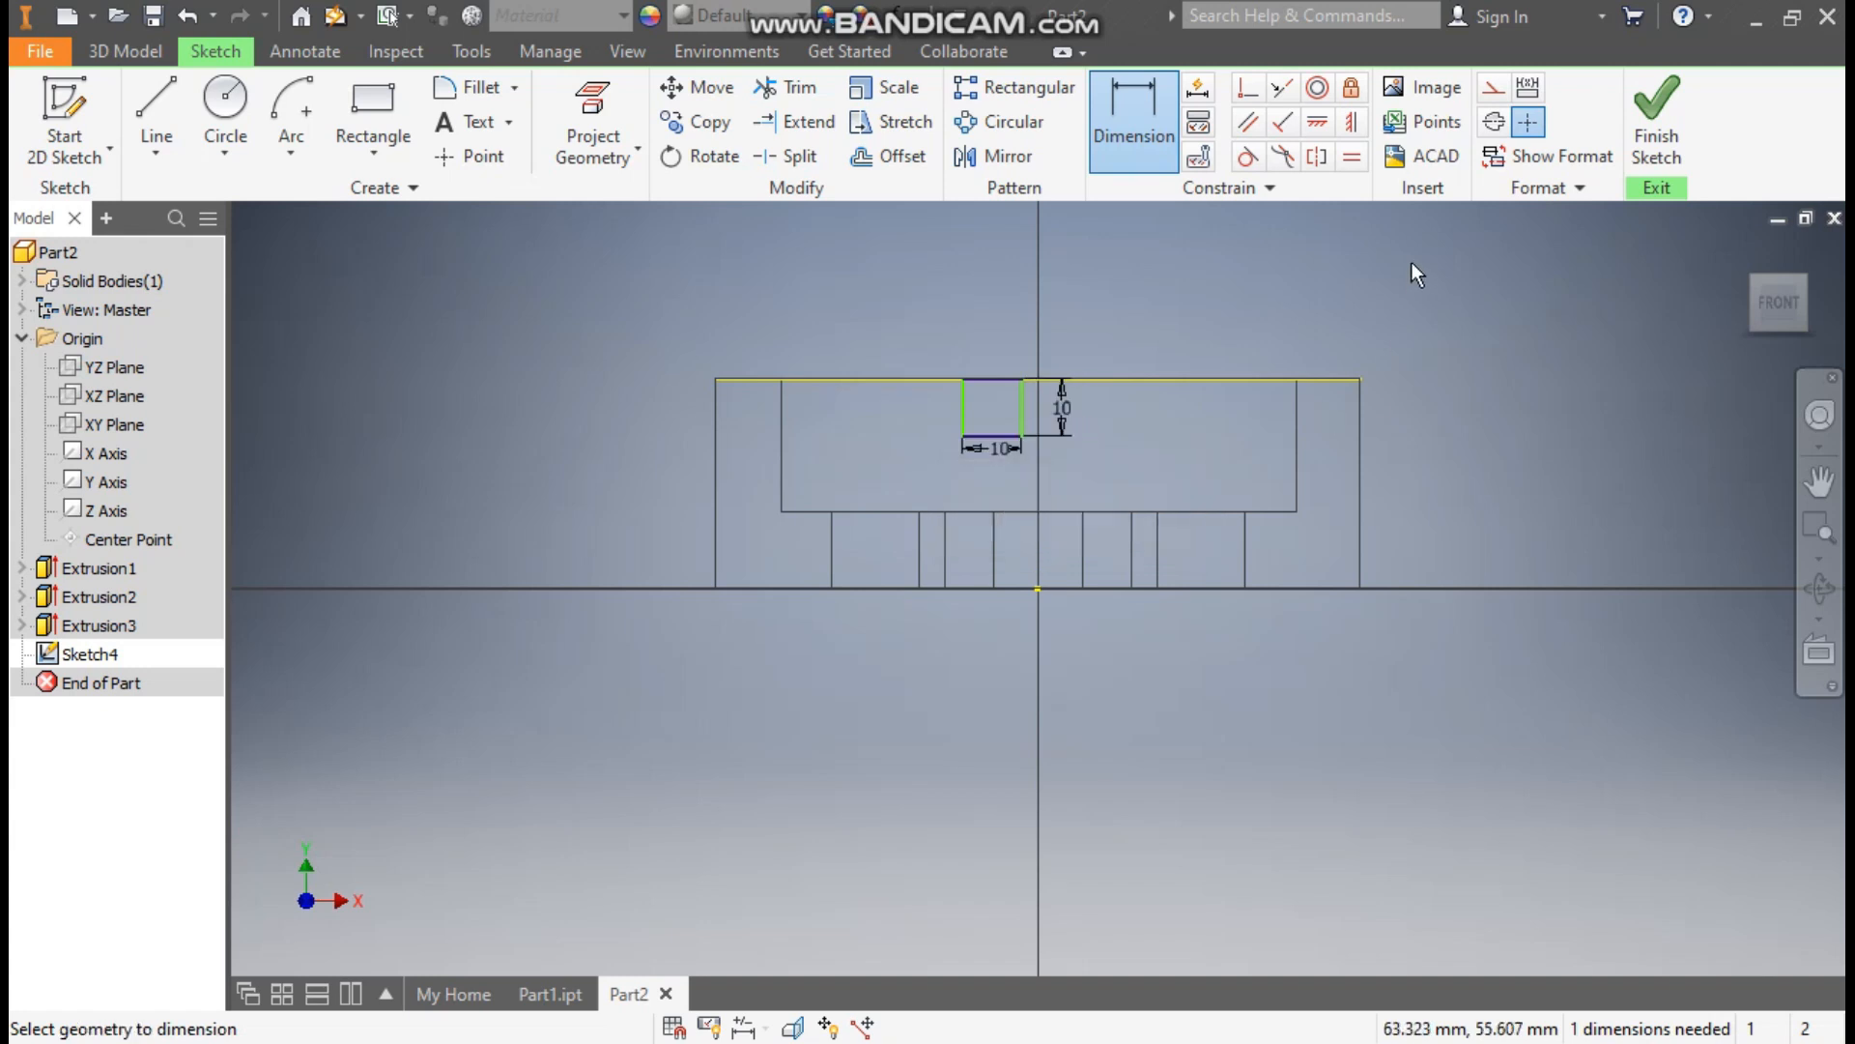
Constrain the midpoint of the square's lower edge vertically to the origin.
left_click(1349, 122)
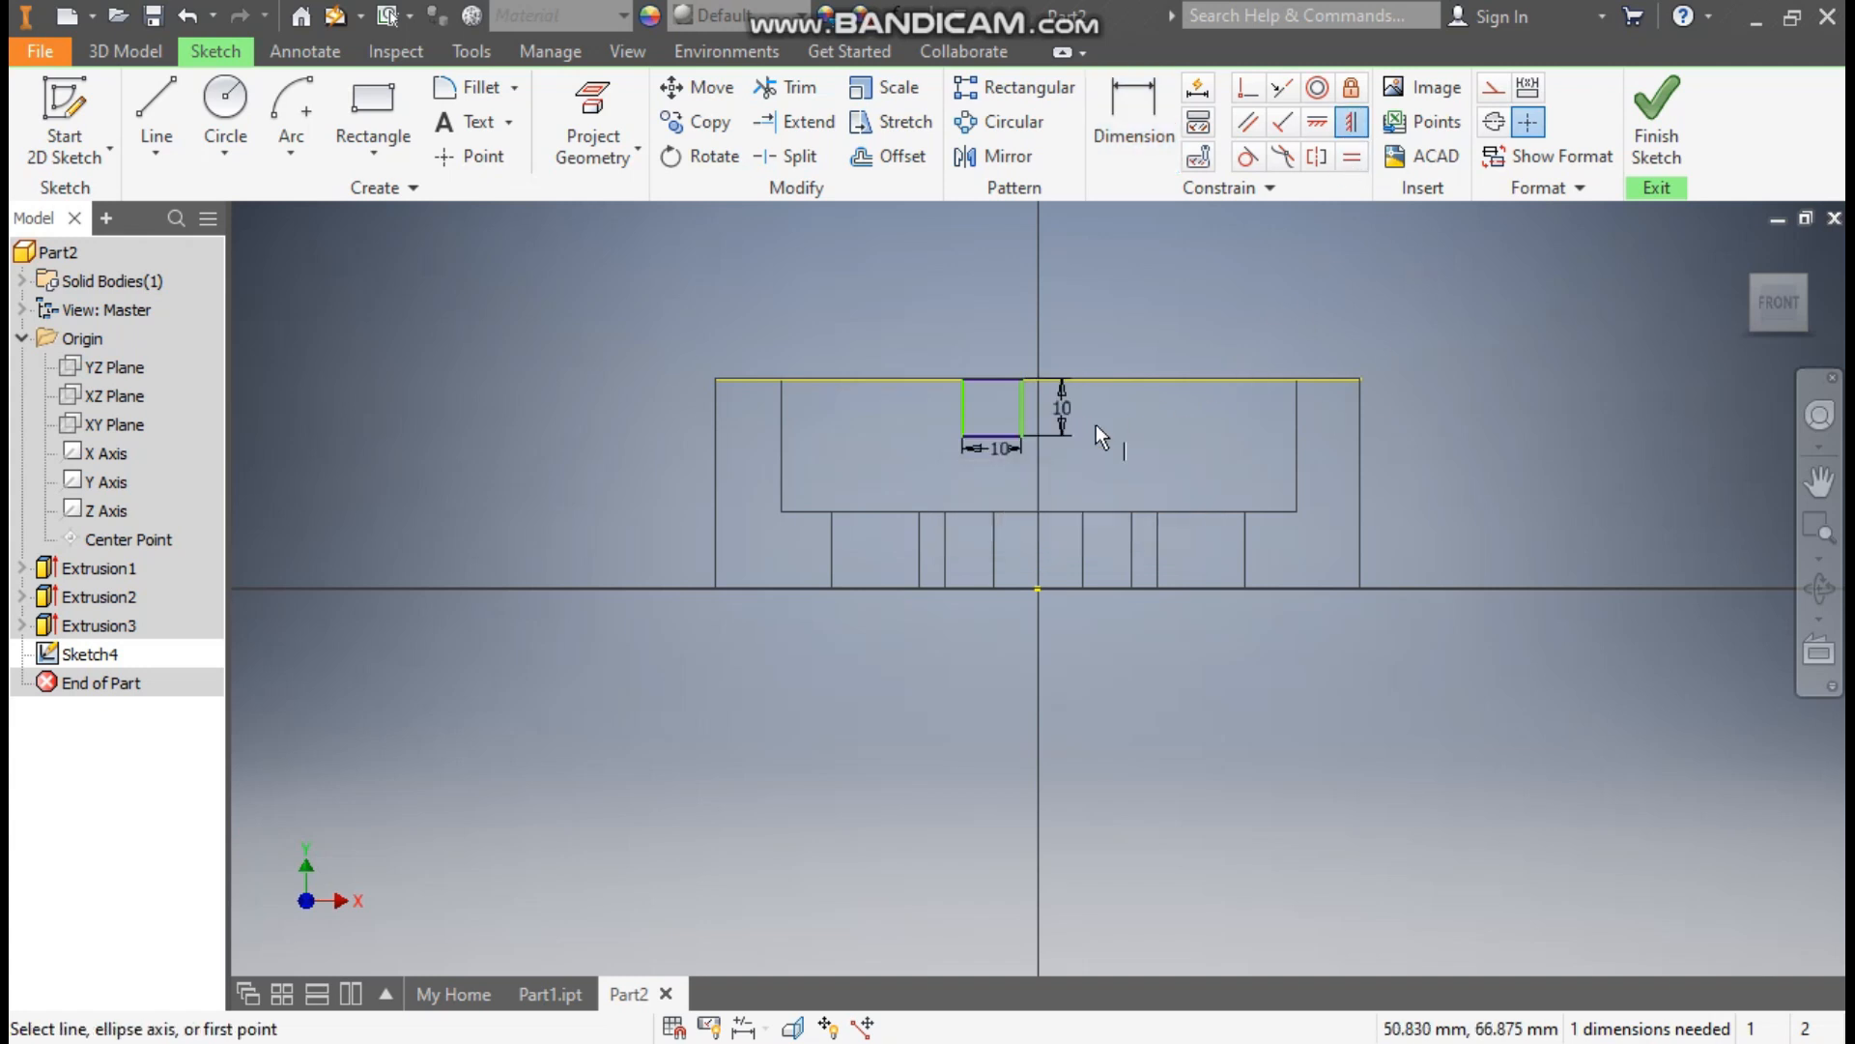
left_click(991, 438)
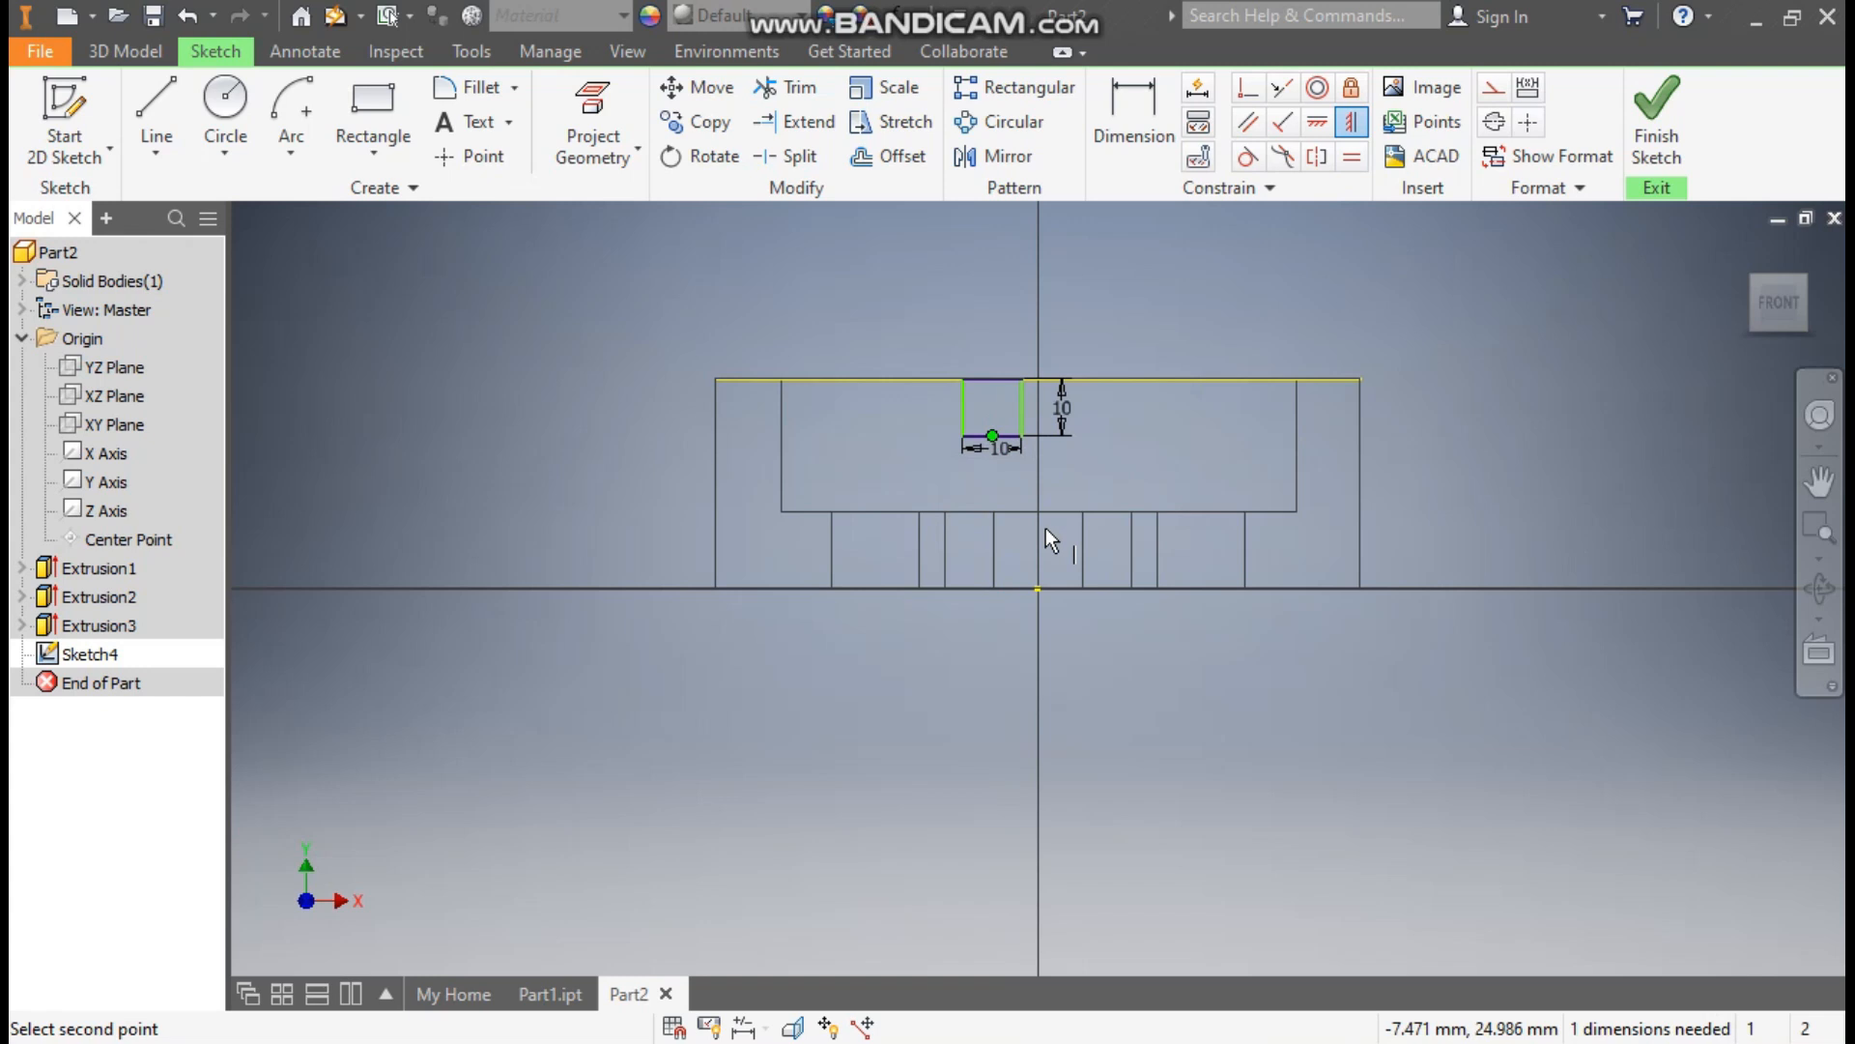
left_click(1038, 588)
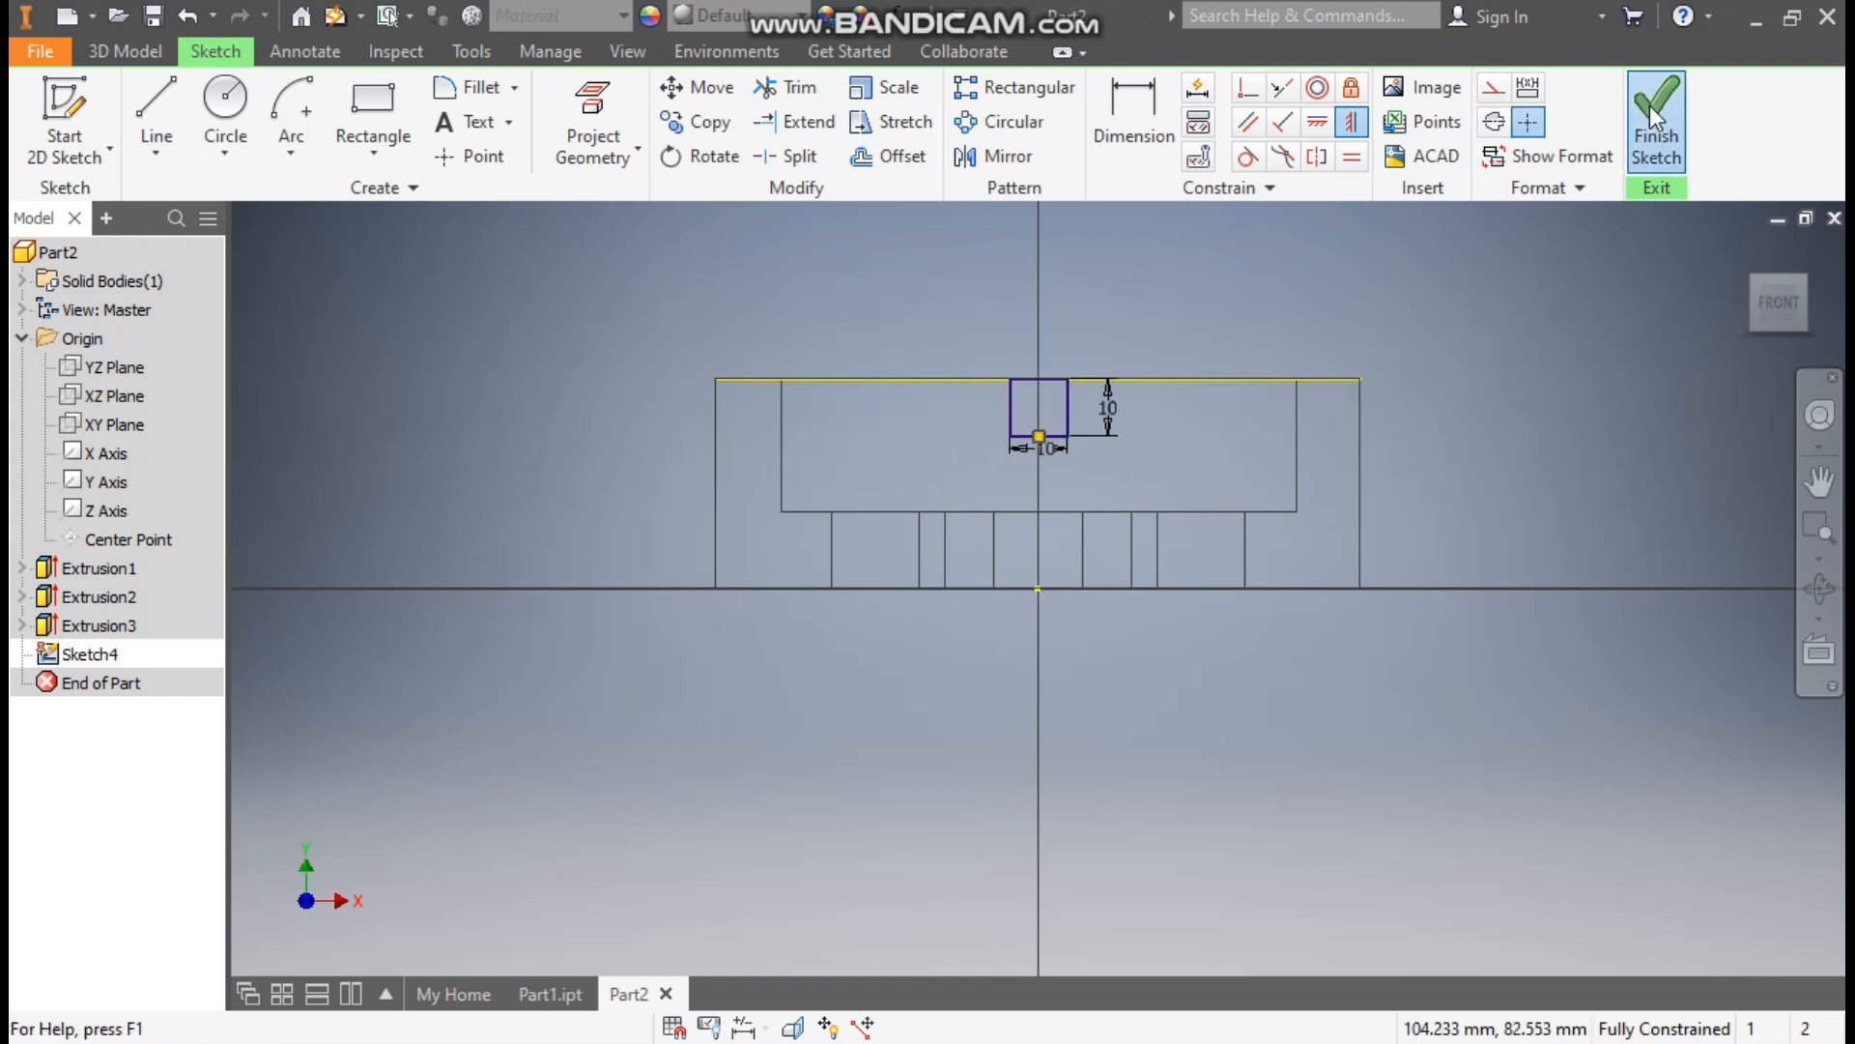
Finish the sketch and cut the 10 mm square with extents All towards the back, notching one side of the rim.
left_click(1687, 159)
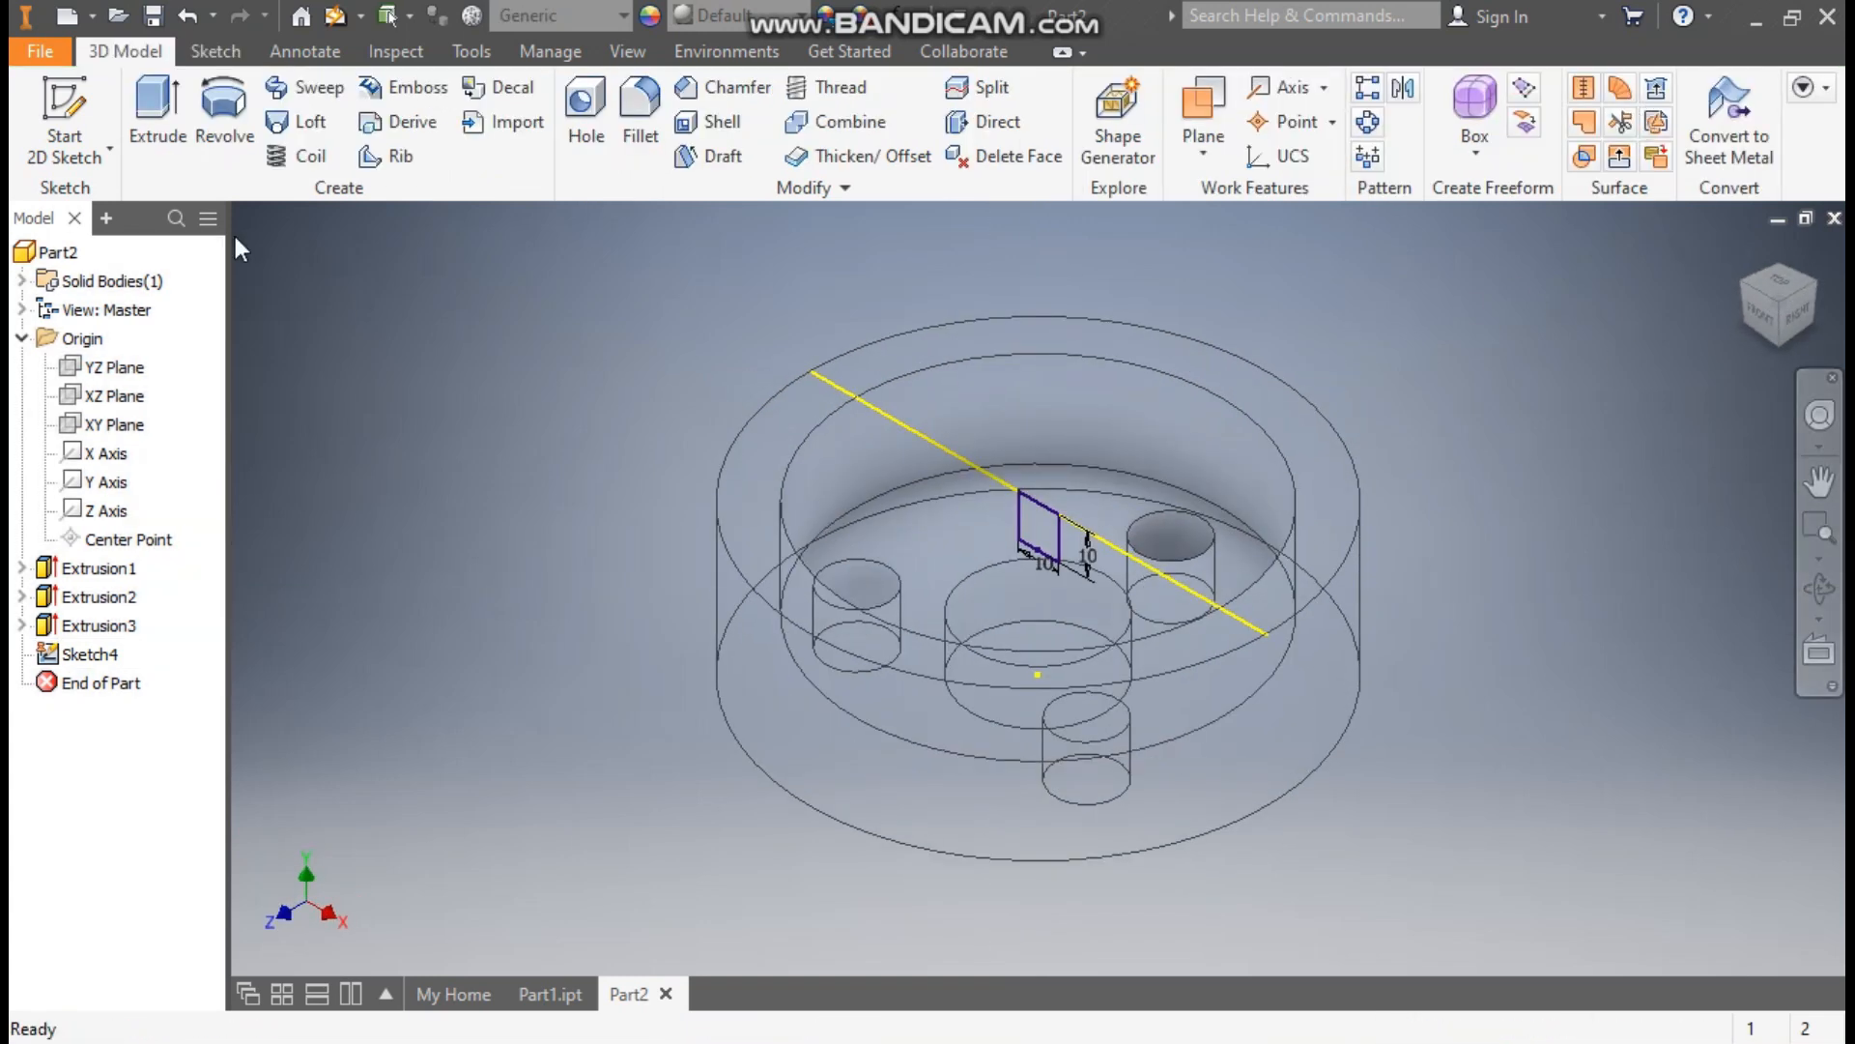
left_click(157, 114)
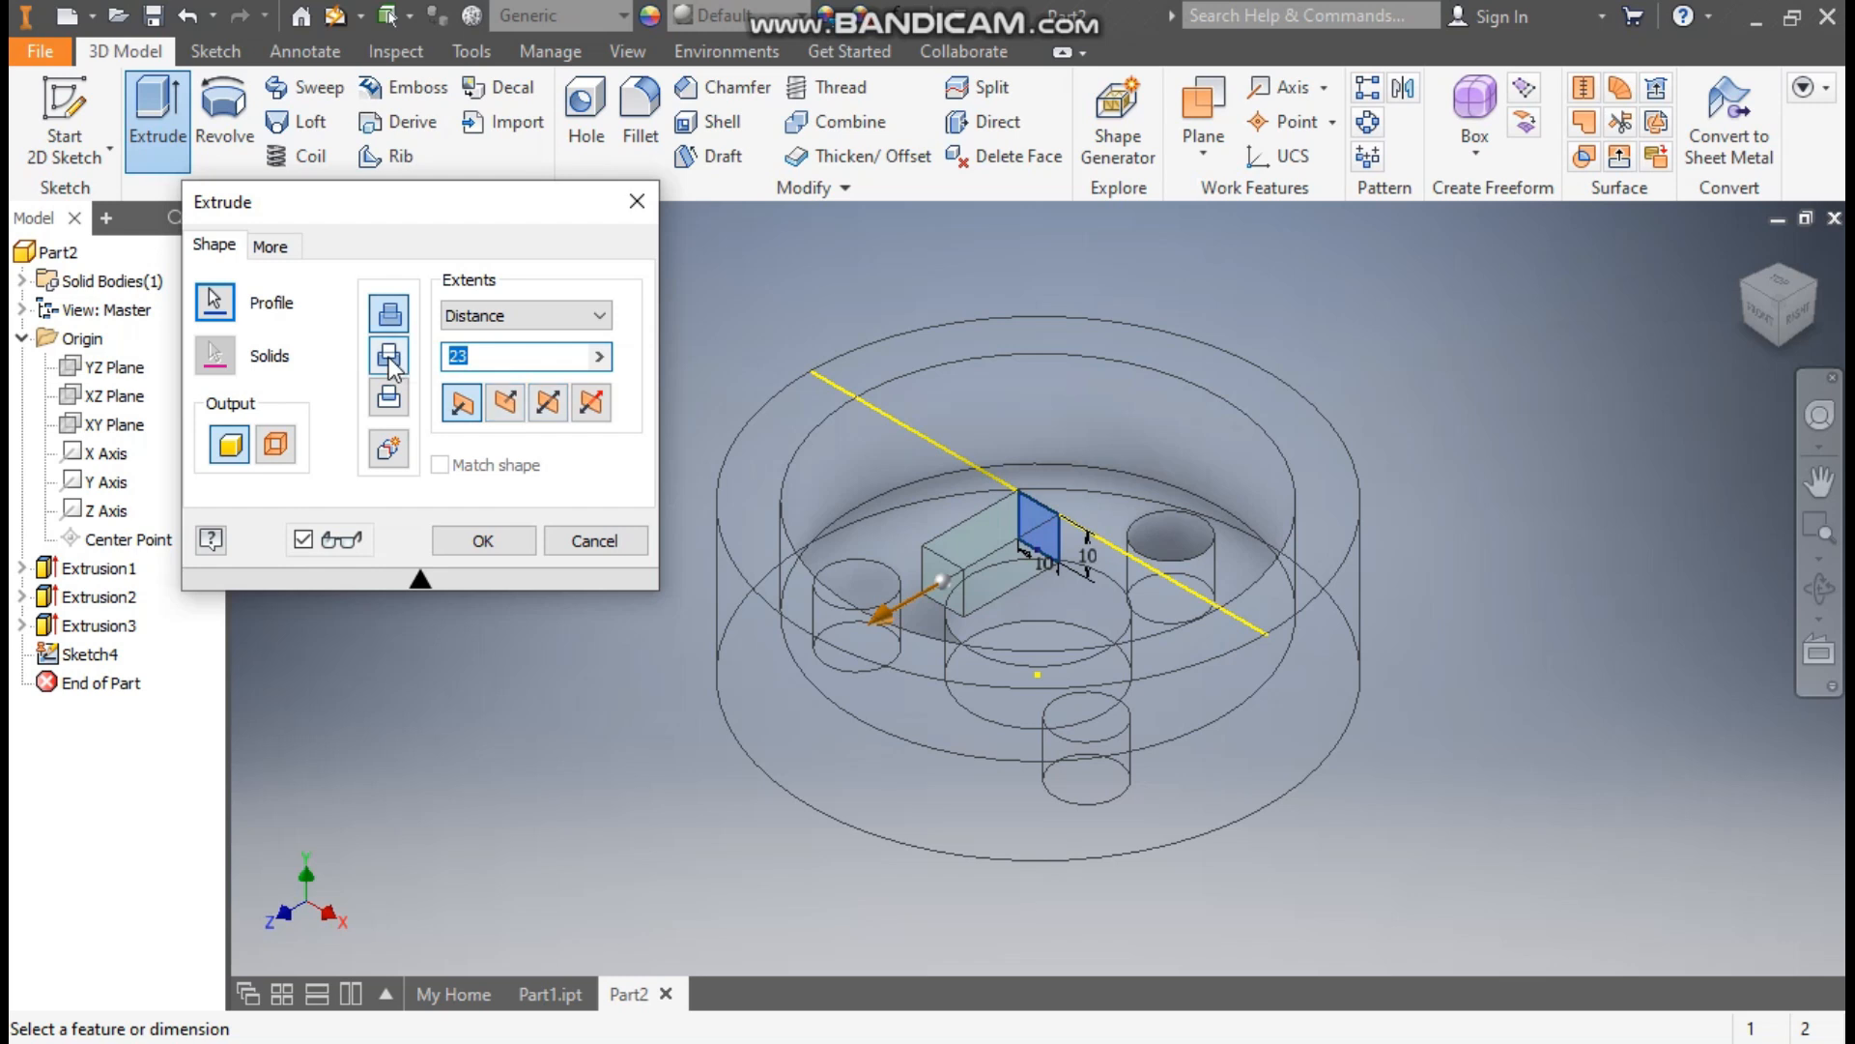
left_click(391, 358)
left_click(482, 319)
left_click(477, 419)
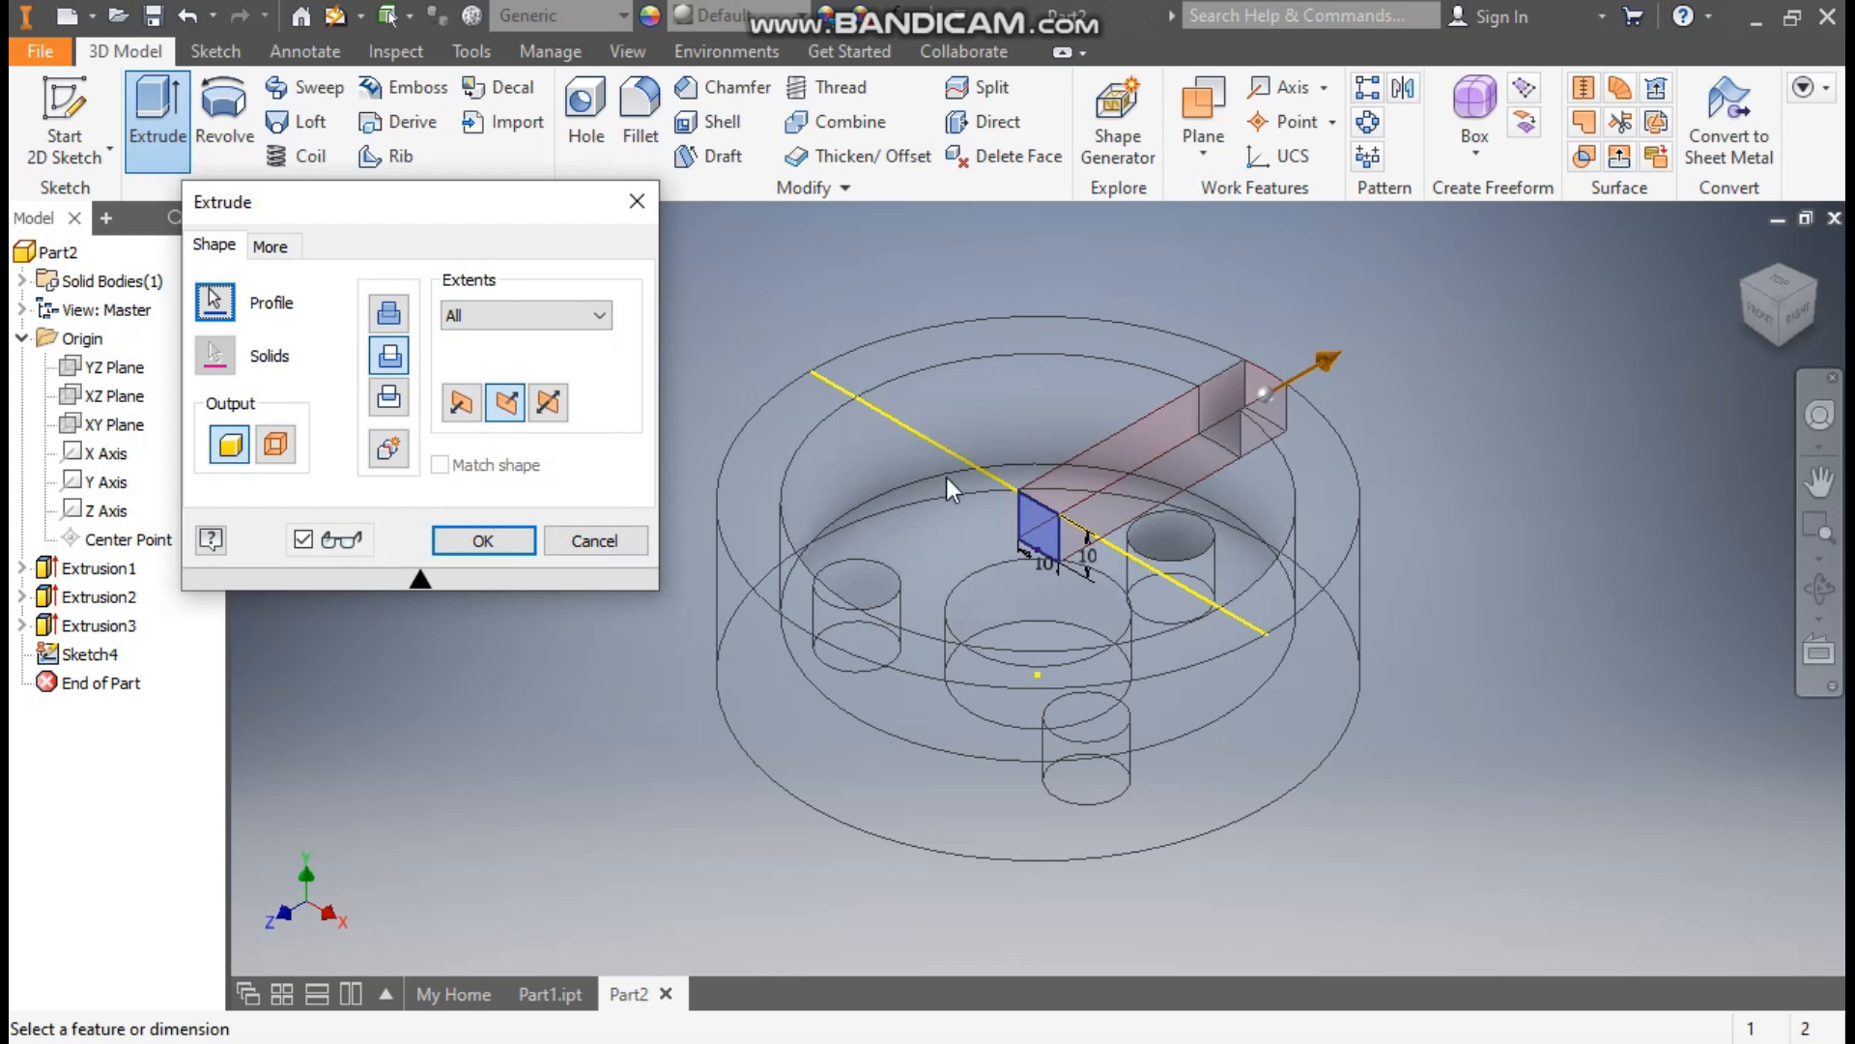
left_click(485, 539)
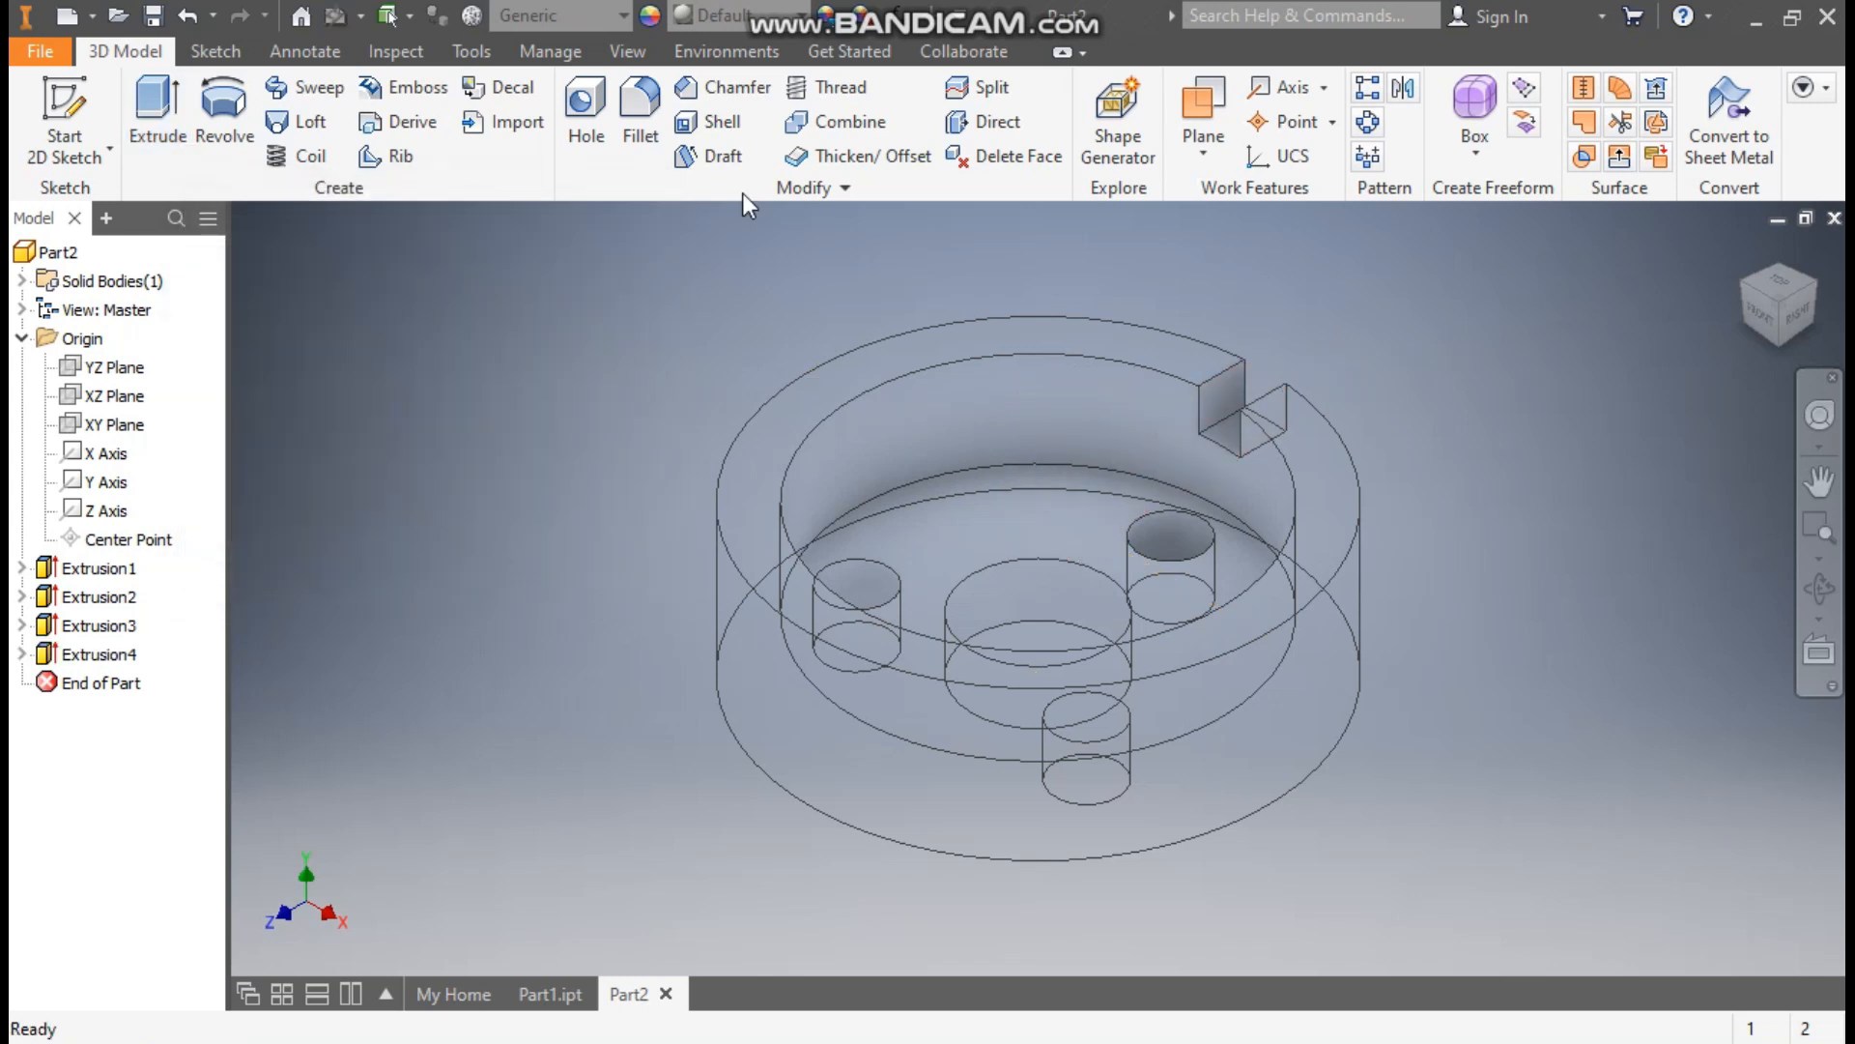
Change the visual style to Shaded with Edges.
left_click(628, 53)
left_click(338, 150)
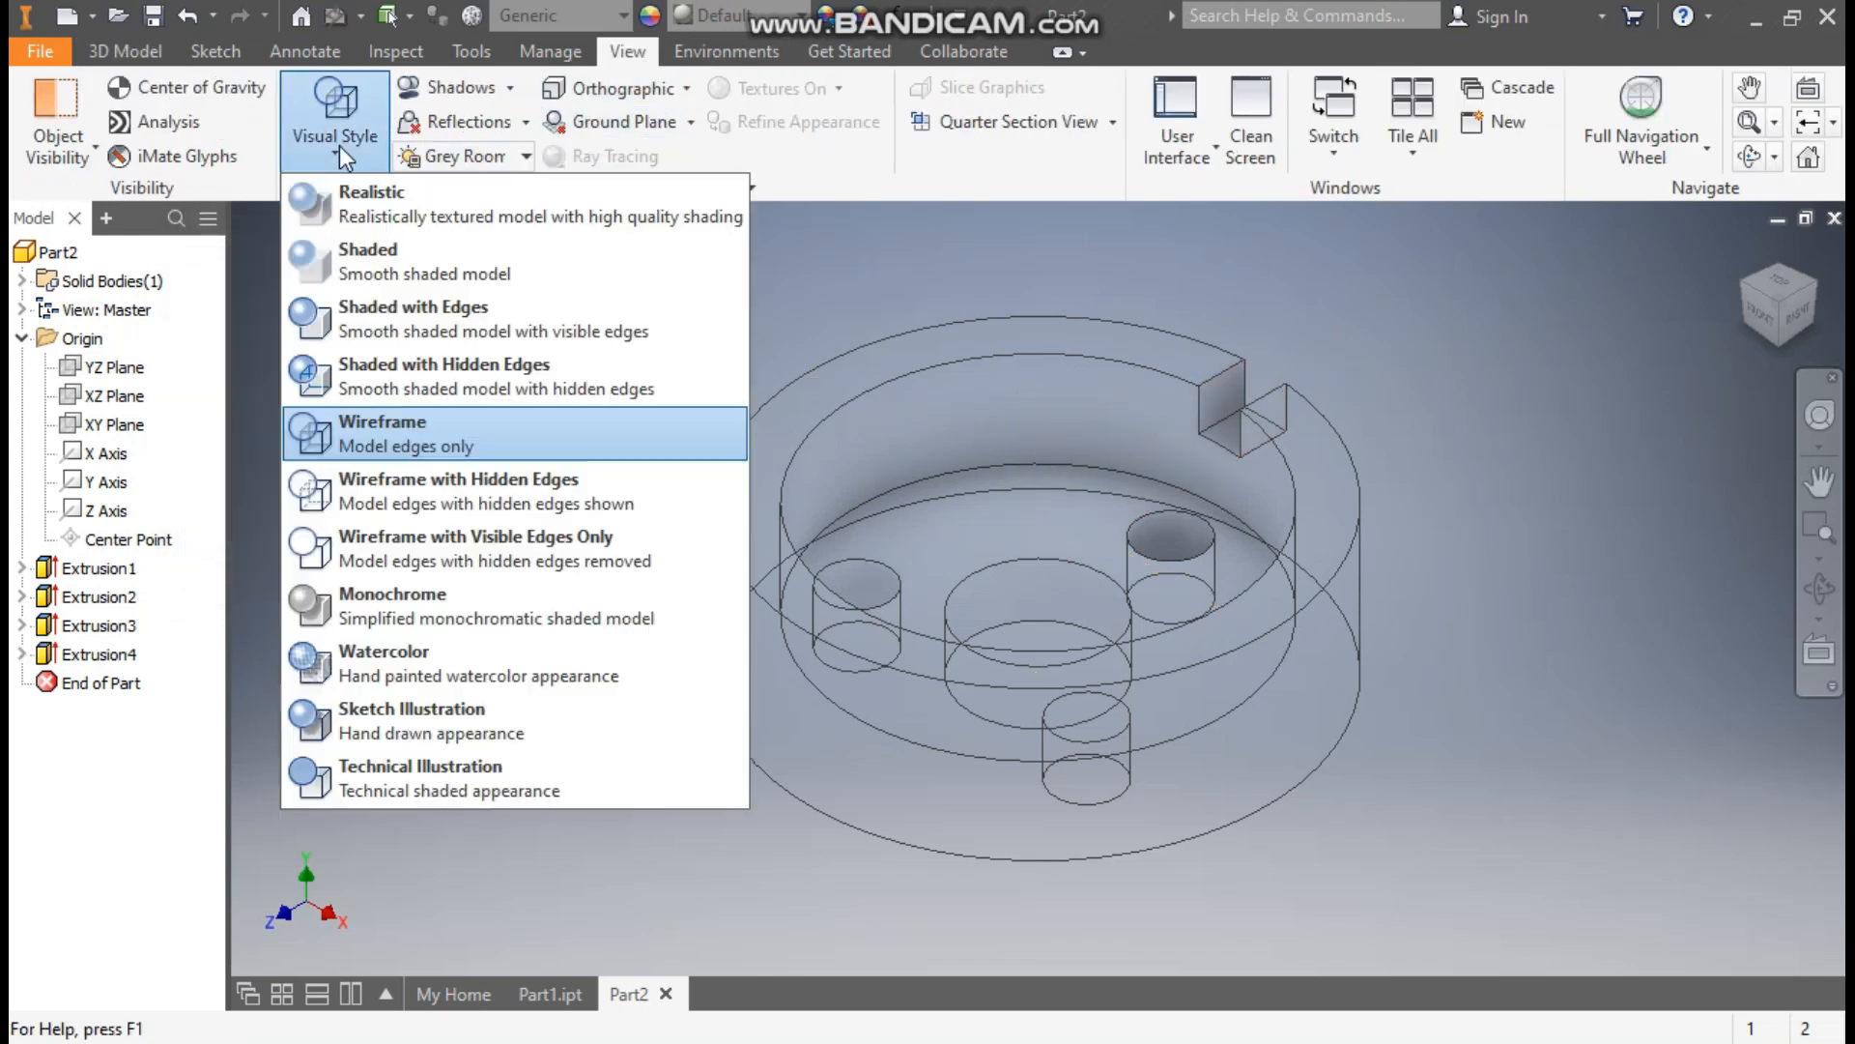
left_click(391, 319)
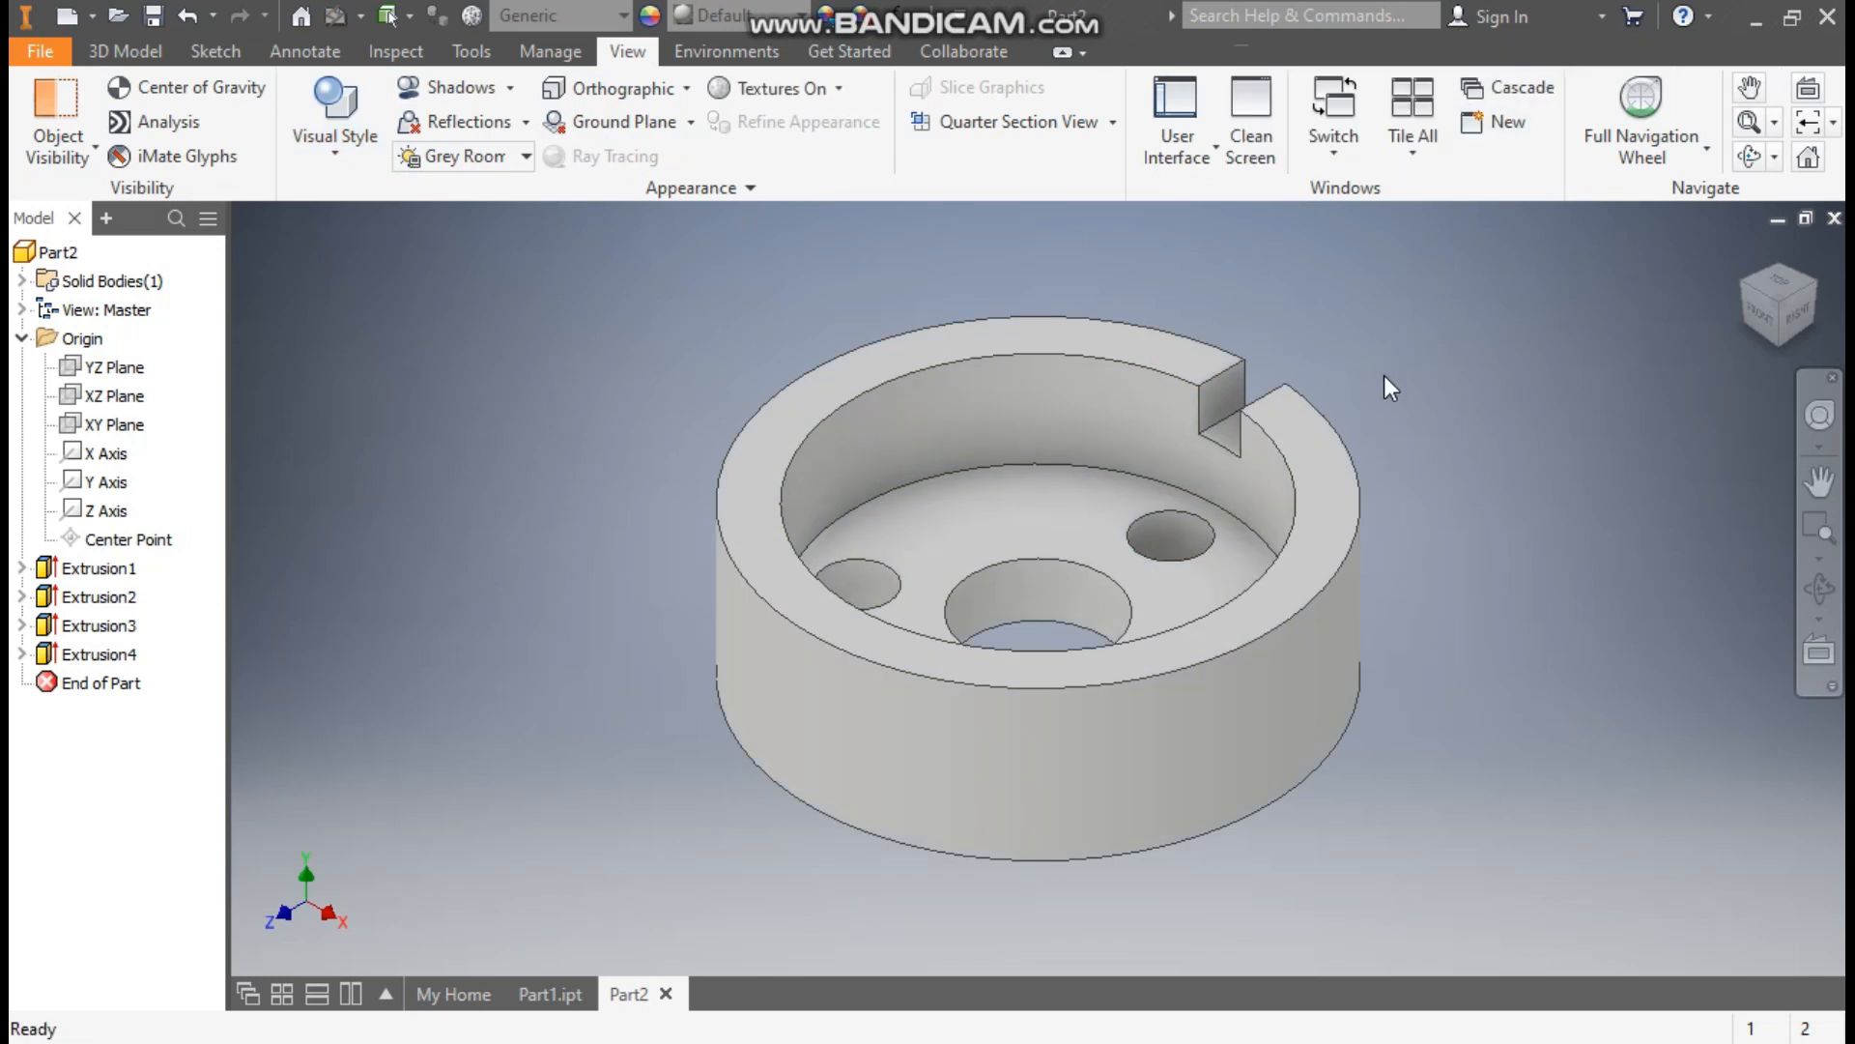
Create a circular pattern of the rim notch with 4 occurrences over 360 degrees around the disc's central axis.
left_click(132, 56)
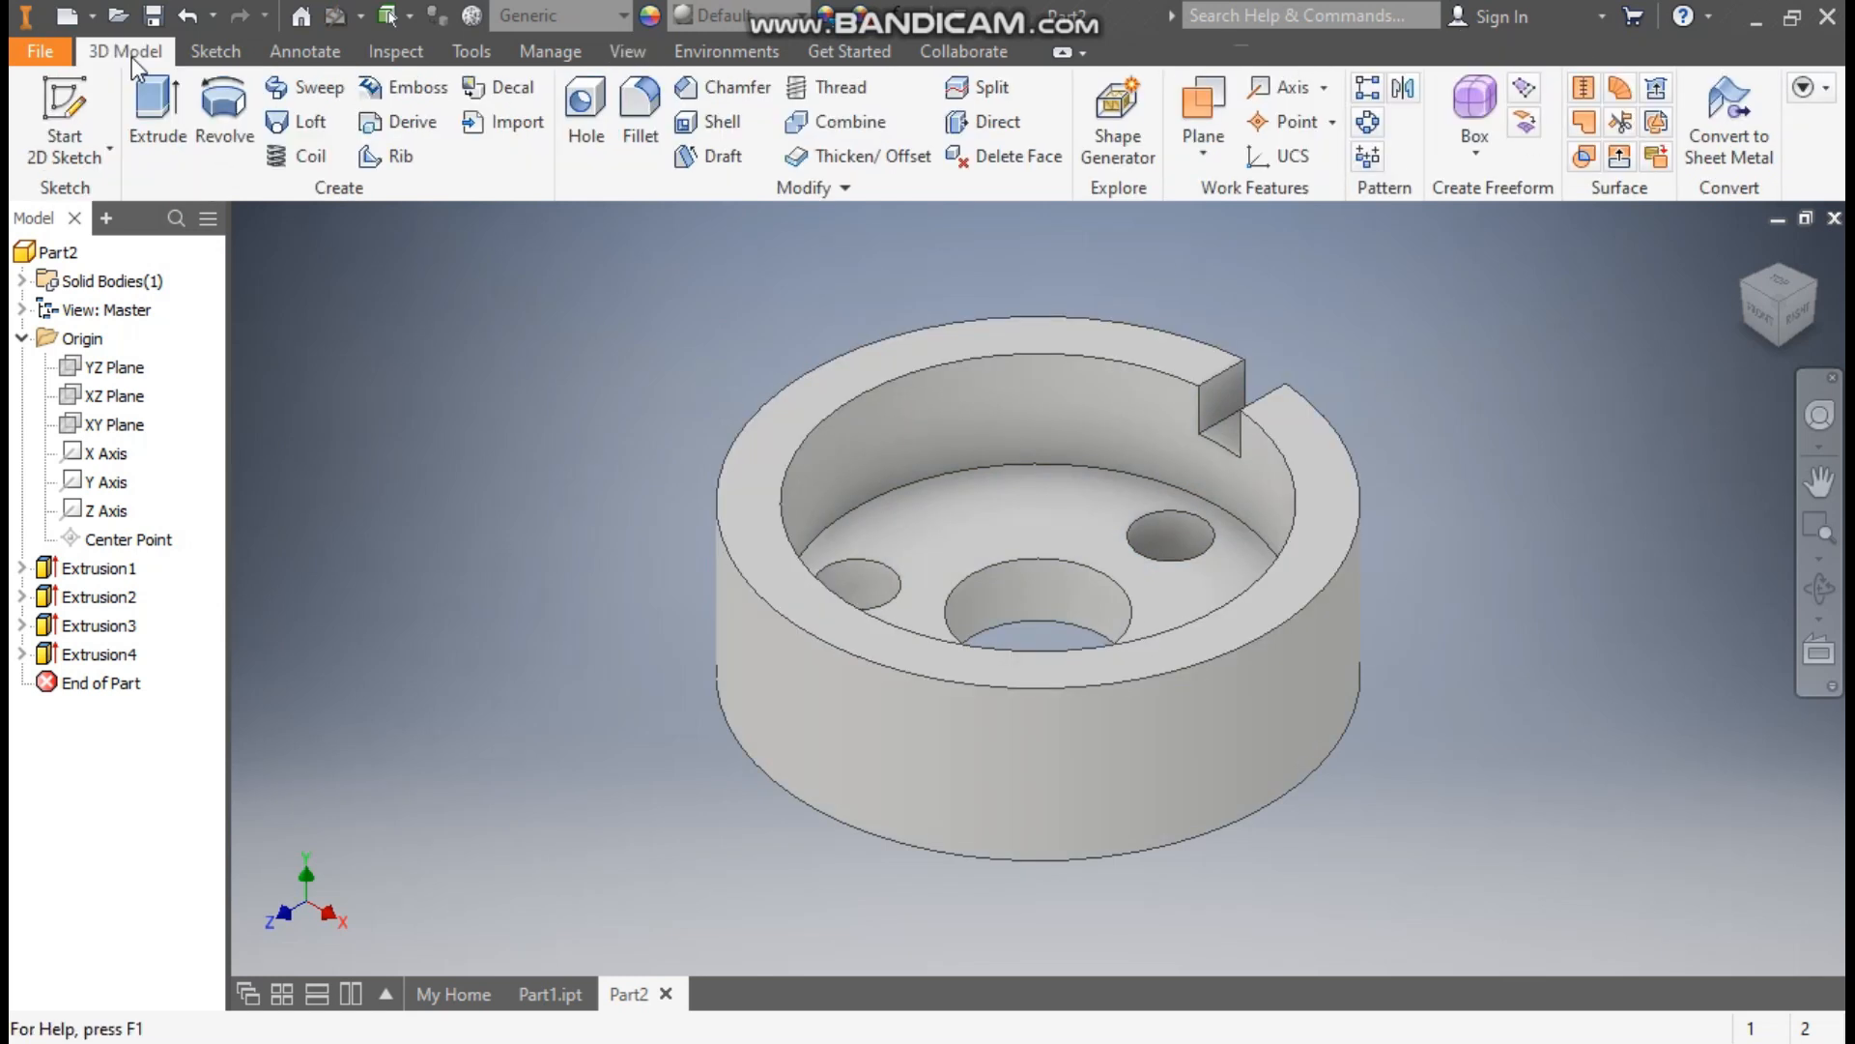
left_click(1373, 123)
left_click(1240, 396)
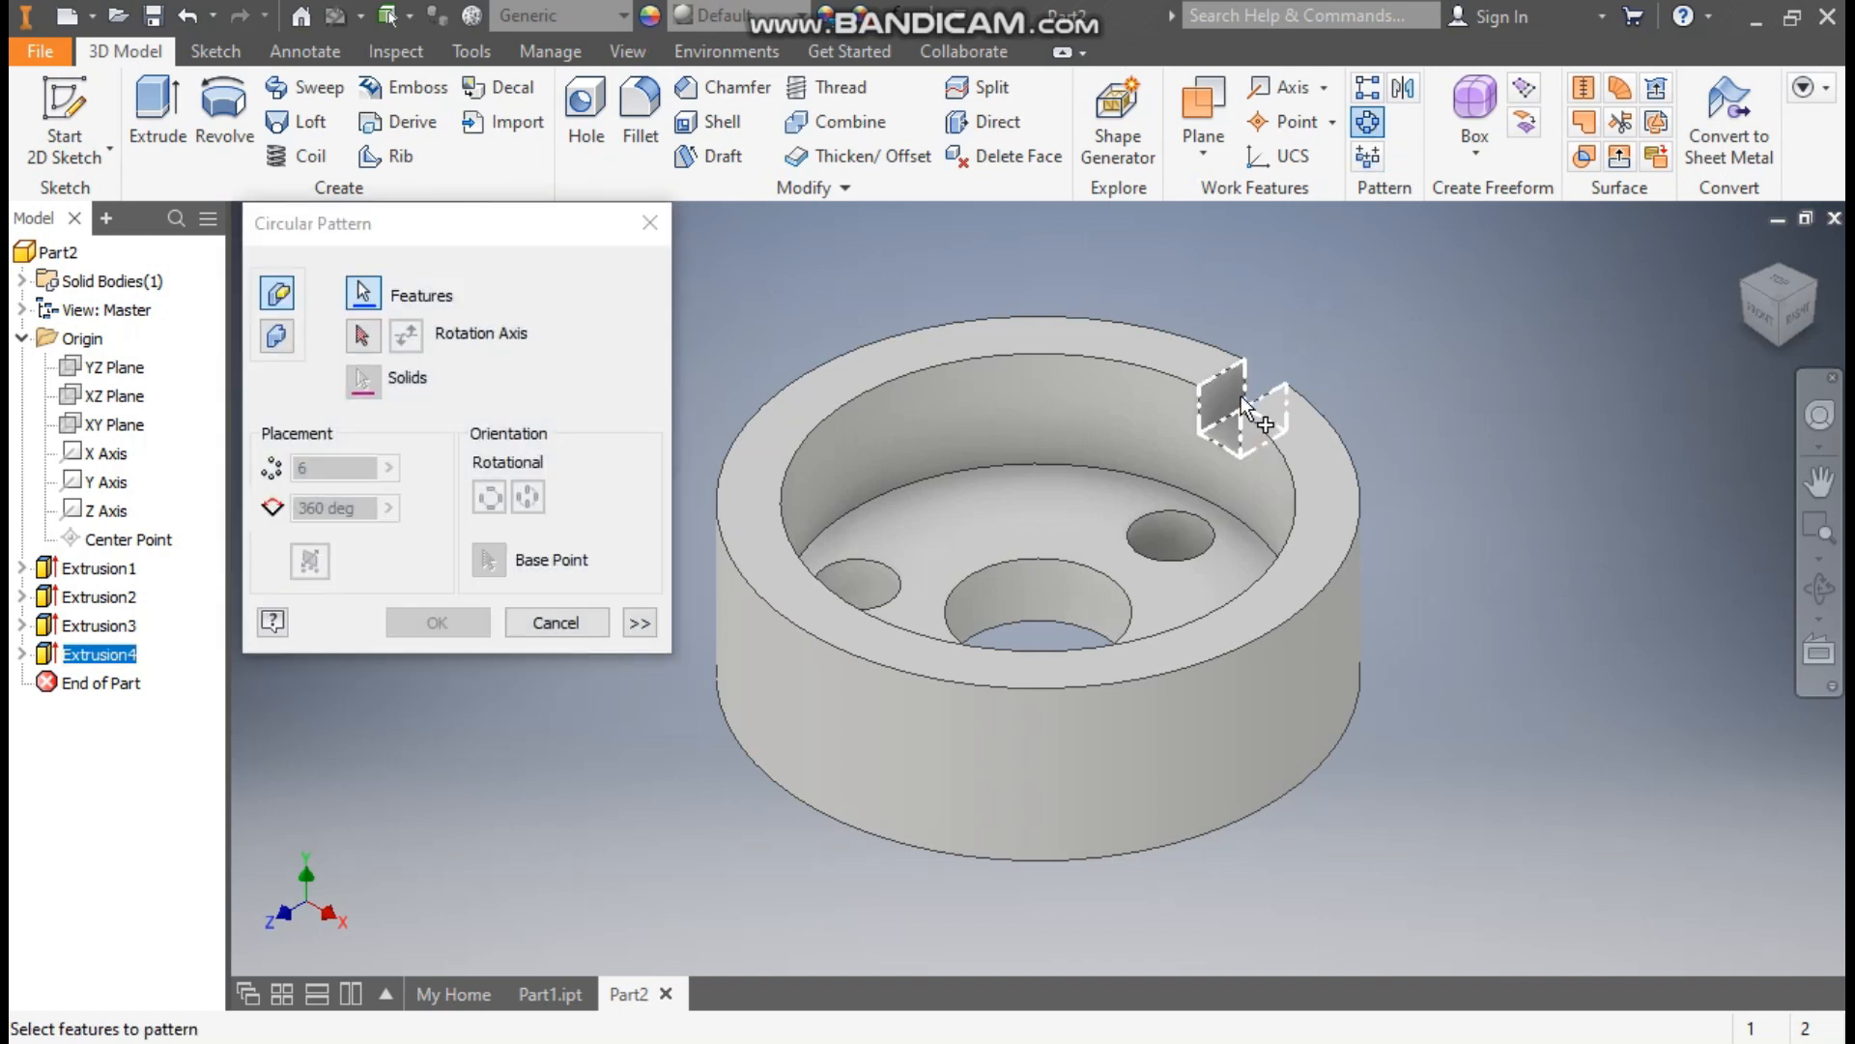
left_click(364, 335)
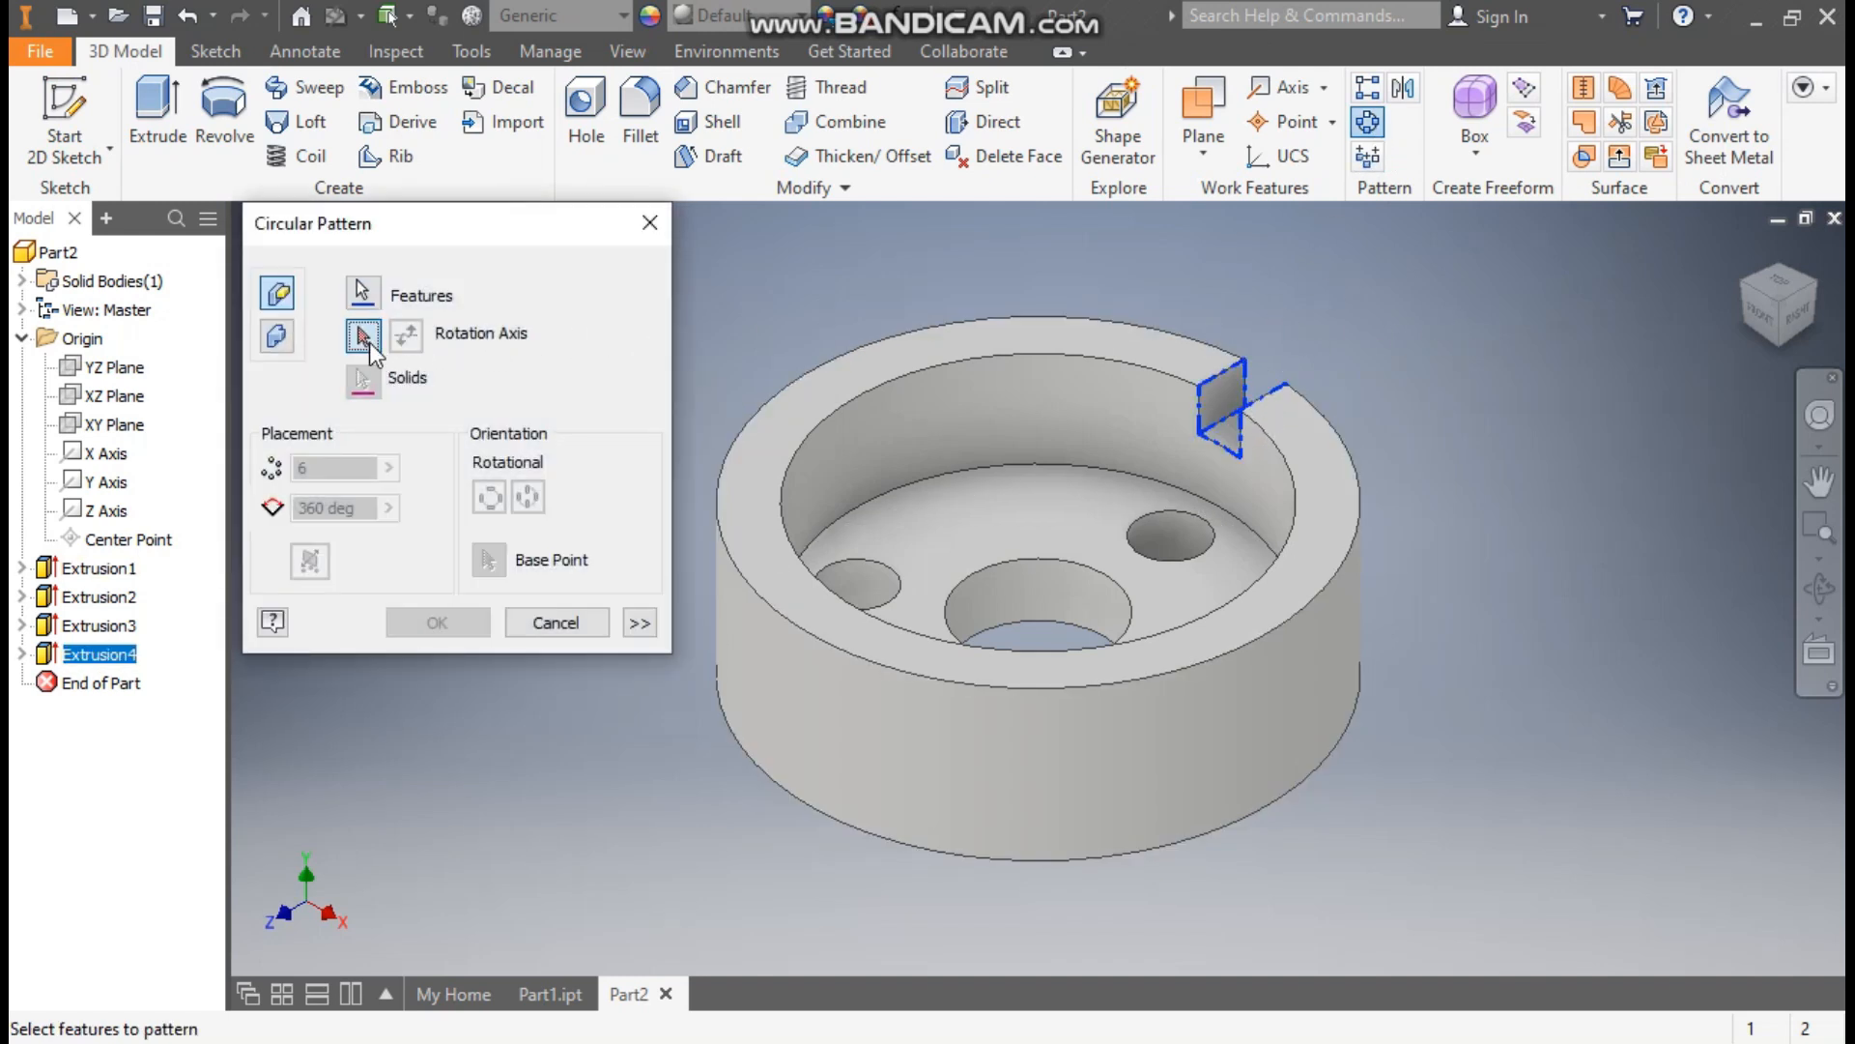
left_click(884, 709)
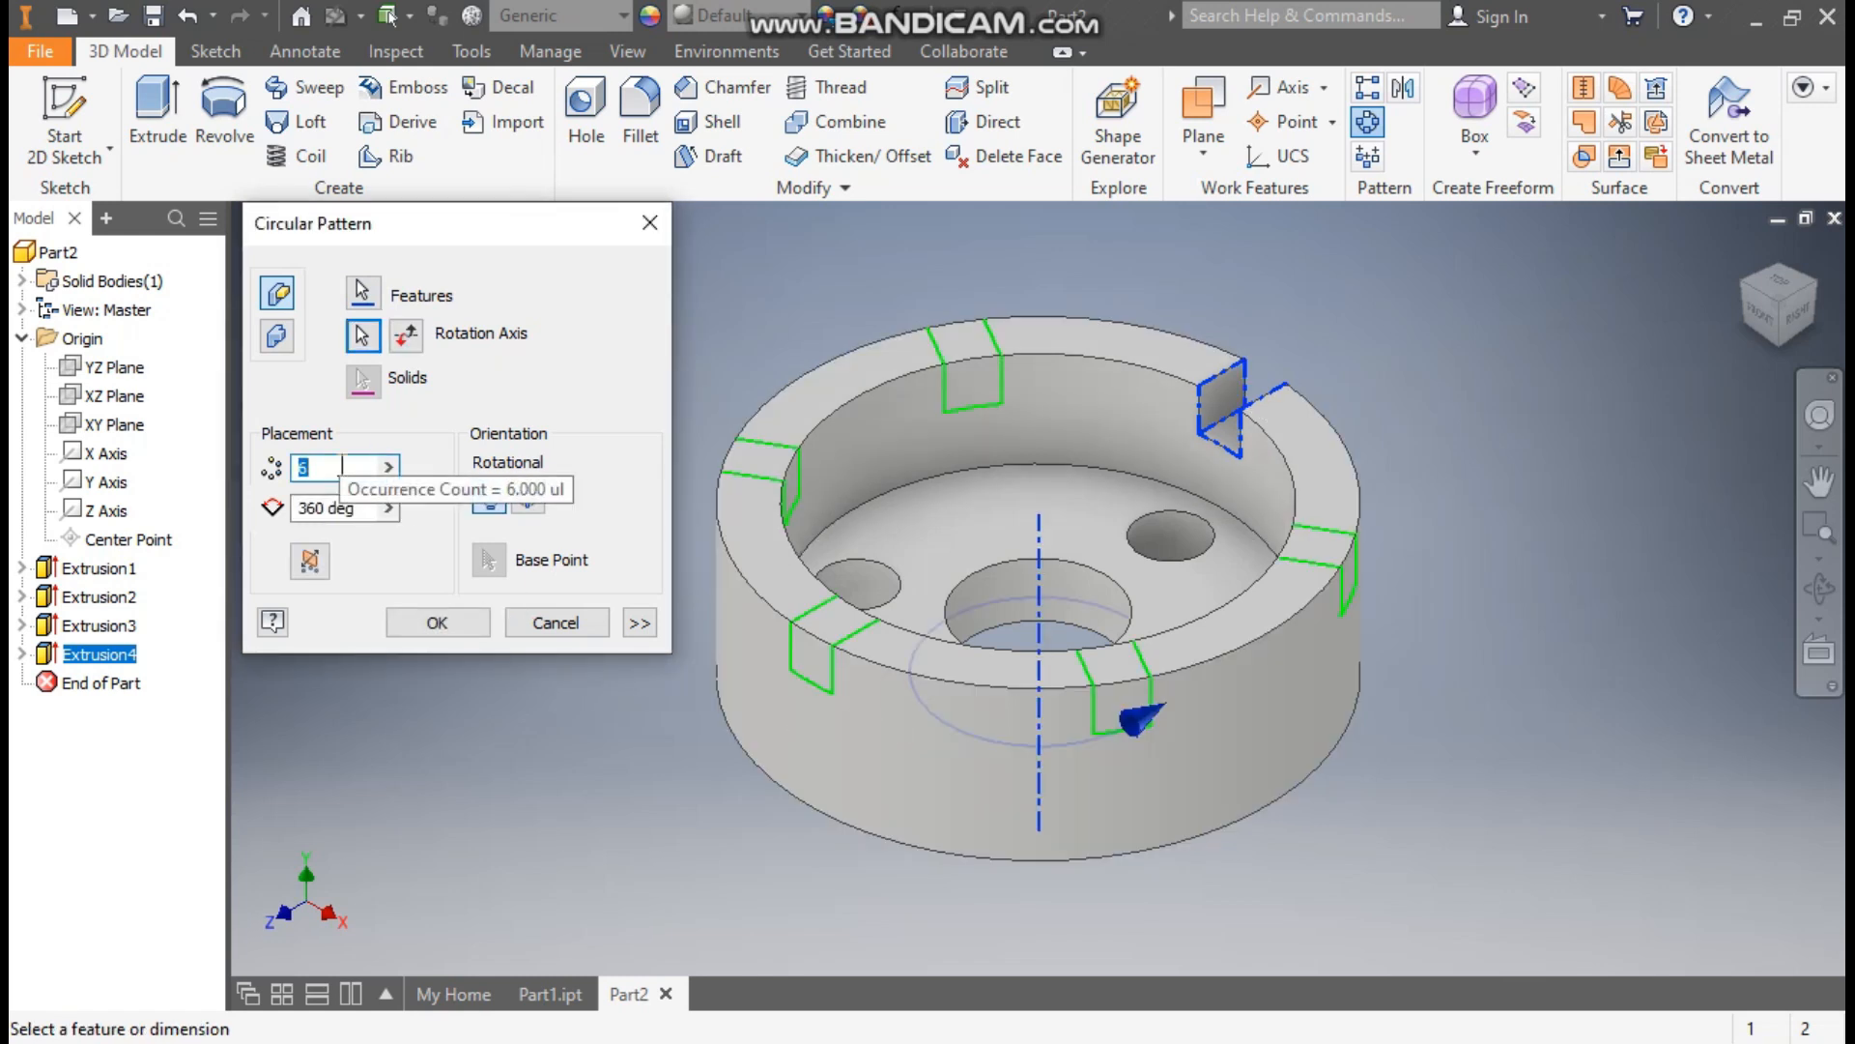
type("4")
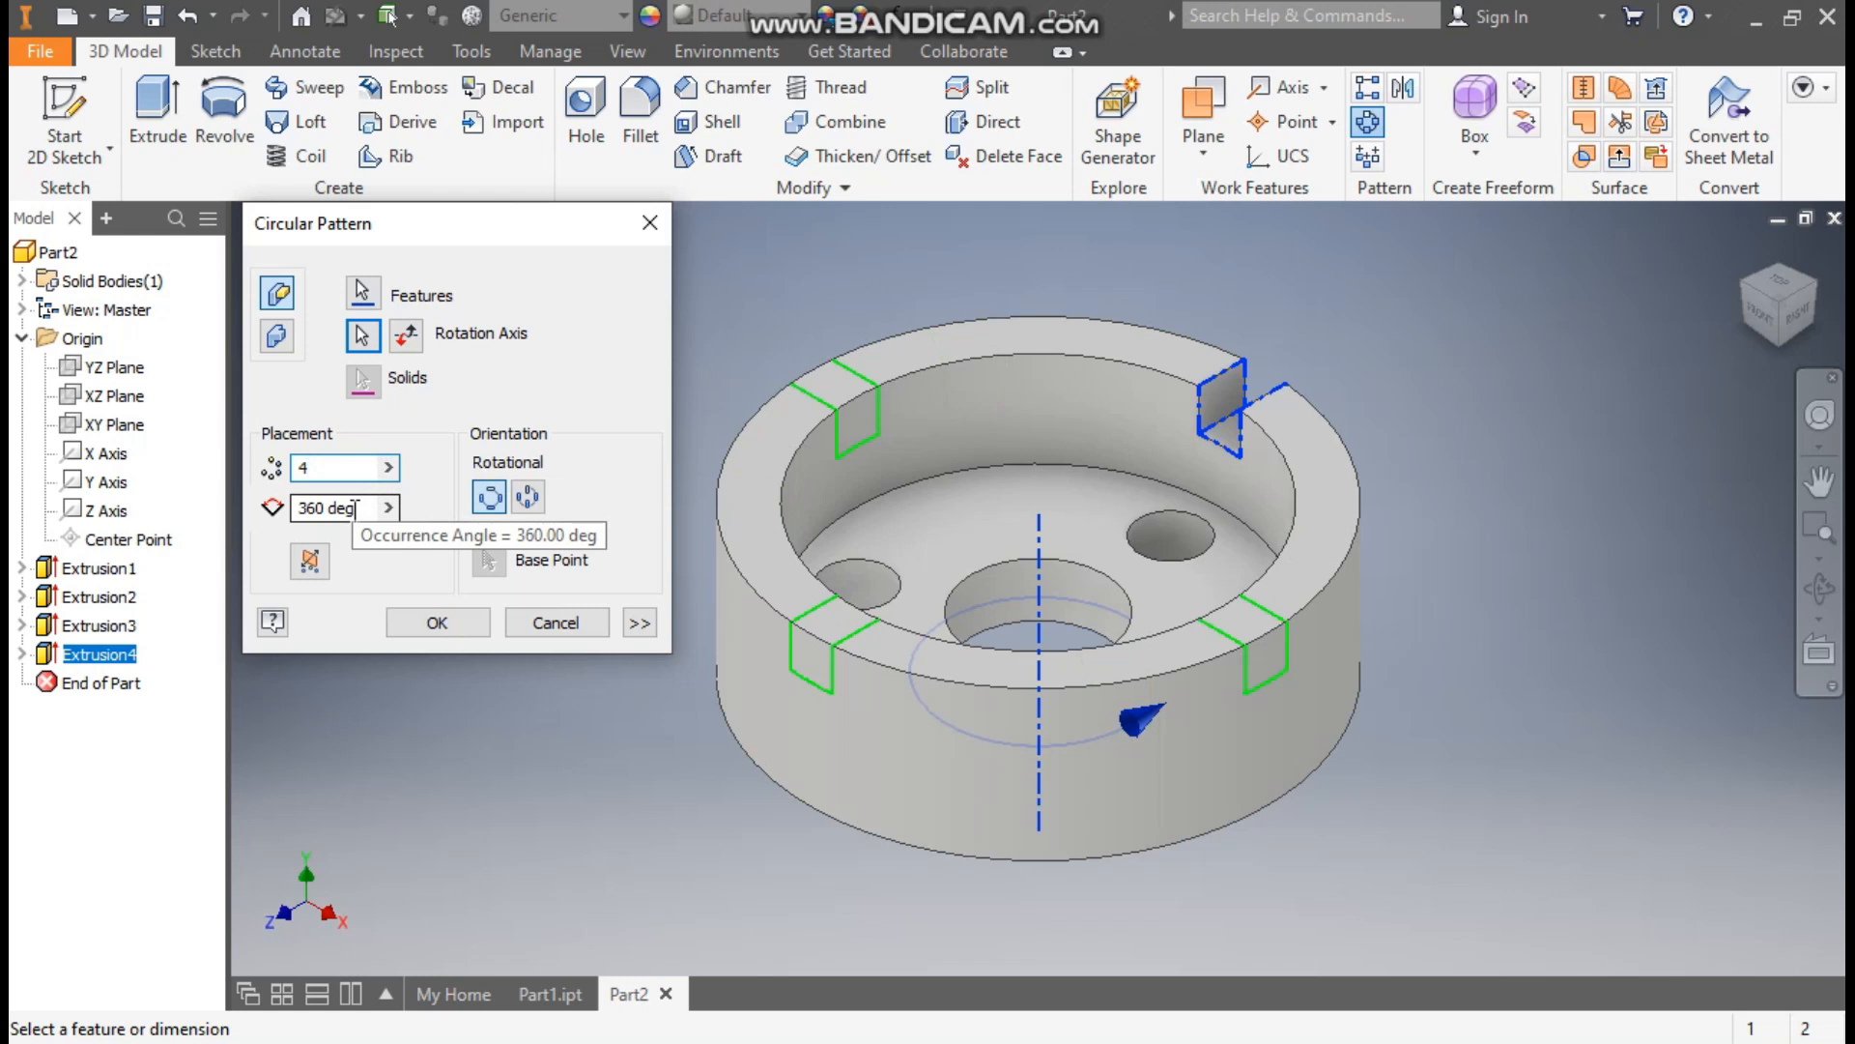
left_click(440, 623)
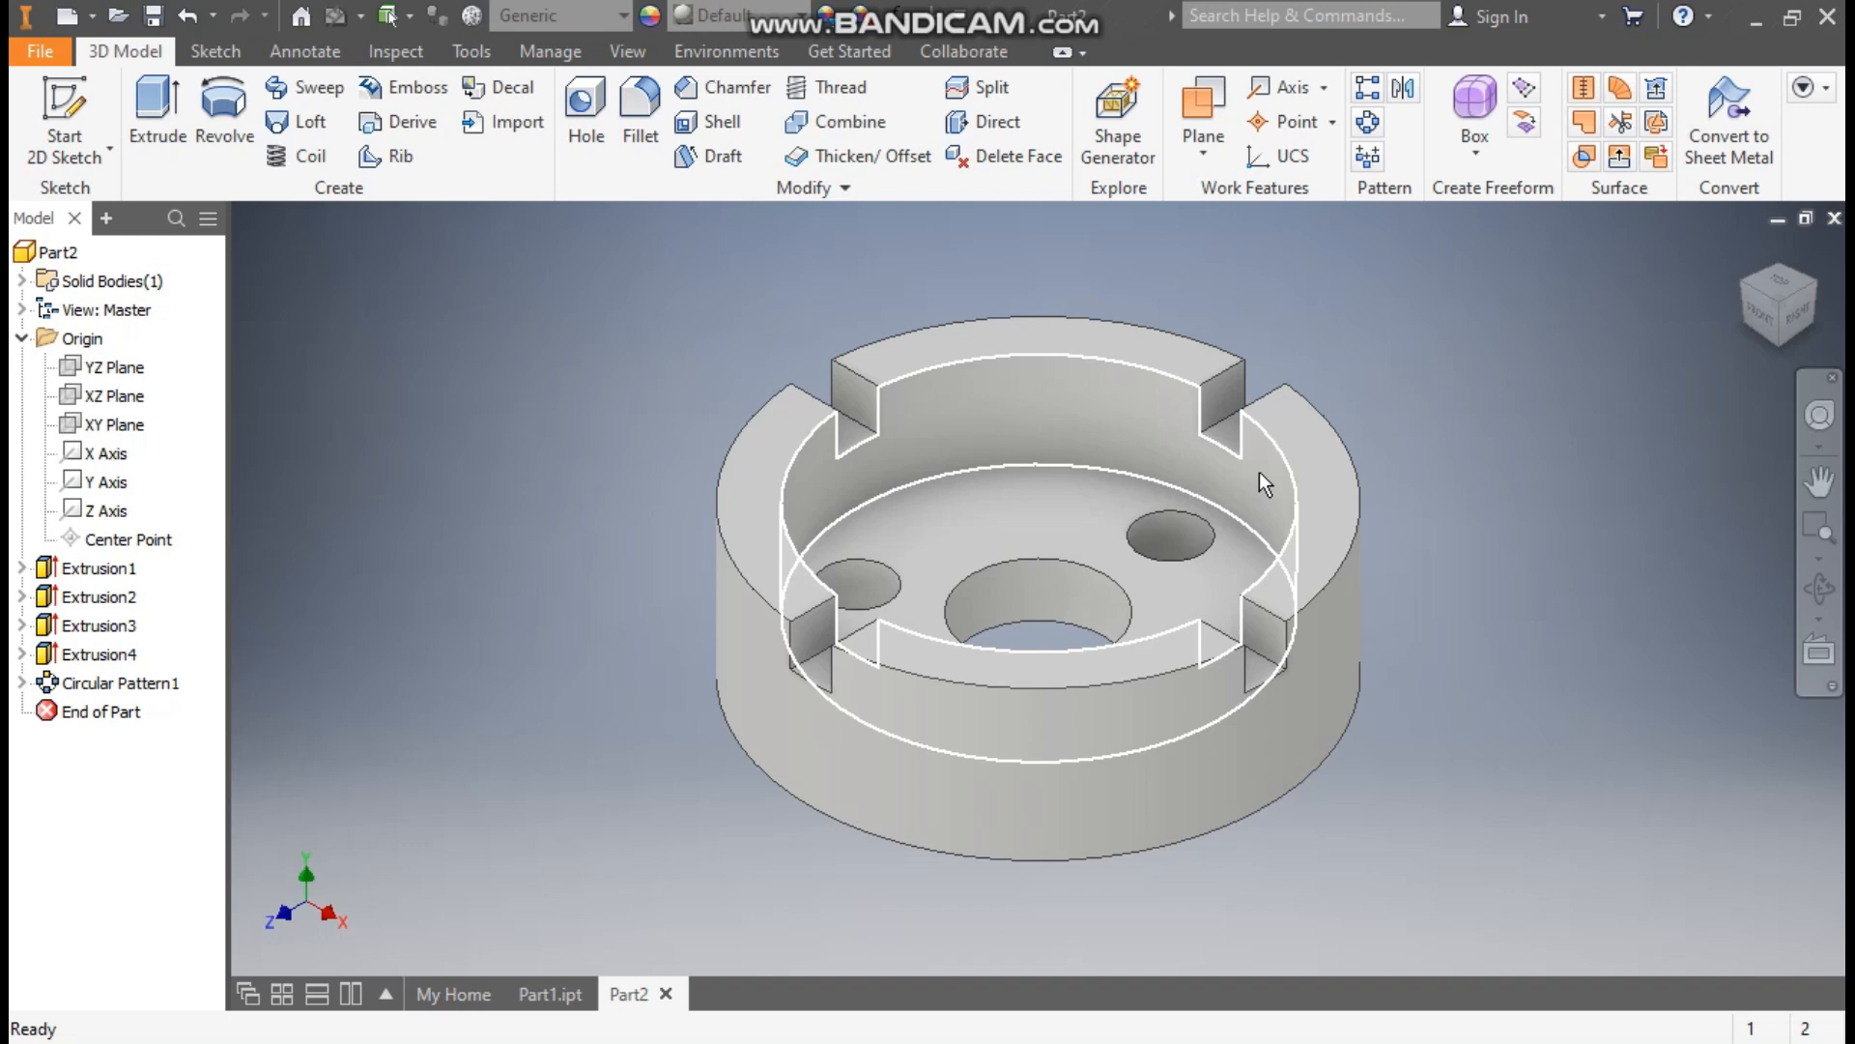
Check the ear shape in the reference part Part1.ipt, return to Part2 and start a sketch on its XZ plane.
left_click(546, 994)
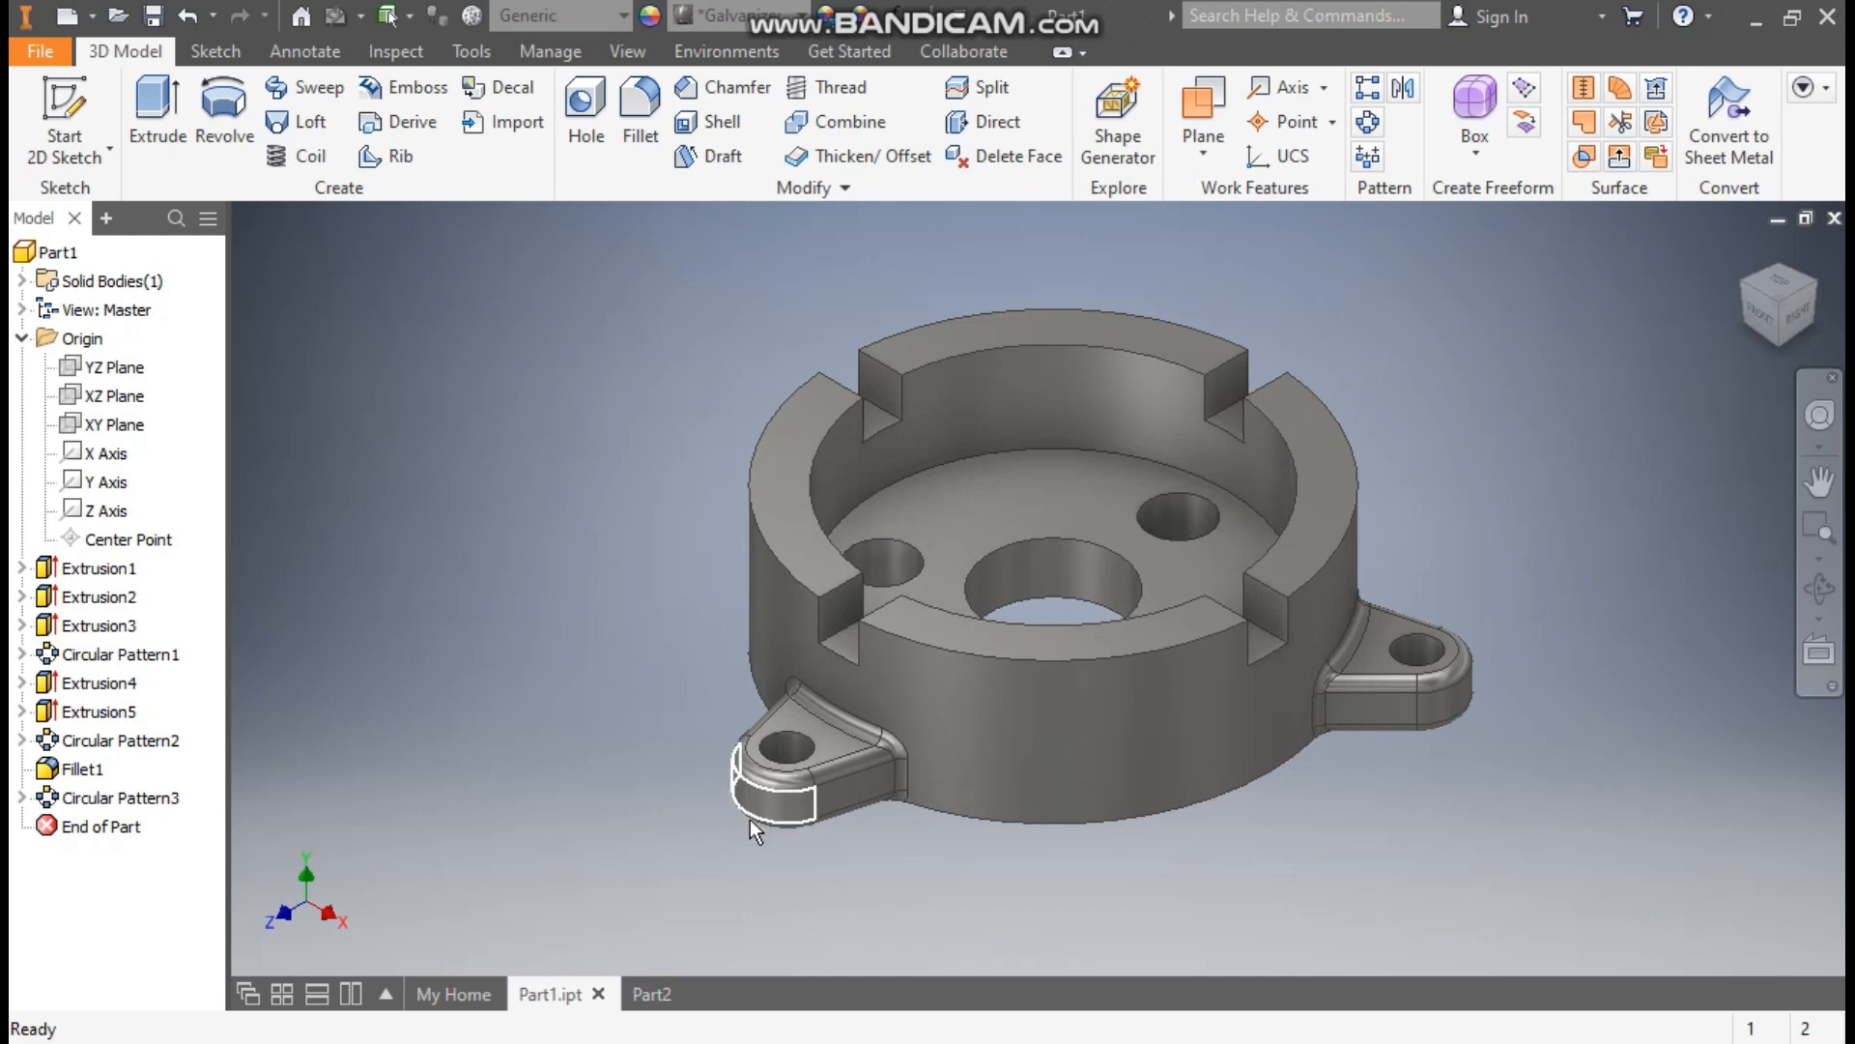
left_click(653, 996)
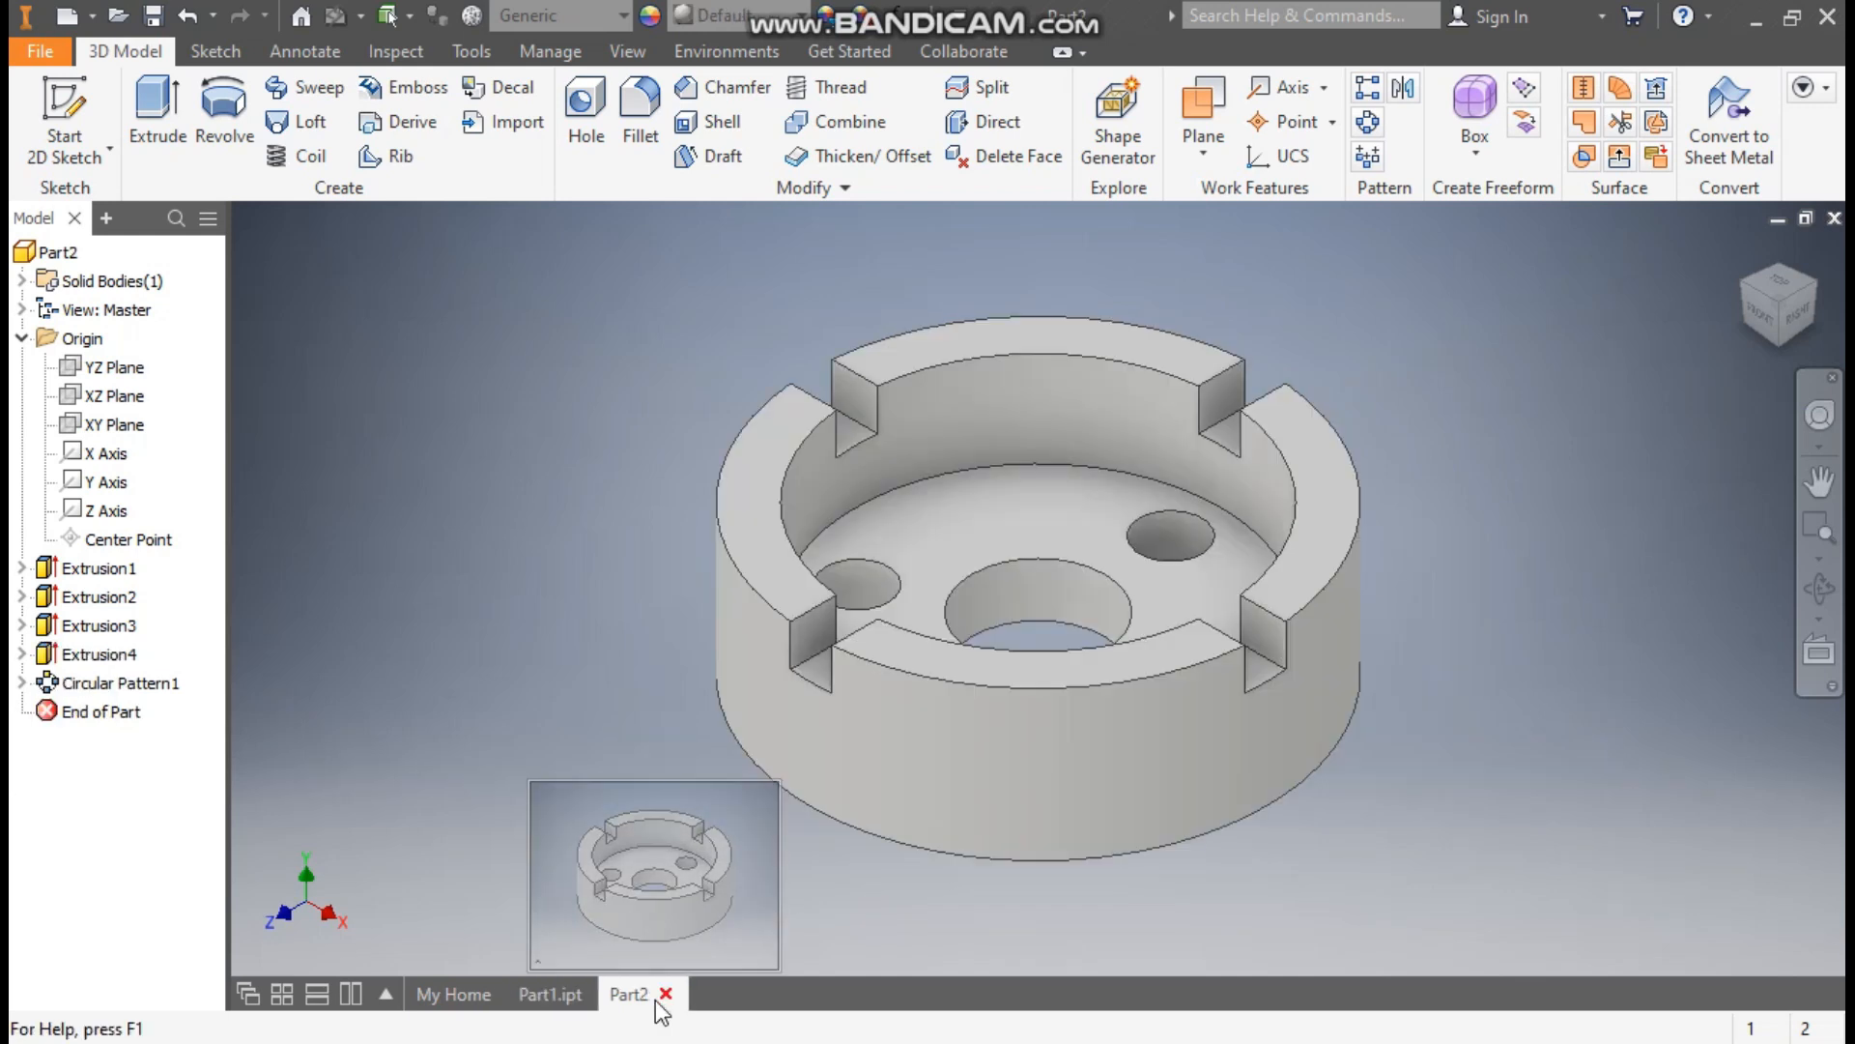
left_click(116, 396)
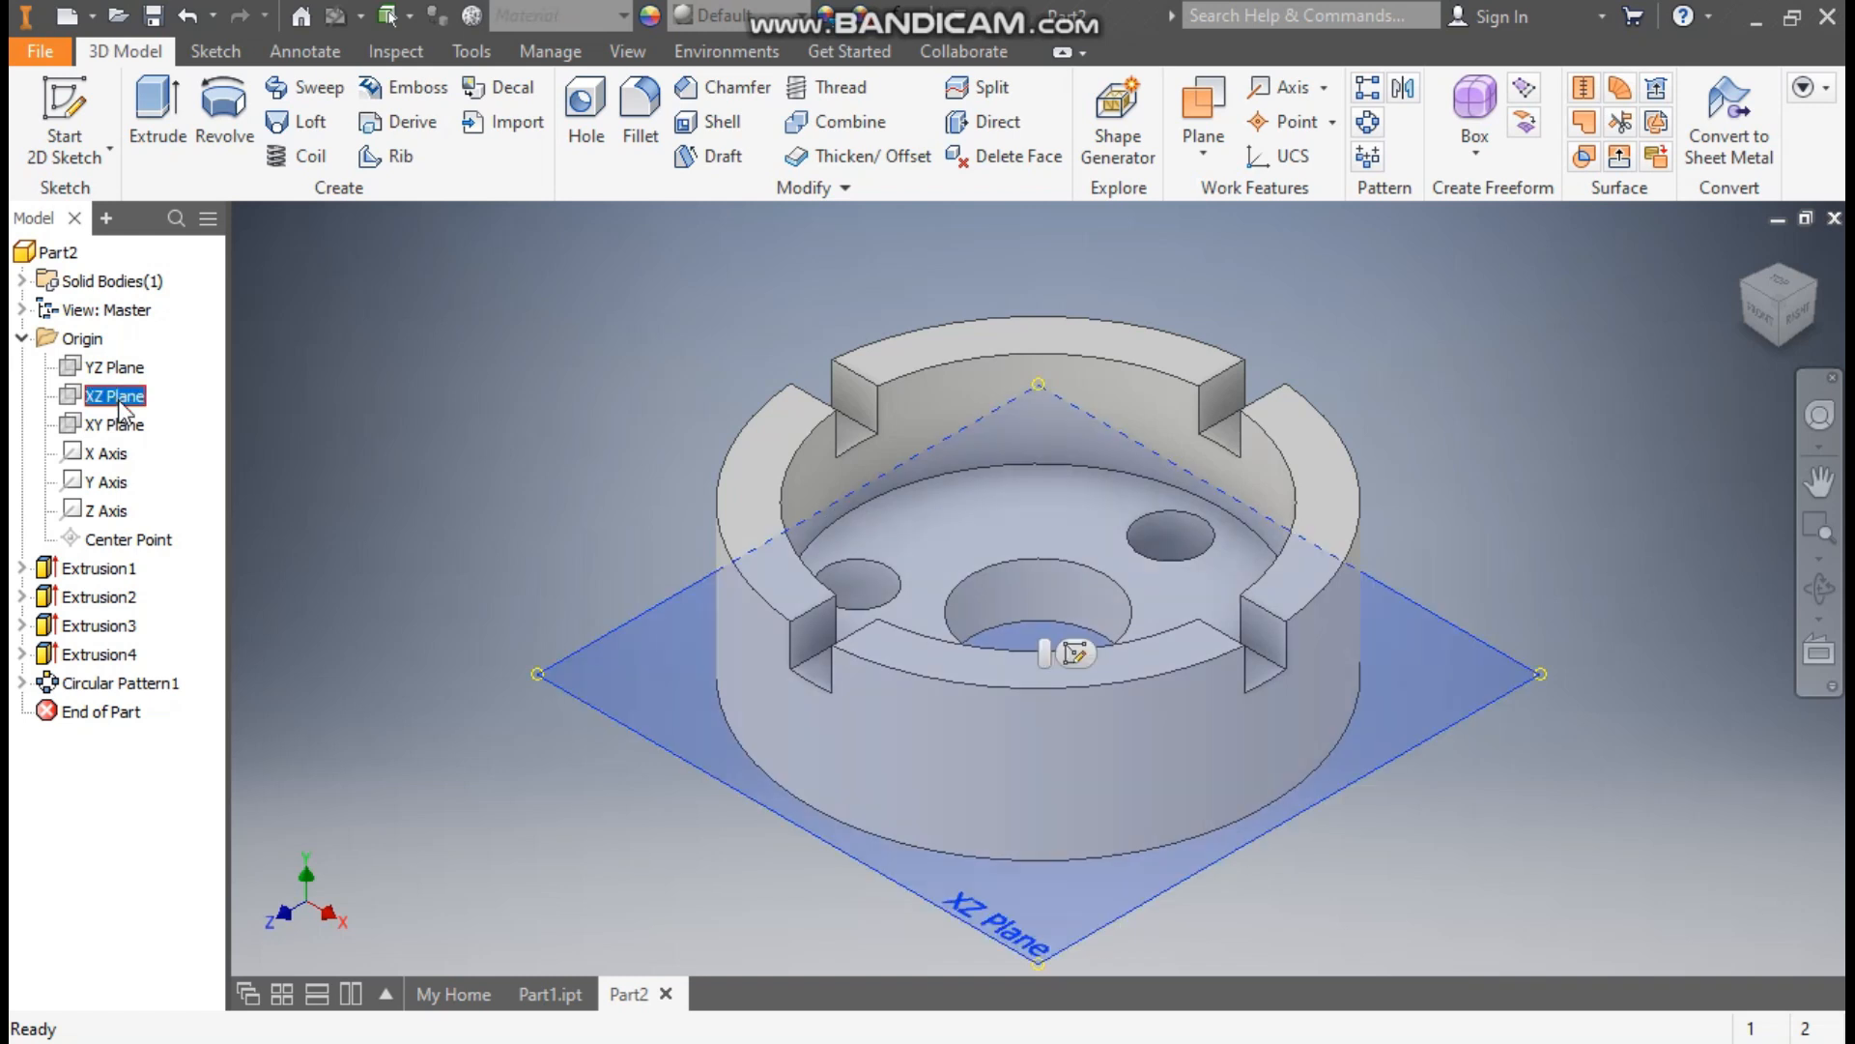
left_click(1070, 656)
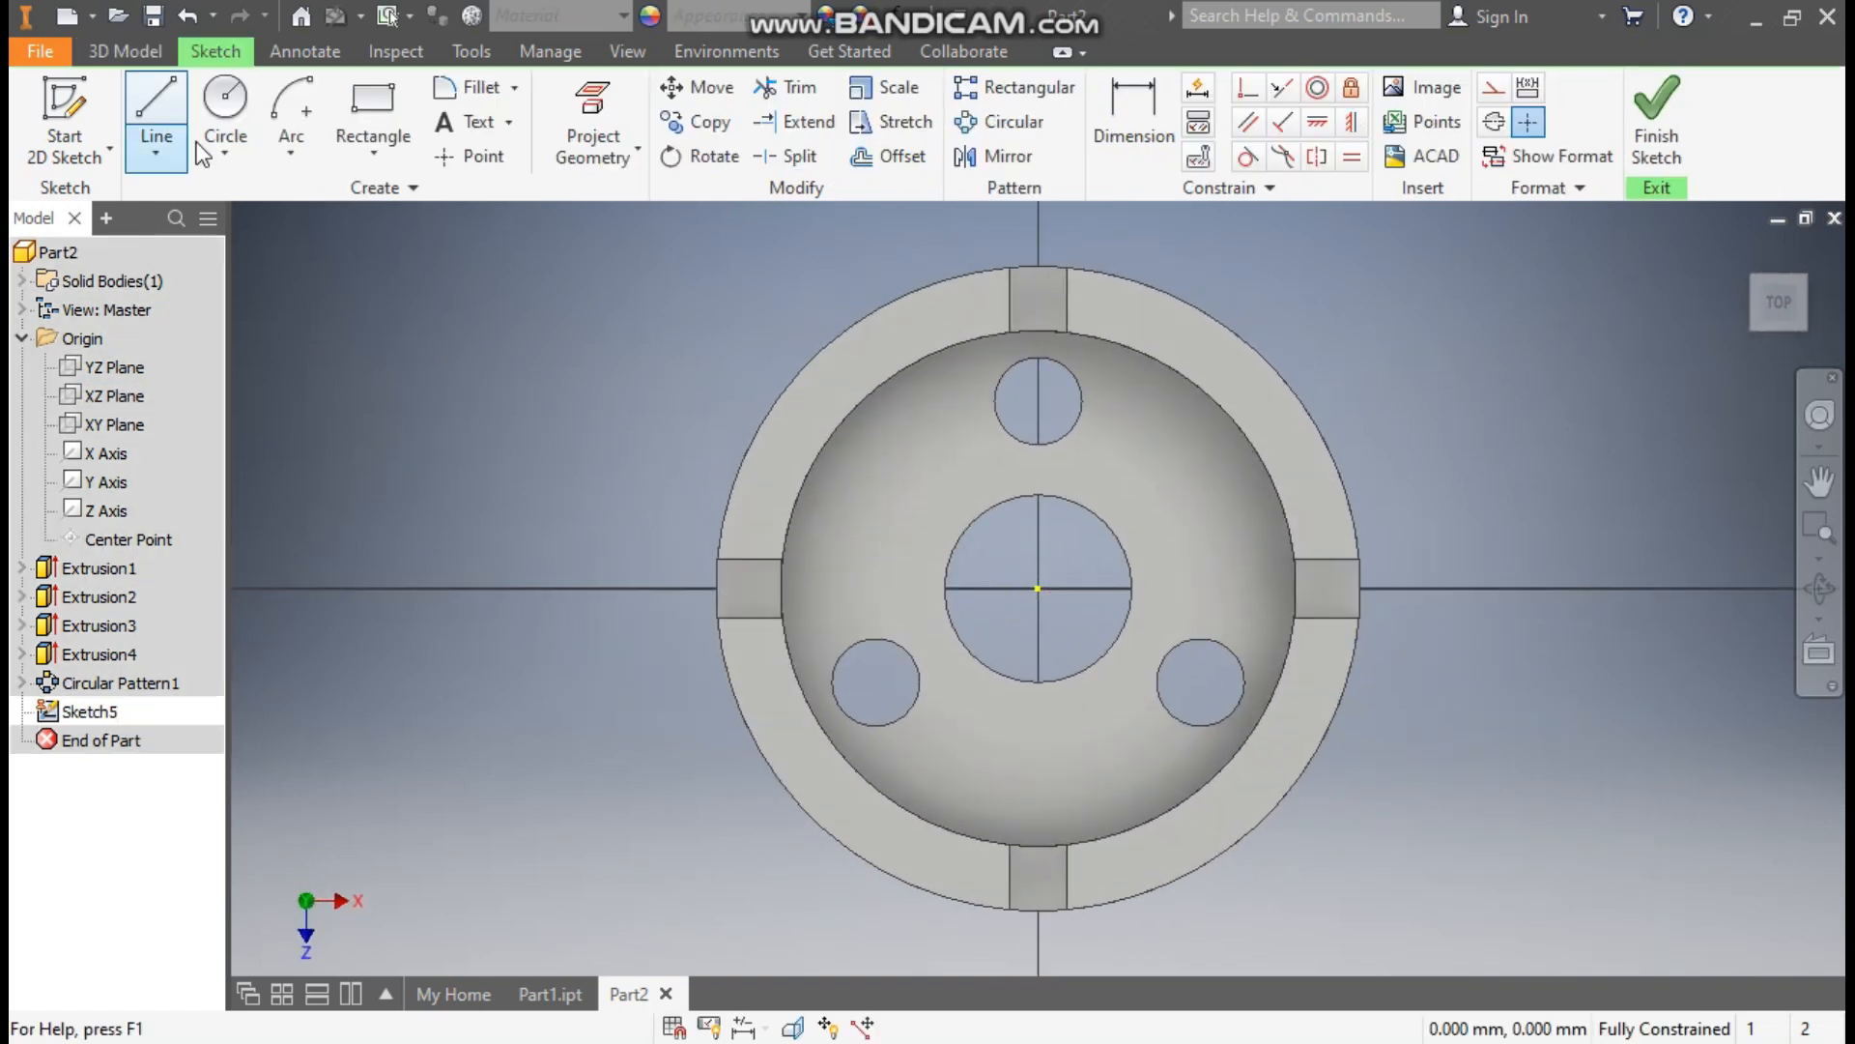
Draw two concentric circles of 20 mm and 10 mm diameter outside the disc, centred in line with its front notch.
left_click(222, 104)
left_click(223, 112)
middle_click_drag(1407, 777, 1340, 550)
left_click(972, 810)
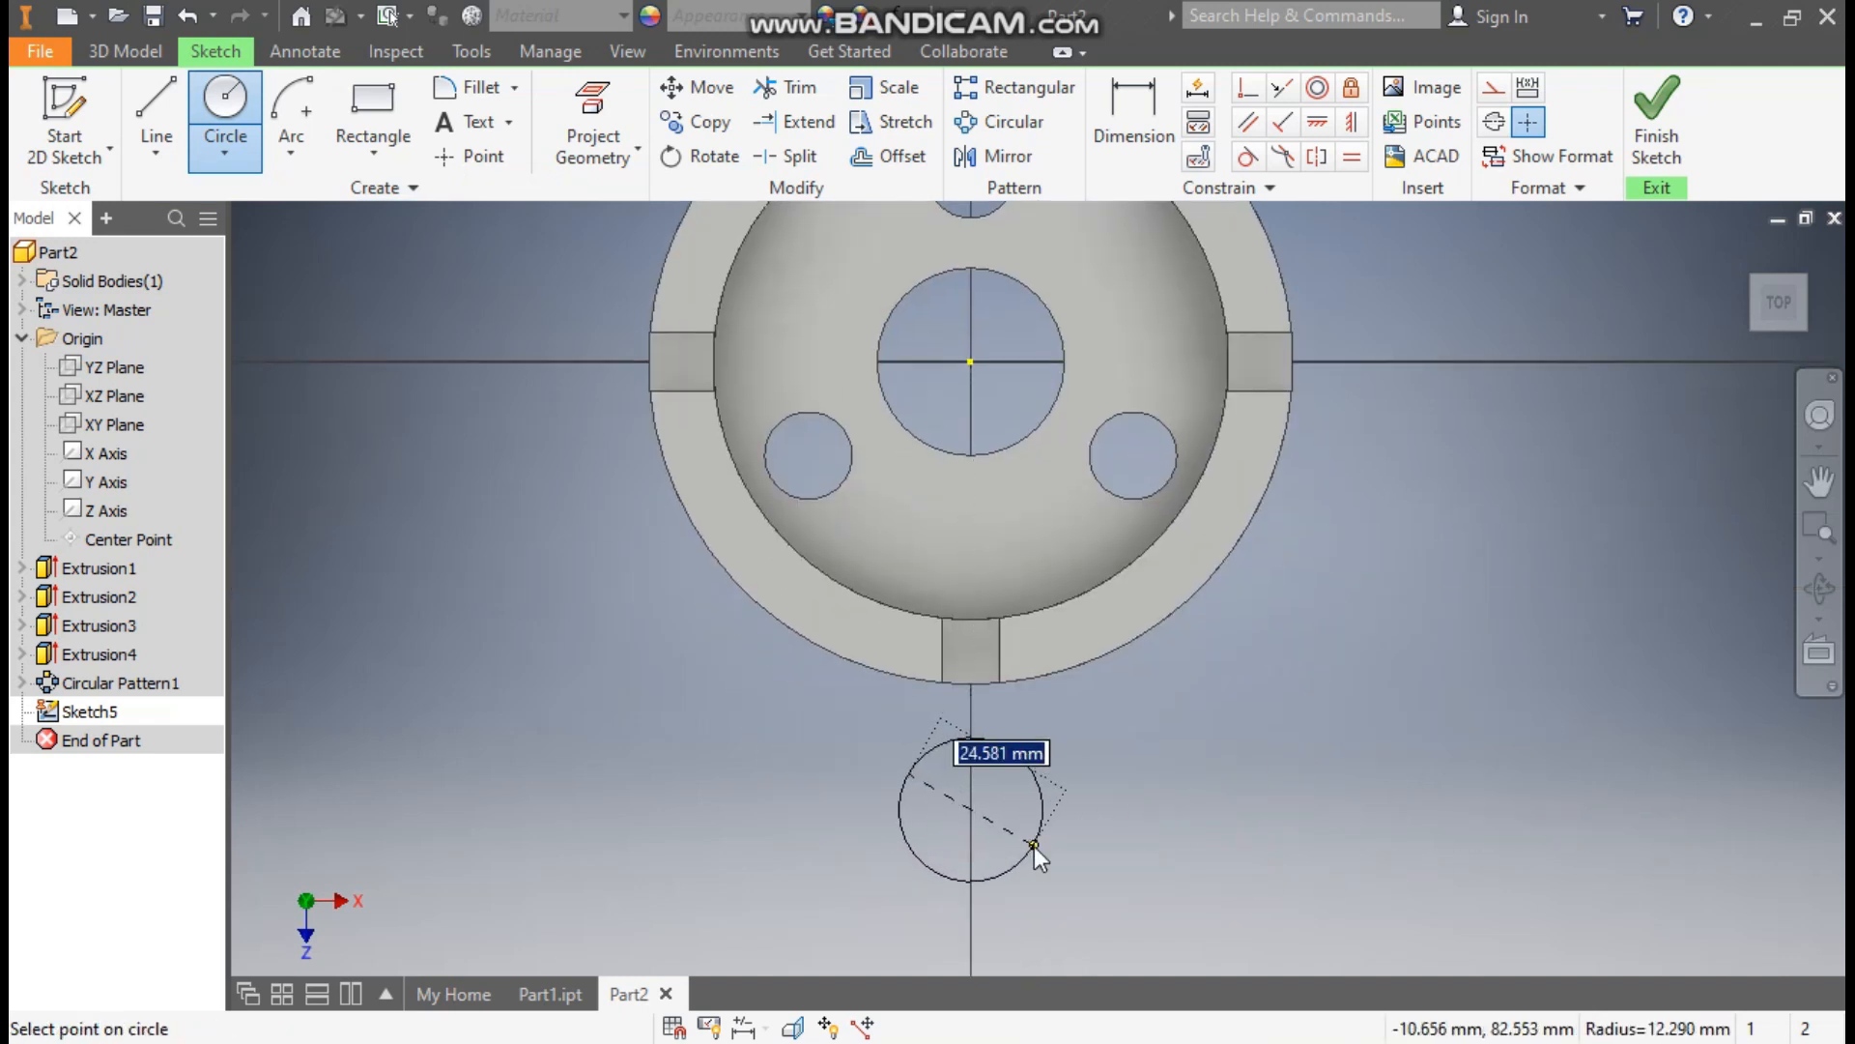
type("20")
key("Return")
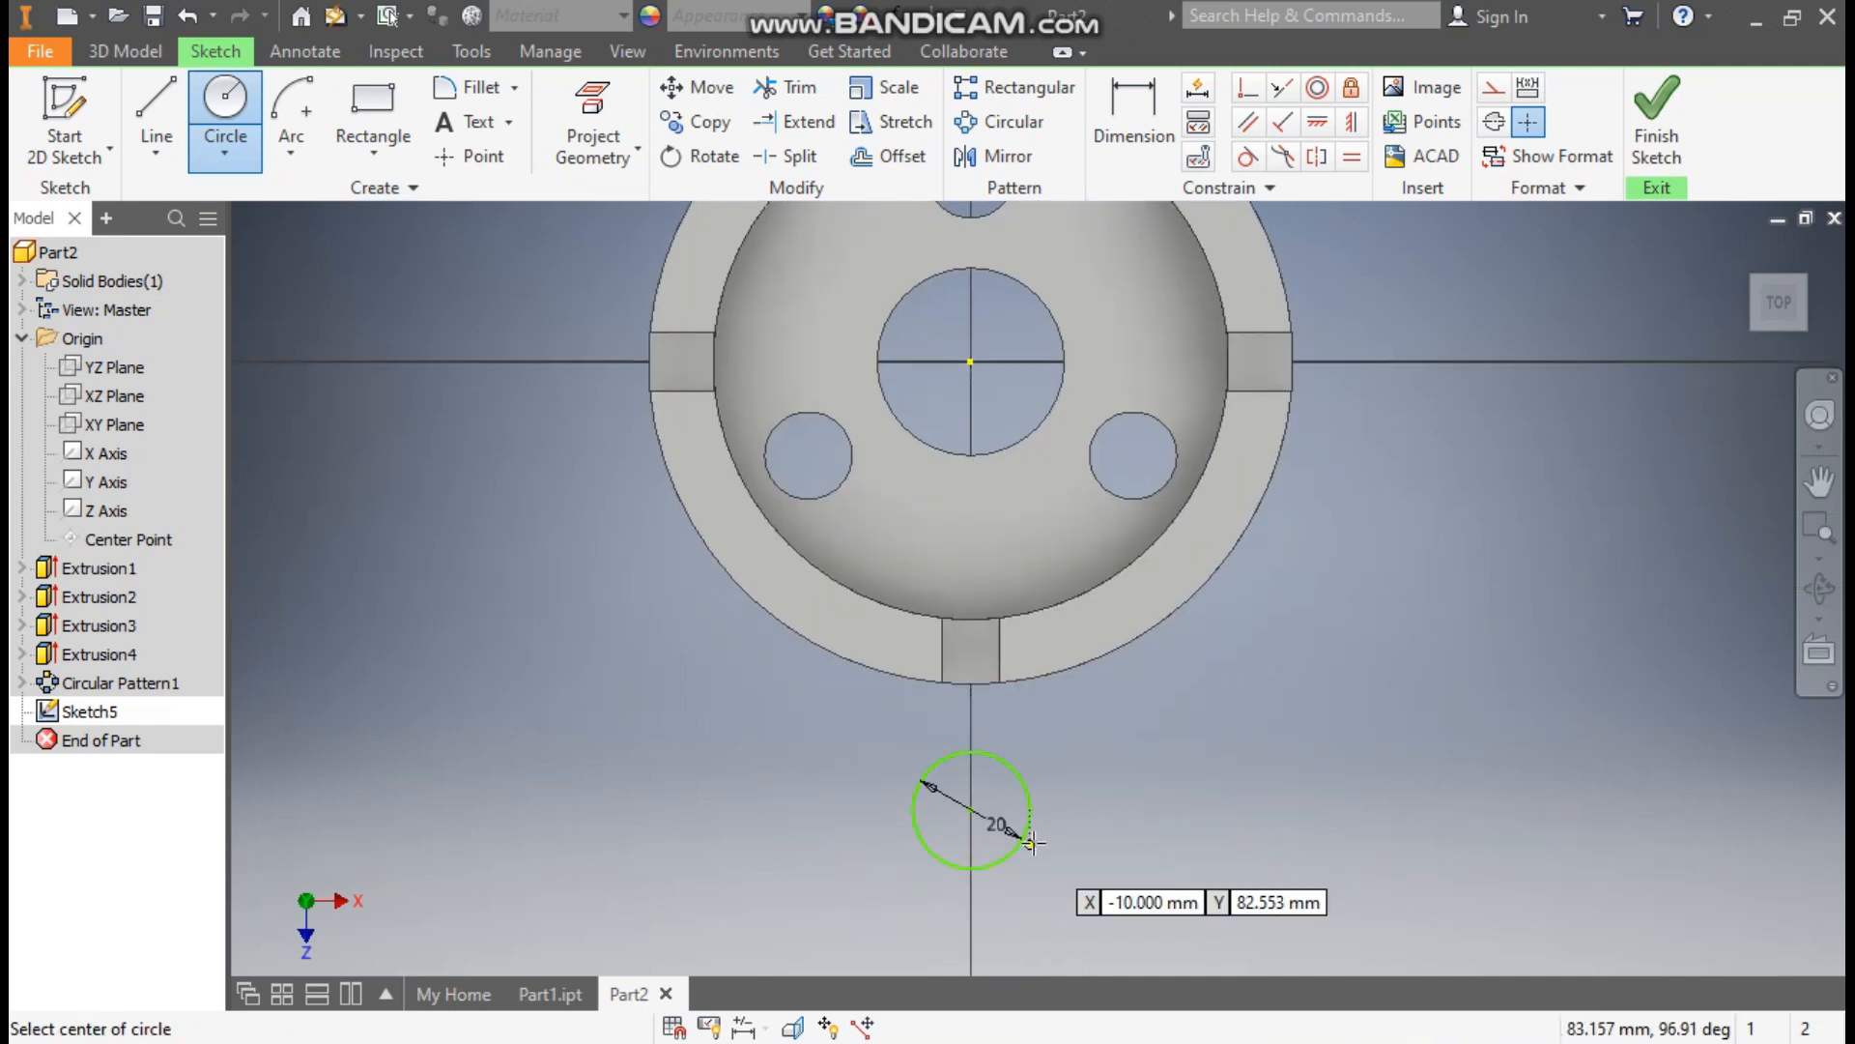
left_click(972, 810)
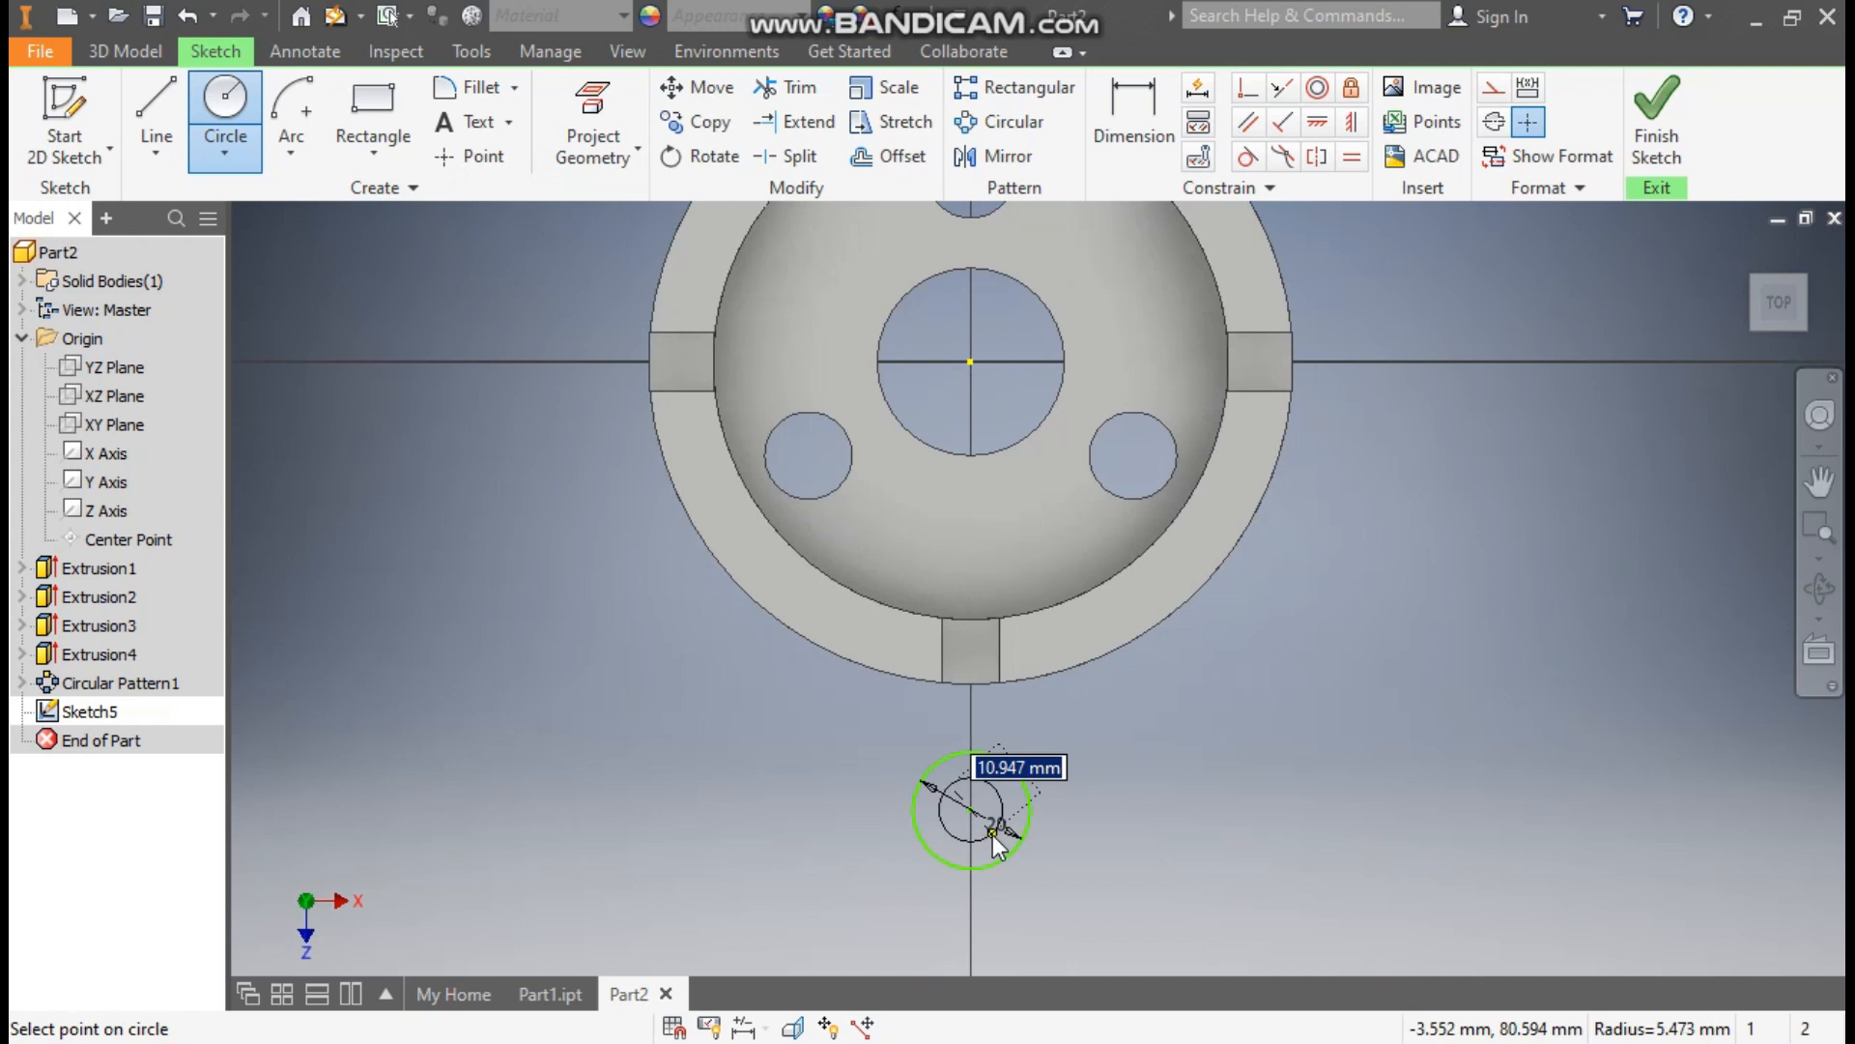
type("10")
key("Return")
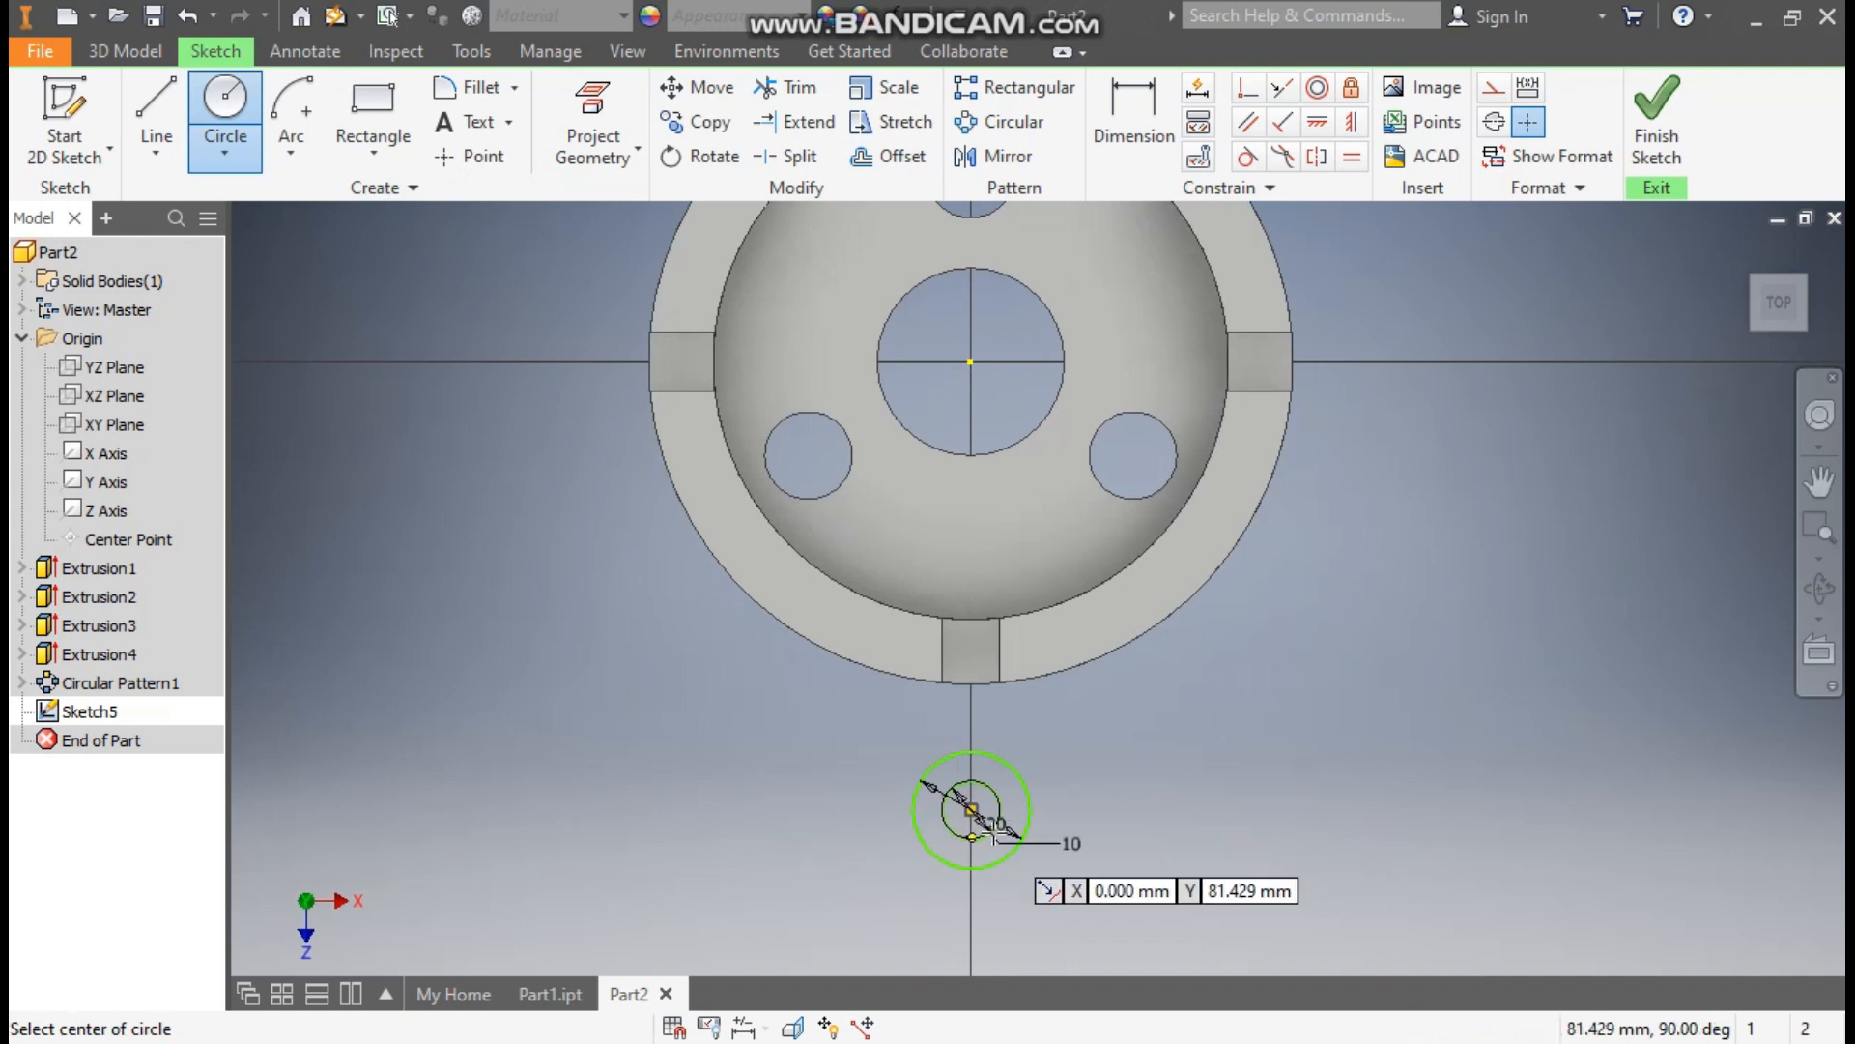
Draw a slanted line on each side from the disc's outer edge to the 20 mm circle.
left_click(157, 104)
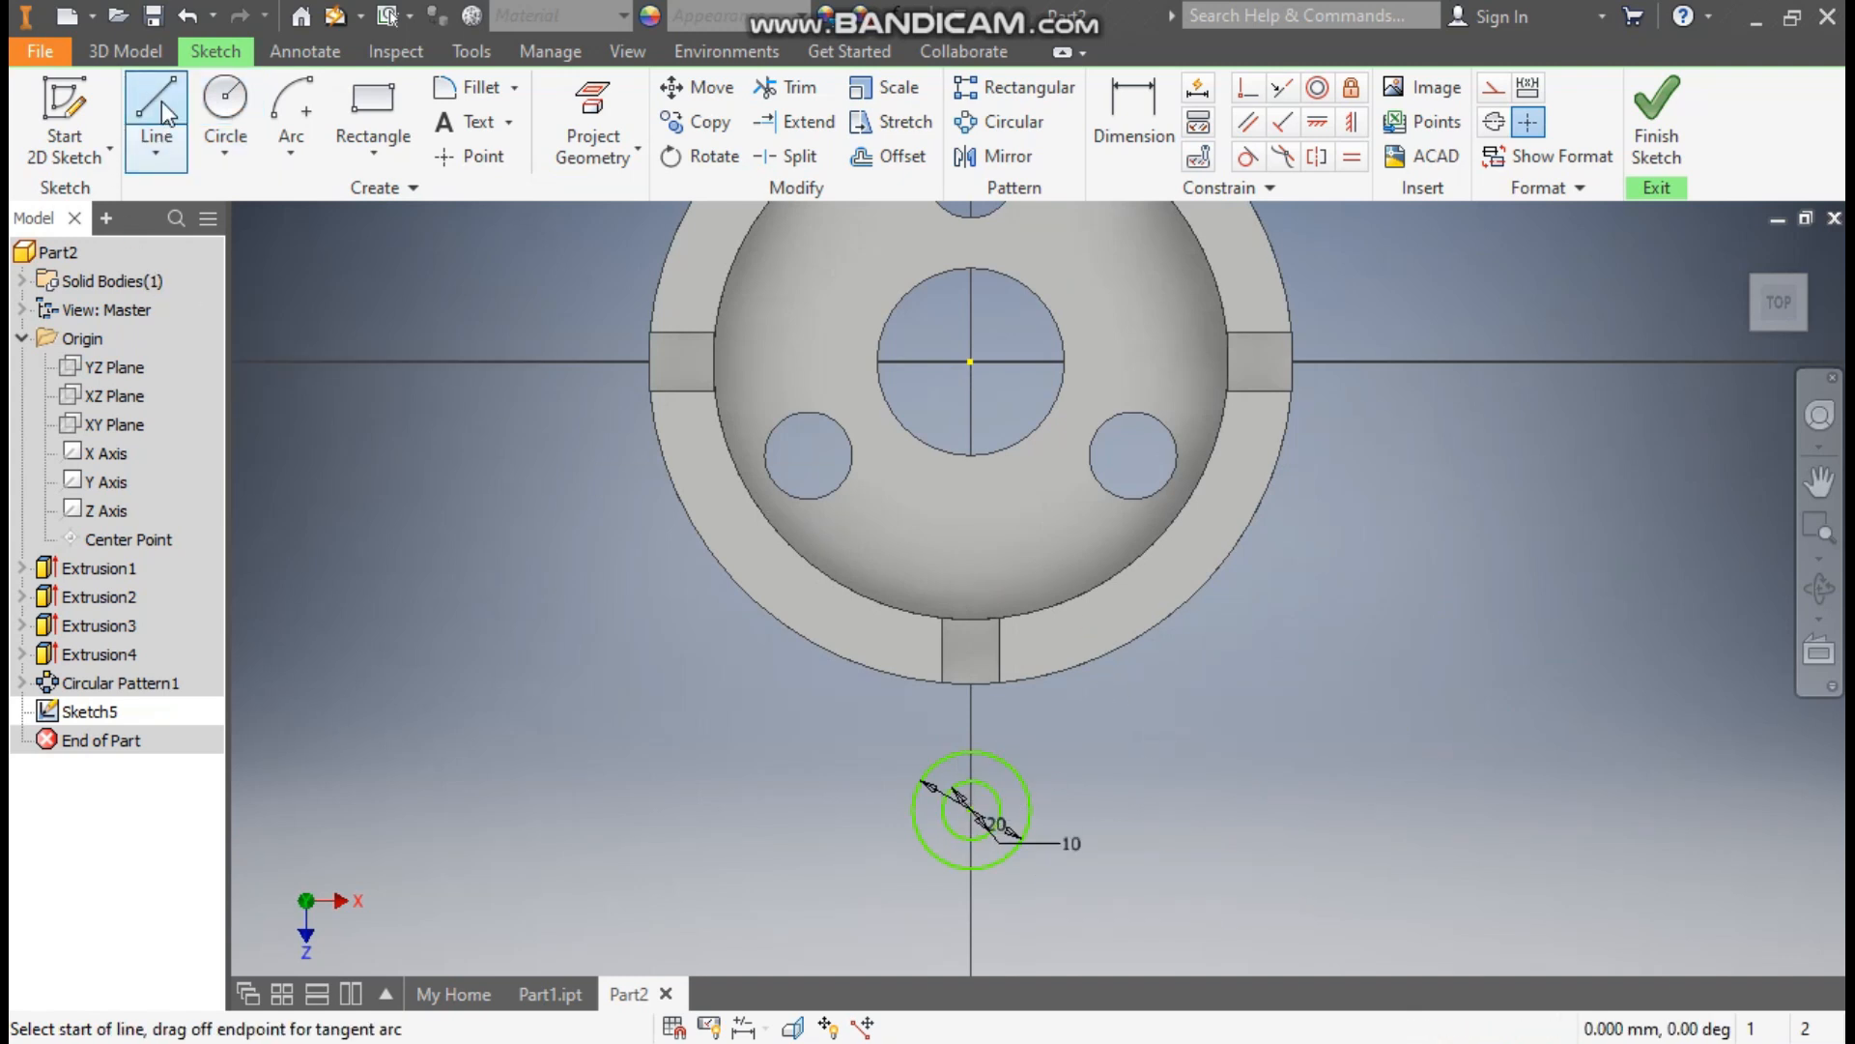
left_click(785, 625)
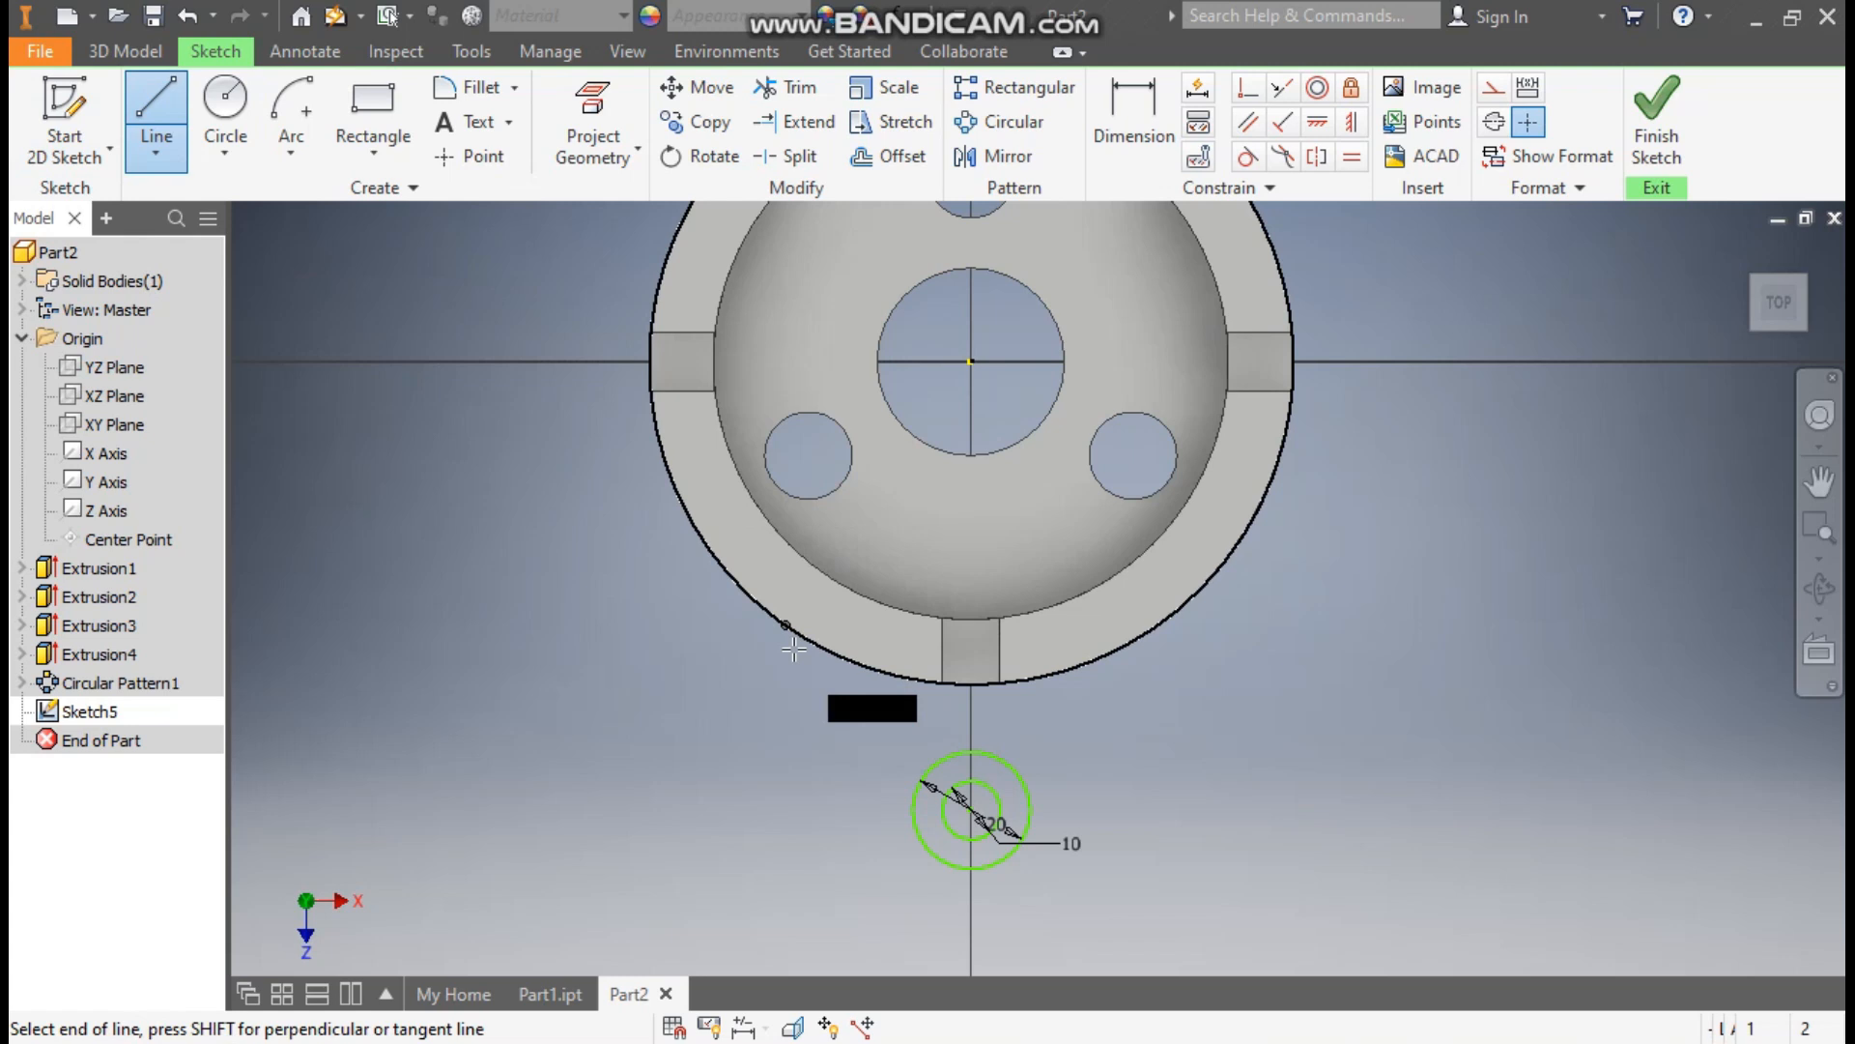
double_click(921, 839)
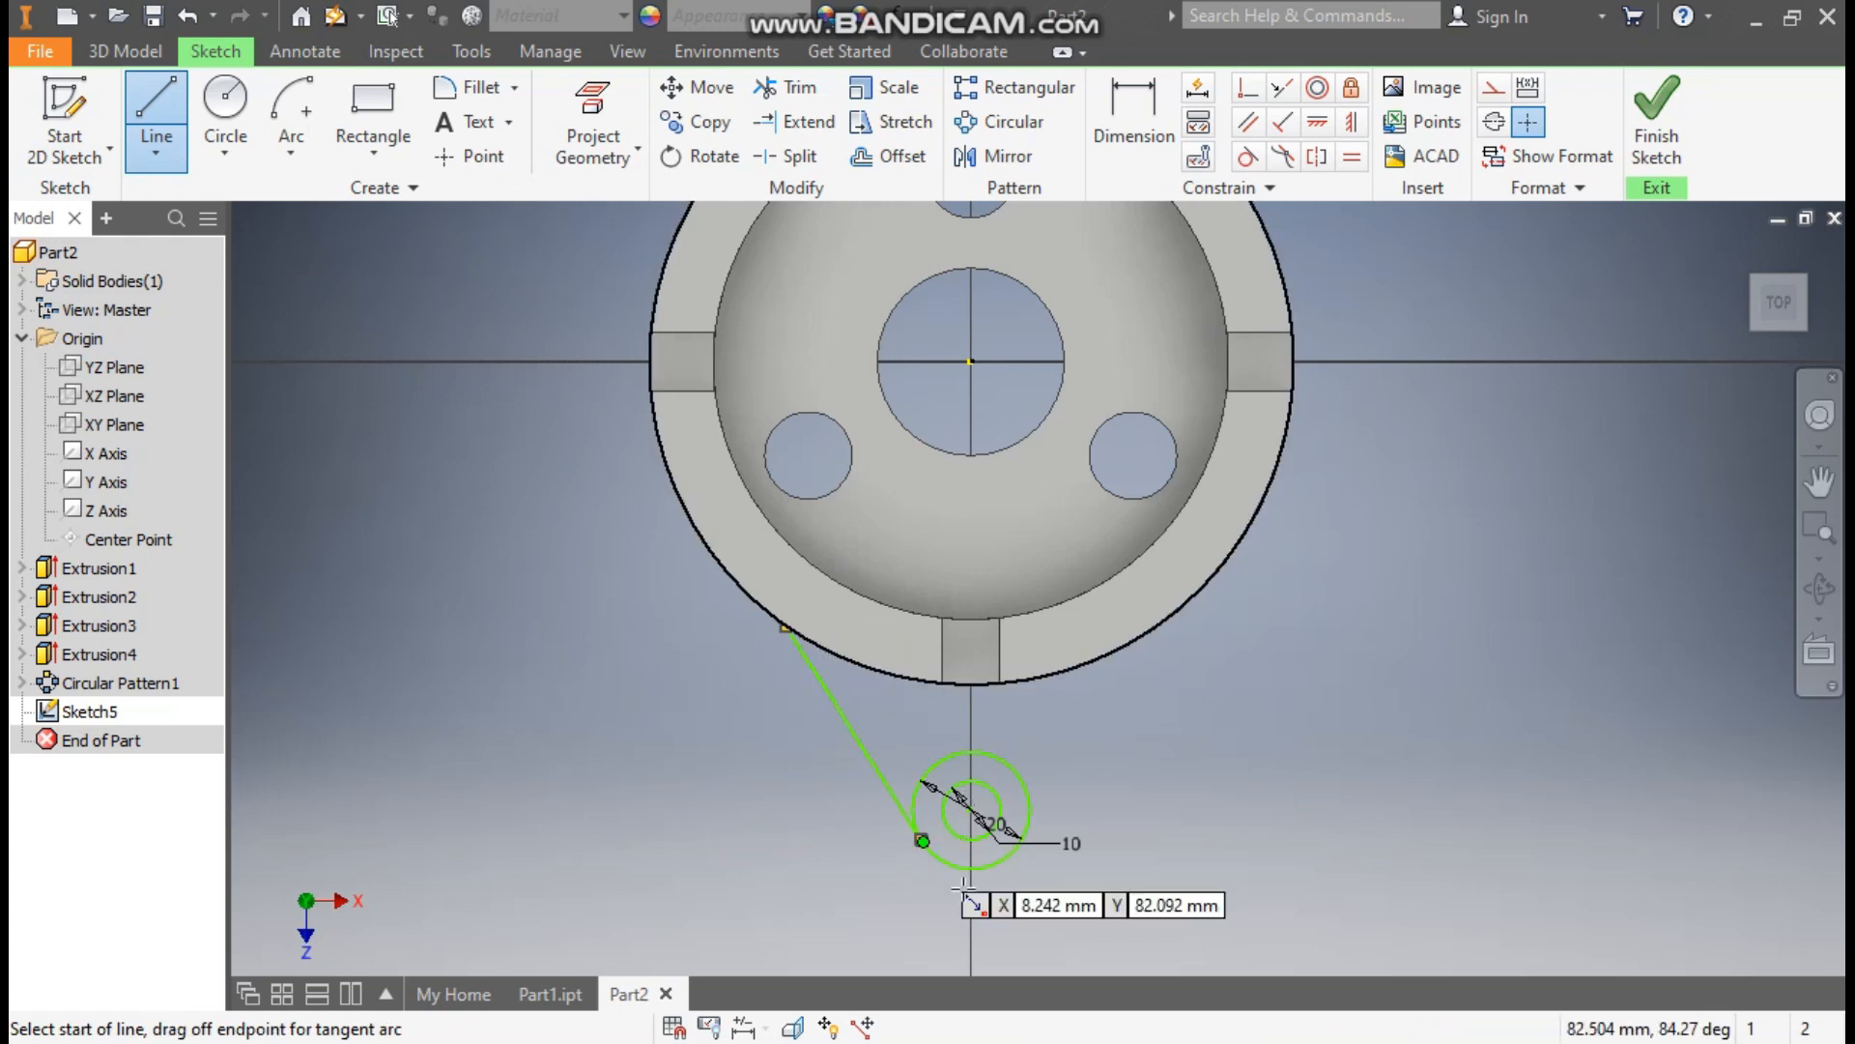
left_click(1125, 664)
double_click(1030, 812)
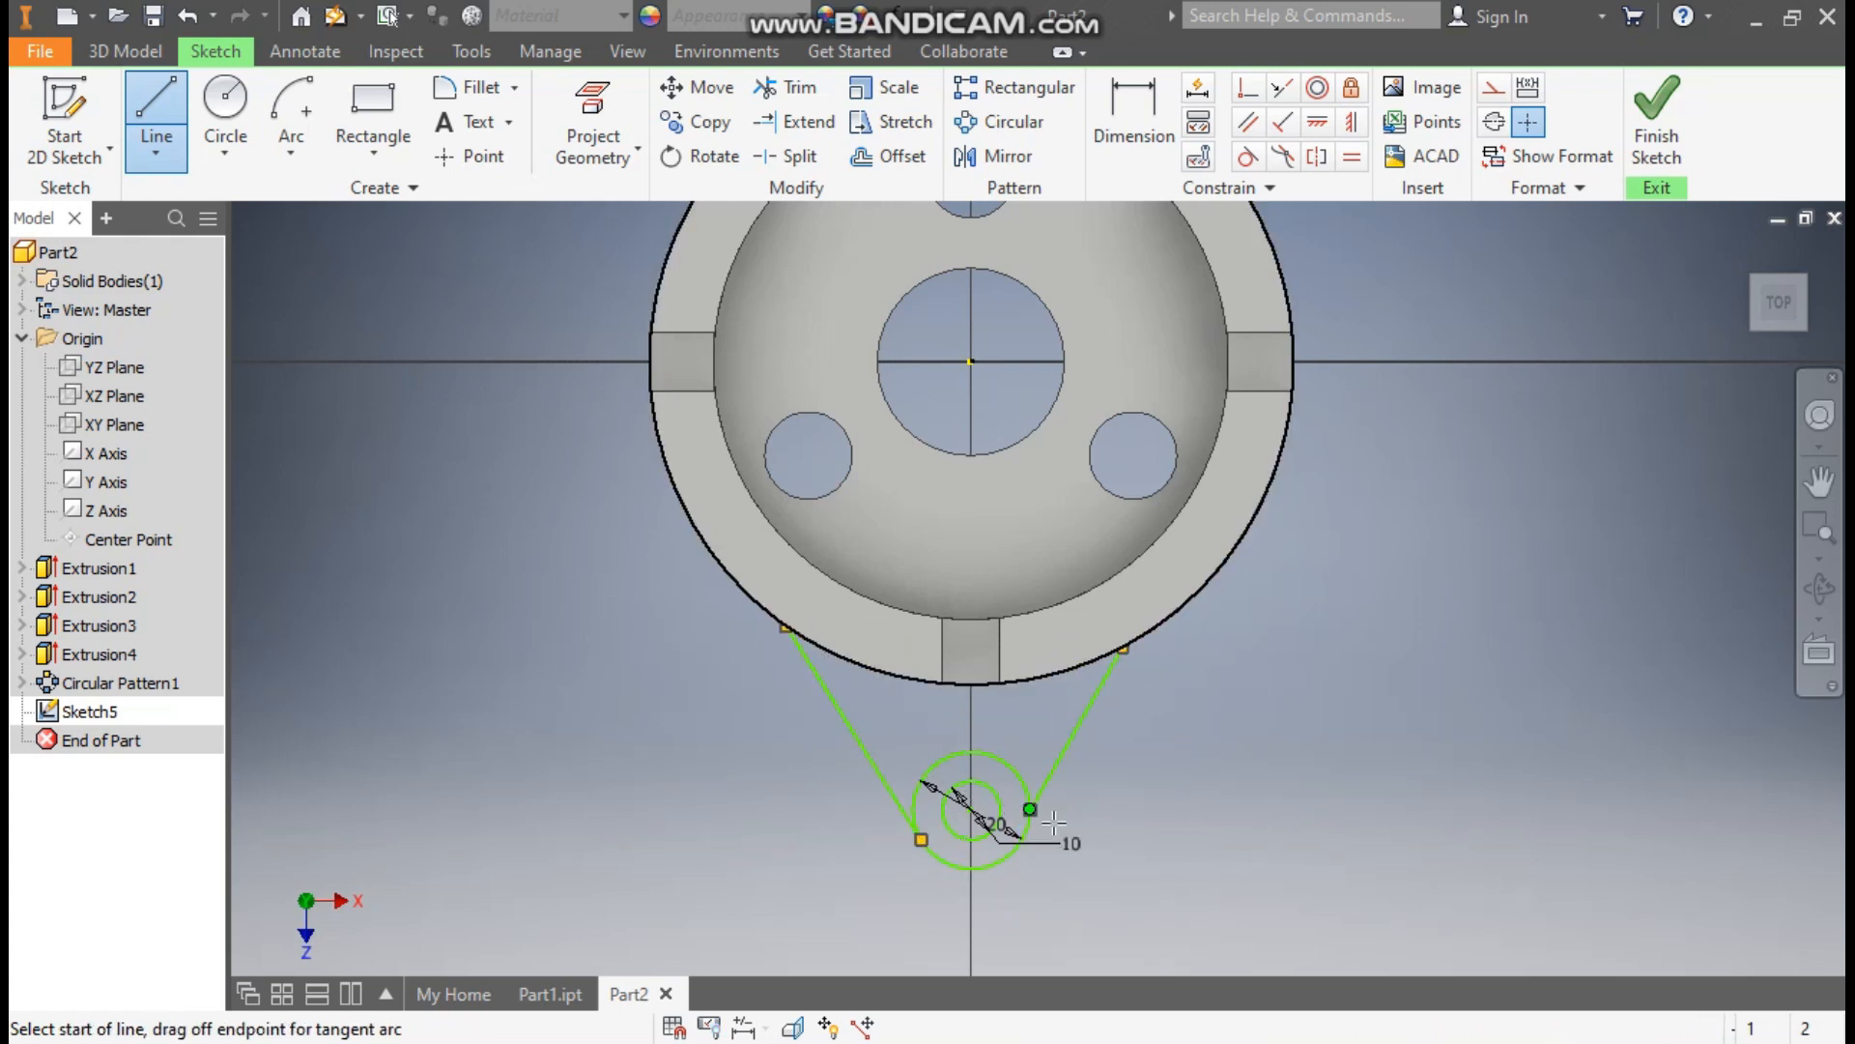
Draw a vertical line from the origin to the centre of the small circles and convert it to construction geometry.
left_click(971, 361)
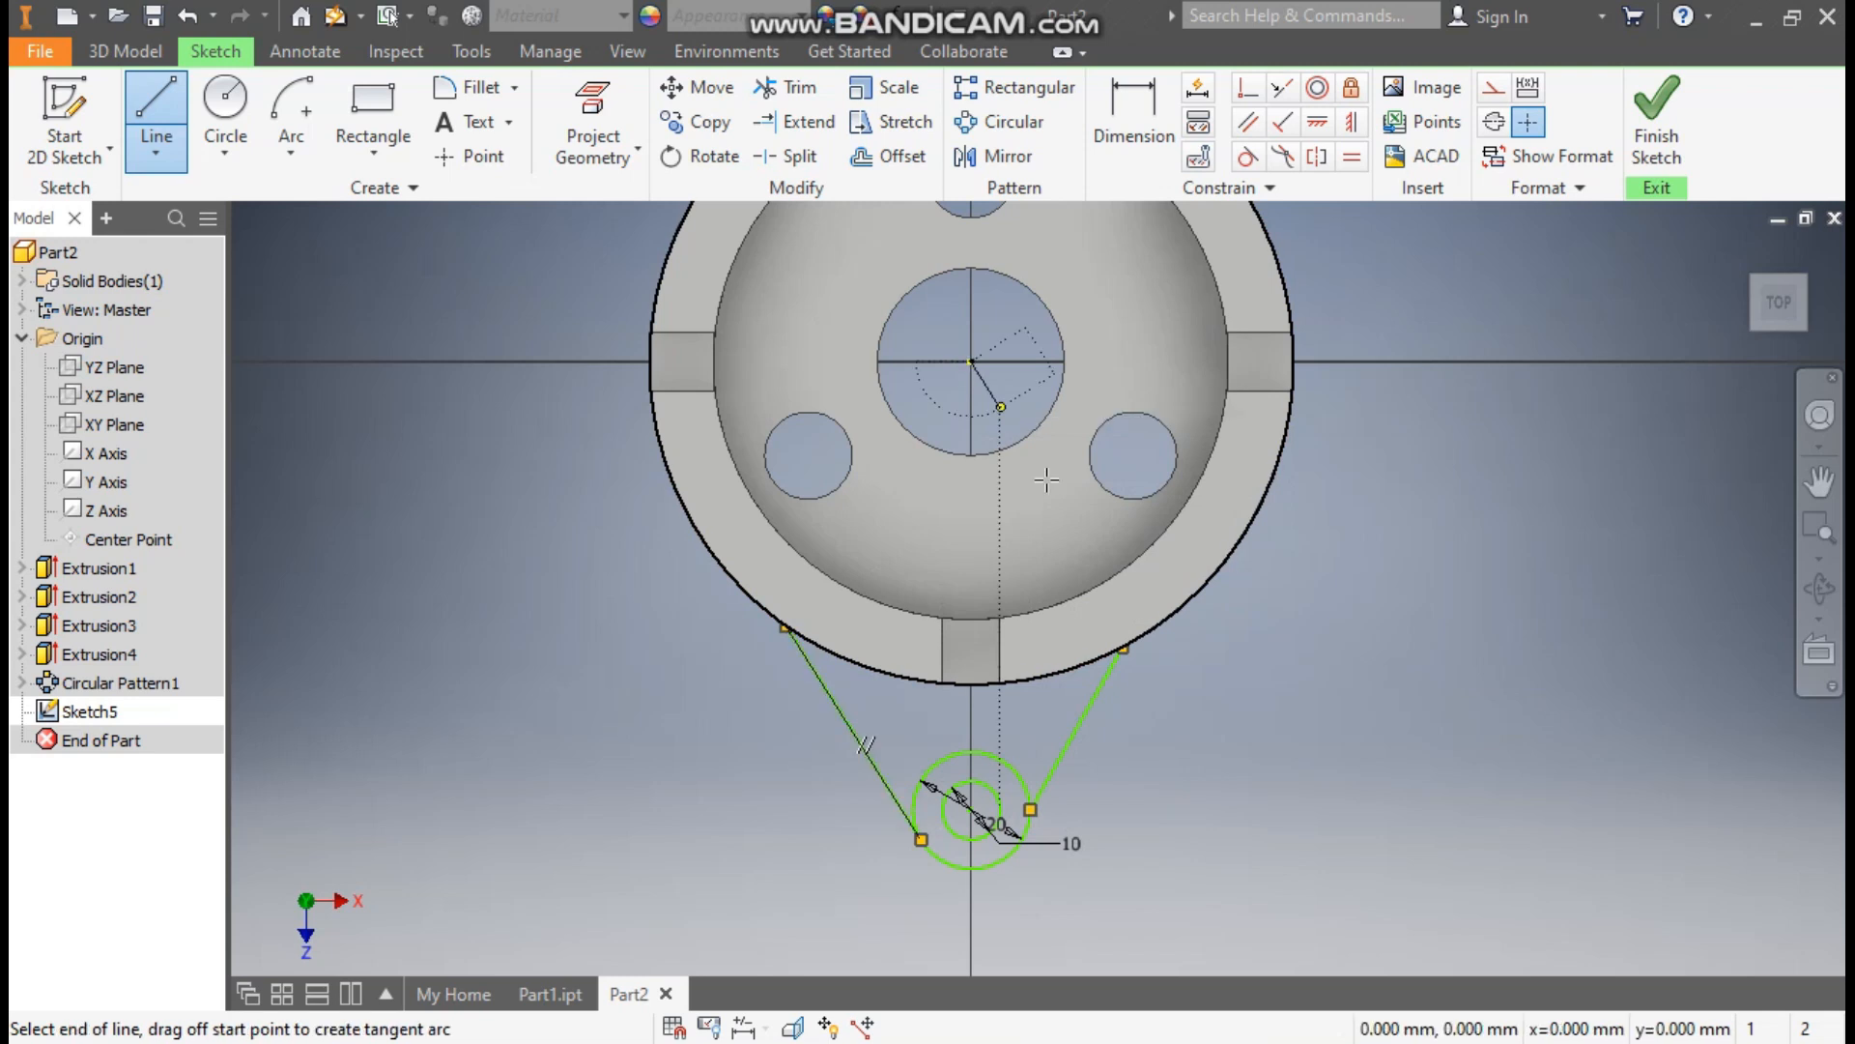
left_click(971, 810)
key("Escape")
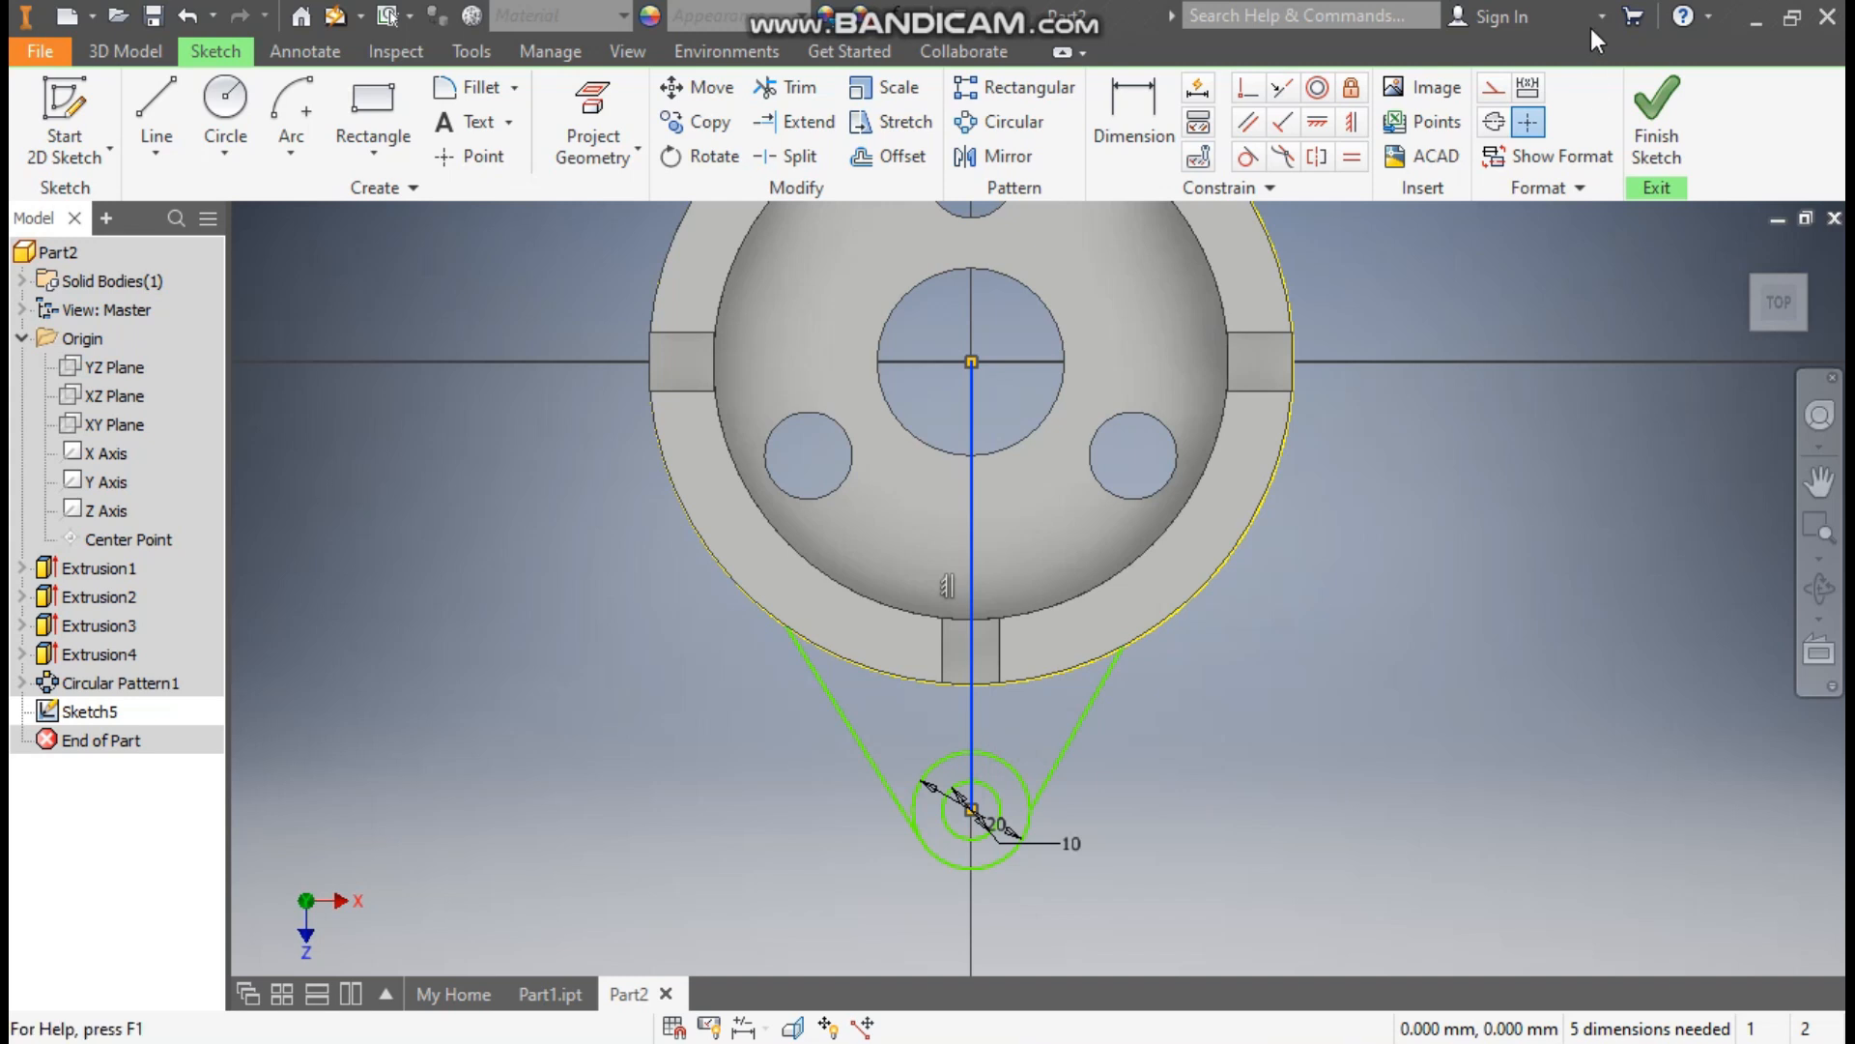
left_click(1505, 85)
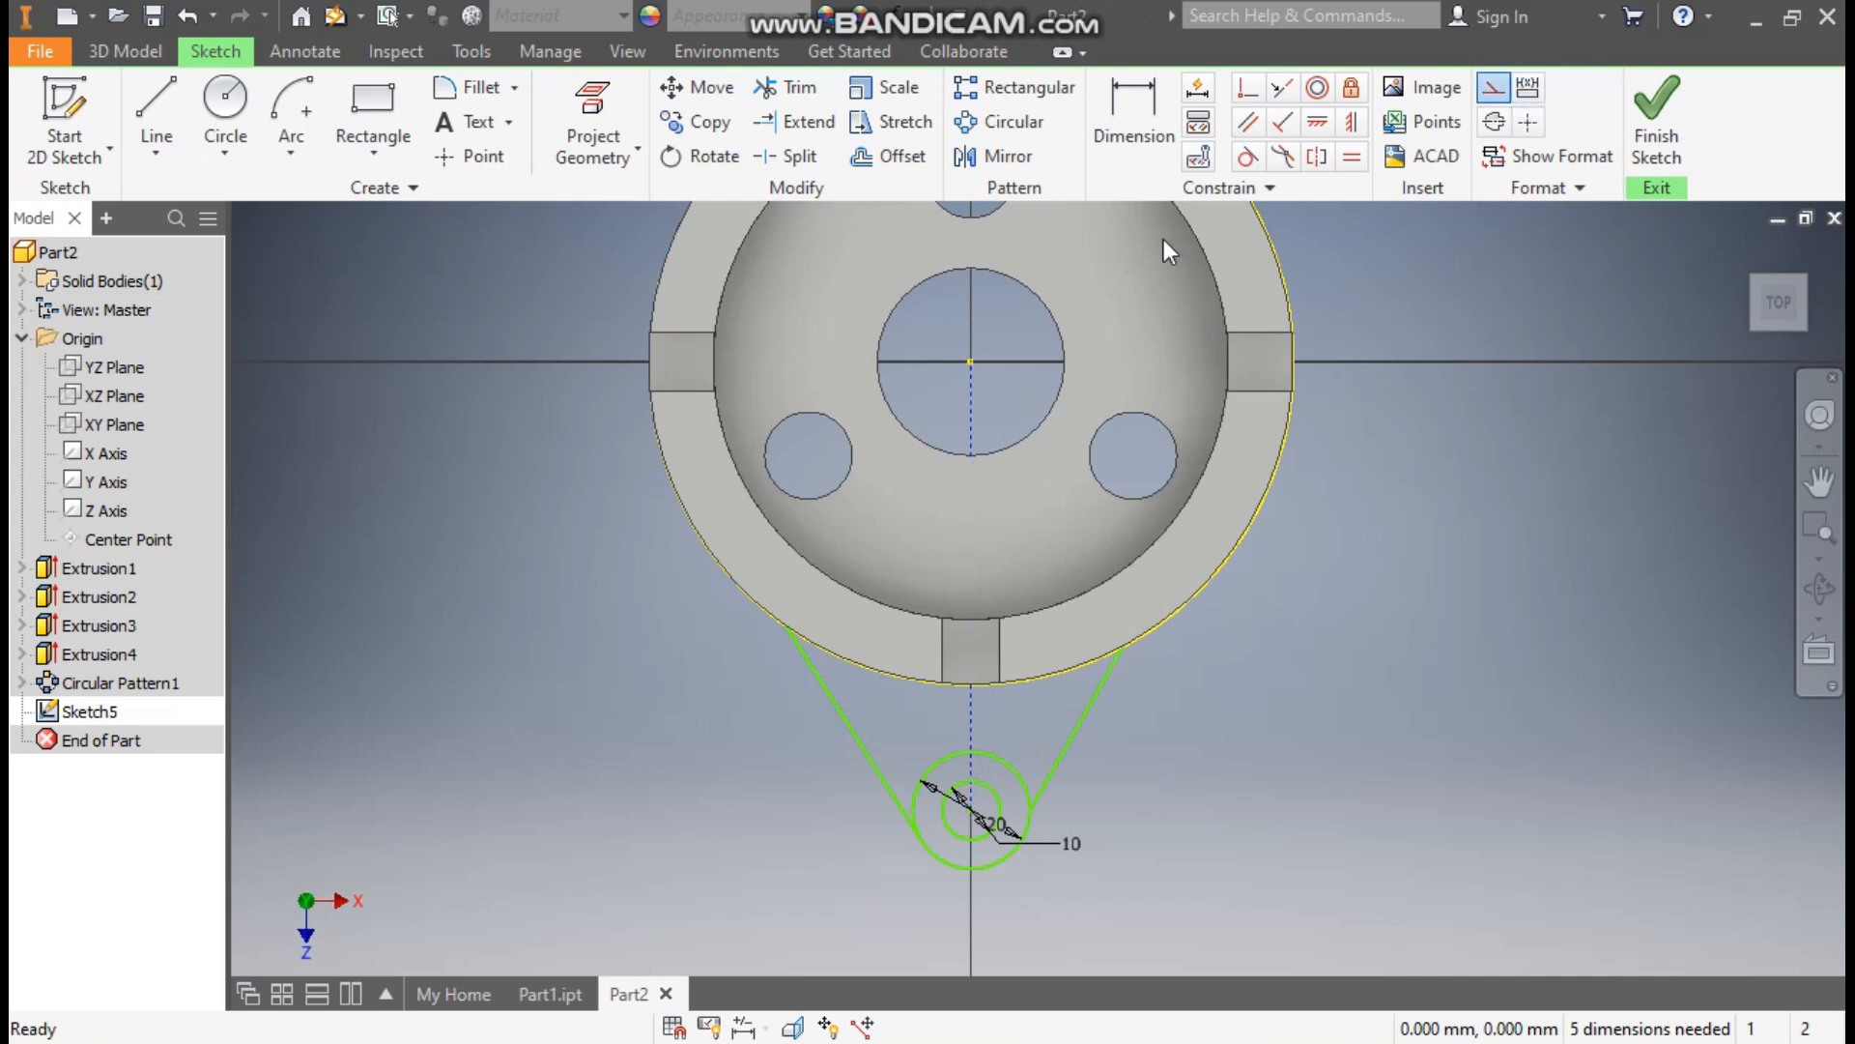
Dimension the construction line's length as 68 mm.
left_click(1140, 114)
left_click(965, 400)
left_click(1429, 531)
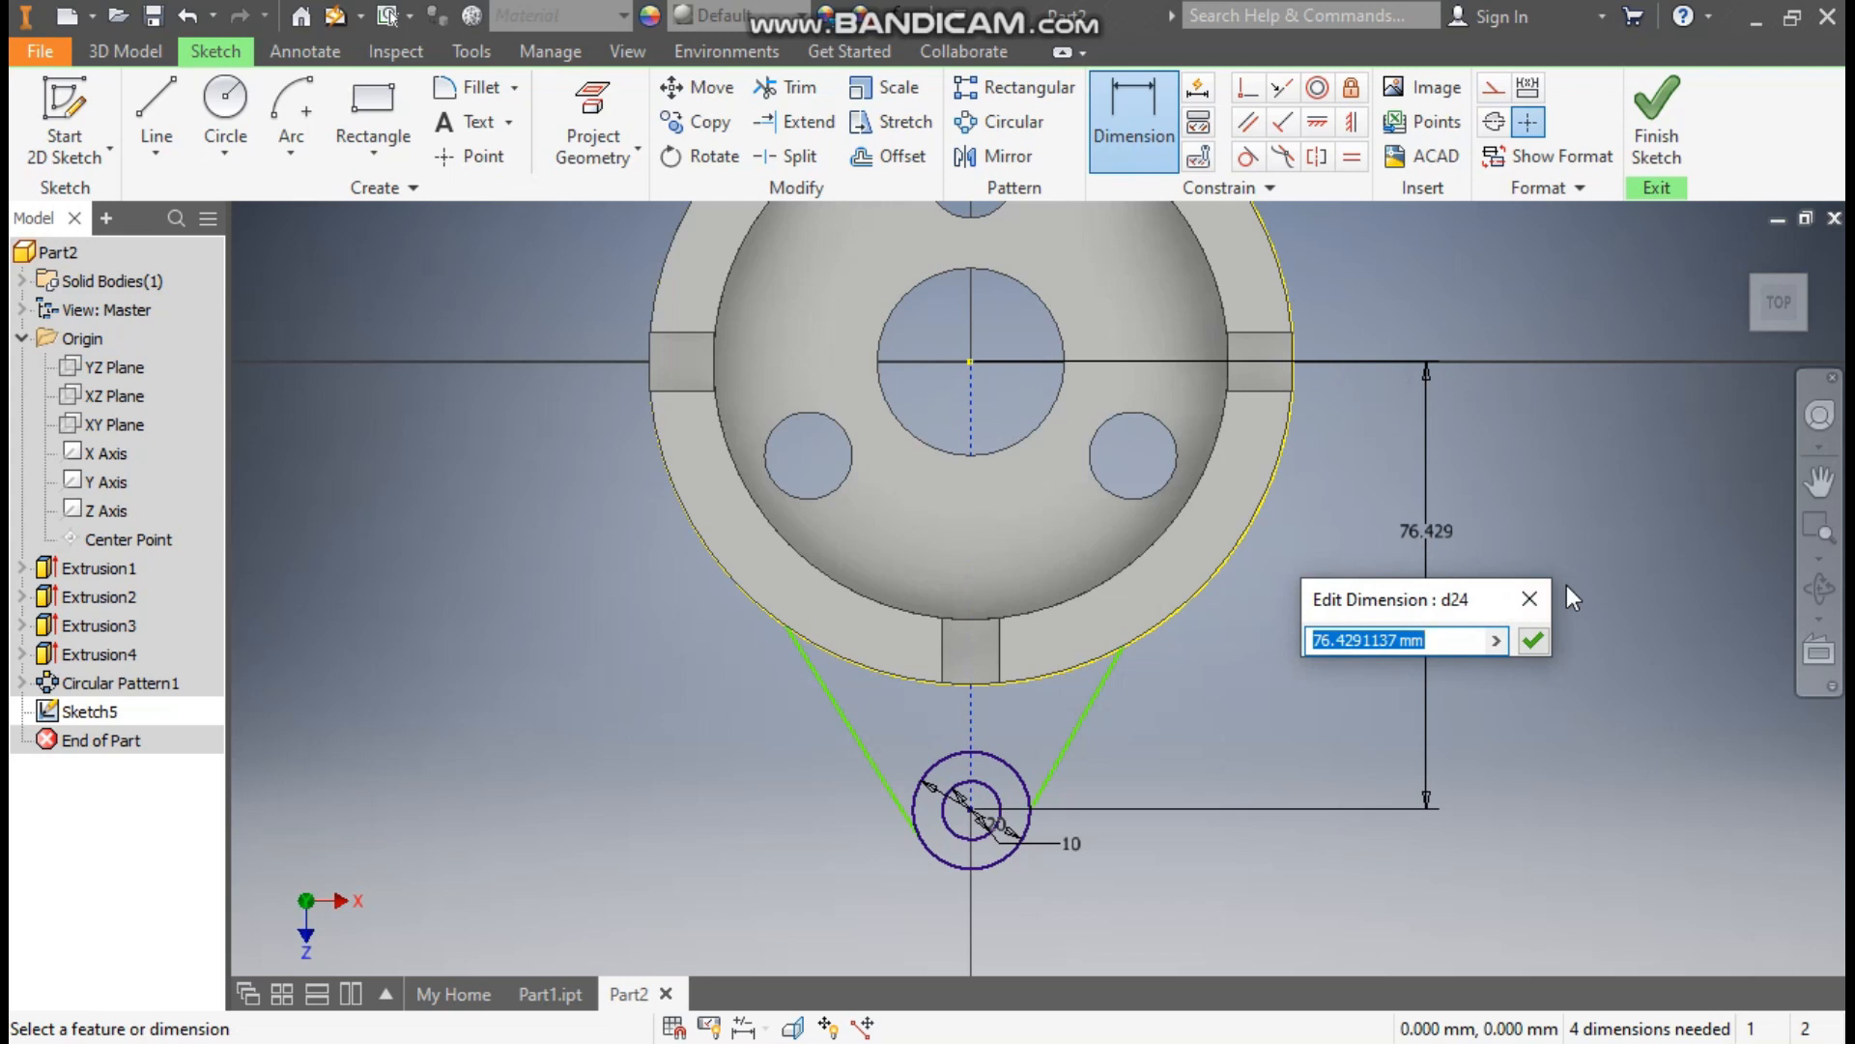
type("68")
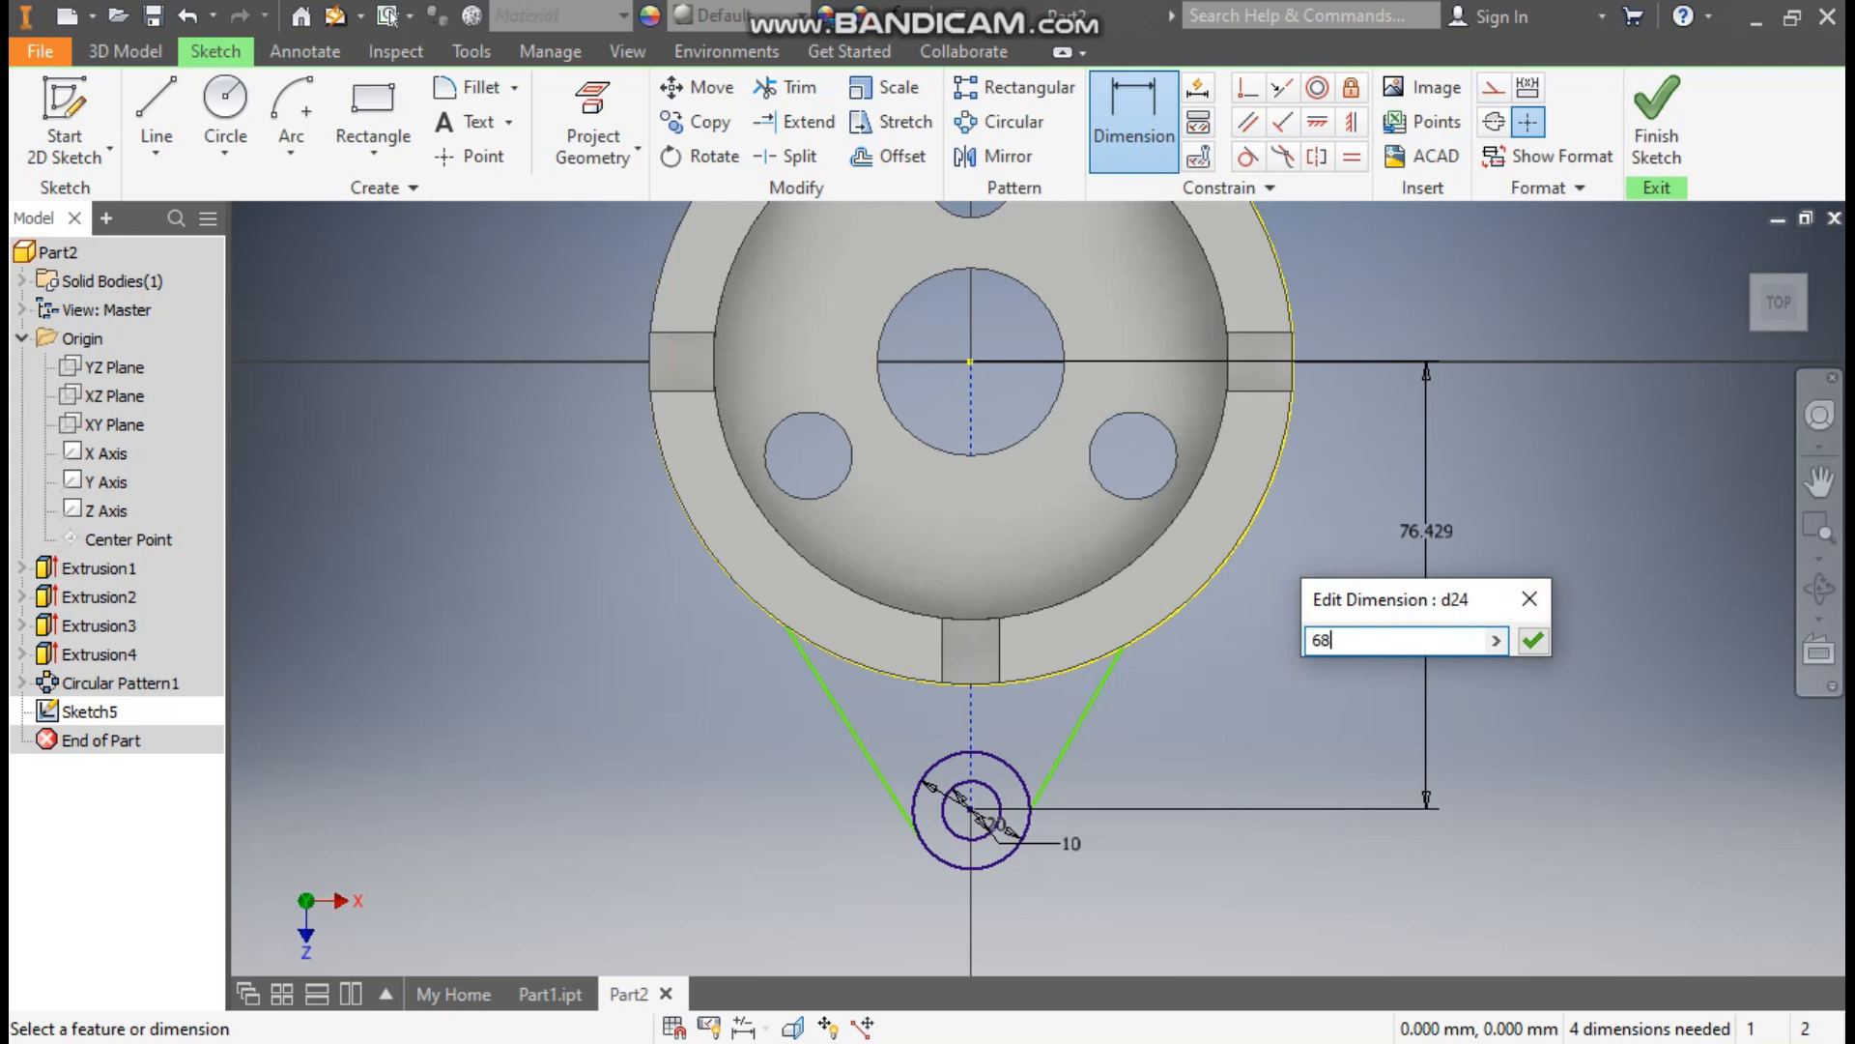
key("Return")
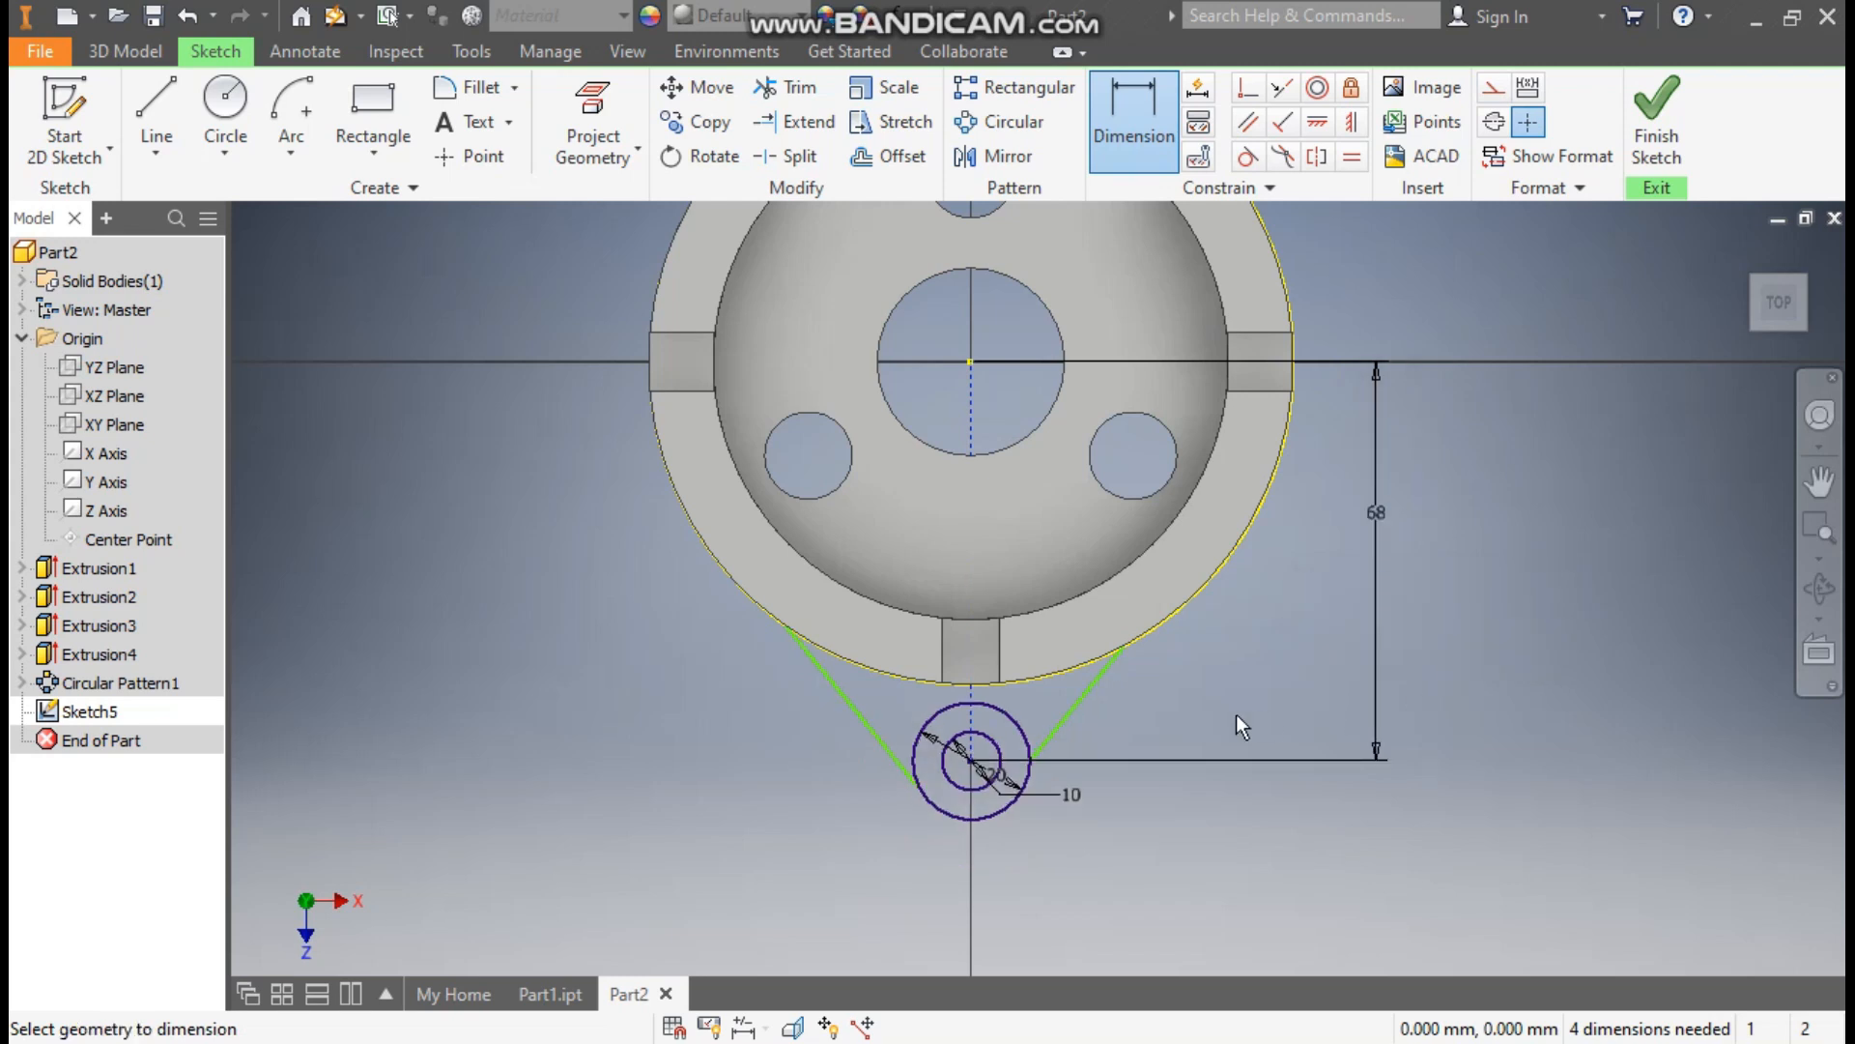
Dimension the angle between each slanted side line and the vertical construction line as 15 degrees.
left_click(1079, 704)
left_click(973, 695)
left_click(1040, 547)
type("15")
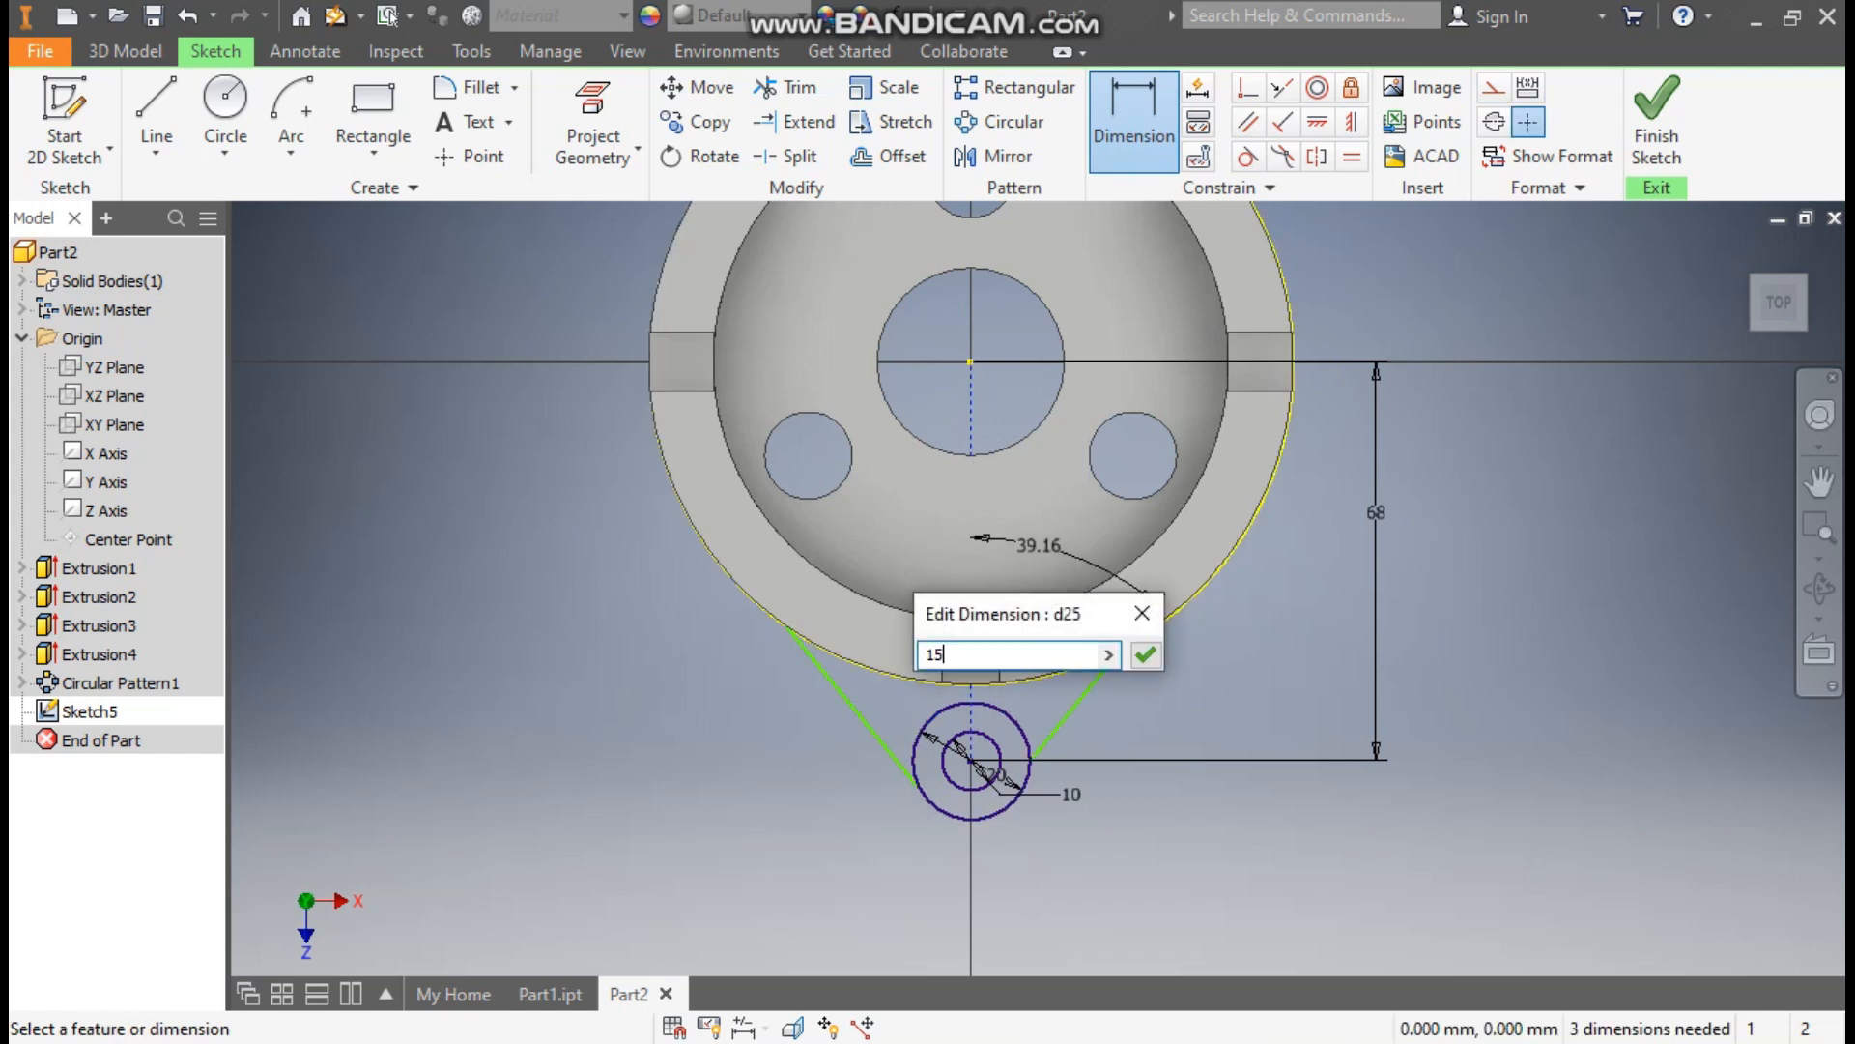
key("Return")
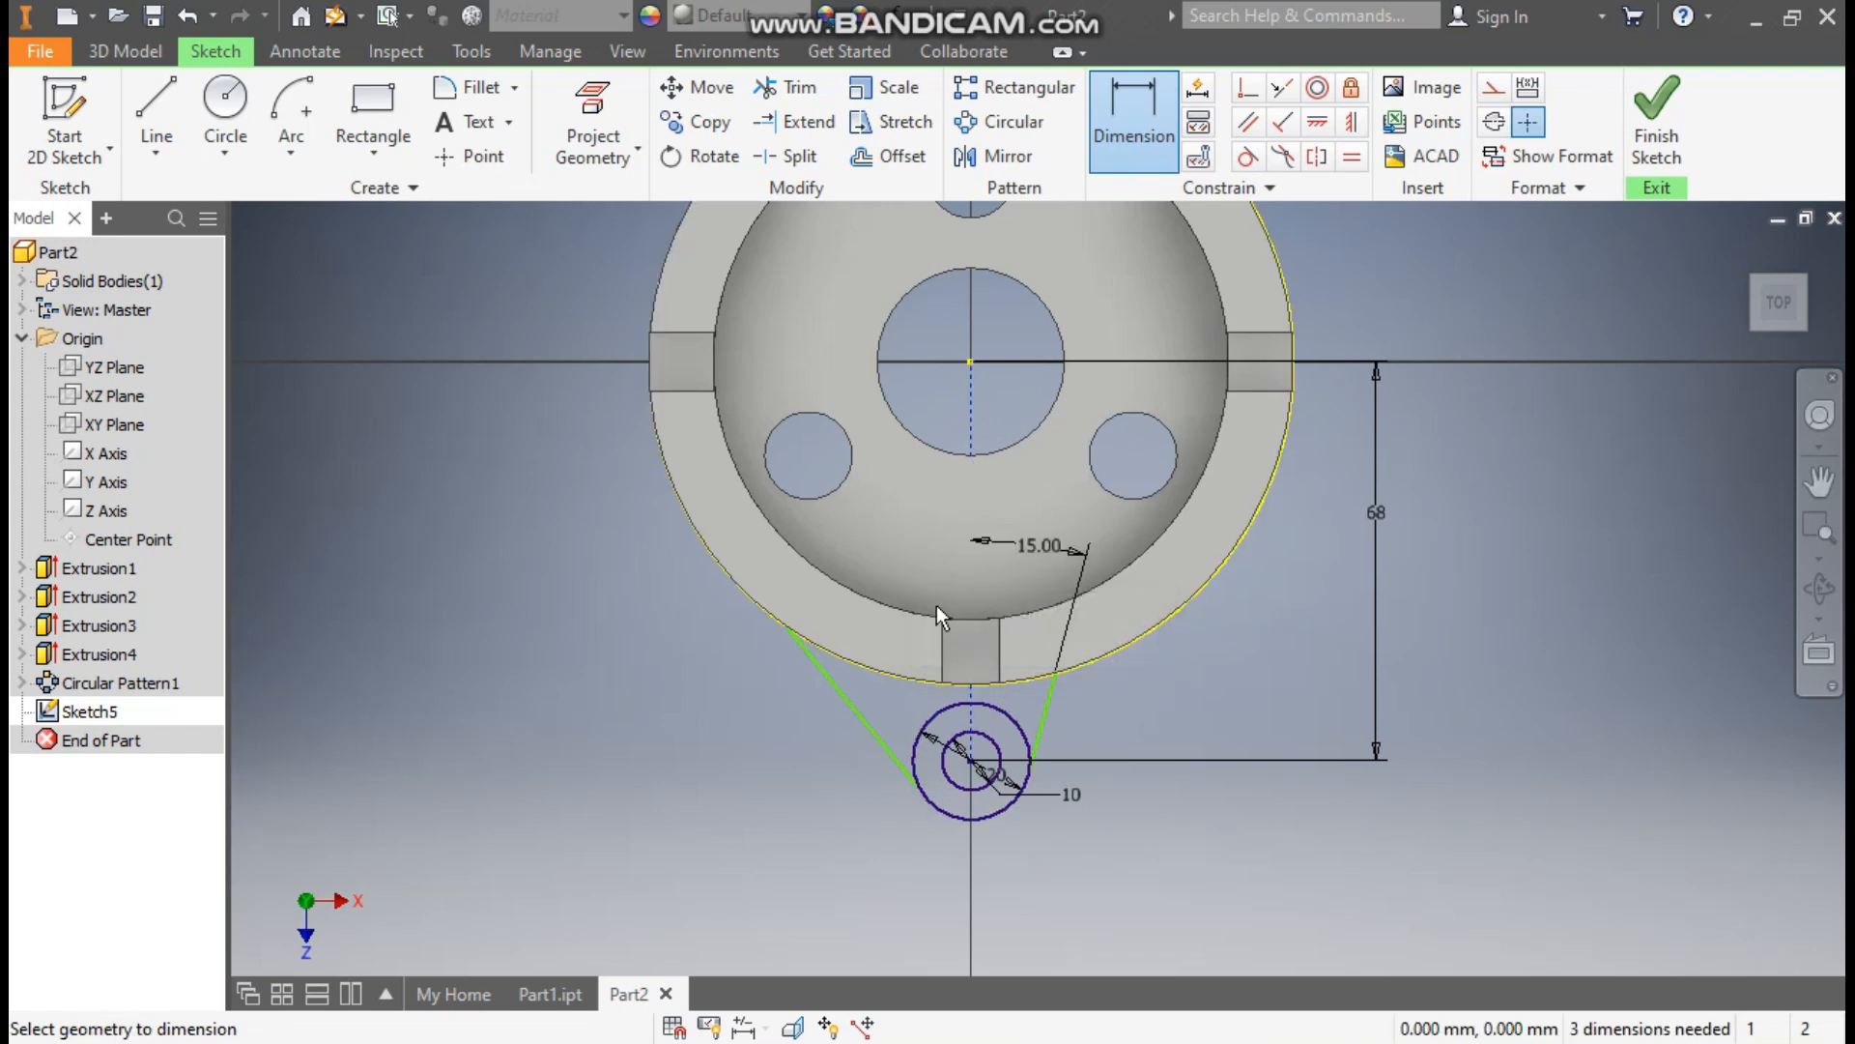
left_click(851, 705)
left_click(982, 505)
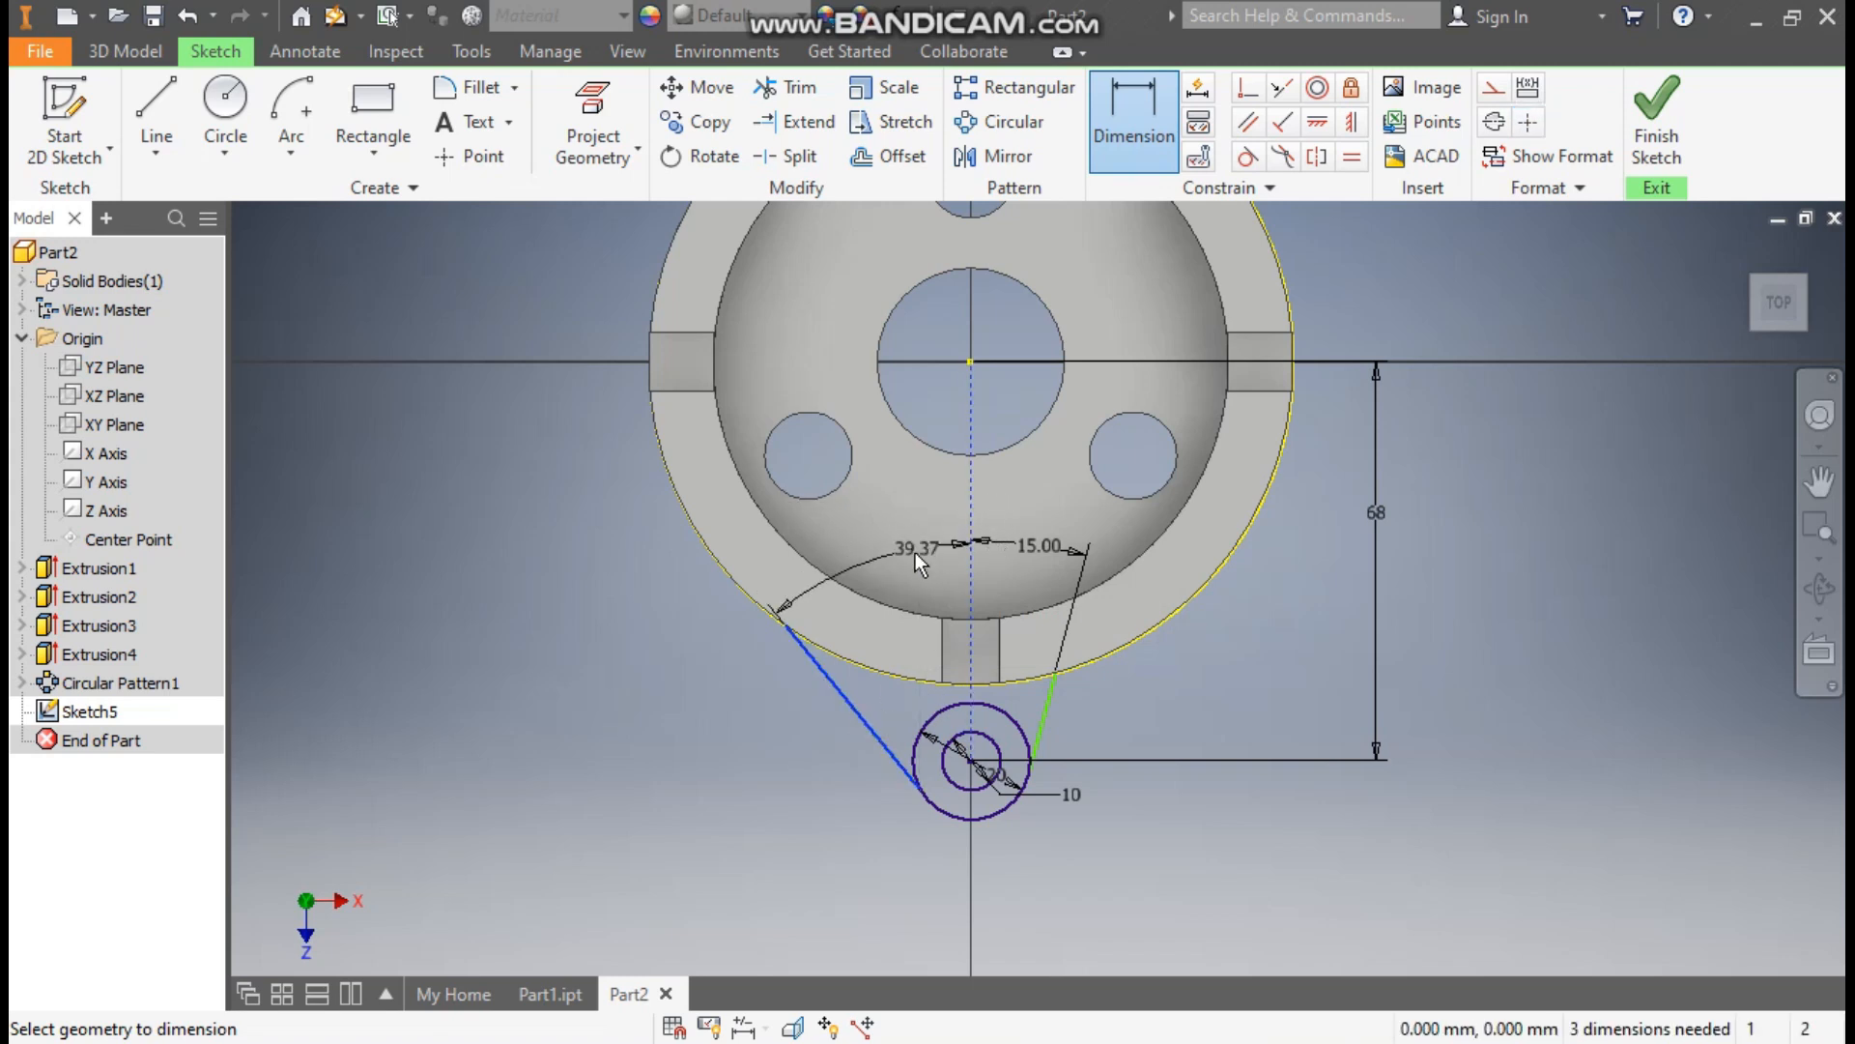
left_click(907, 555)
type("15")
key("Return")
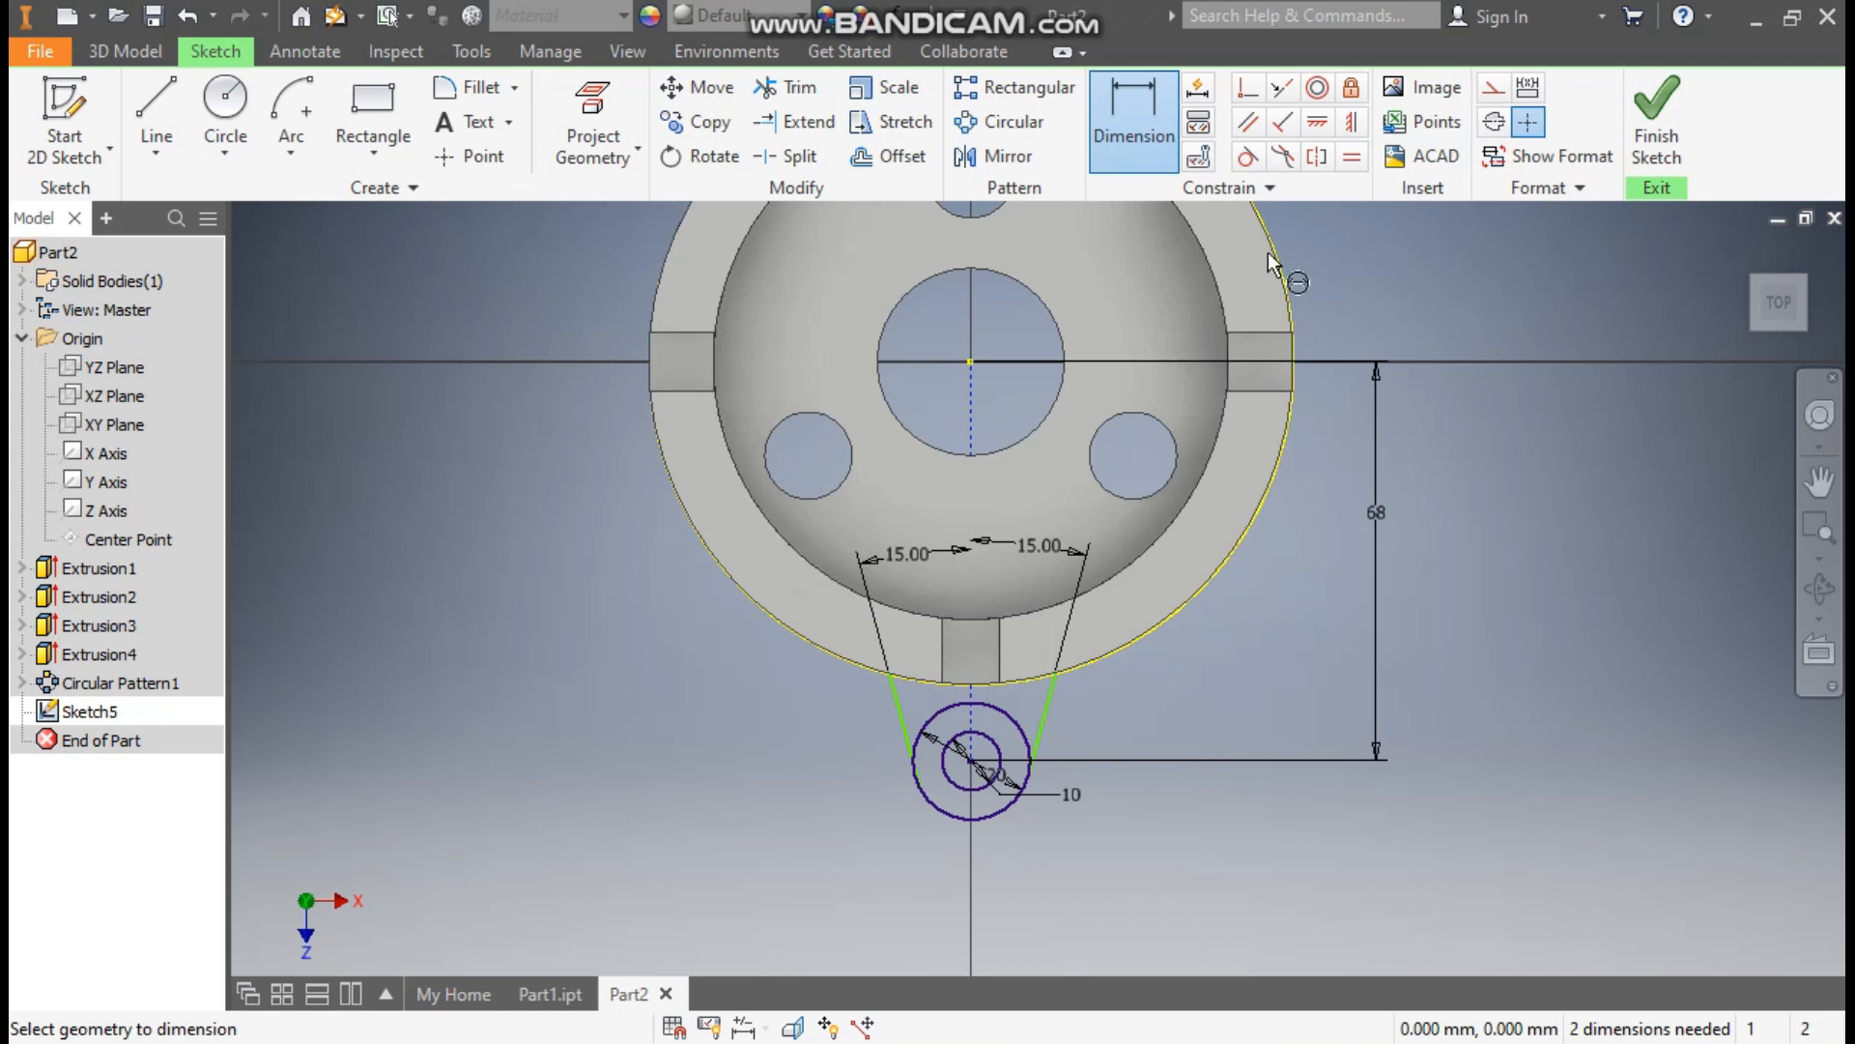
Apply tangent constraints between both slanted side lines and the 20 mm circle.
left_click(1246, 157)
left_click(1050, 715)
left_click(1026, 738)
scroll(923, 739, "up", 3)
left_click(884, 688)
left_click(926, 706)
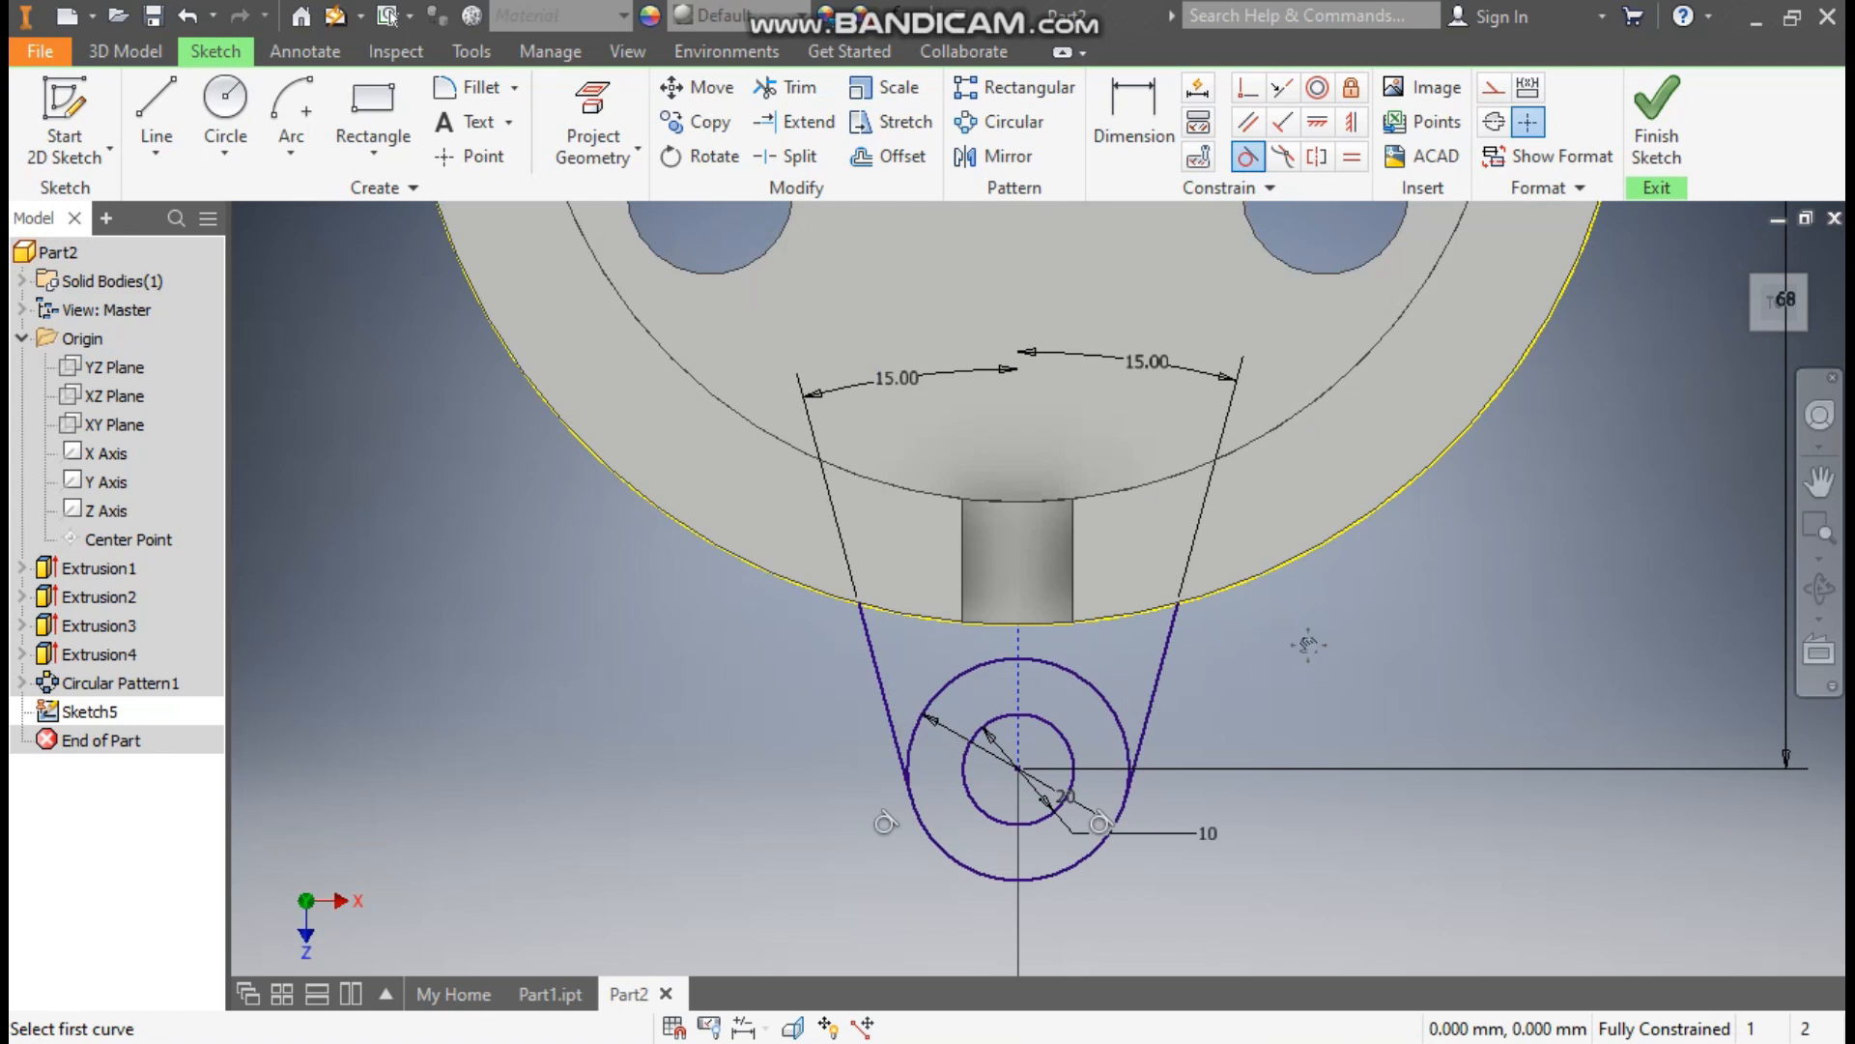
scroll(1308, 645, "down", 1)
middle_click_drag(1307, 644, 1247, 669)
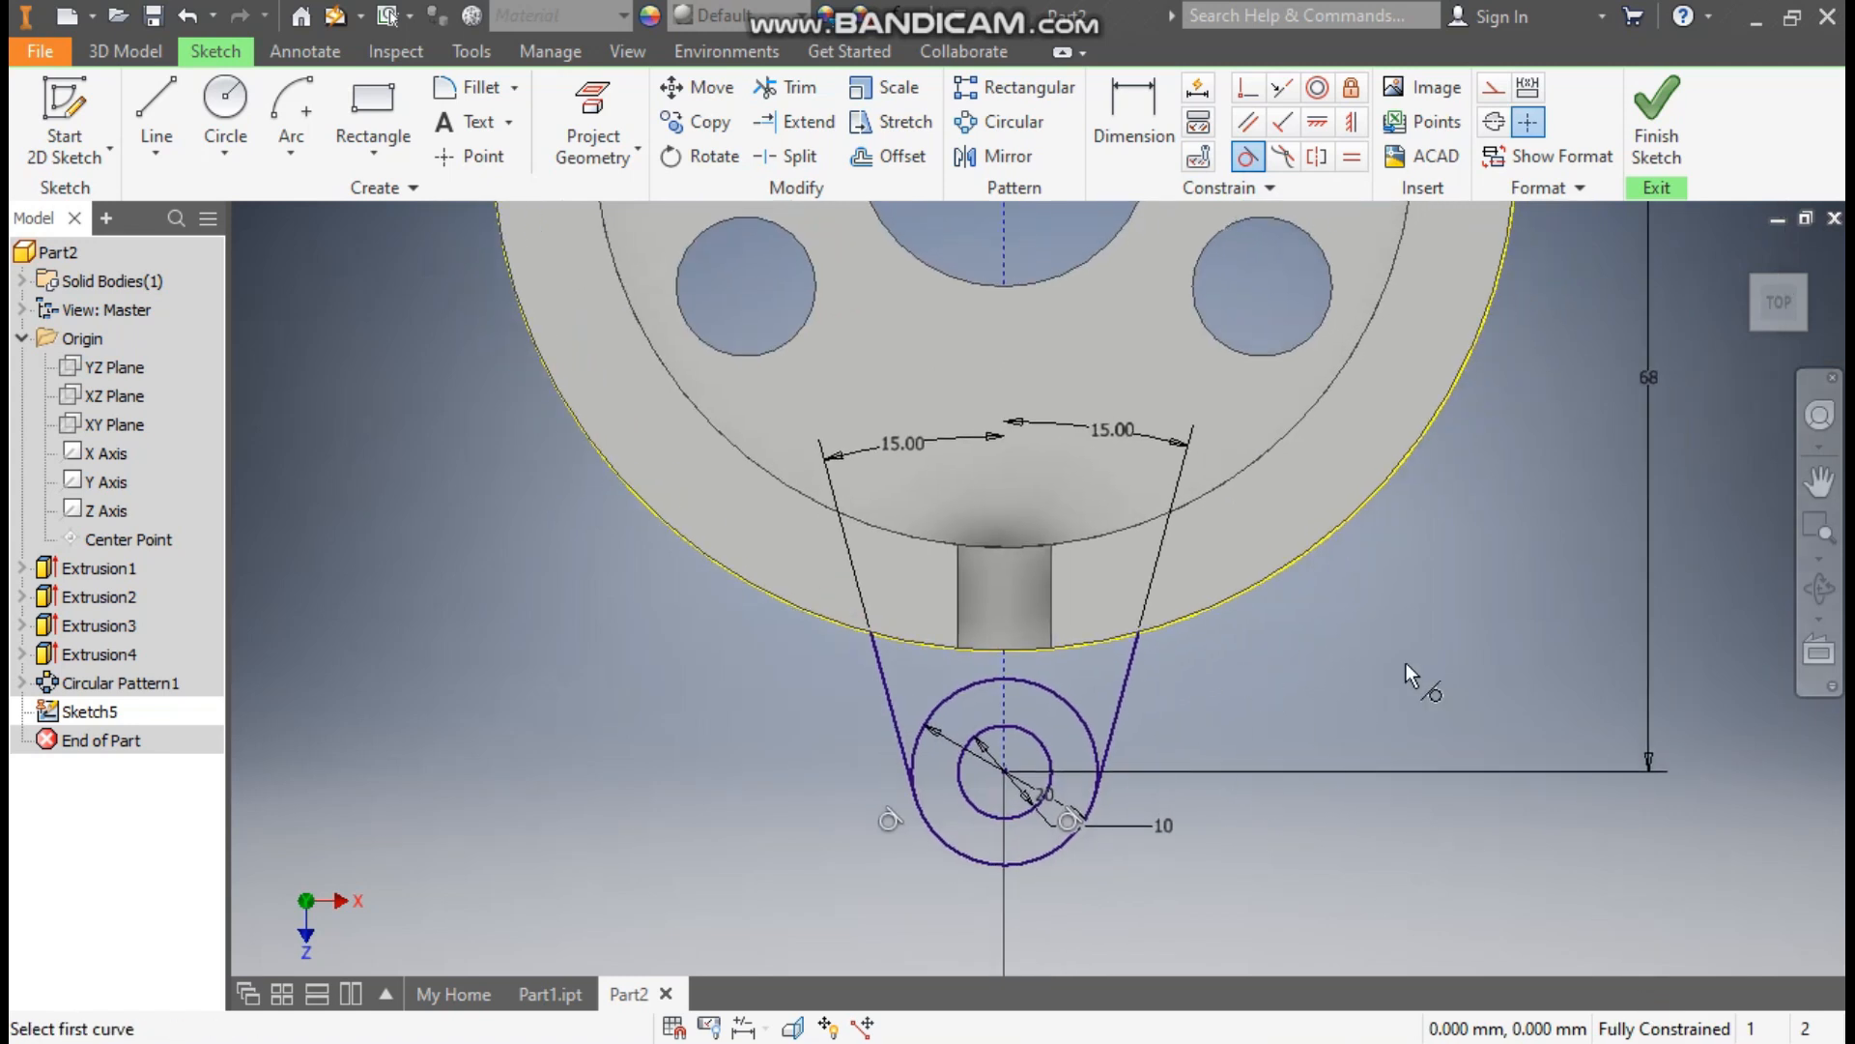
key("Escape")
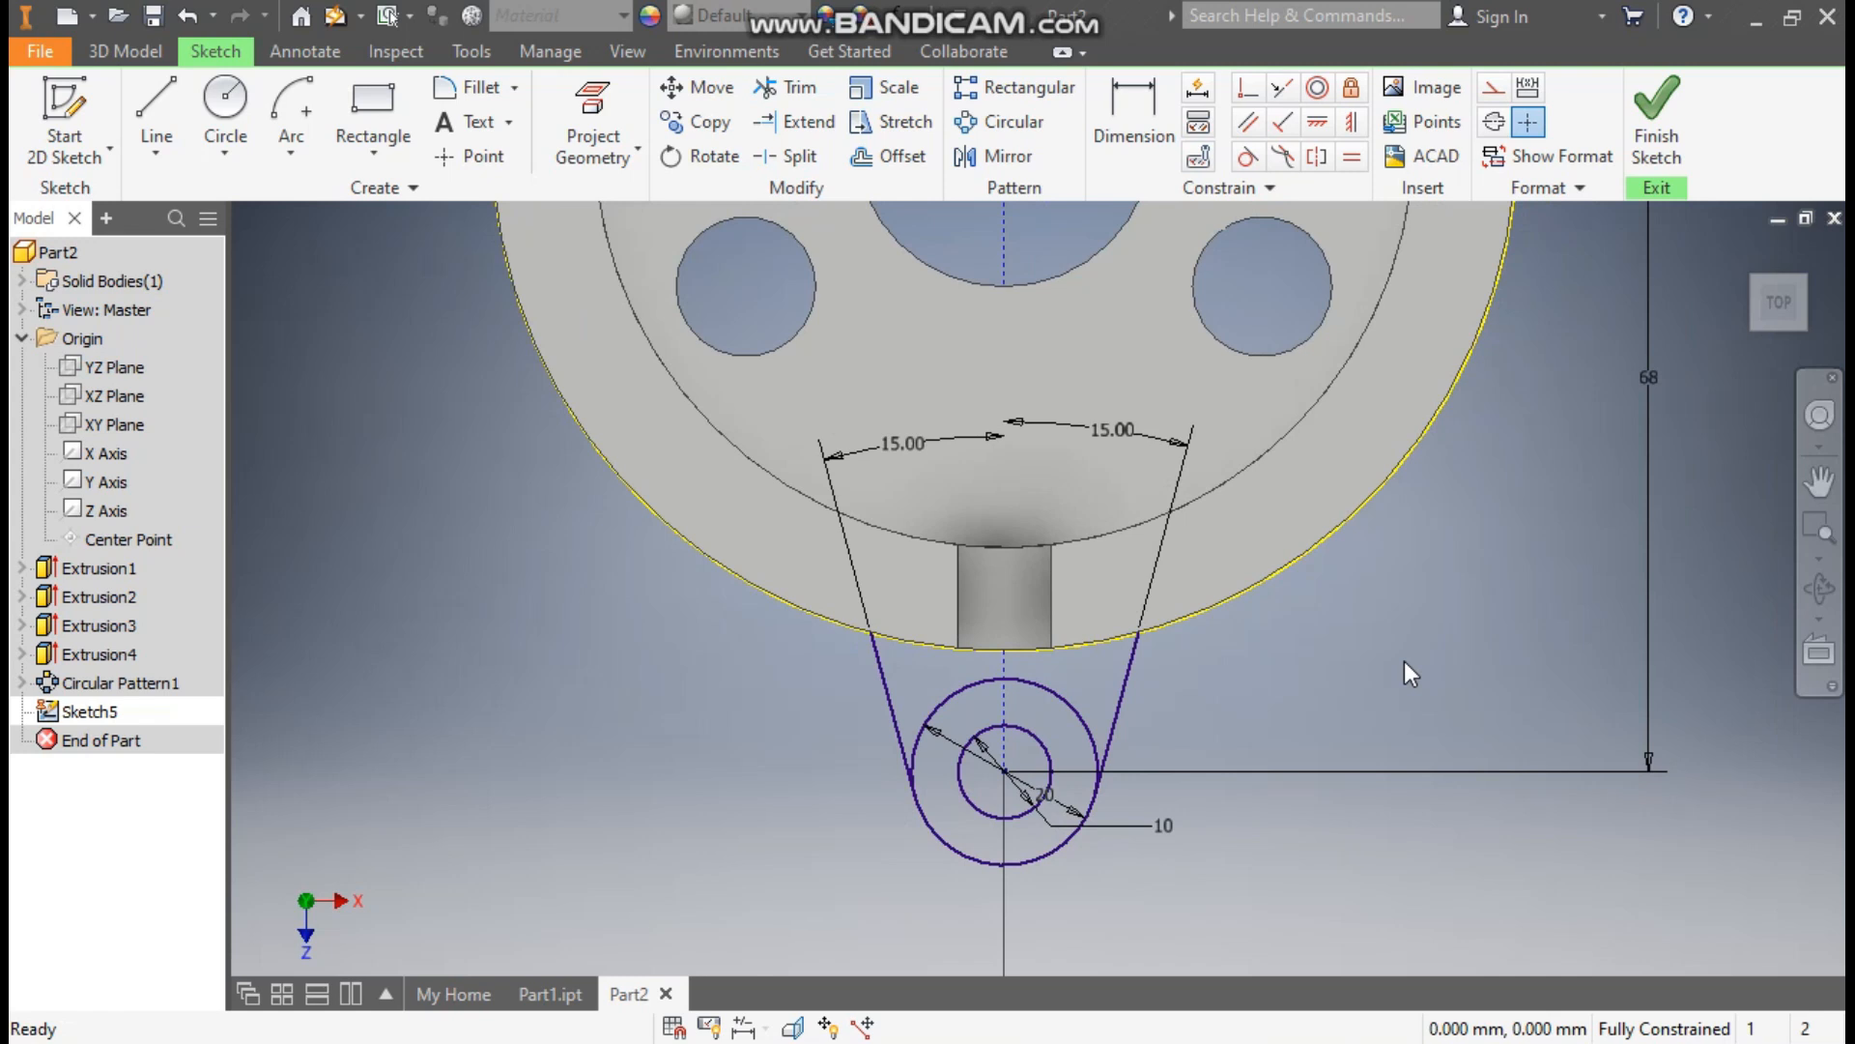
Draw a centre-point arc about the origin along the disc's outer edge, joining the inner ends of the two slanted lines.
left_click(309, 159)
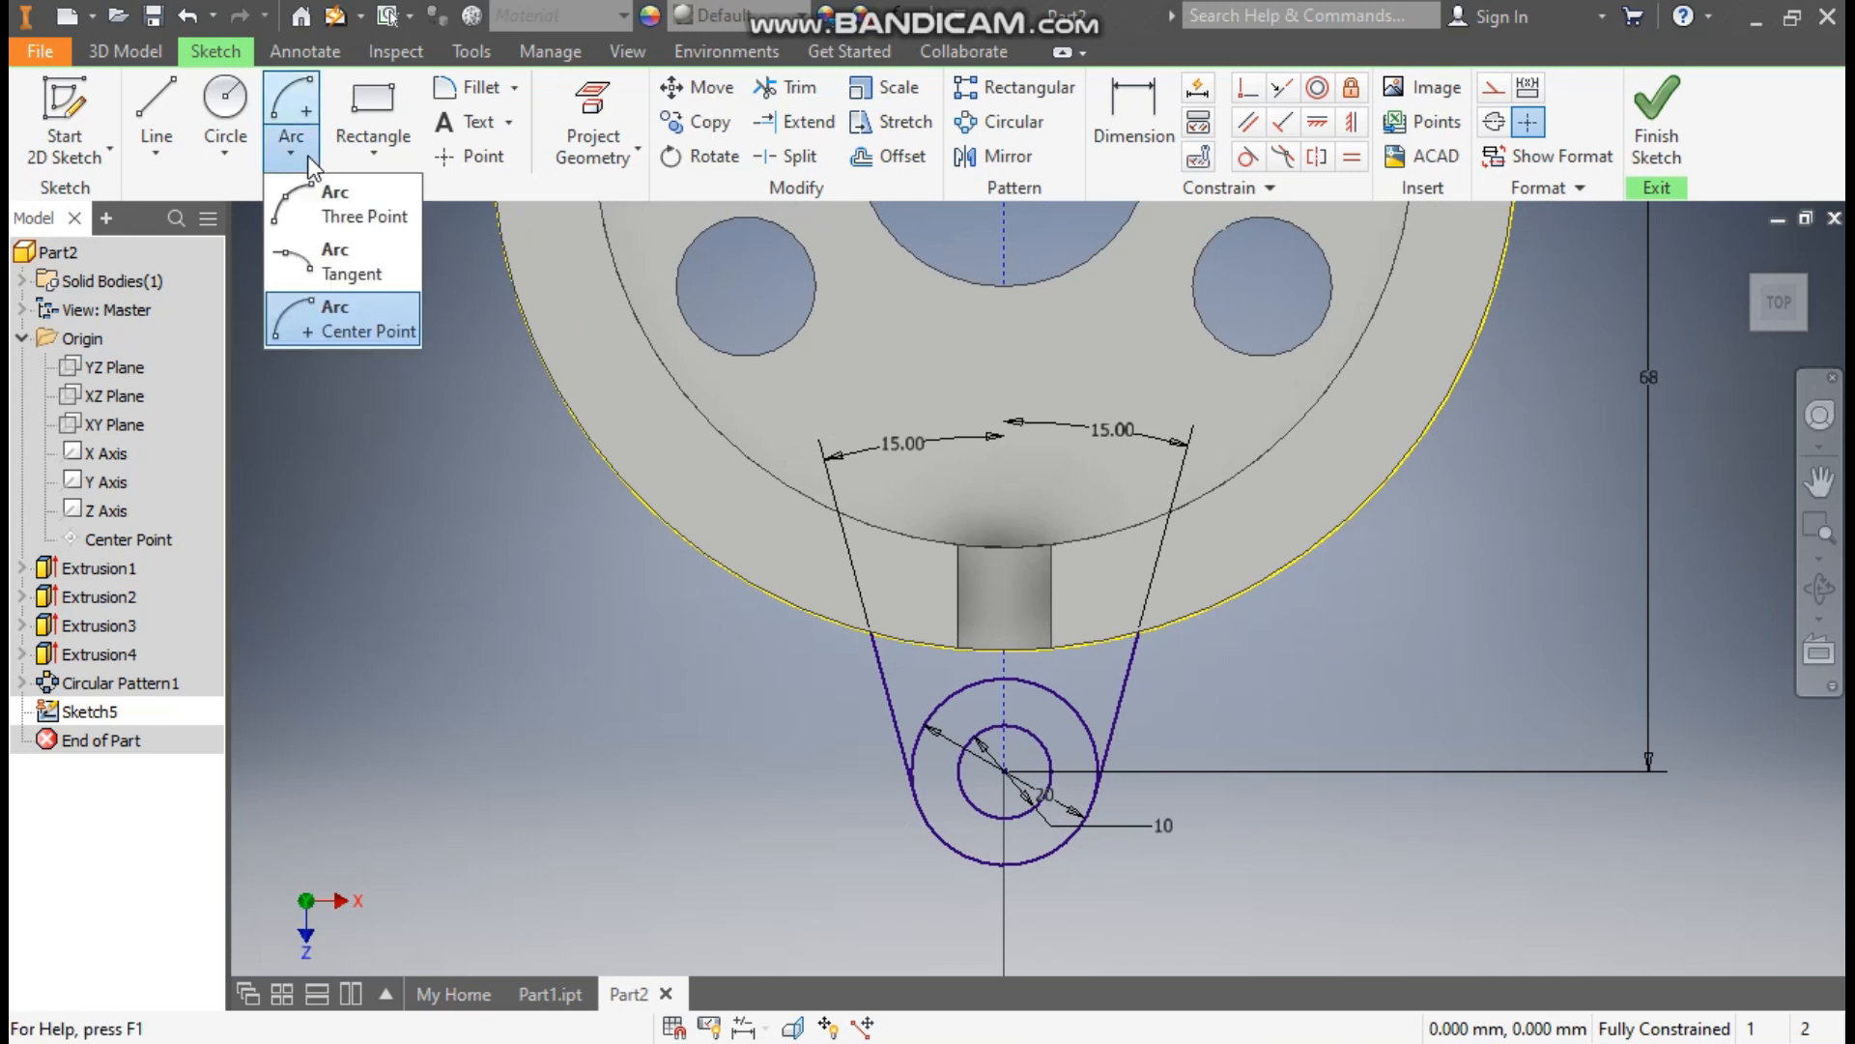
left_click(334, 330)
middle_click_drag(1087, 328, 1087, 477)
left_click(1002, 287)
middle_click_drag(1142, 594, 1126, 337)
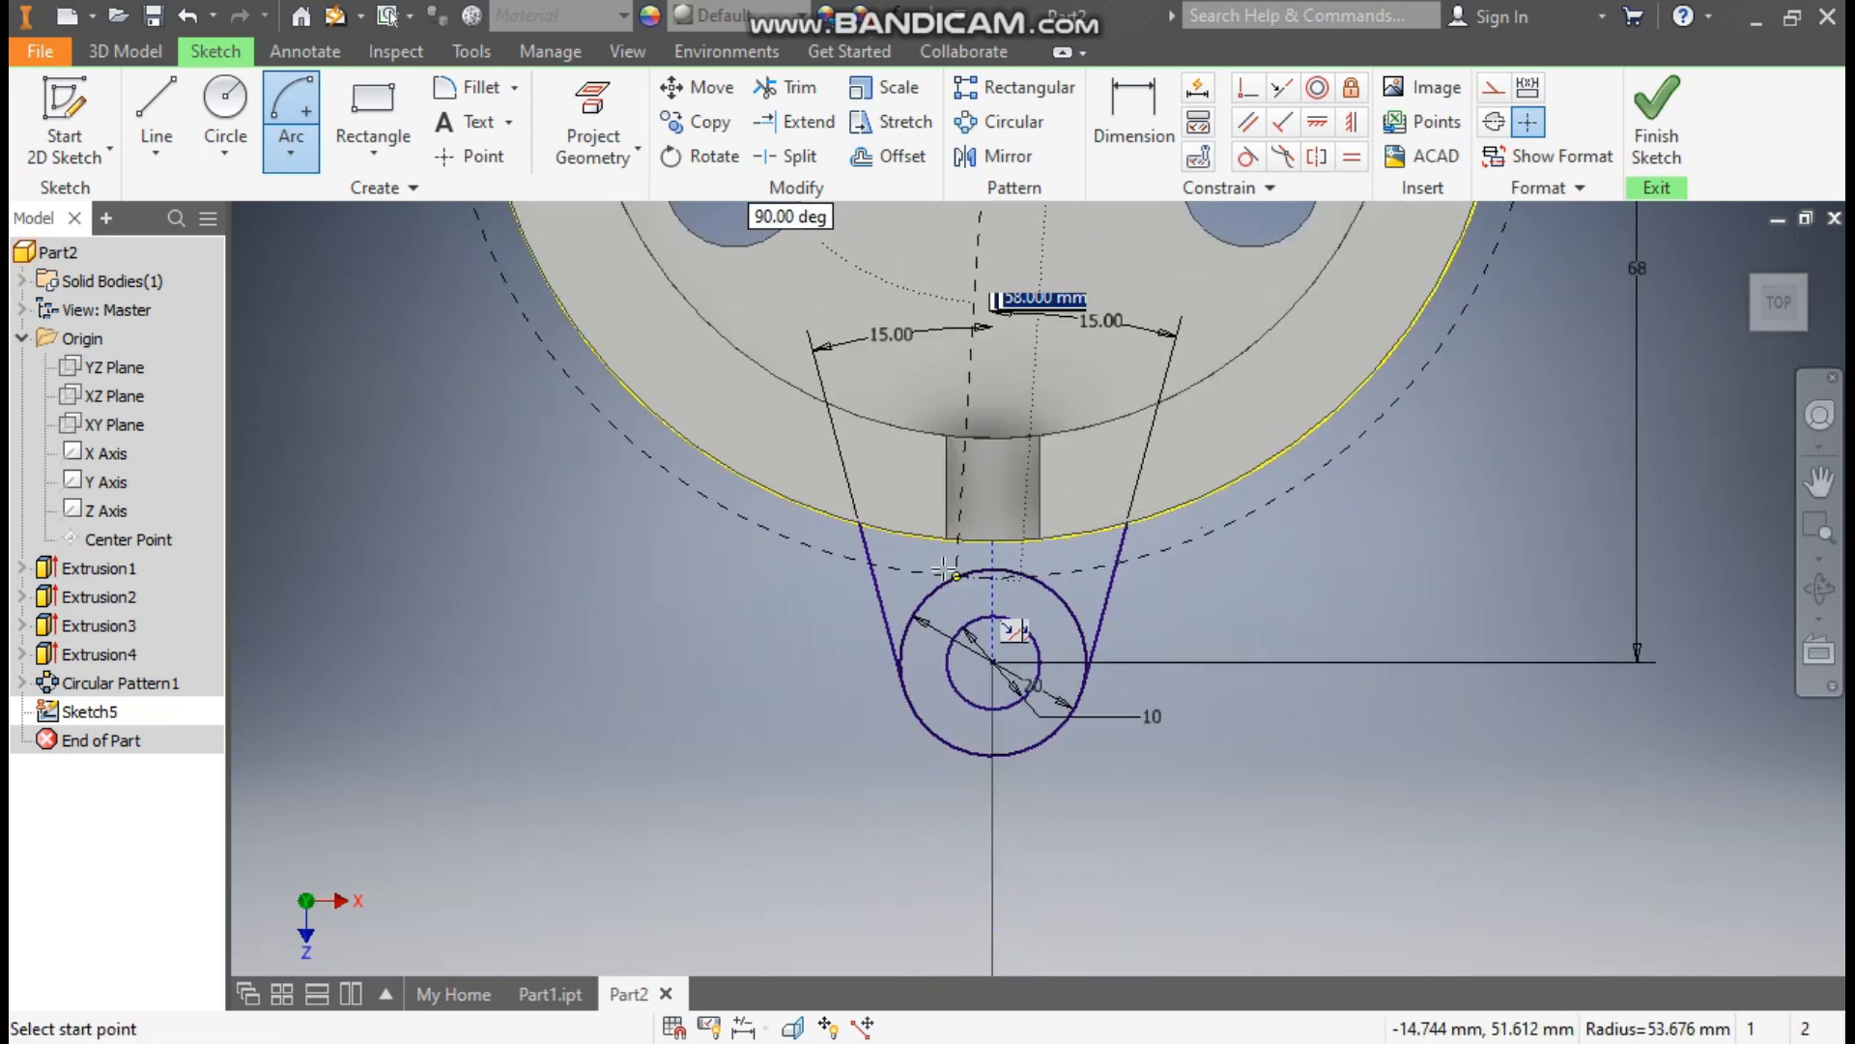
left_click(860, 522)
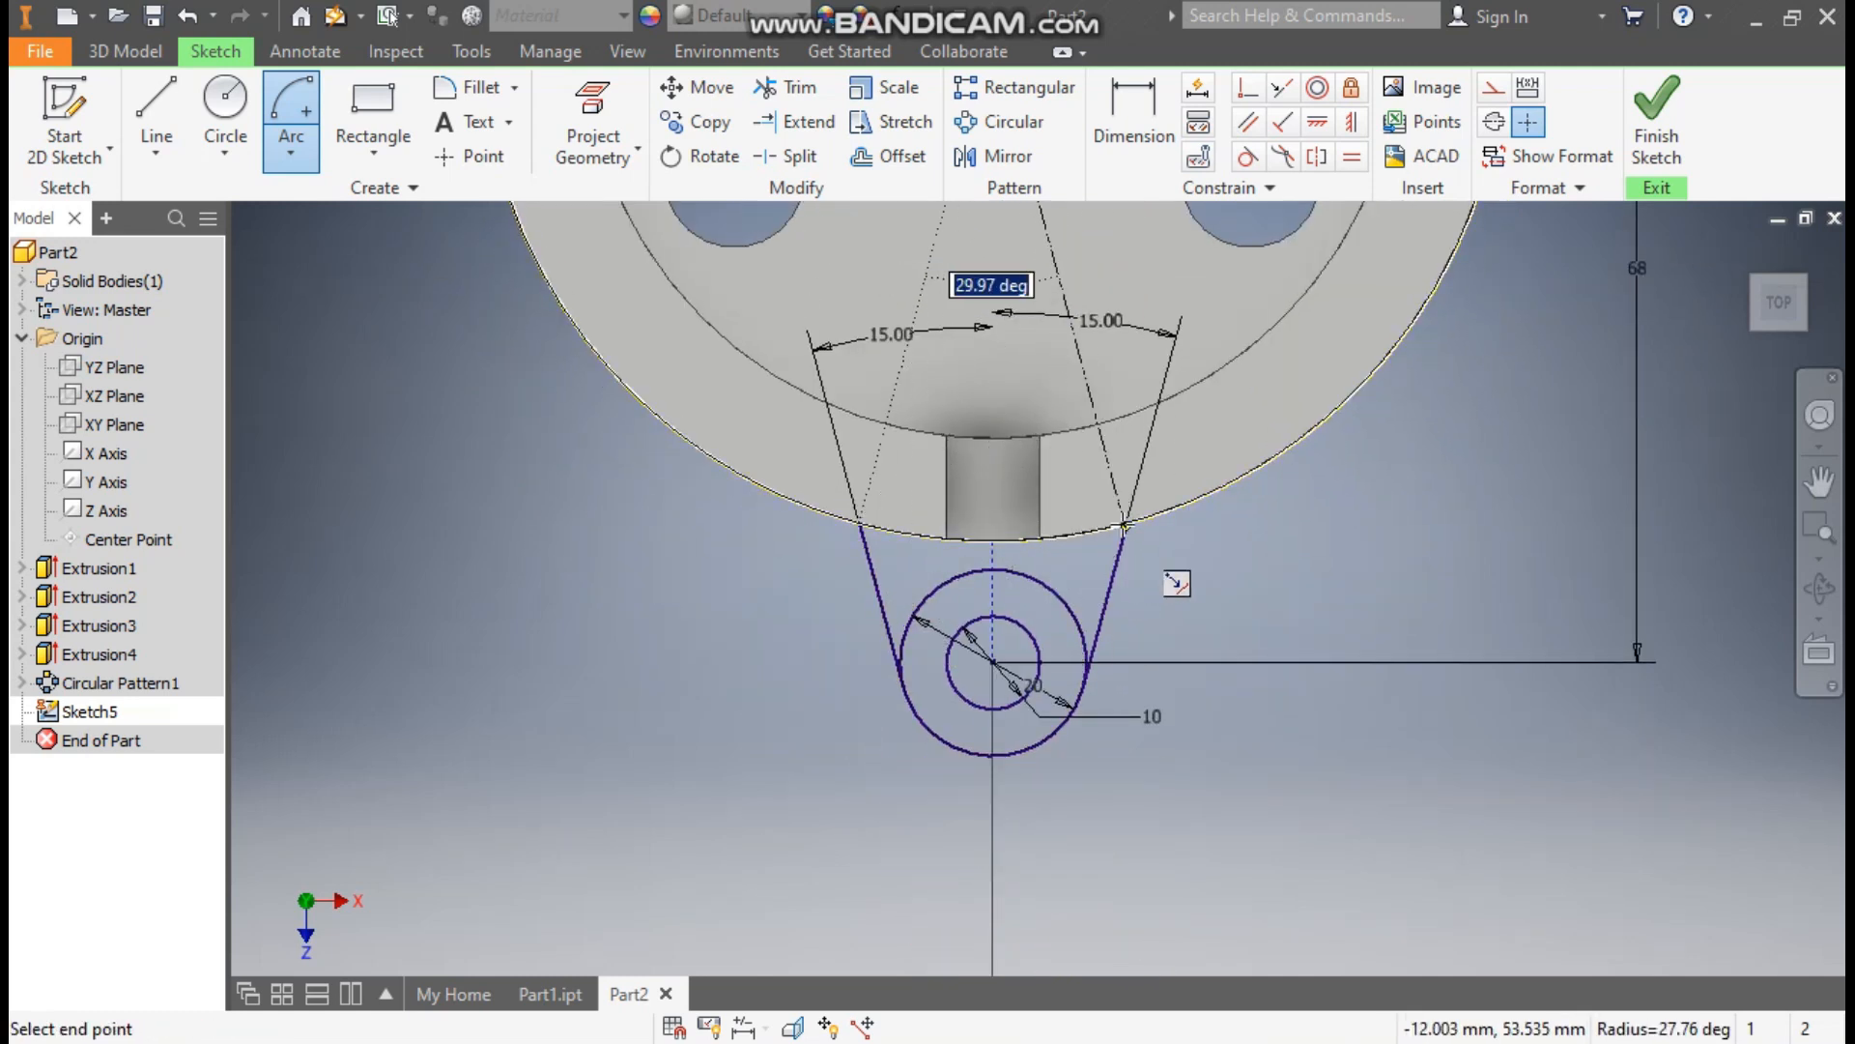
left_click(1174, 578)
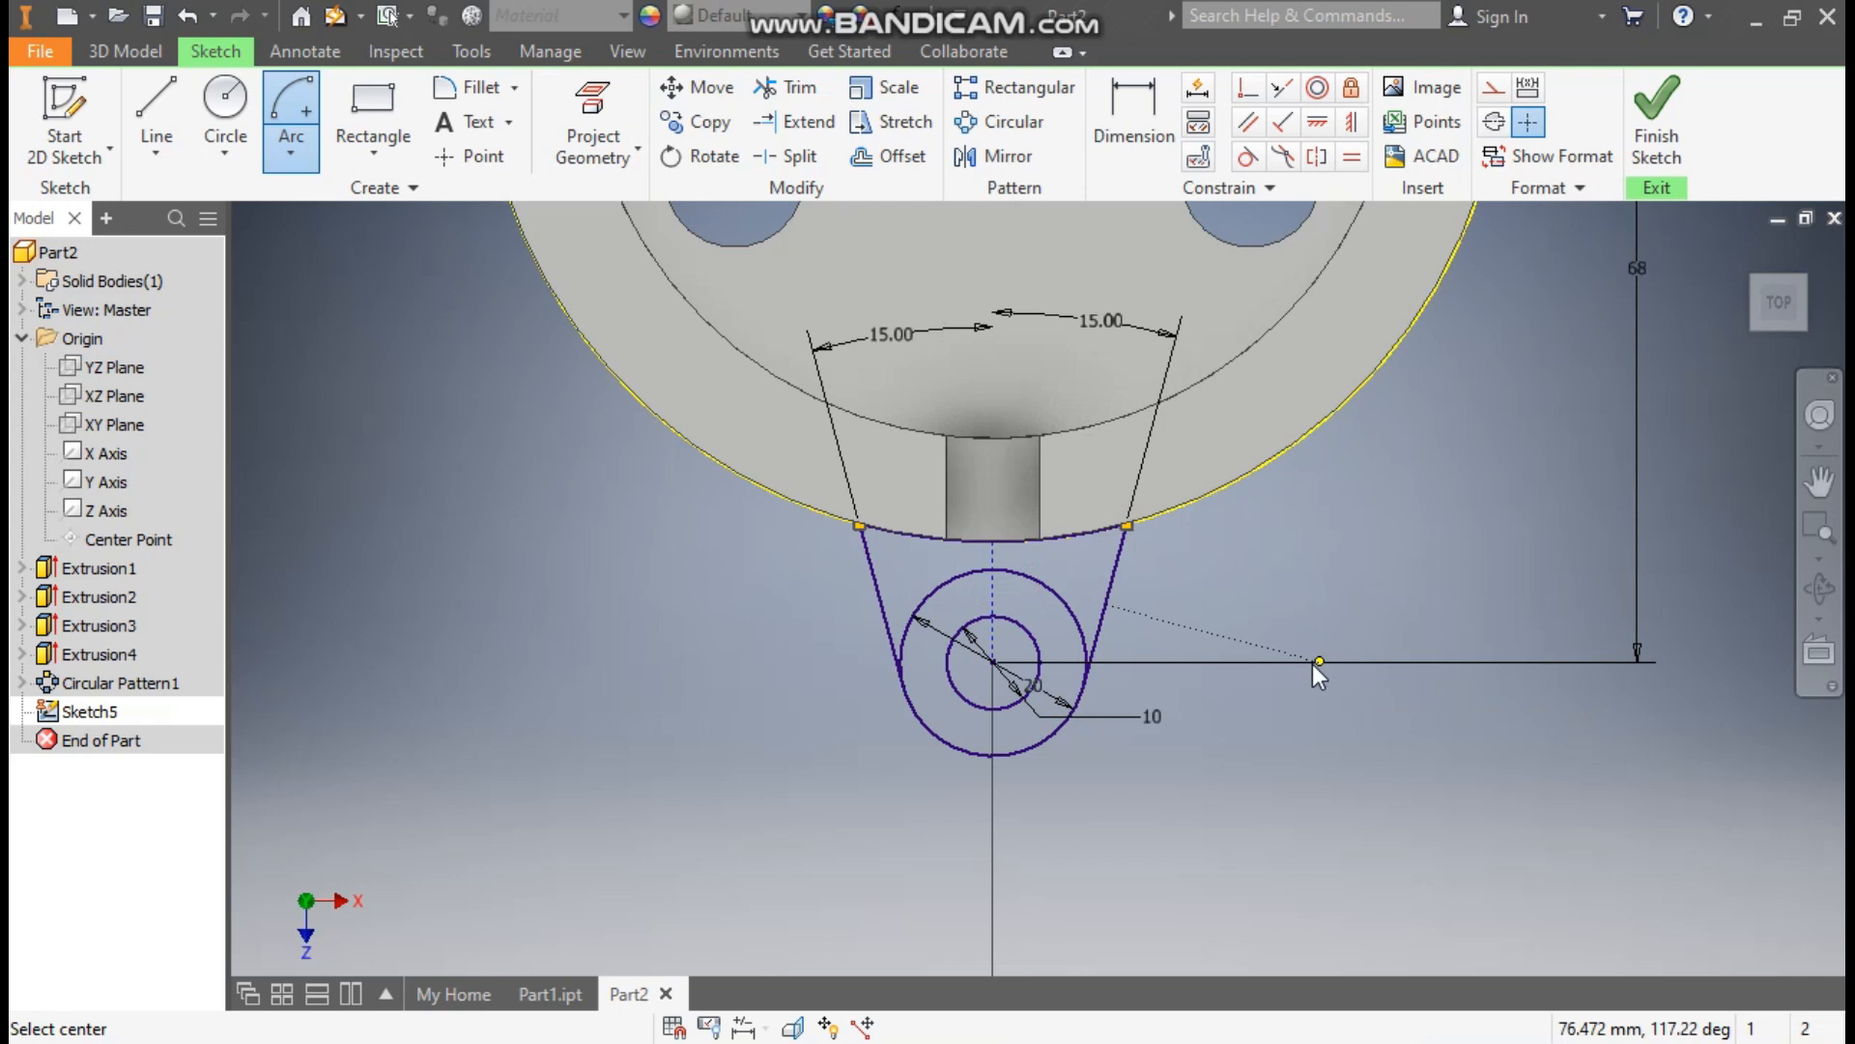
Convert the projected circle of the disc's outer edge to construction geometry and finish the ear sketch.
key("Escape")
scroll(1382, 523, "down", 4)
scroll(1382, 523, "up", 2)
middle_click_drag(1381, 524, 1426, 704)
scroll(1408, 625, "up", 2)
left_click(1411, 584)
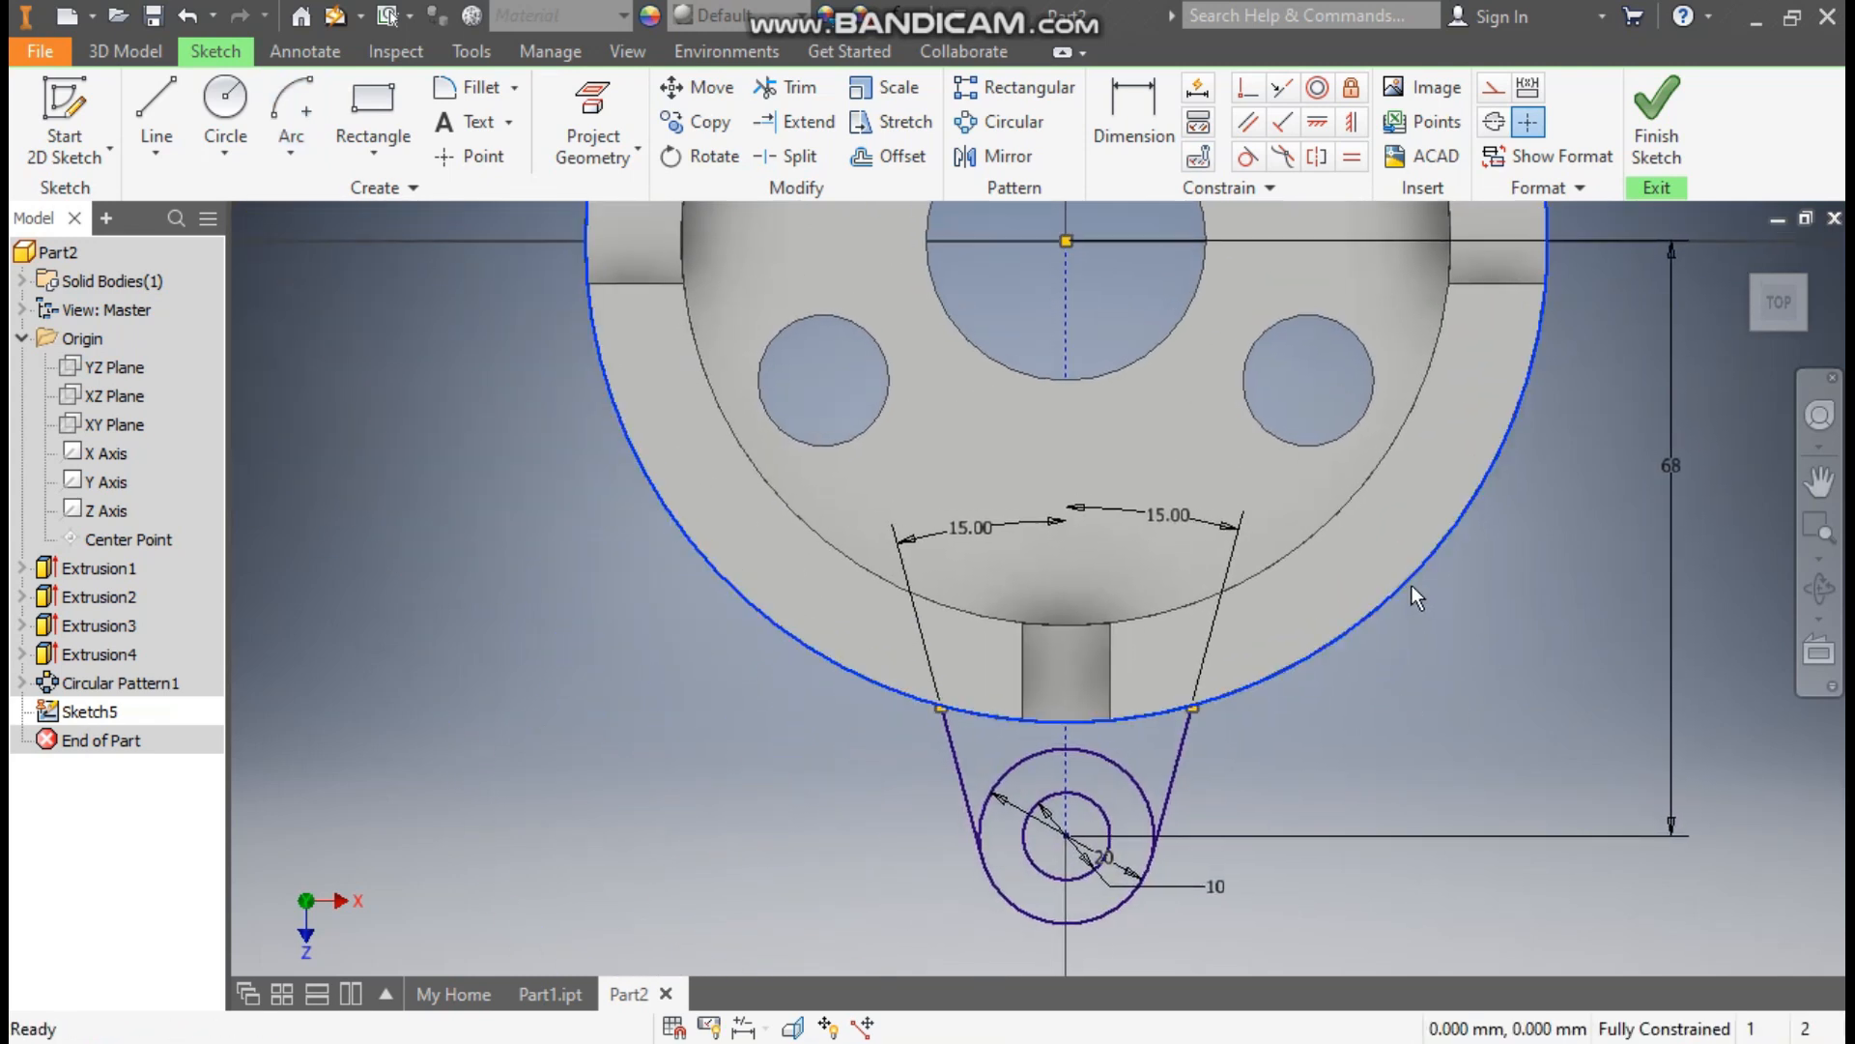
left_click(1486, 90)
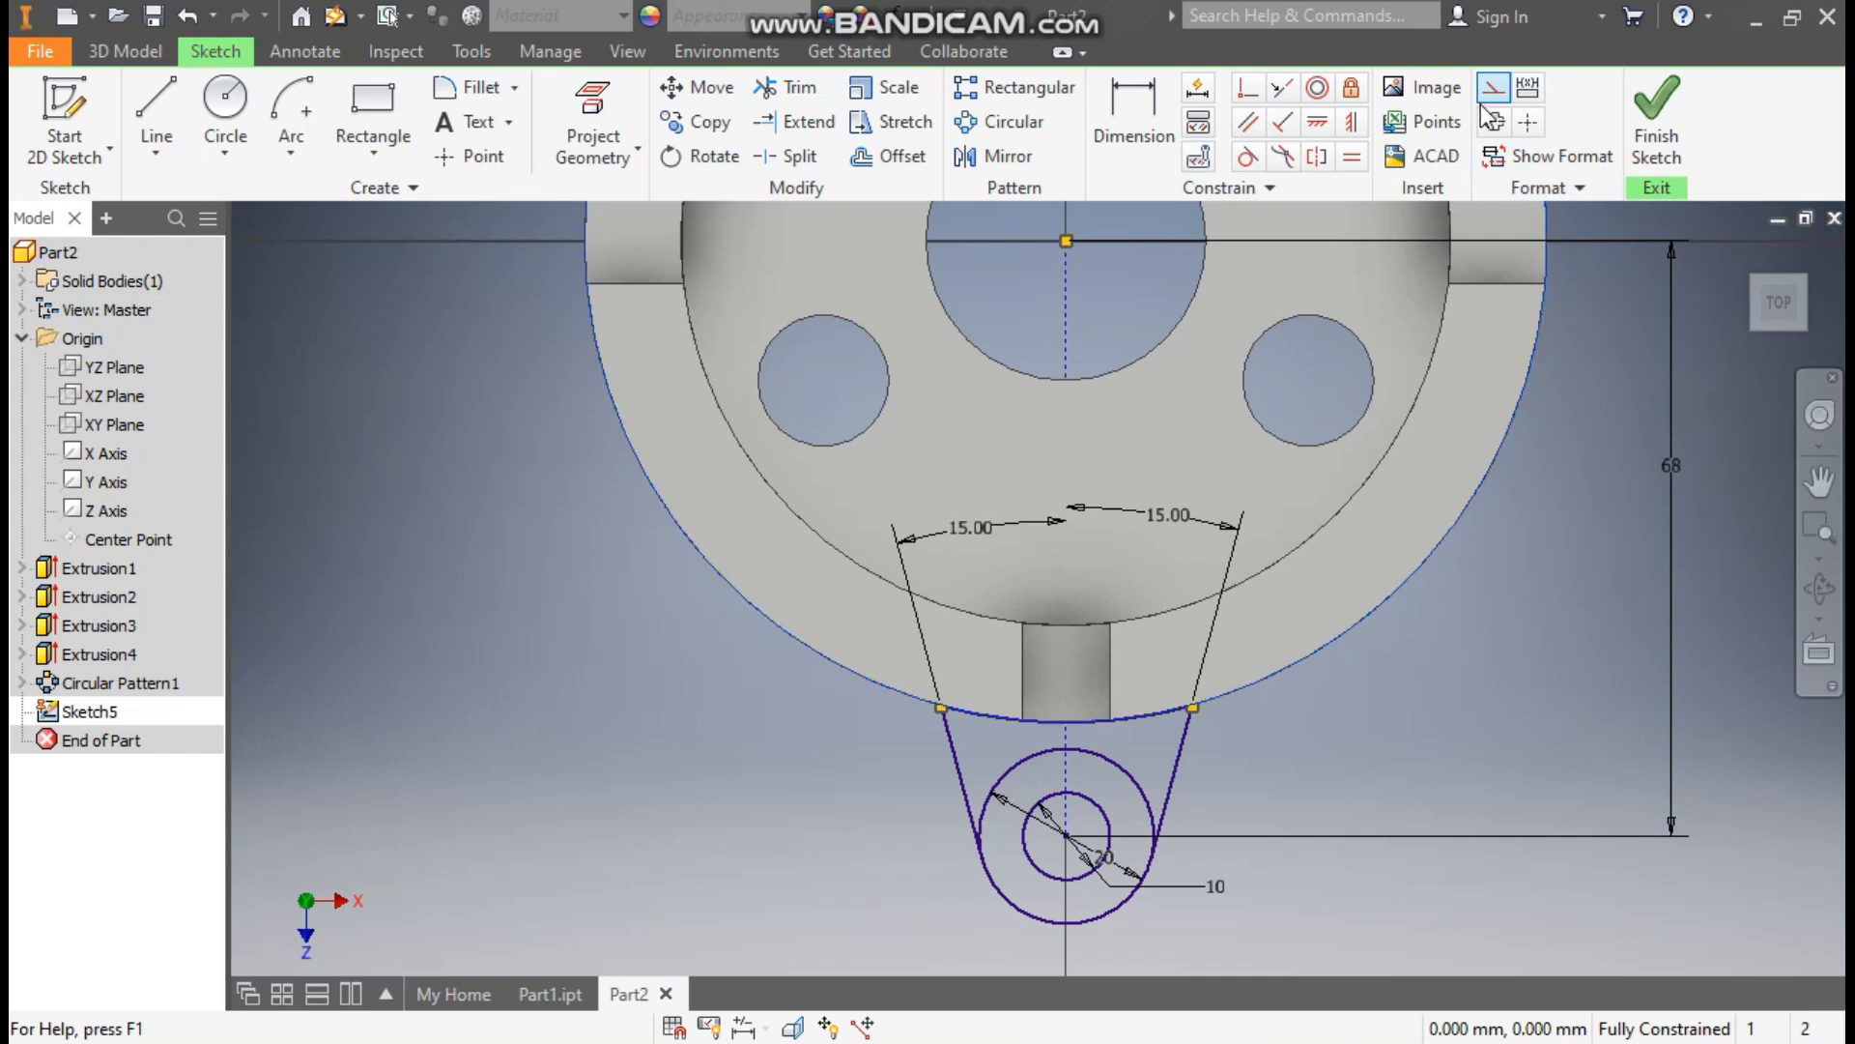
left_click(1539, 629)
scroll(1309, 712, "up", 1)
middle_click_drag(1309, 711, 1227, 761)
scroll(1227, 762, "up", 1)
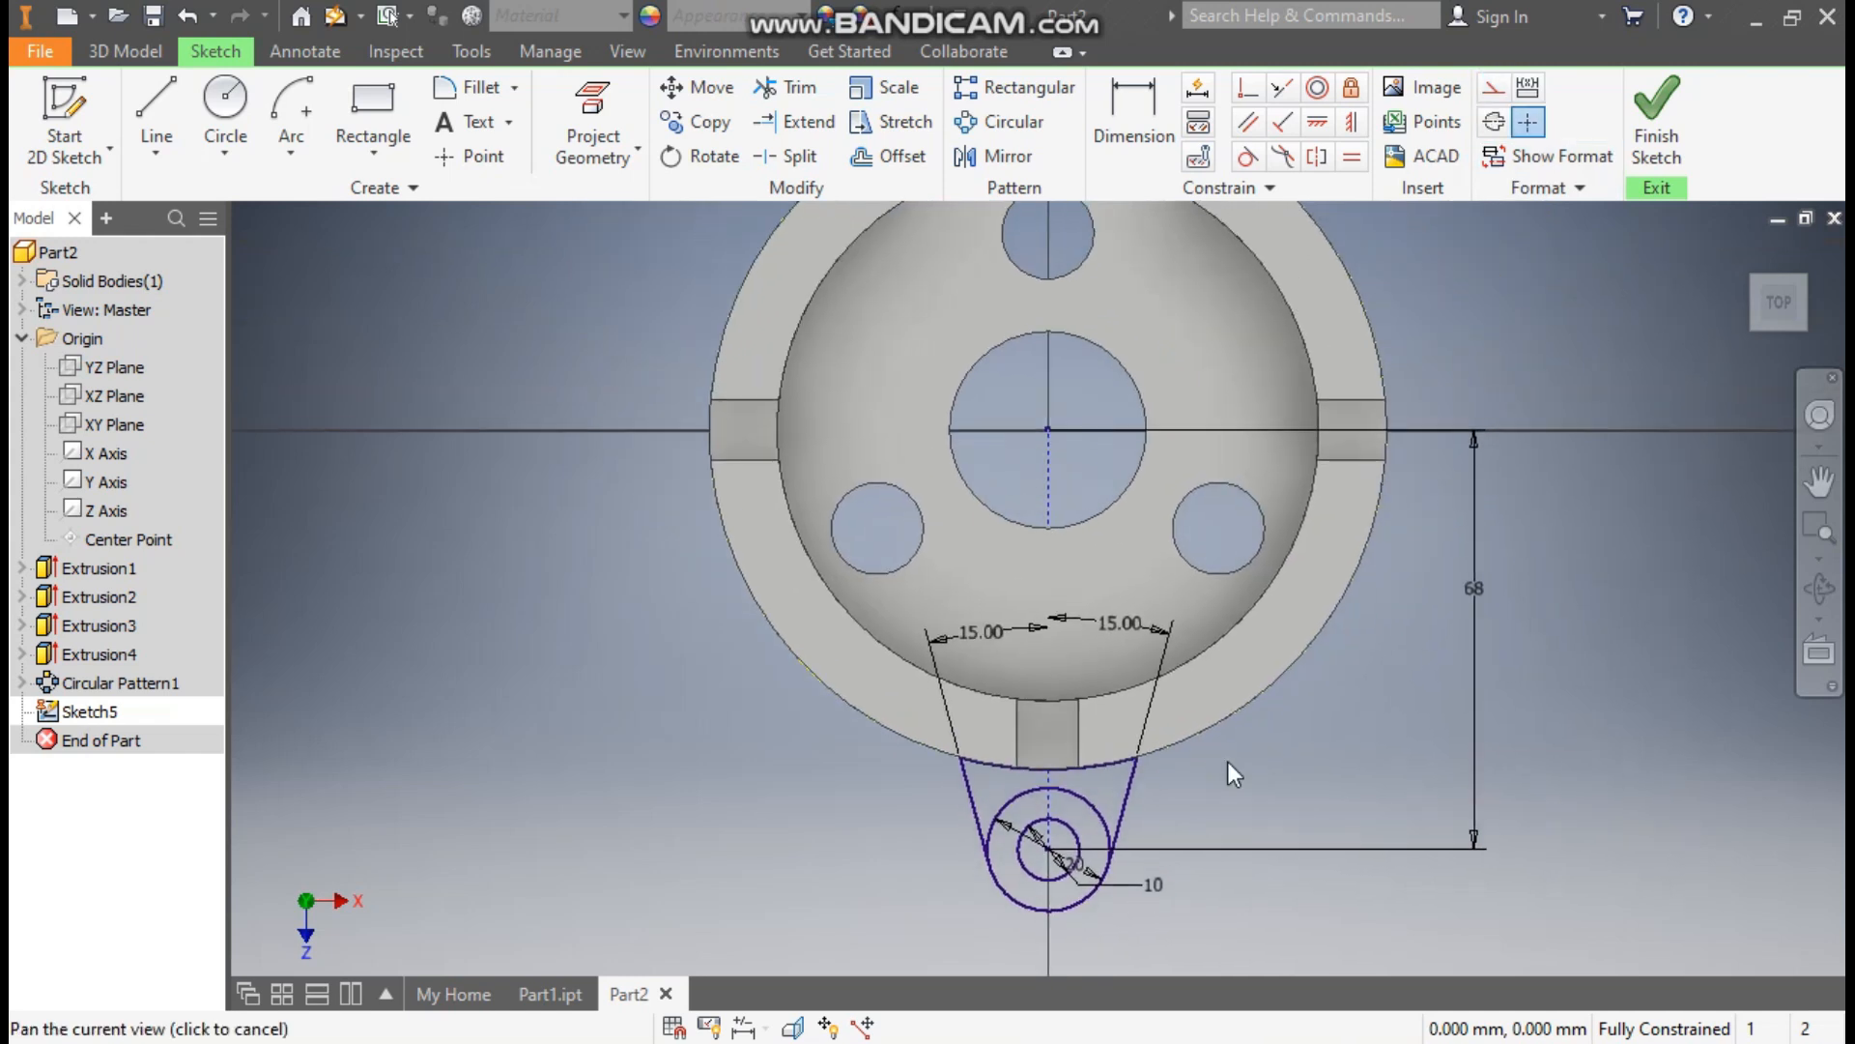
left_click(1656, 114)
left_click(185, 137)
middle_click_drag(803, 817, 895, 629)
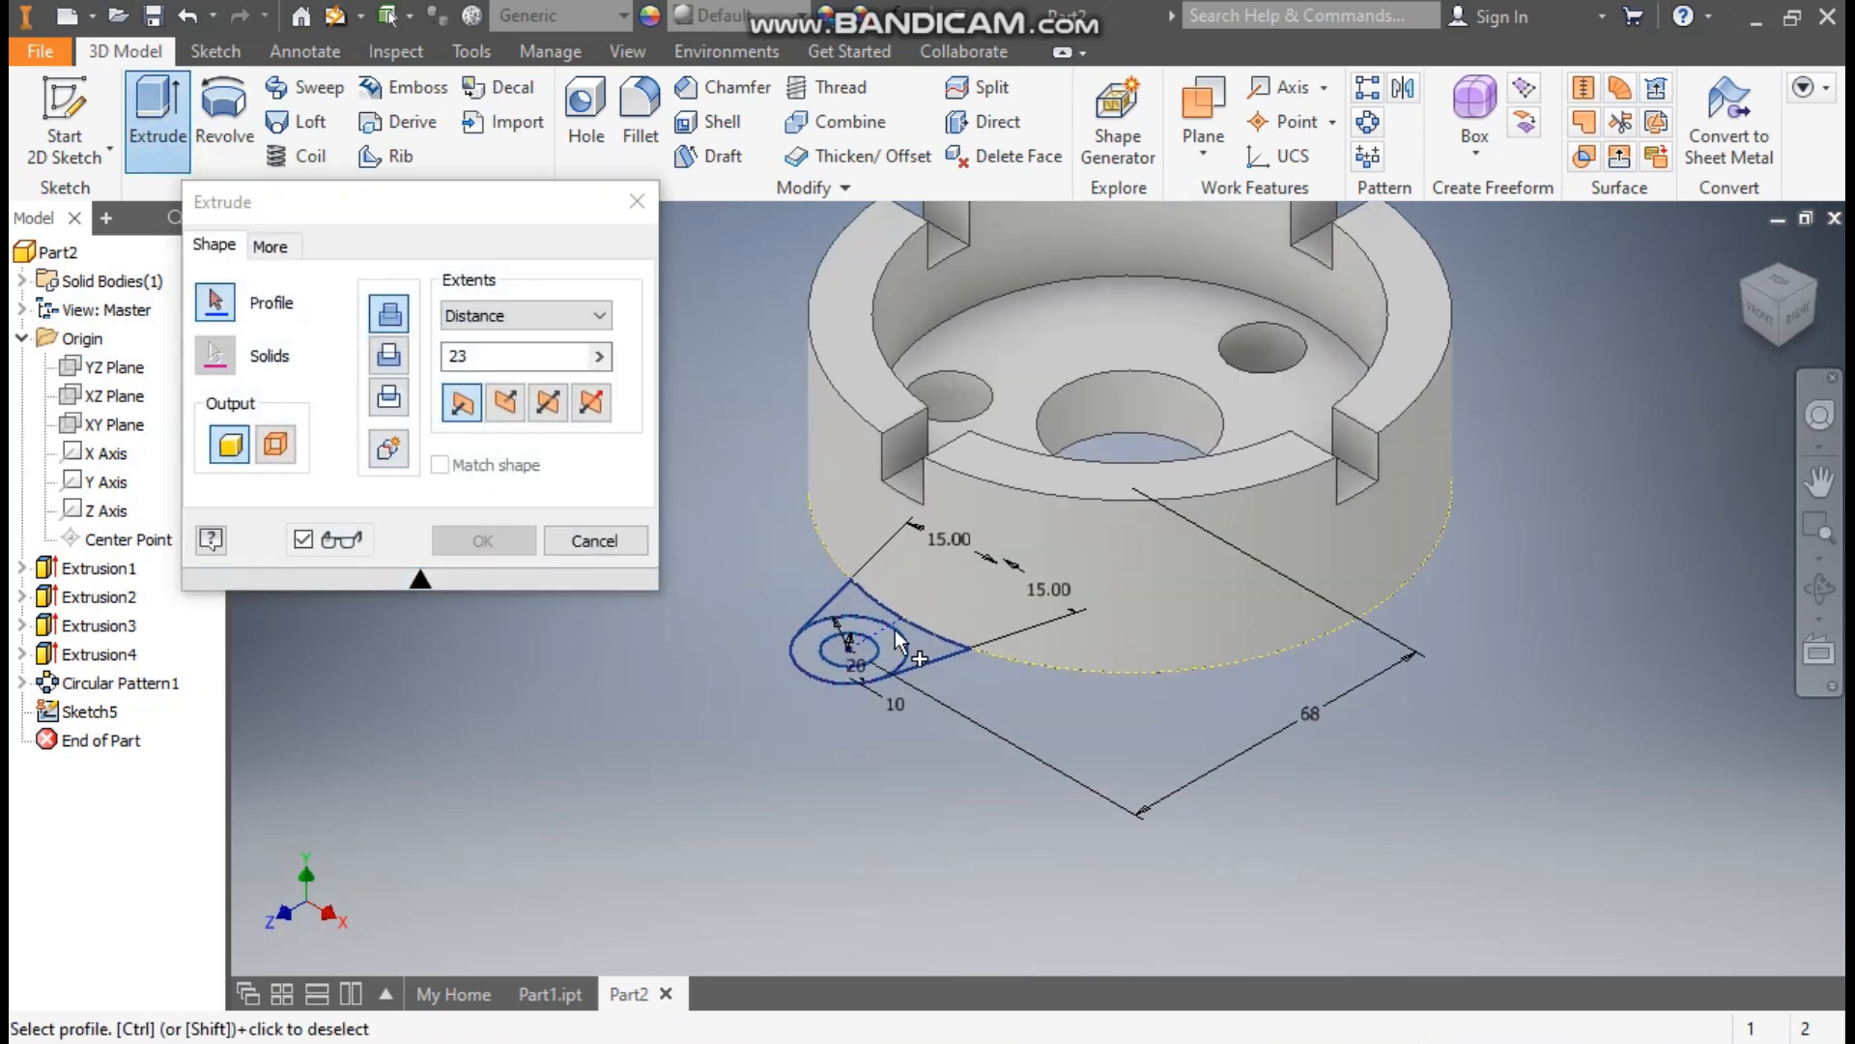
left_click_drag(981, 527, 740, 726)
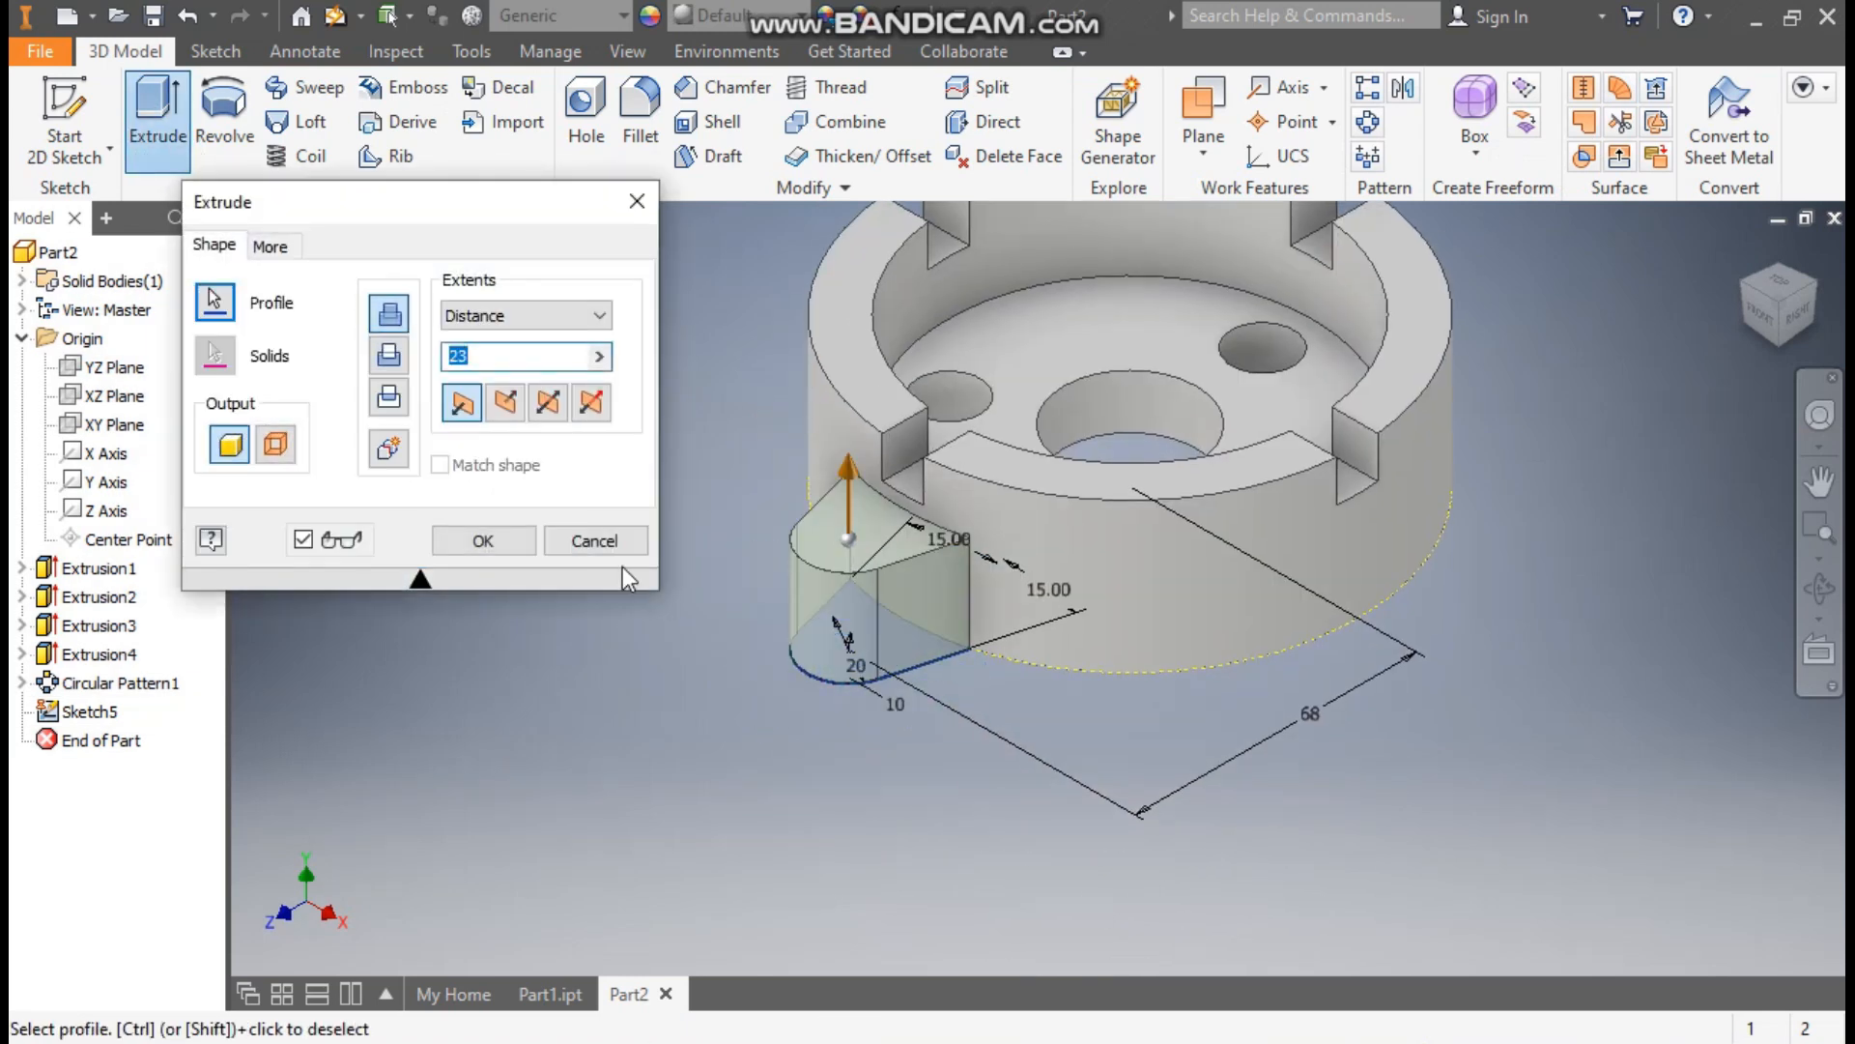
left_click(587, 541)
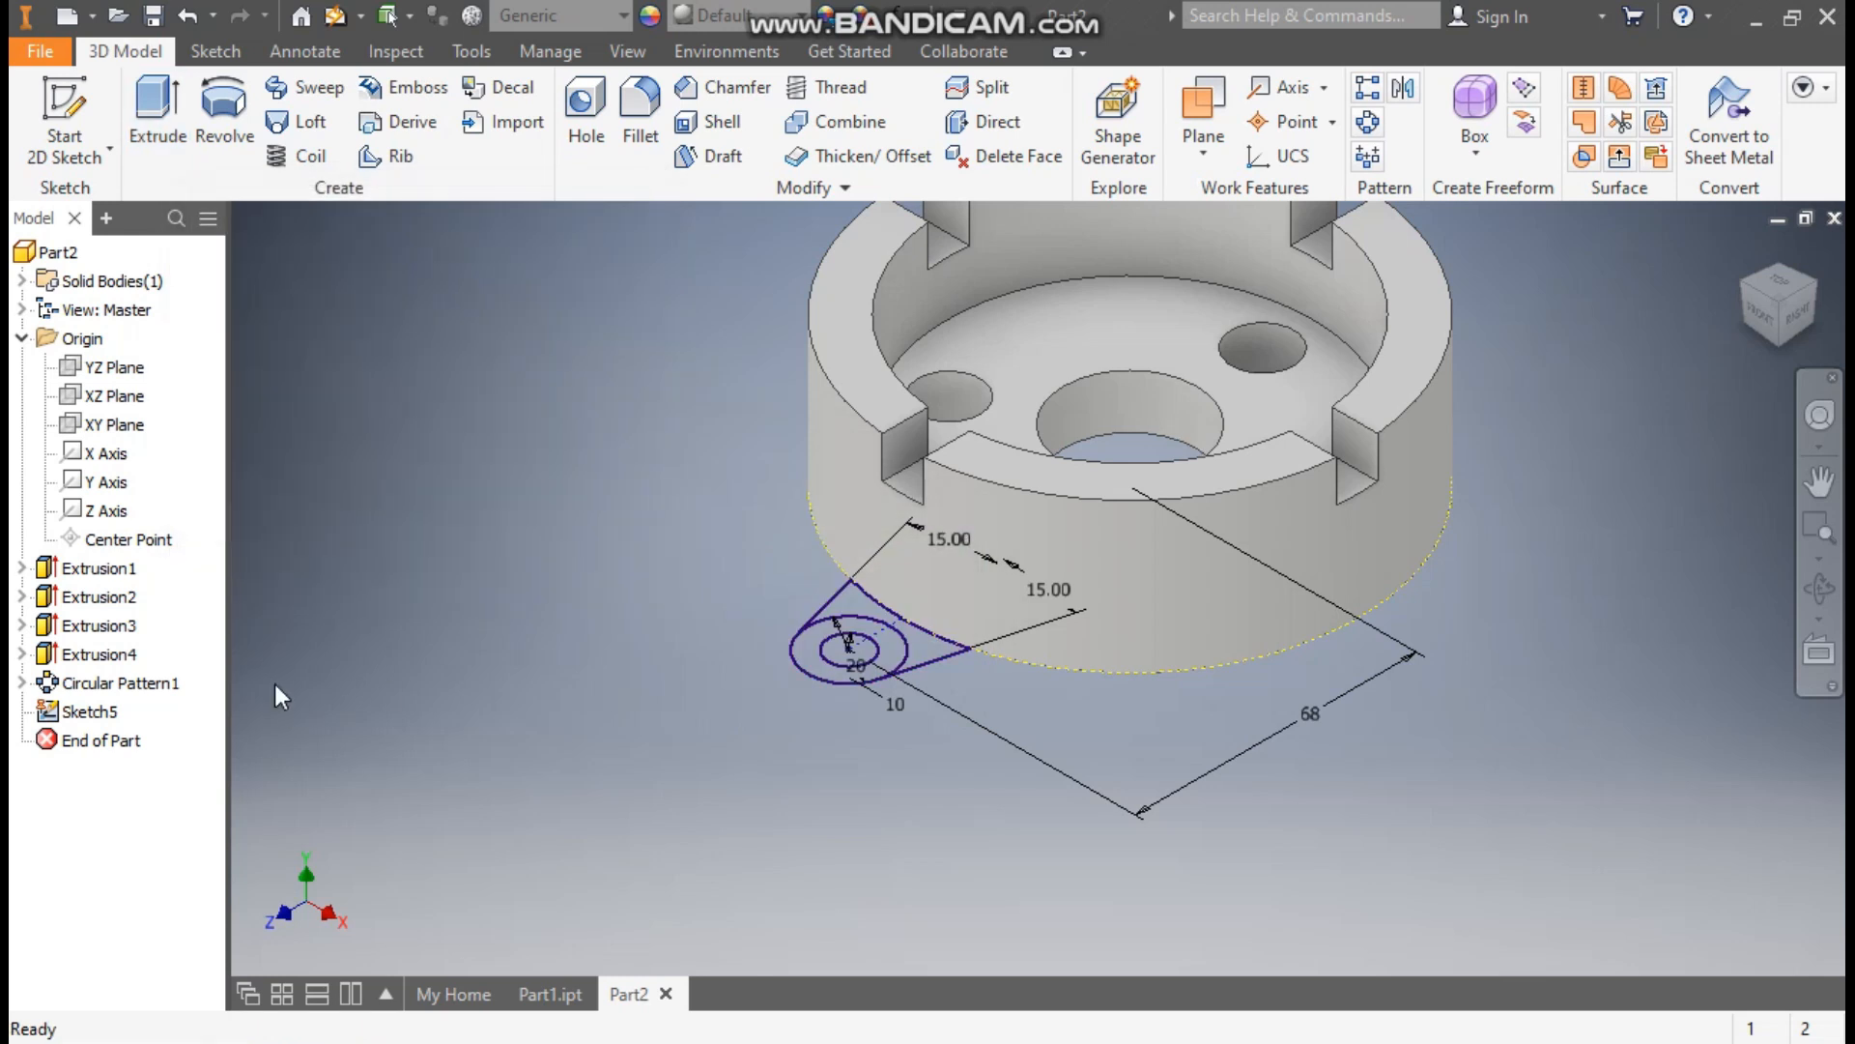
Extrude the ear profile upward 12 mm joined to the disc, leaving the 10 mm hole open.
left_click(149, 92)
scroll(757, 534, "up", 3)
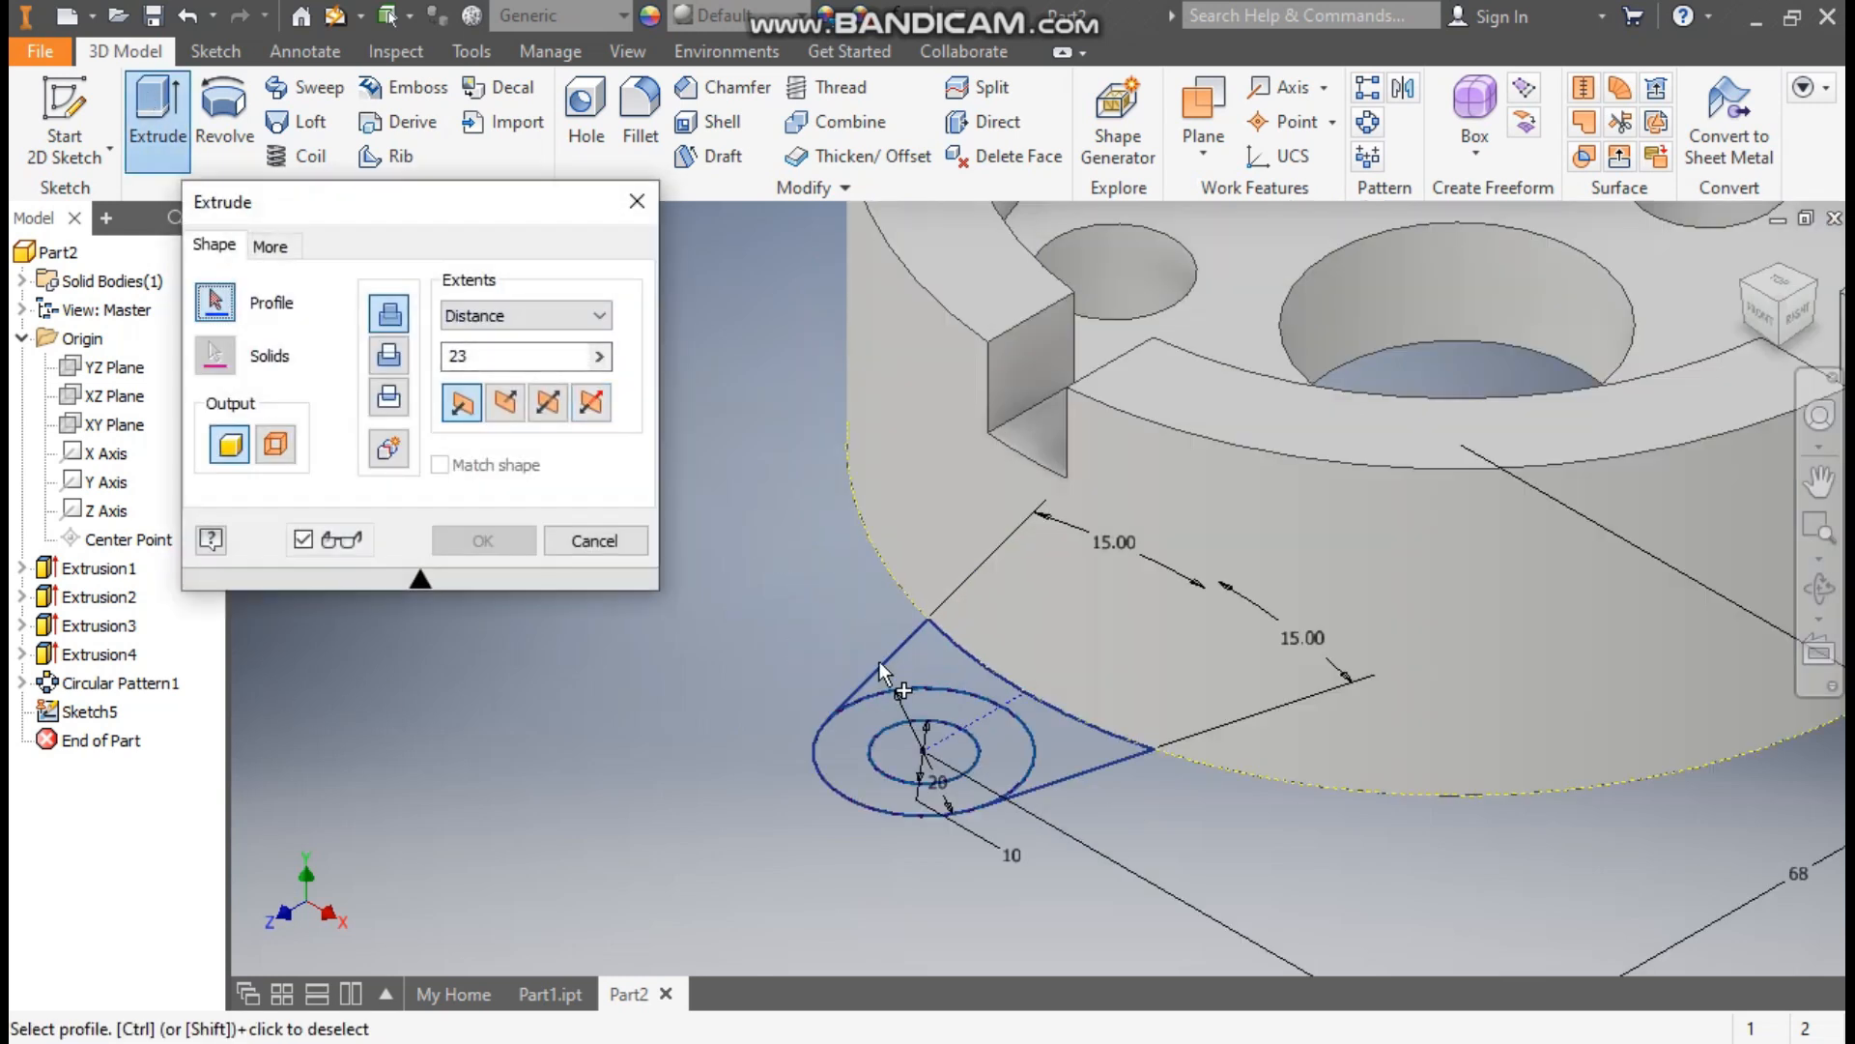
left_click(978, 712)
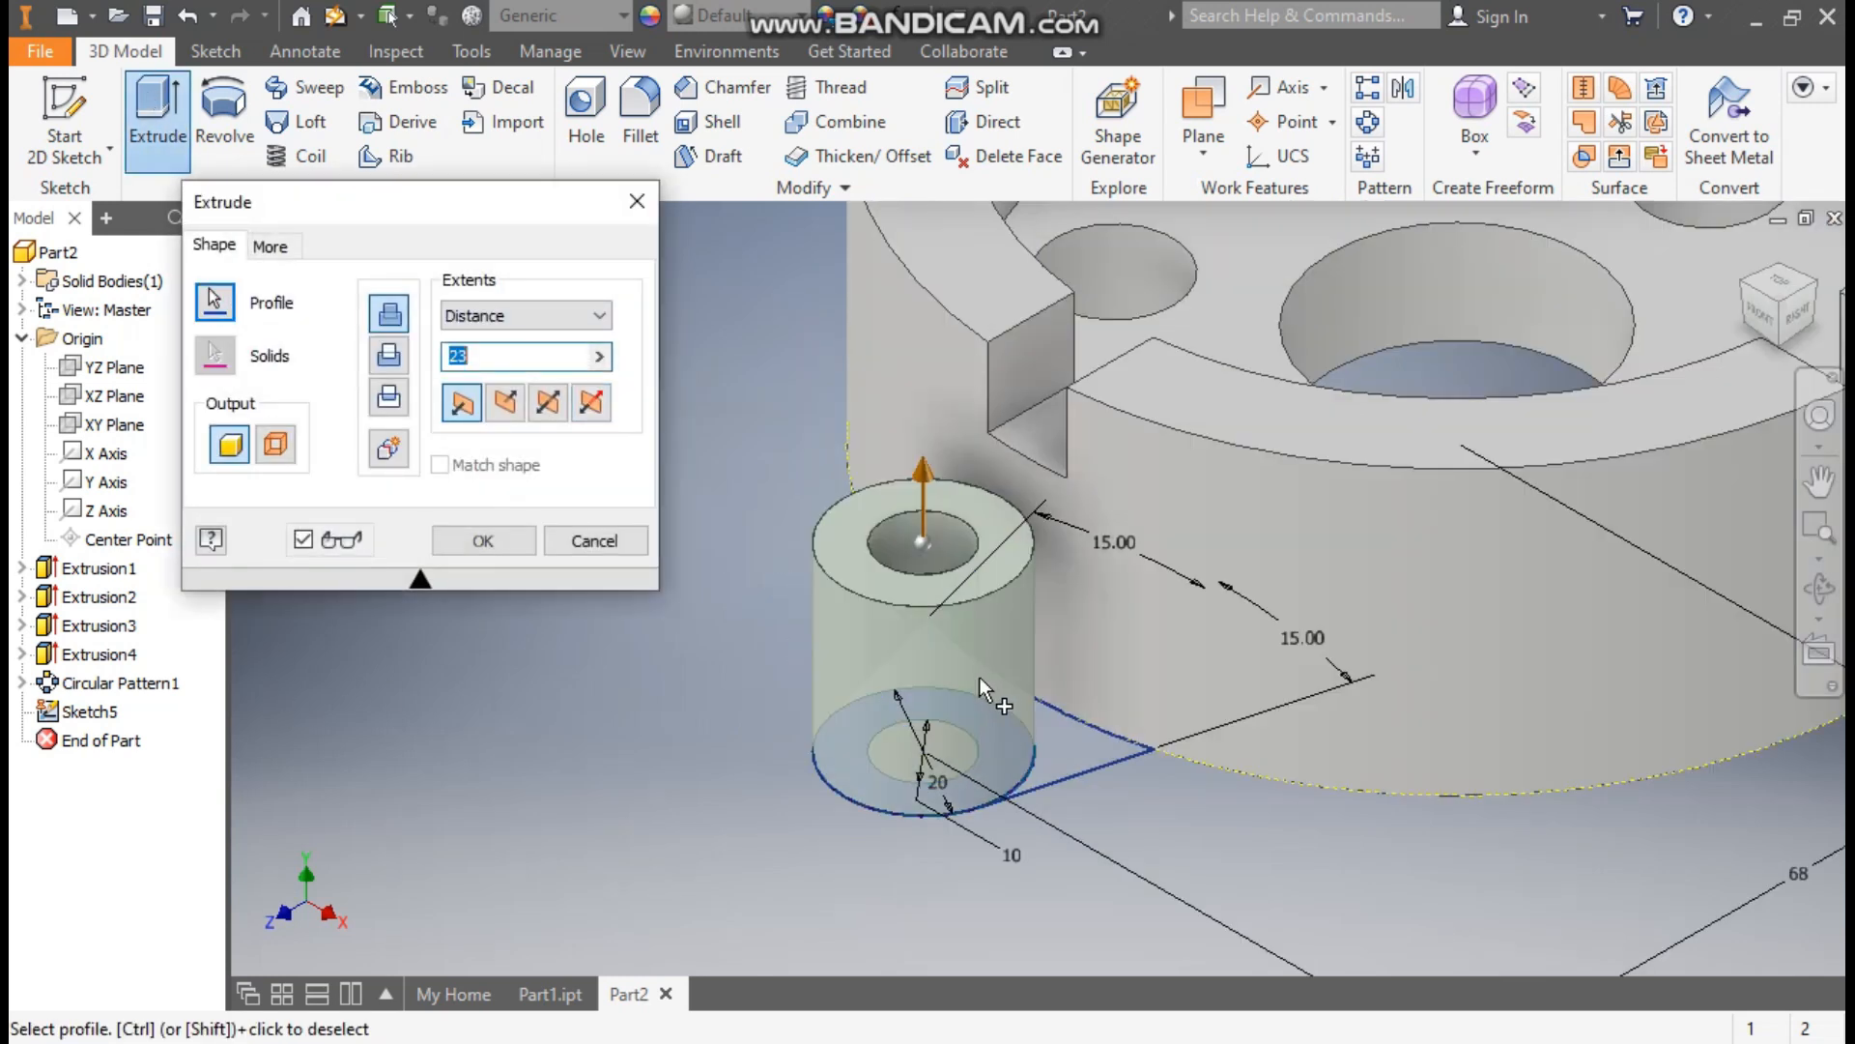
left_click(1090, 740)
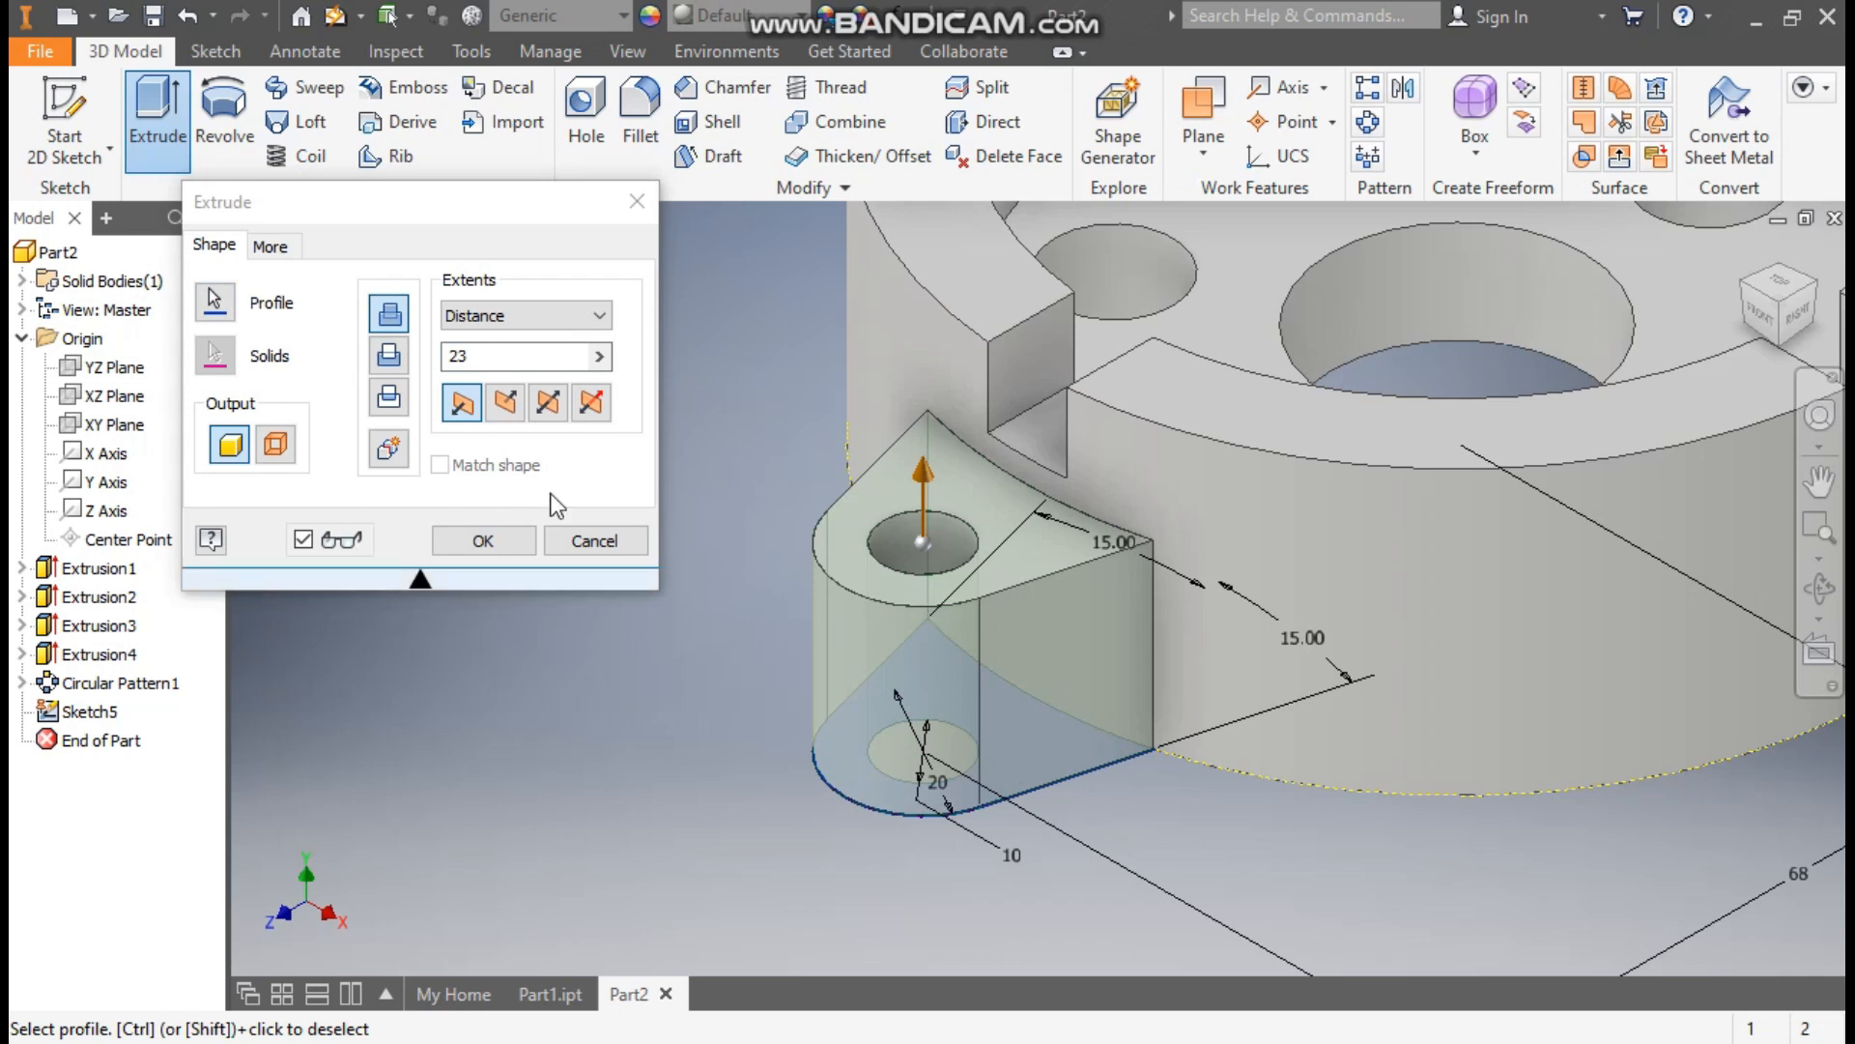
left_click(452, 357)
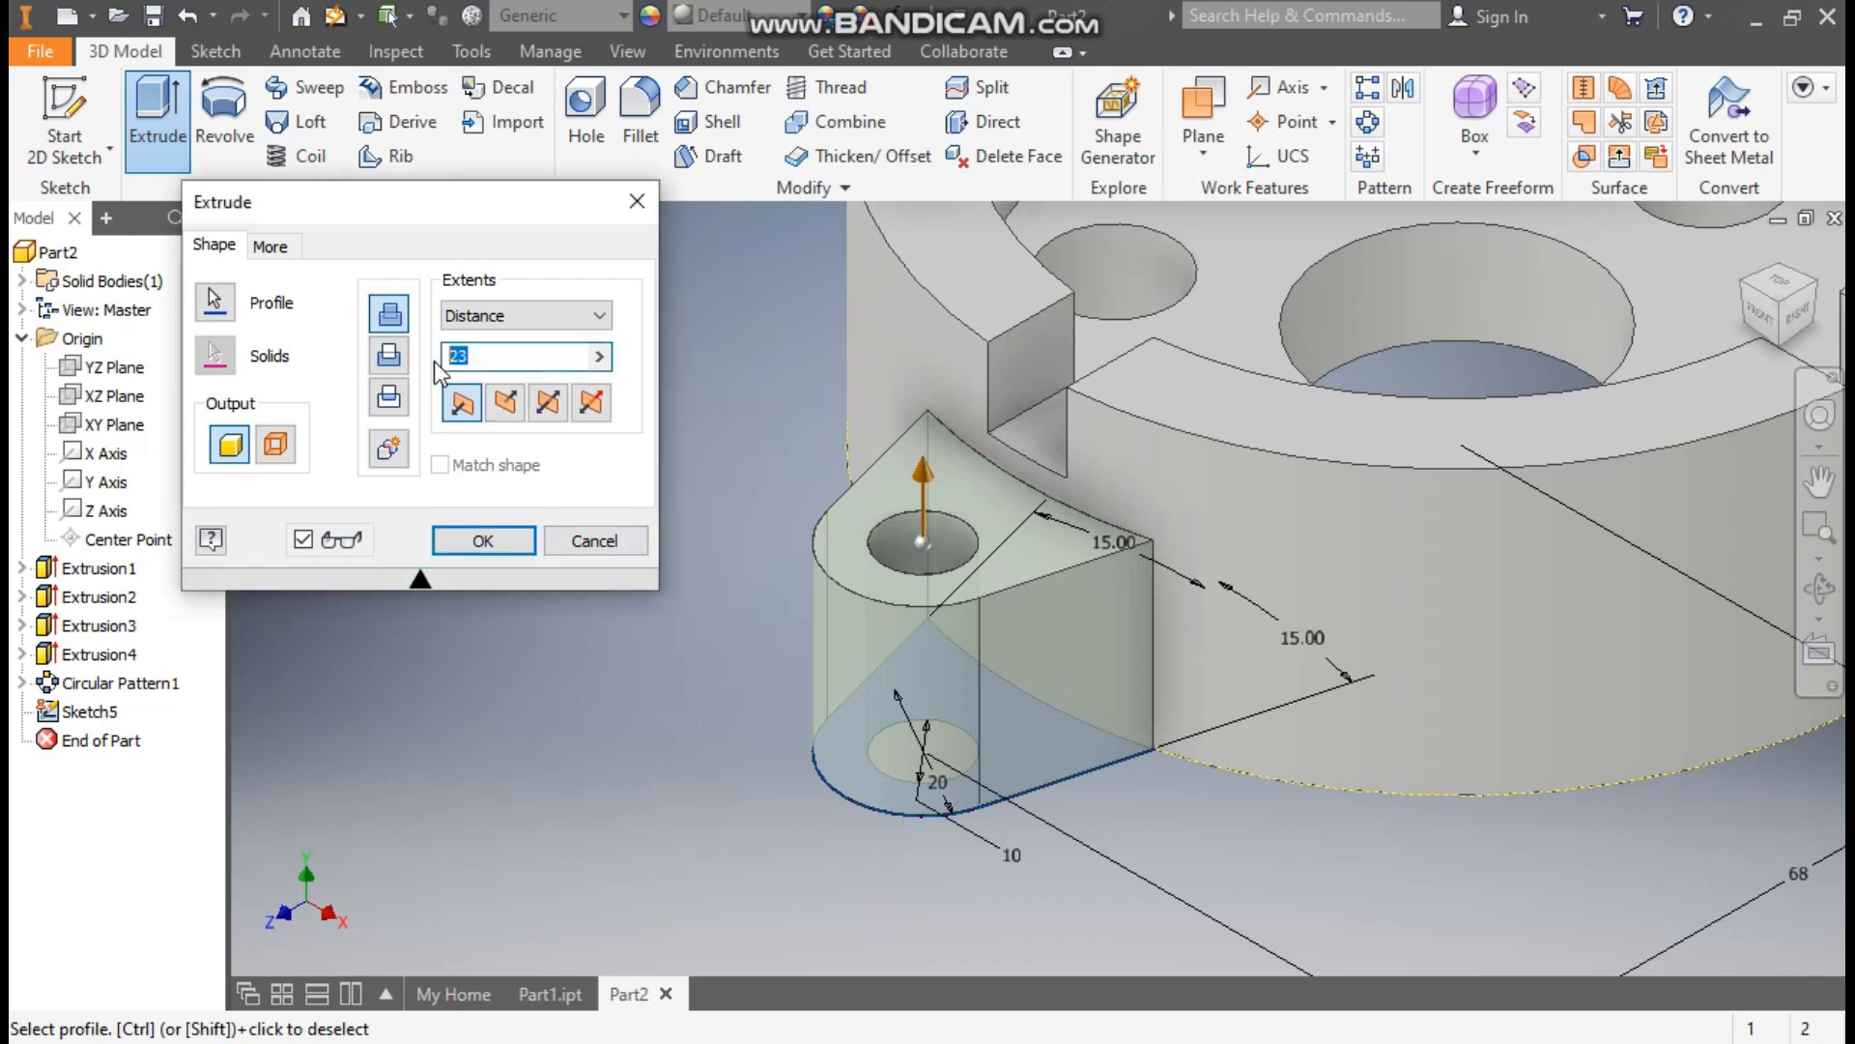
type("12")
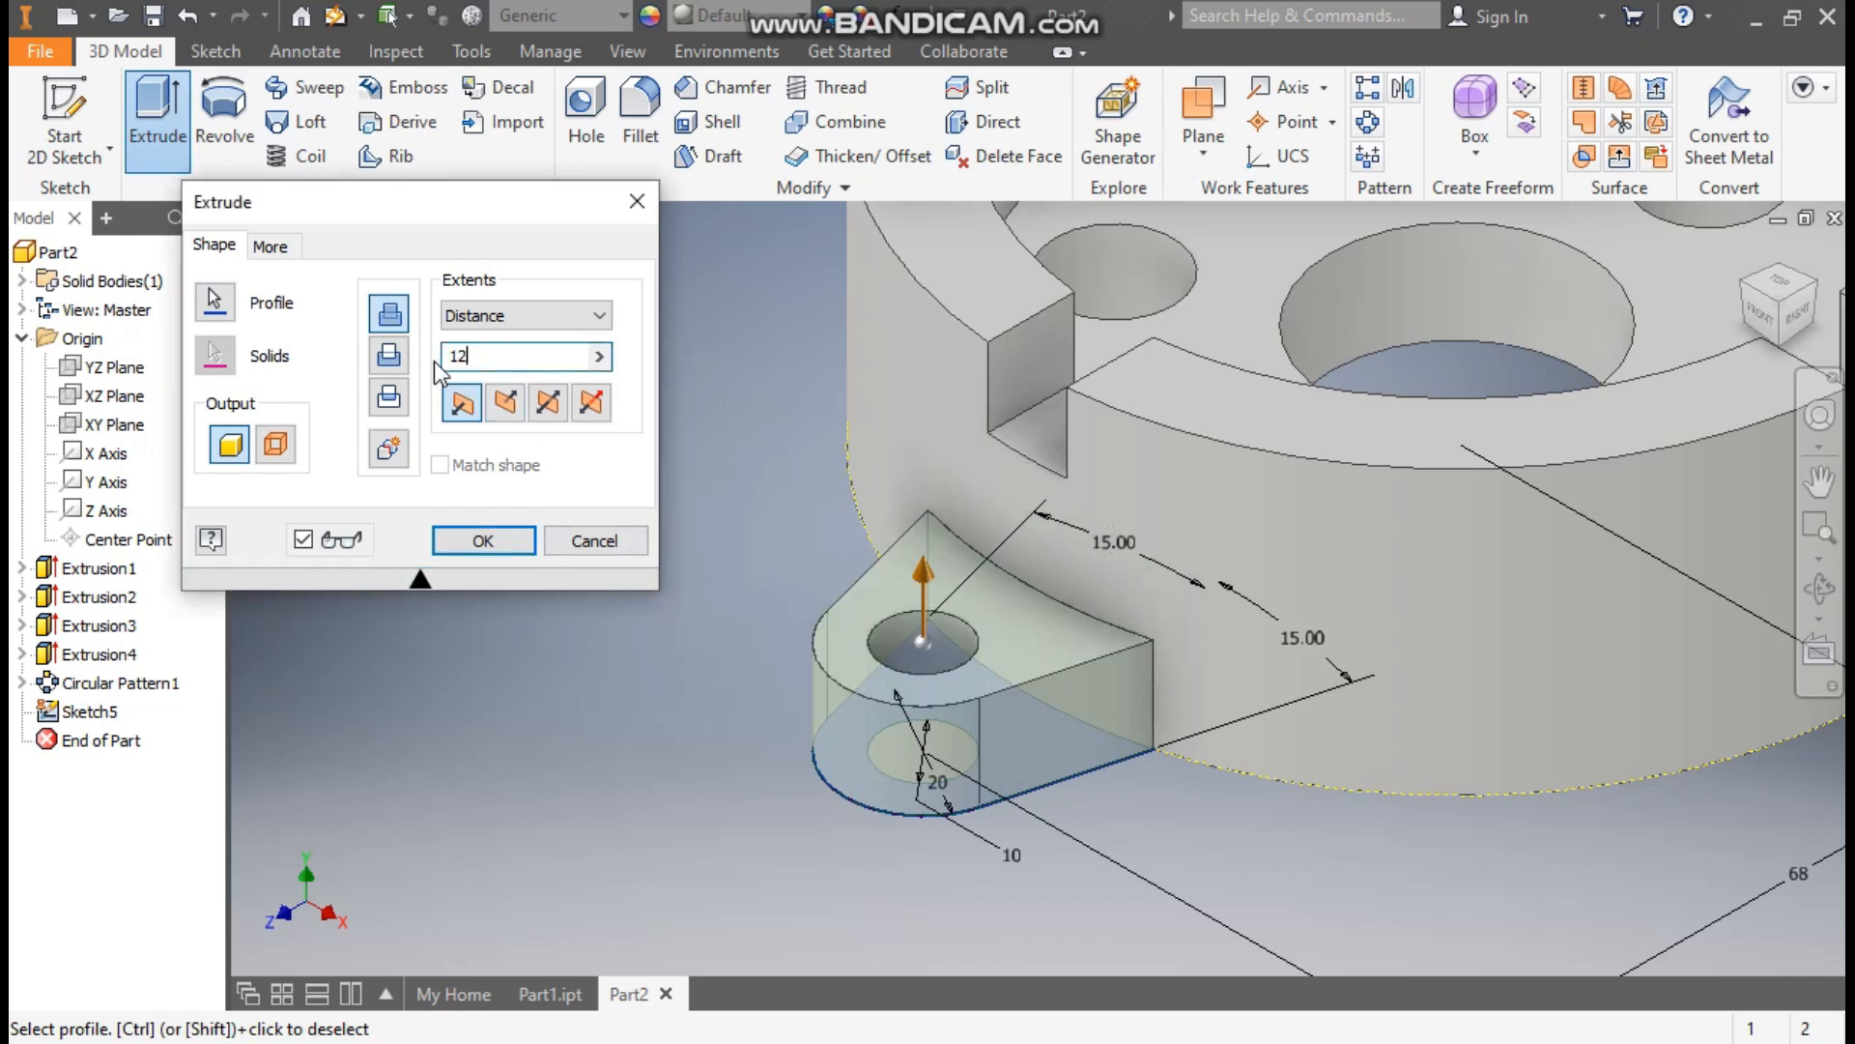
left_click(494, 543)
Set up a 2.5 mm constant fillet on the ear's upper and lower outer edges.
scroll(663, 516, "up", 2)
middle_click_drag(662, 516, 641, 595)
scroll(658, 601, "up", 1)
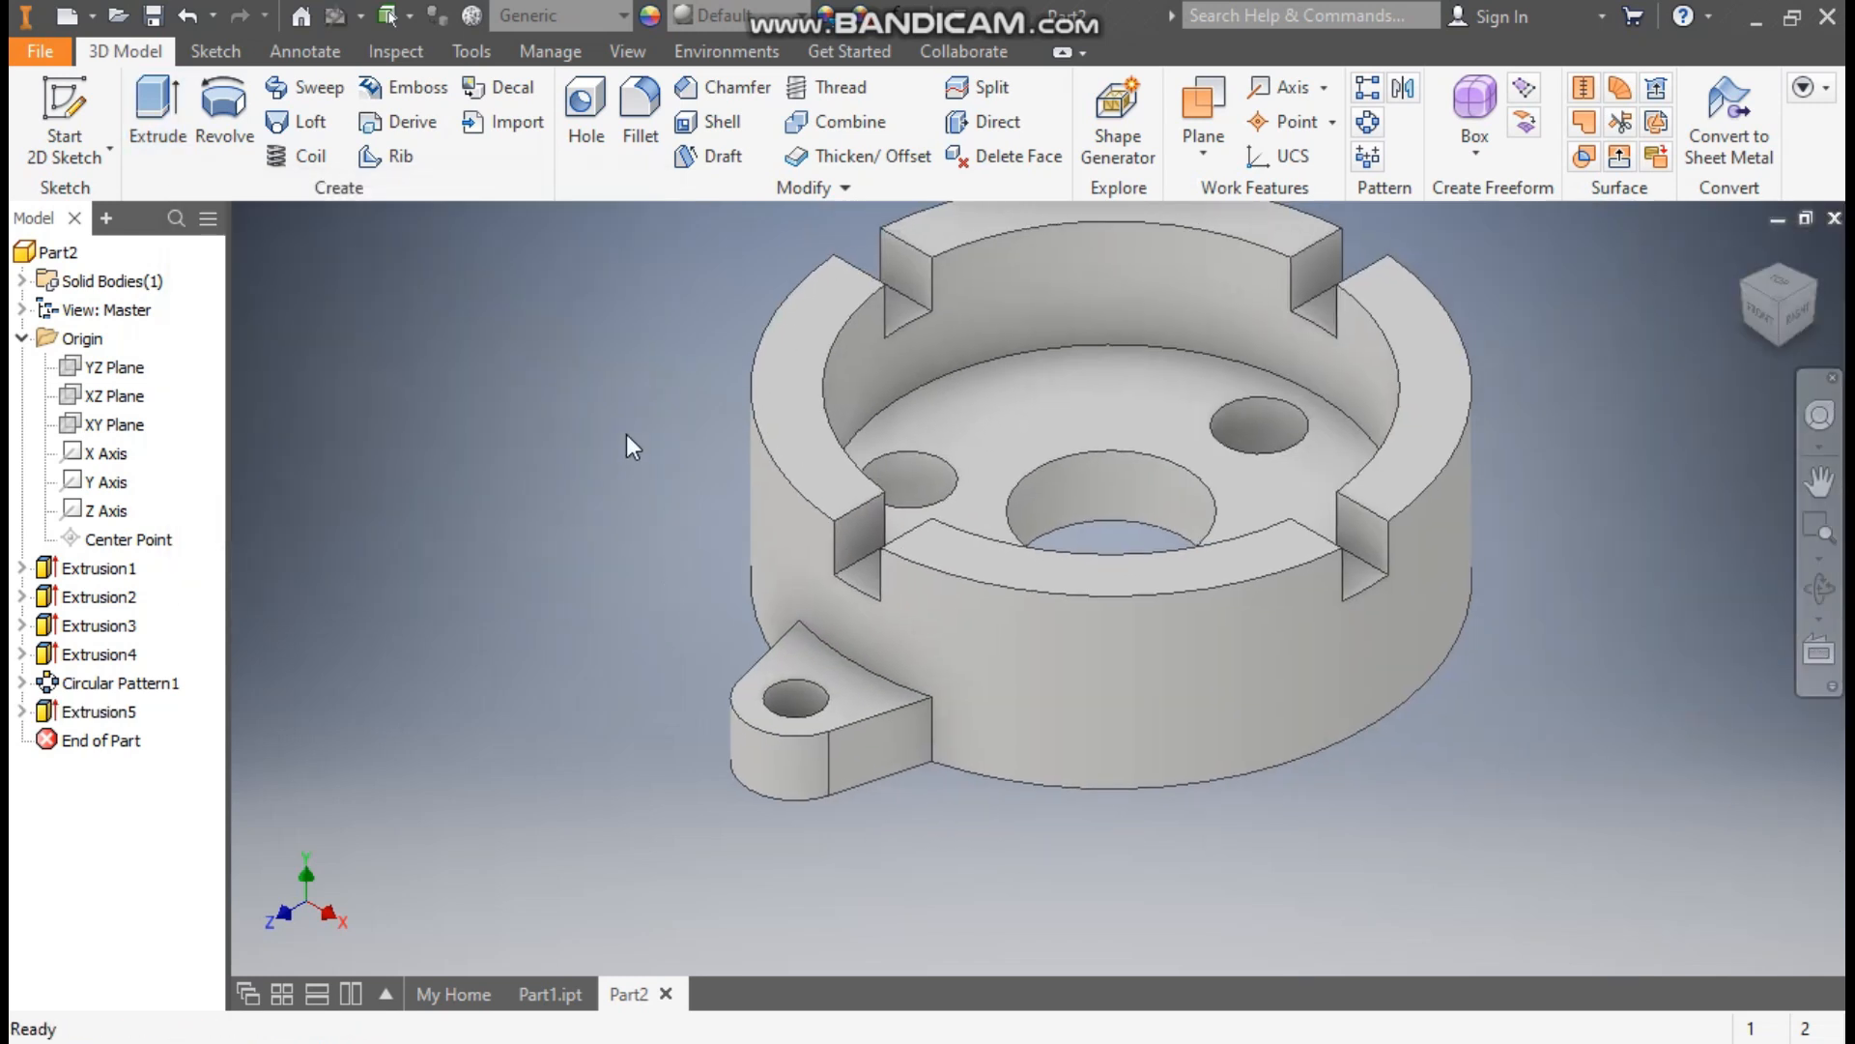
left_click(628, 108)
left_click(271, 389)
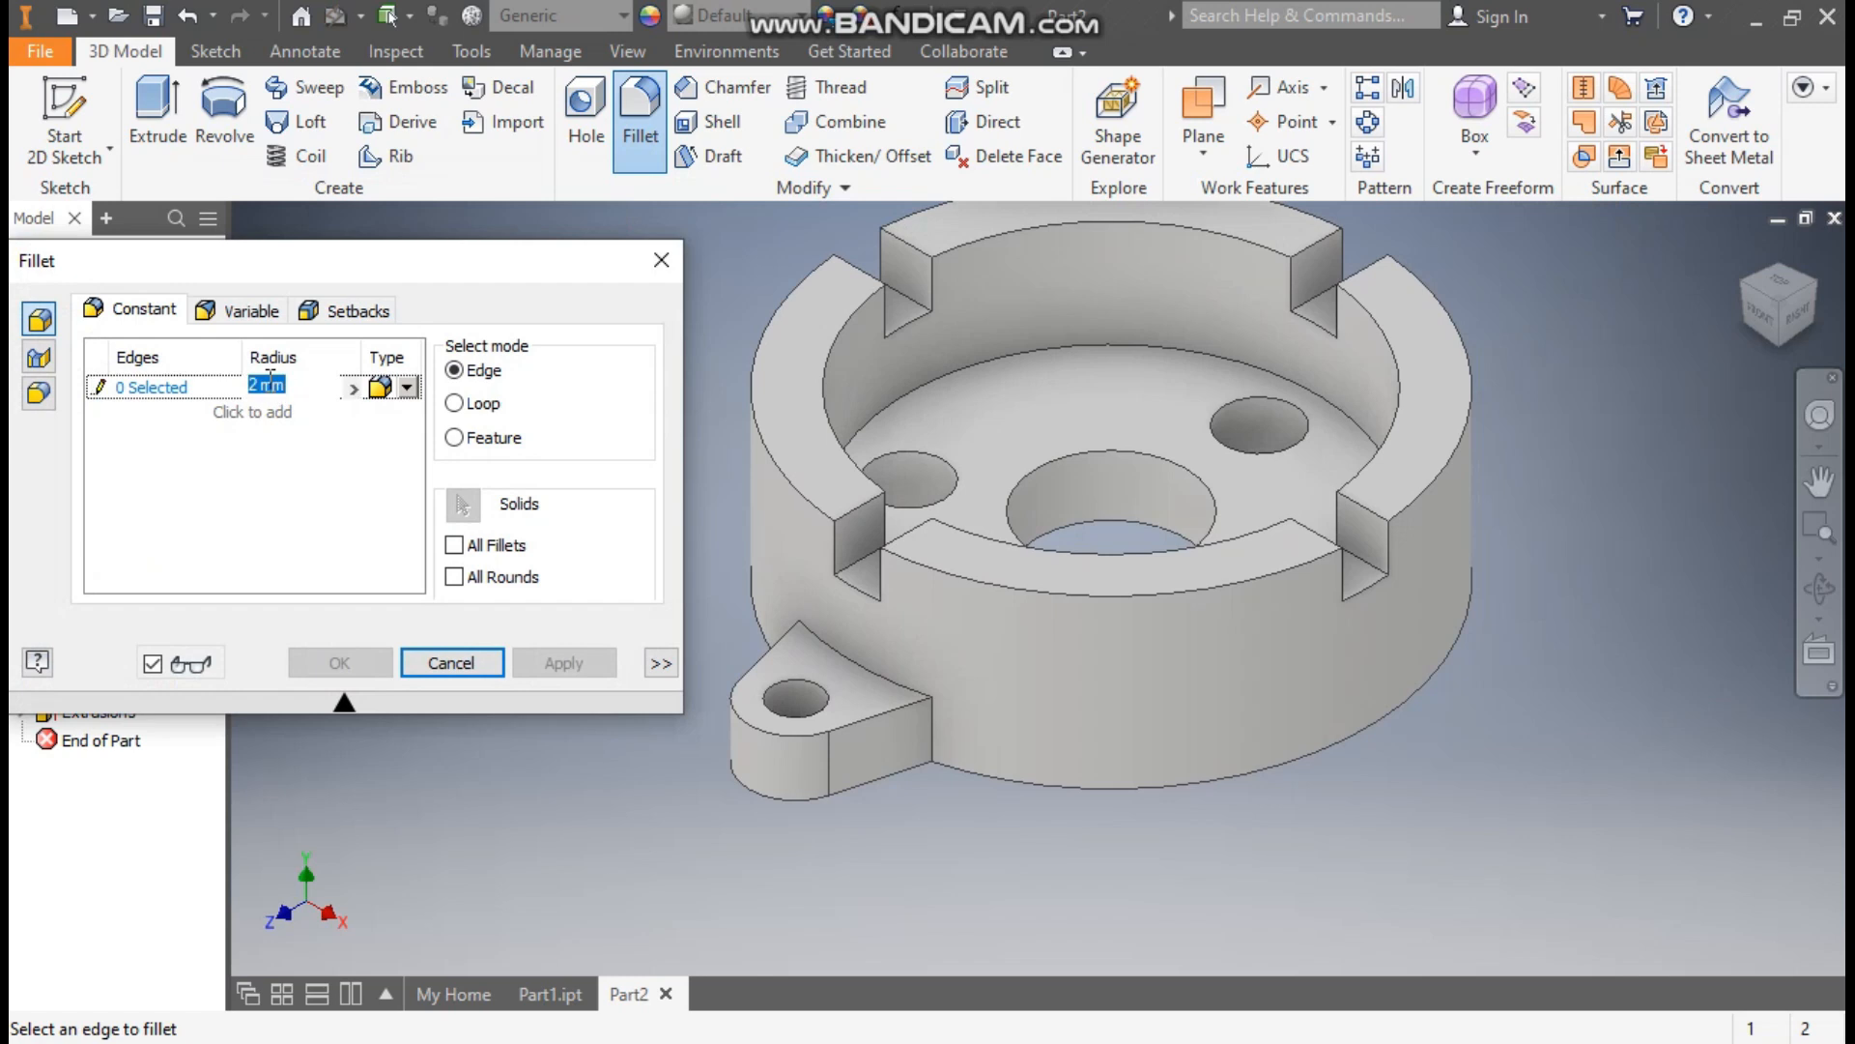
type("2.5")
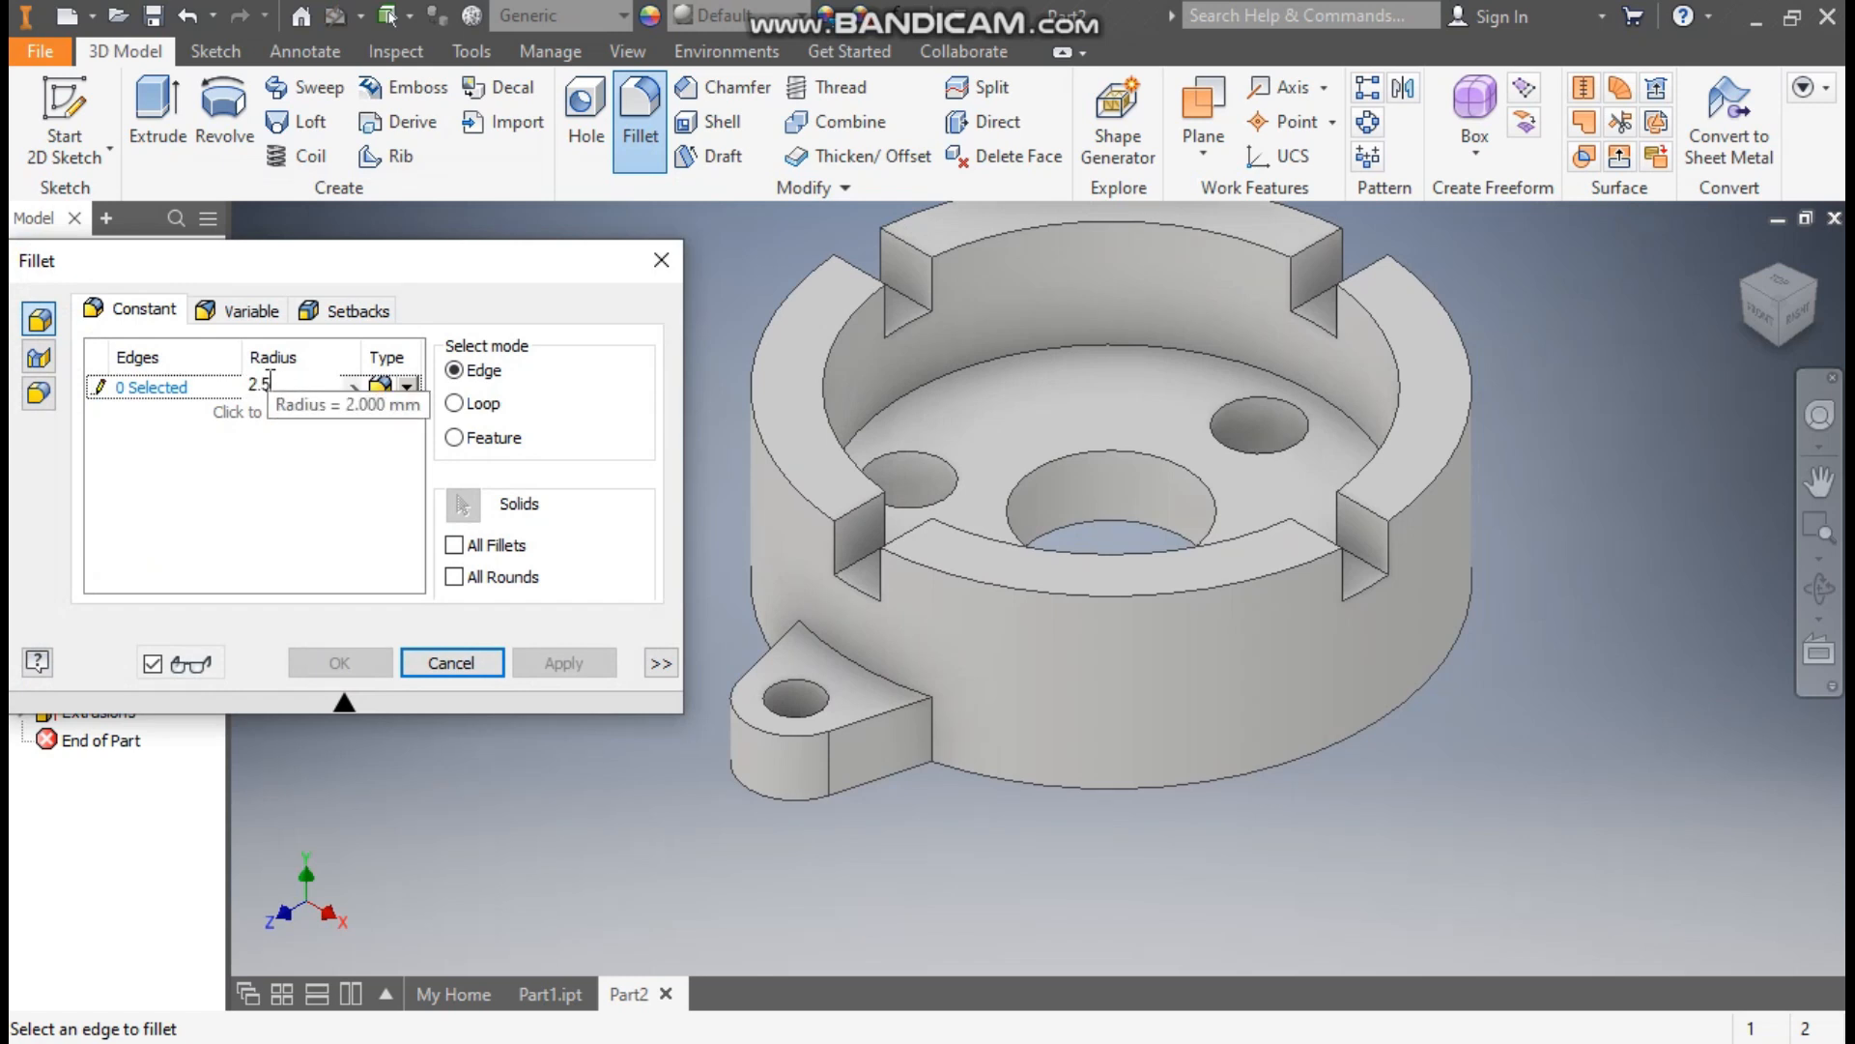
left_click(171, 388)
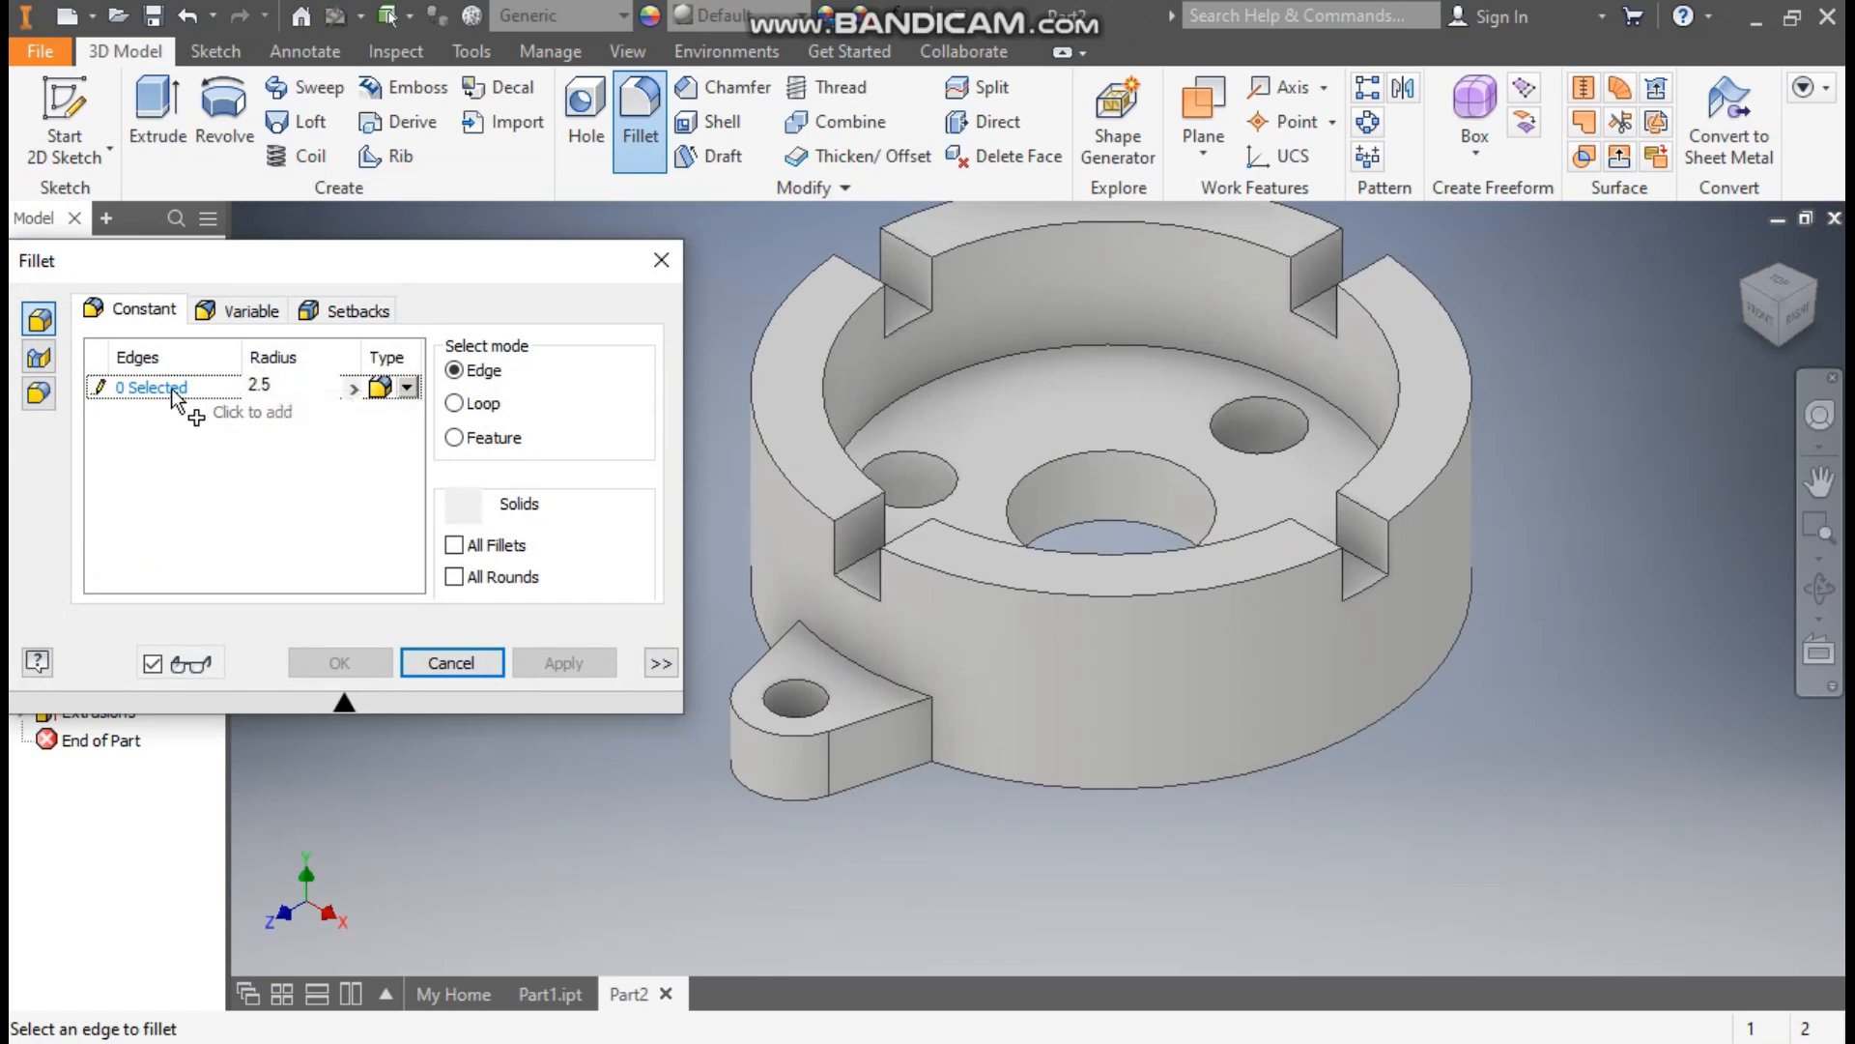
left_click(889, 715)
left_click(896, 769)
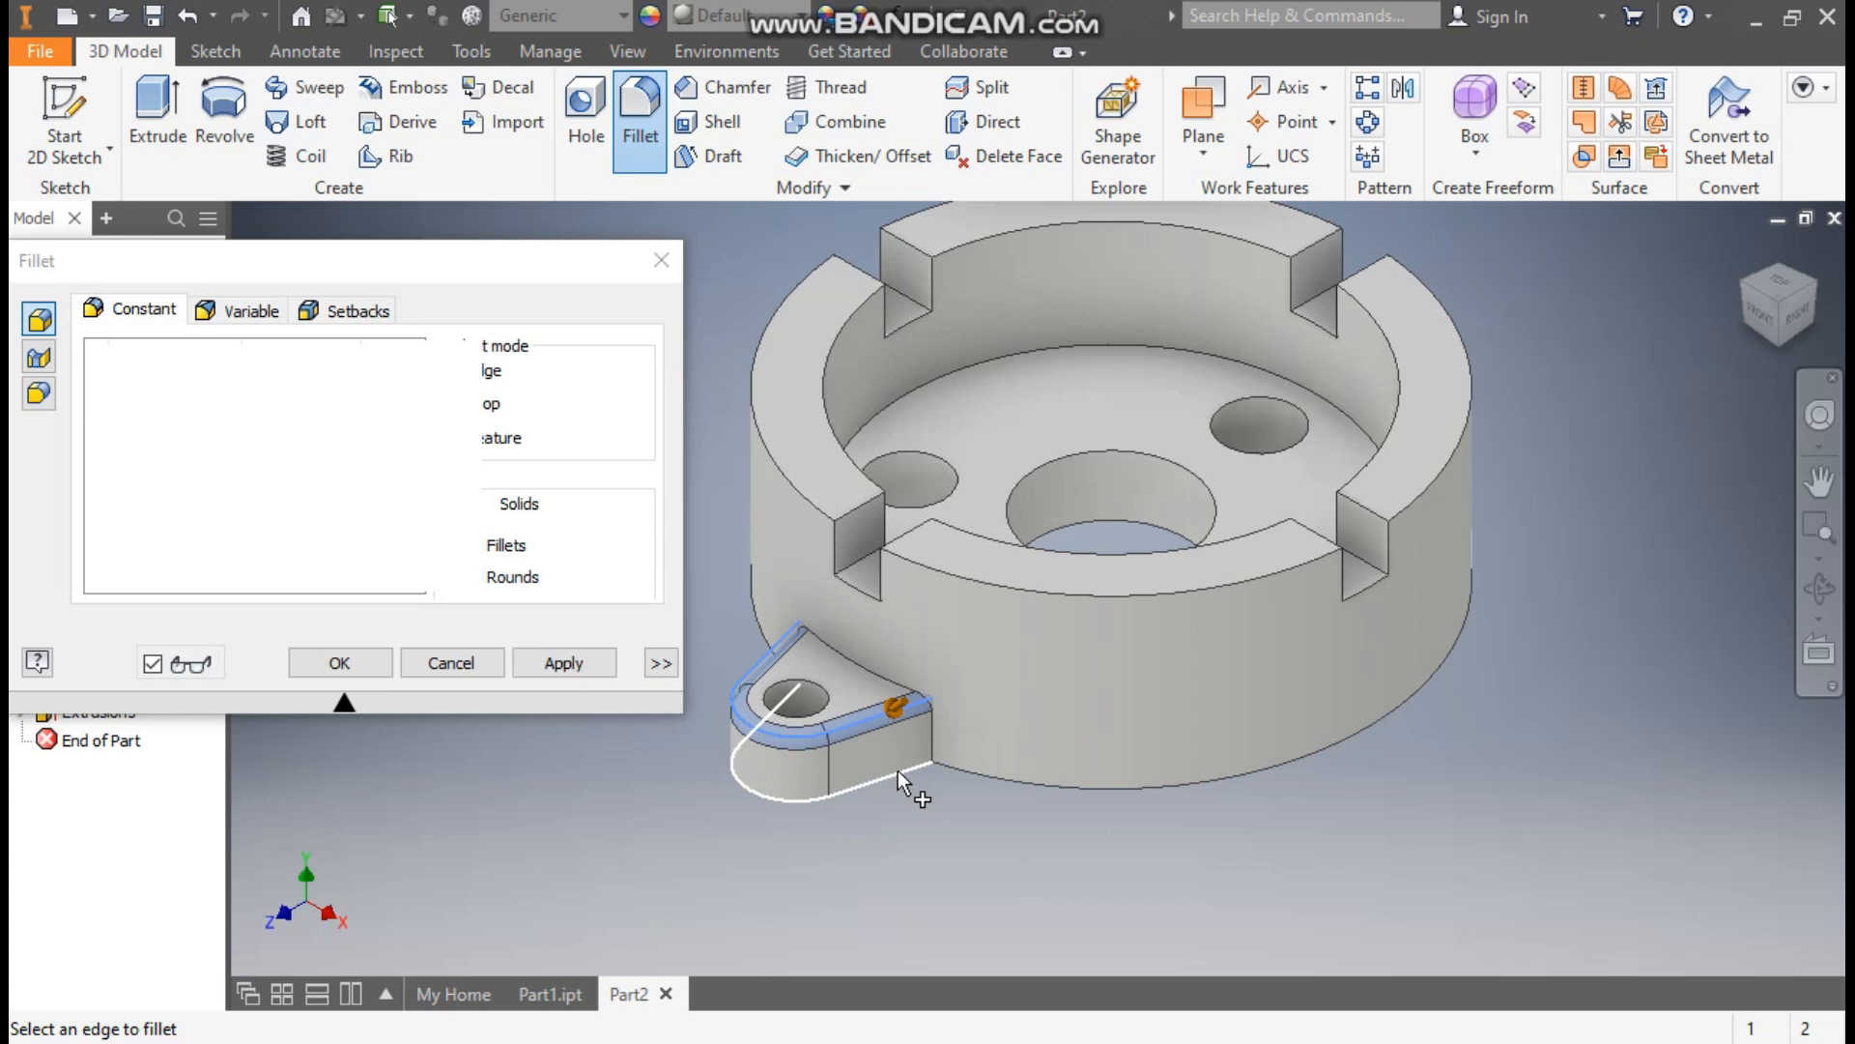
Add the ear's two vertical edges and upper arc edge along the disc wall to the fillet and create it.
left_click(933, 735)
left_click(833, 645)
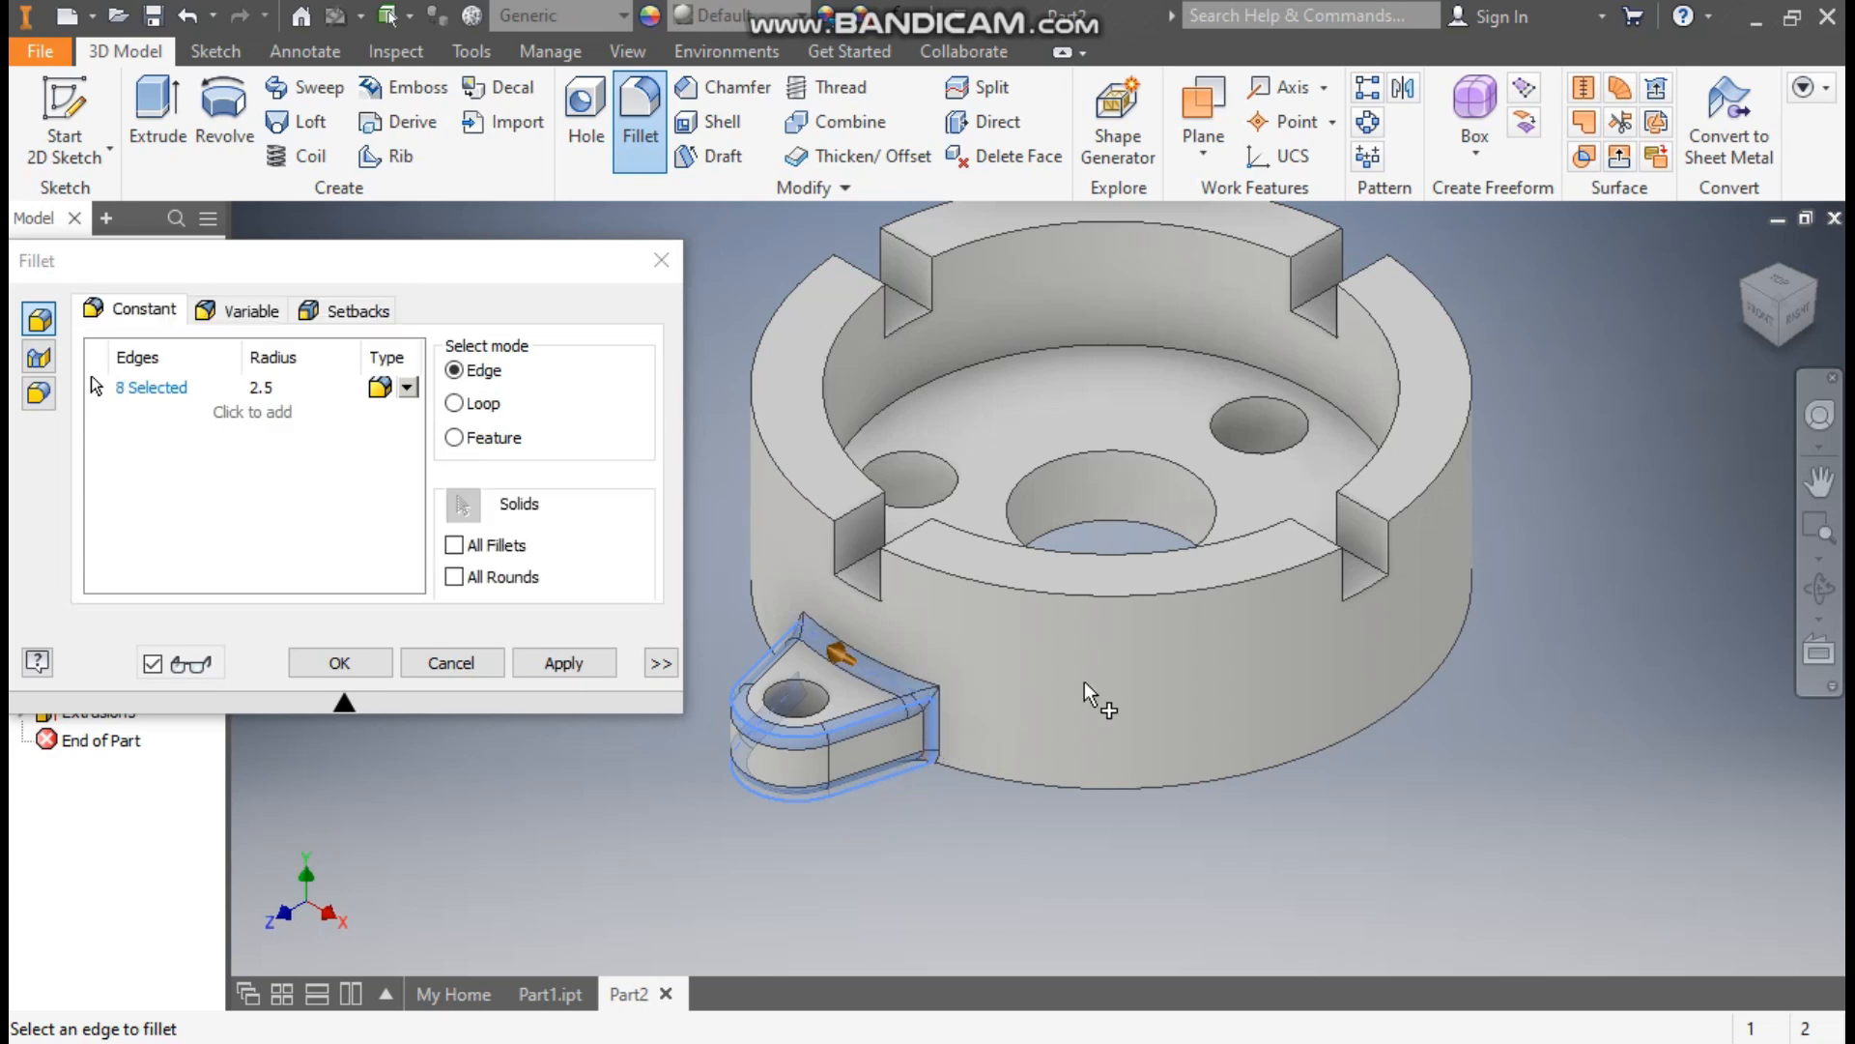
left_click(1802, 288)
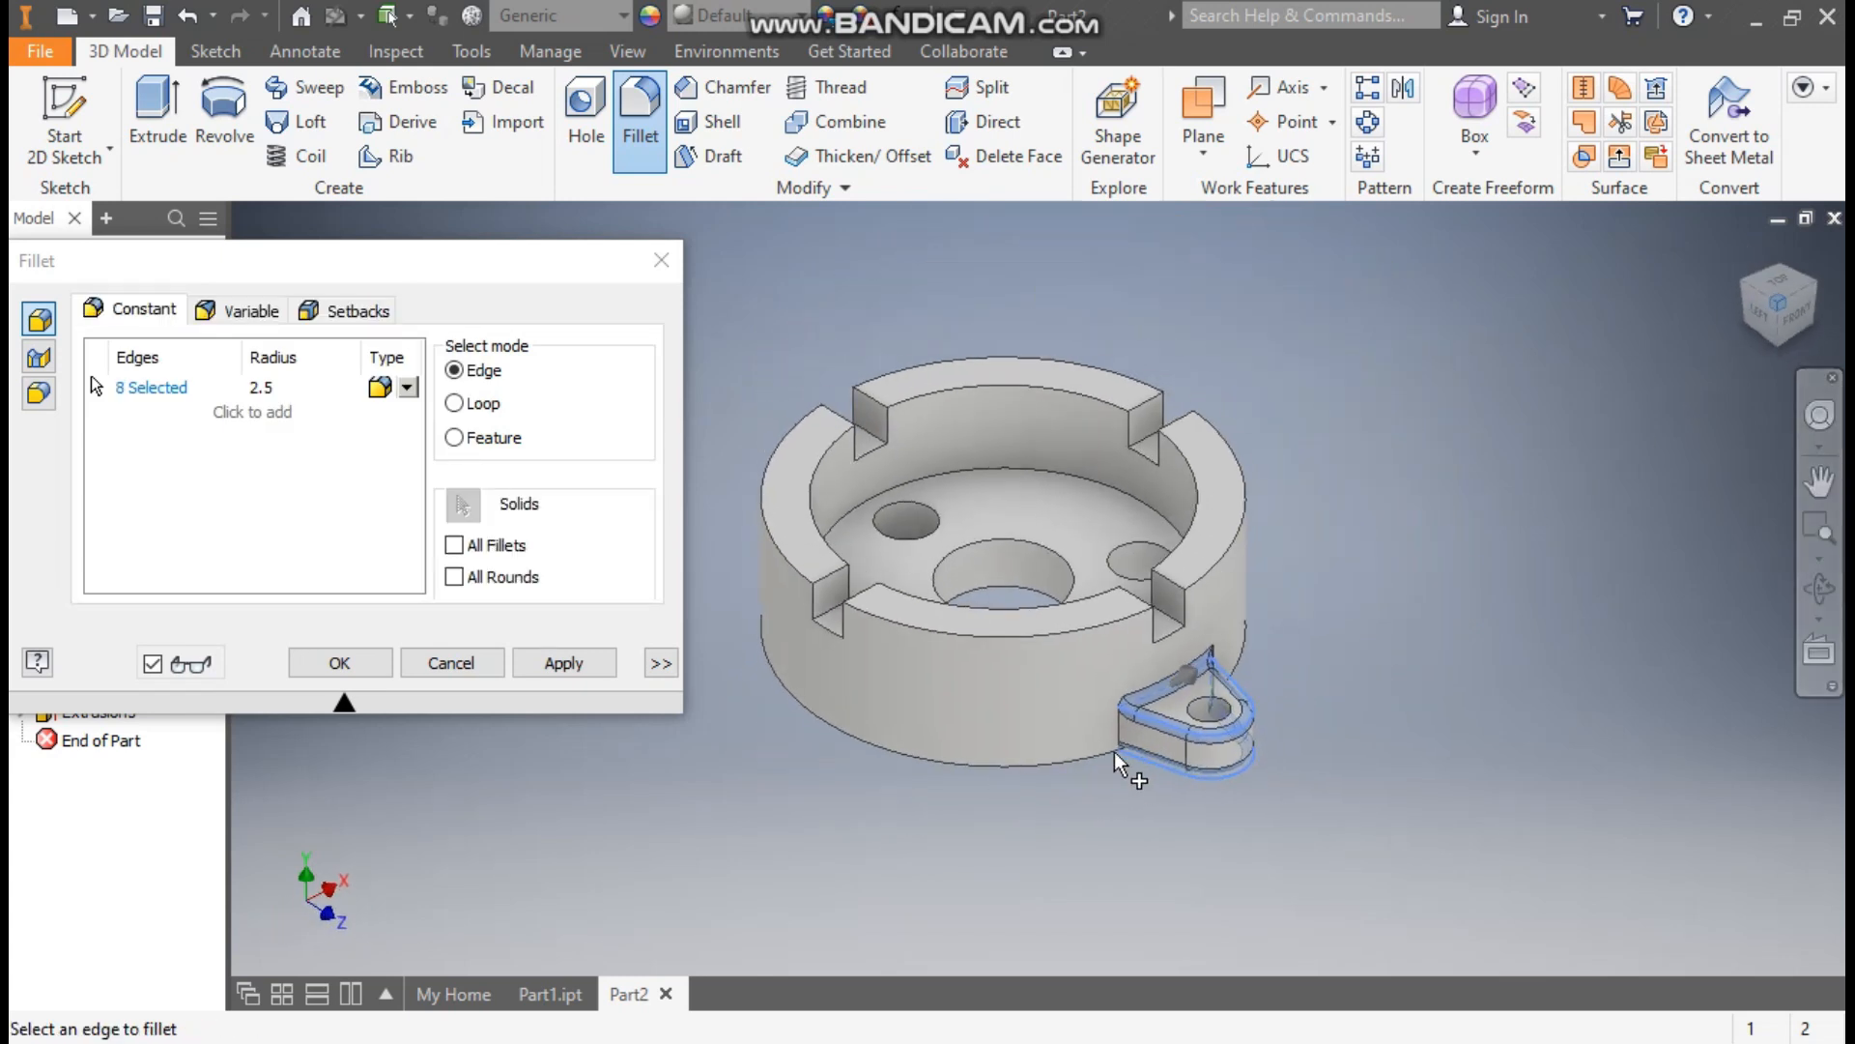
left_click(1121, 760)
scroll(1145, 773, "down", 3)
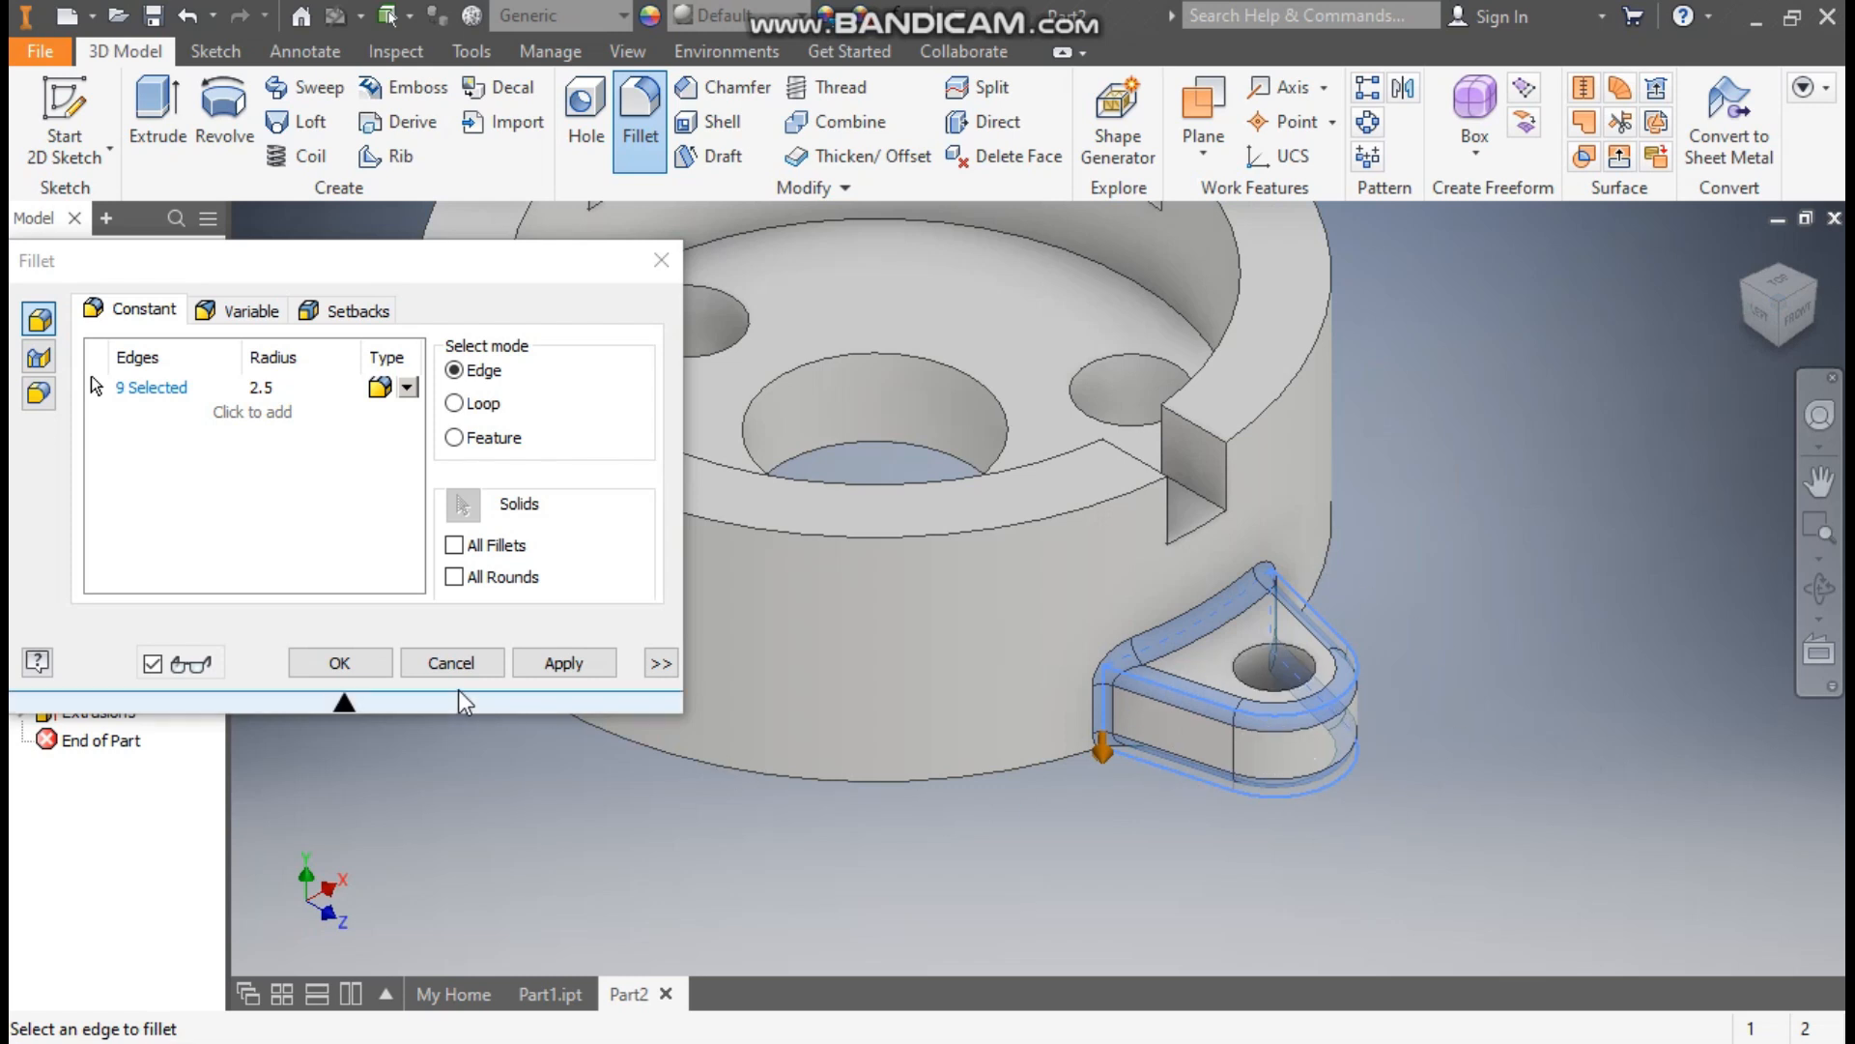
left_click(343, 666)
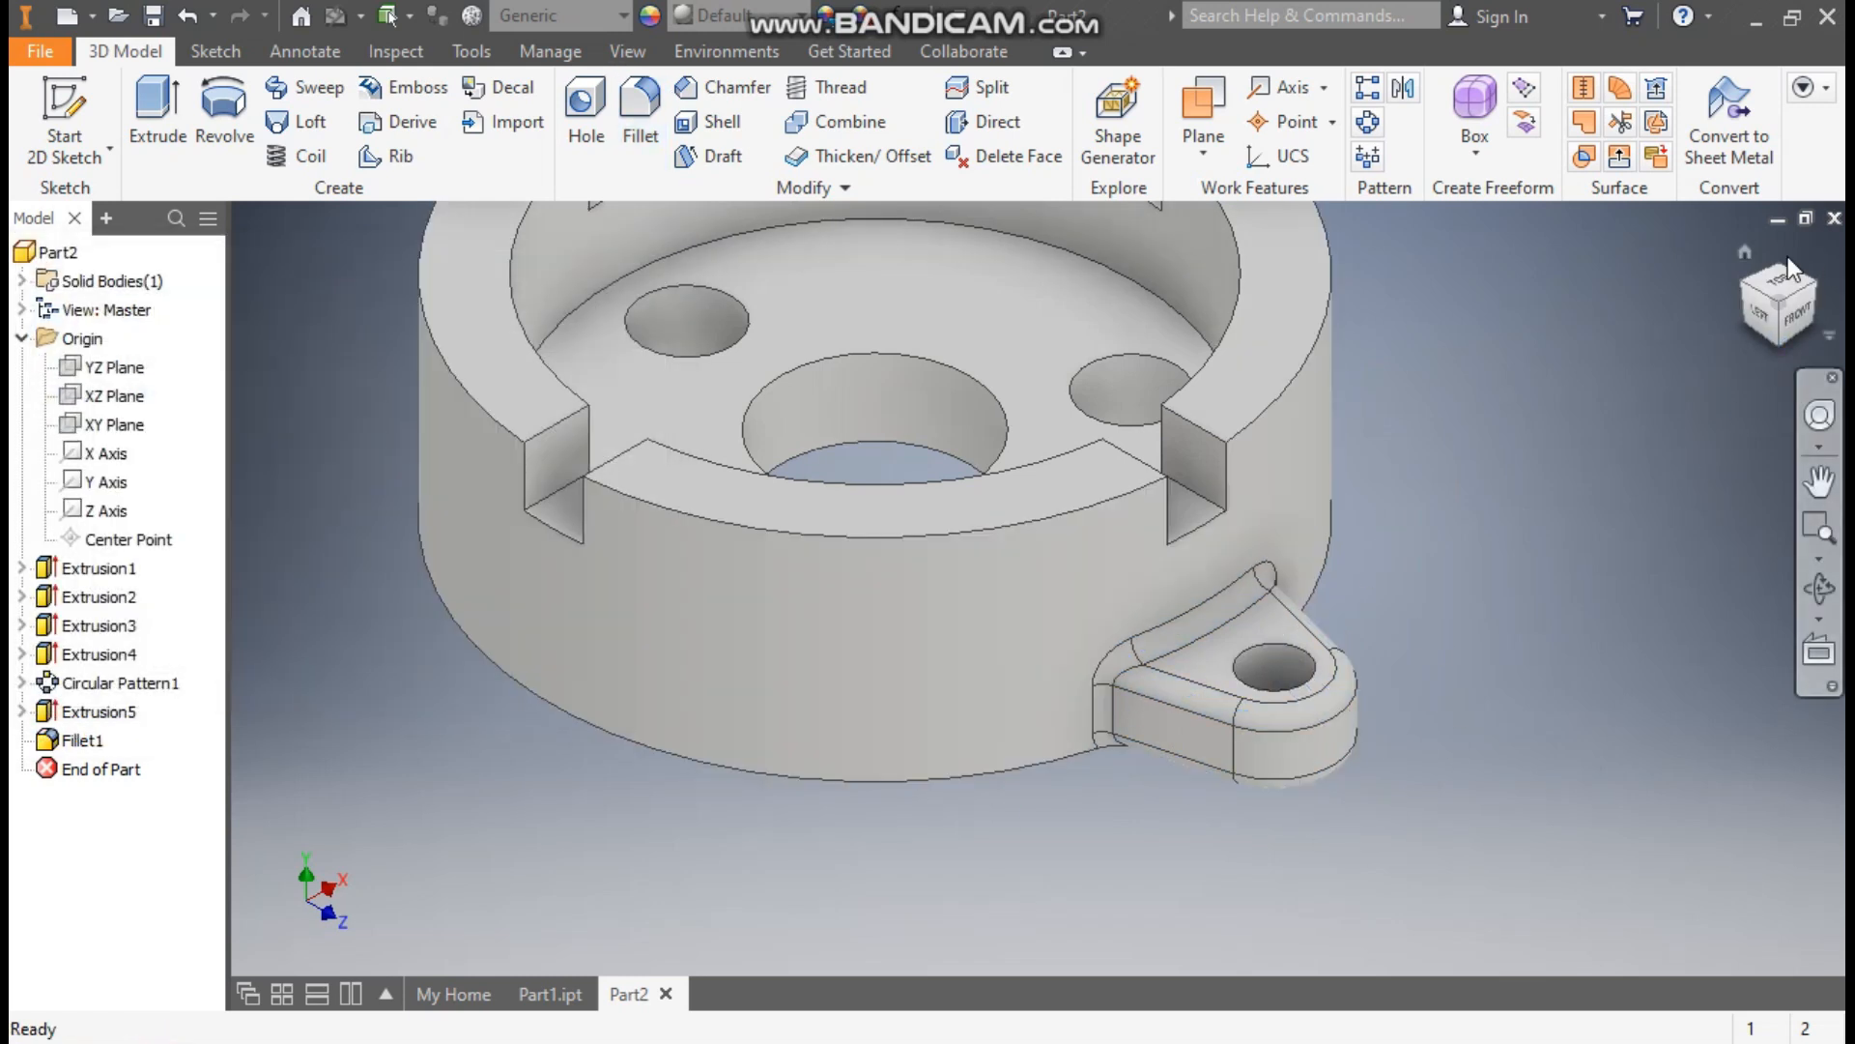
Create a circular pattern of the ear and its fillet with 3 occurrences over 360 degrees about the disc's axis.
left_click(1745, 252)
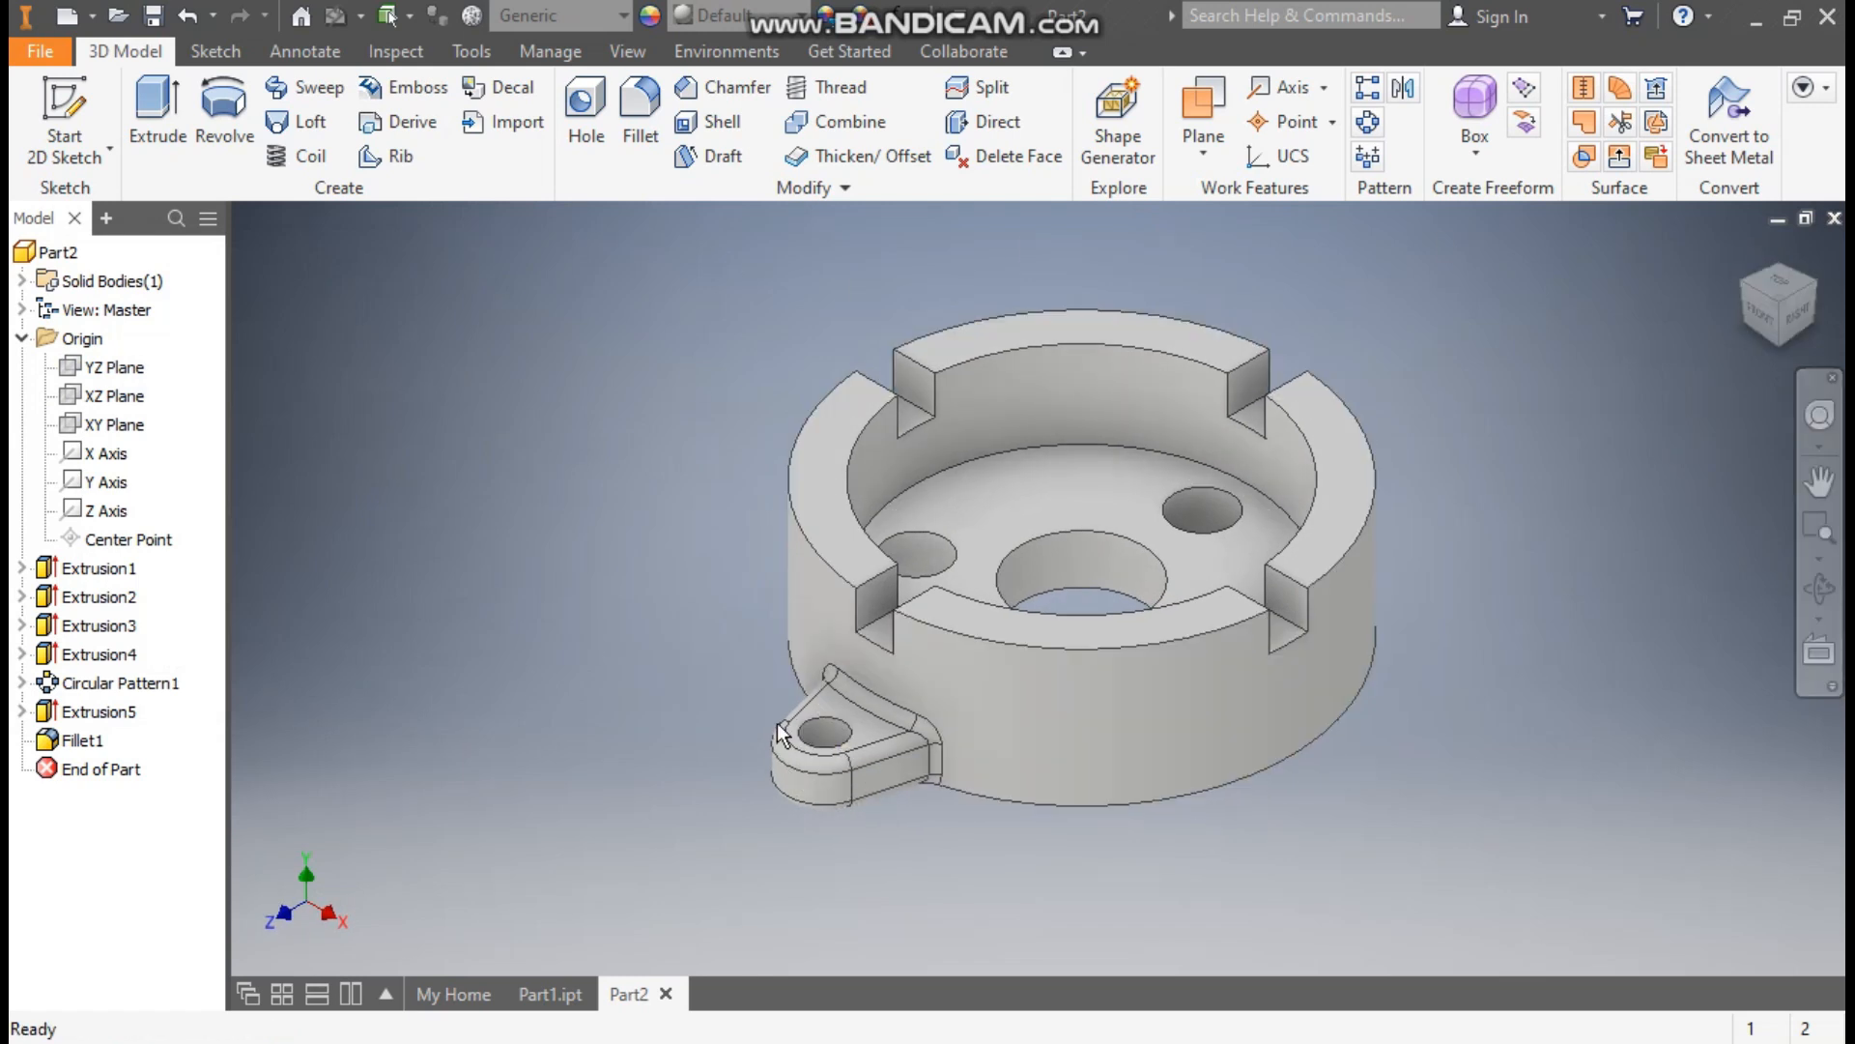
left_click(1368, 124)
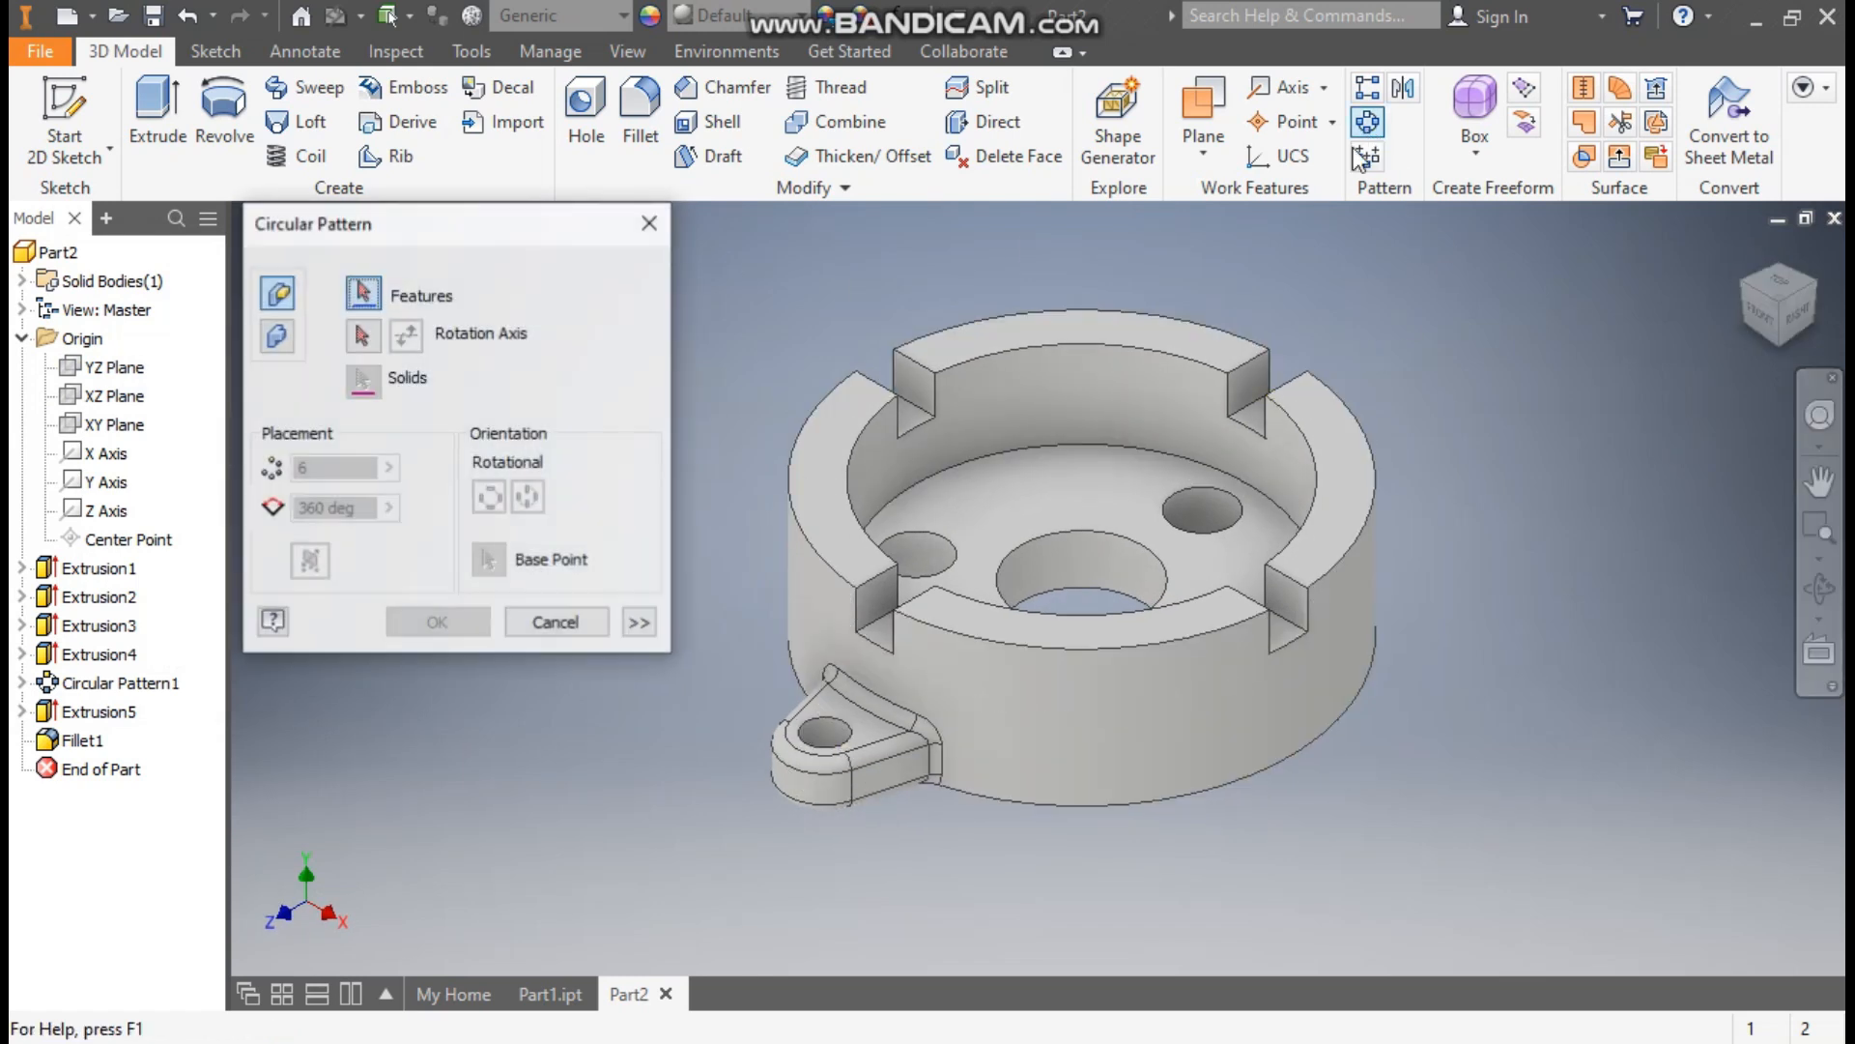
left_click(102, 714)
left_click(83, 740)
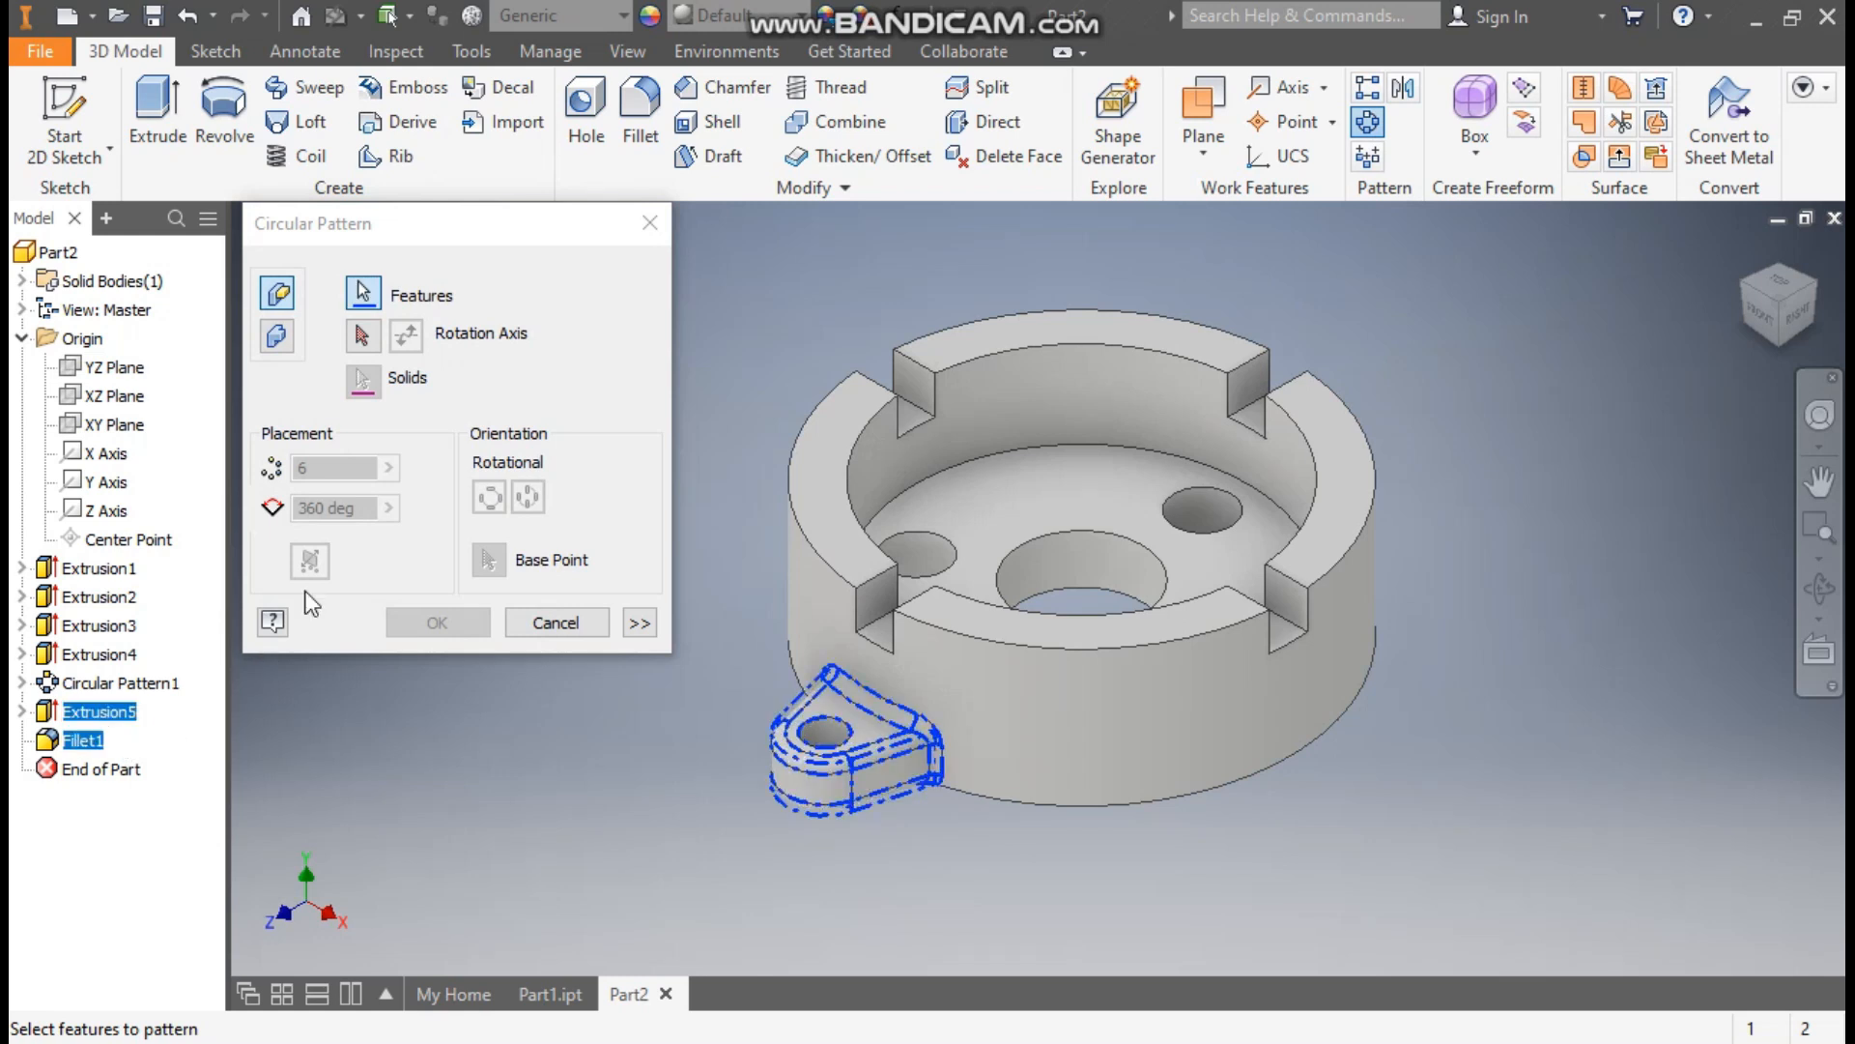
left_click(363, 337)
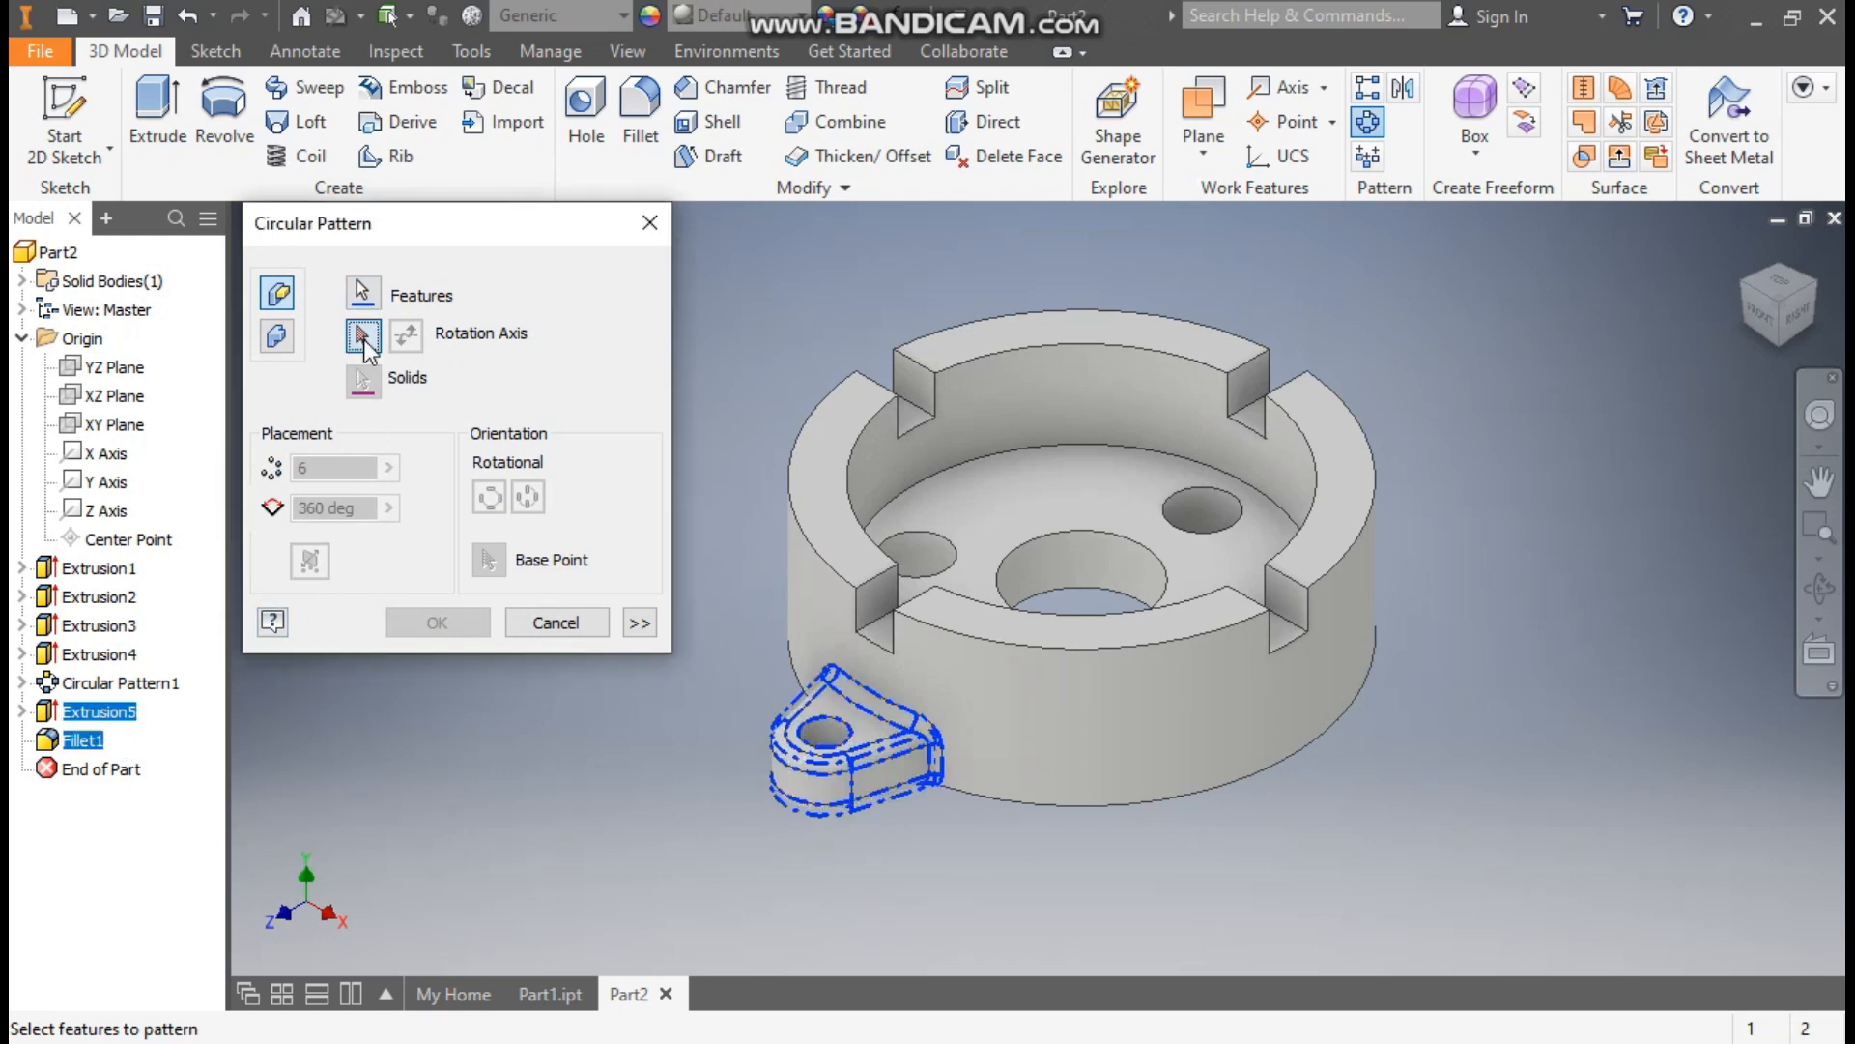
left_click(1123, 684)
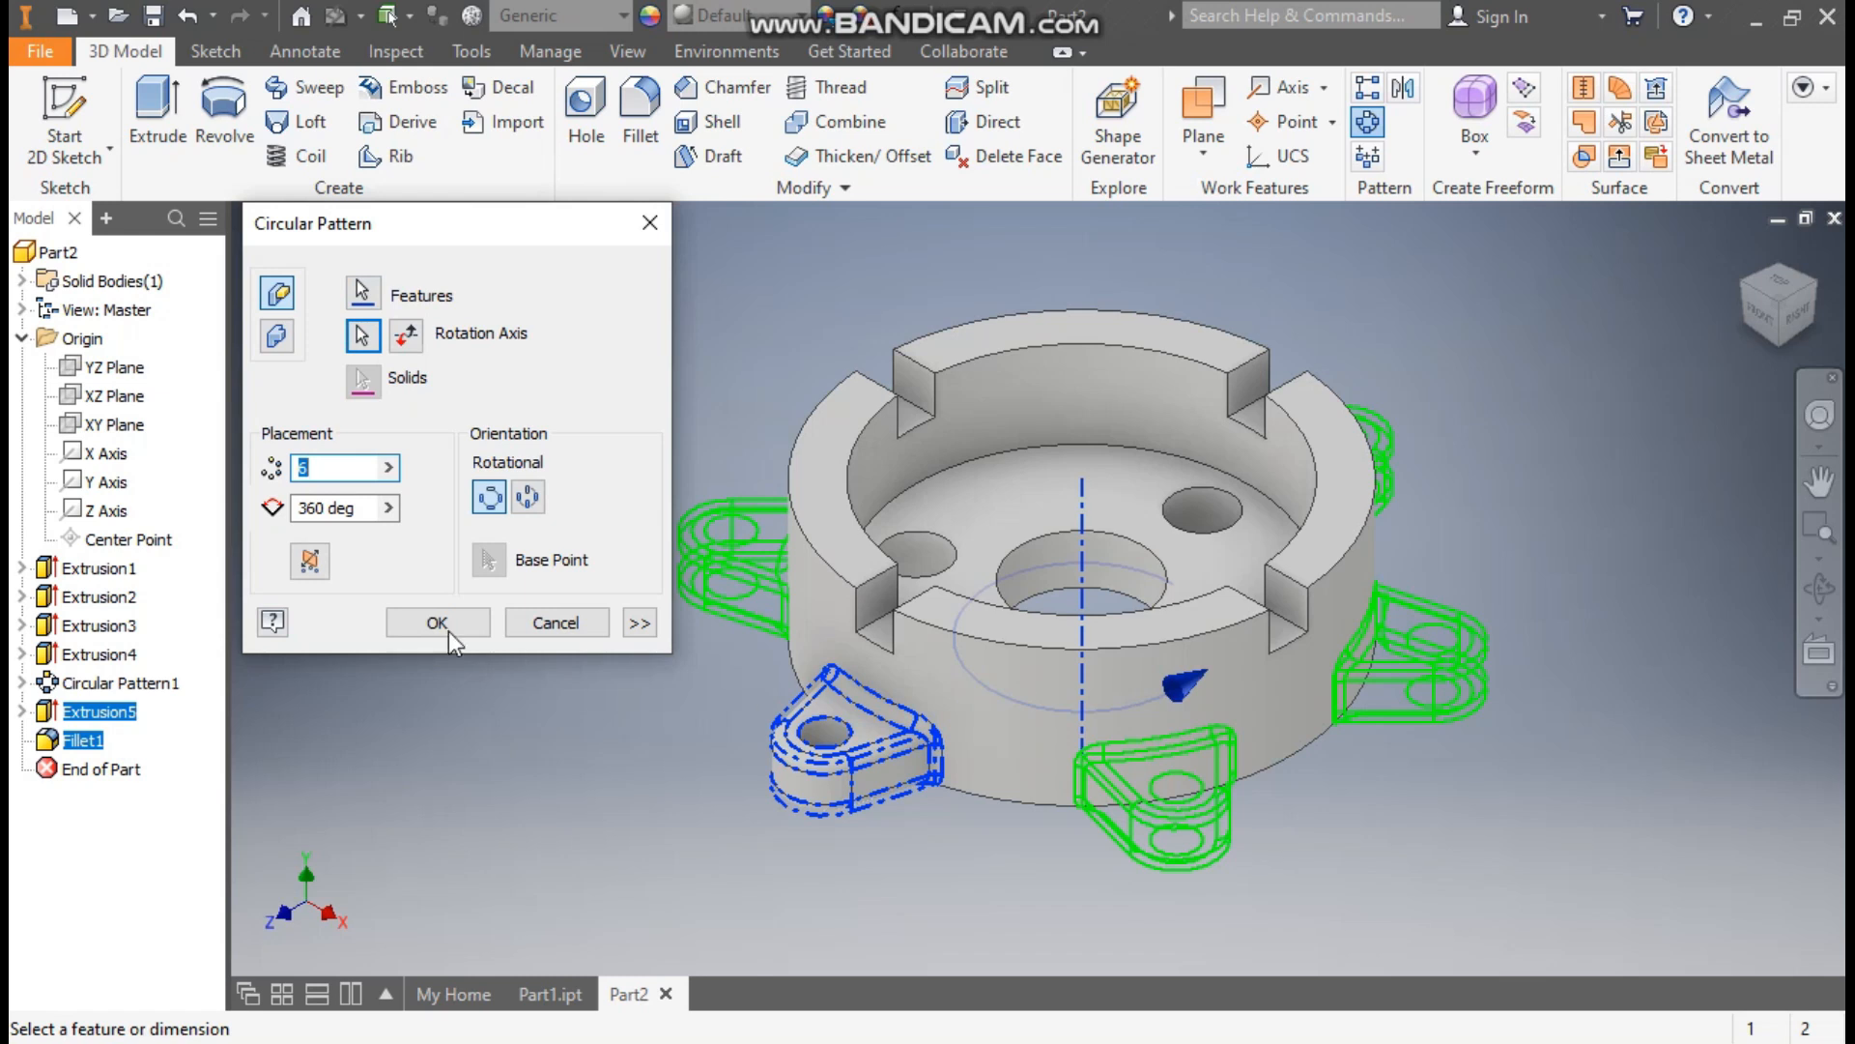
type("3")
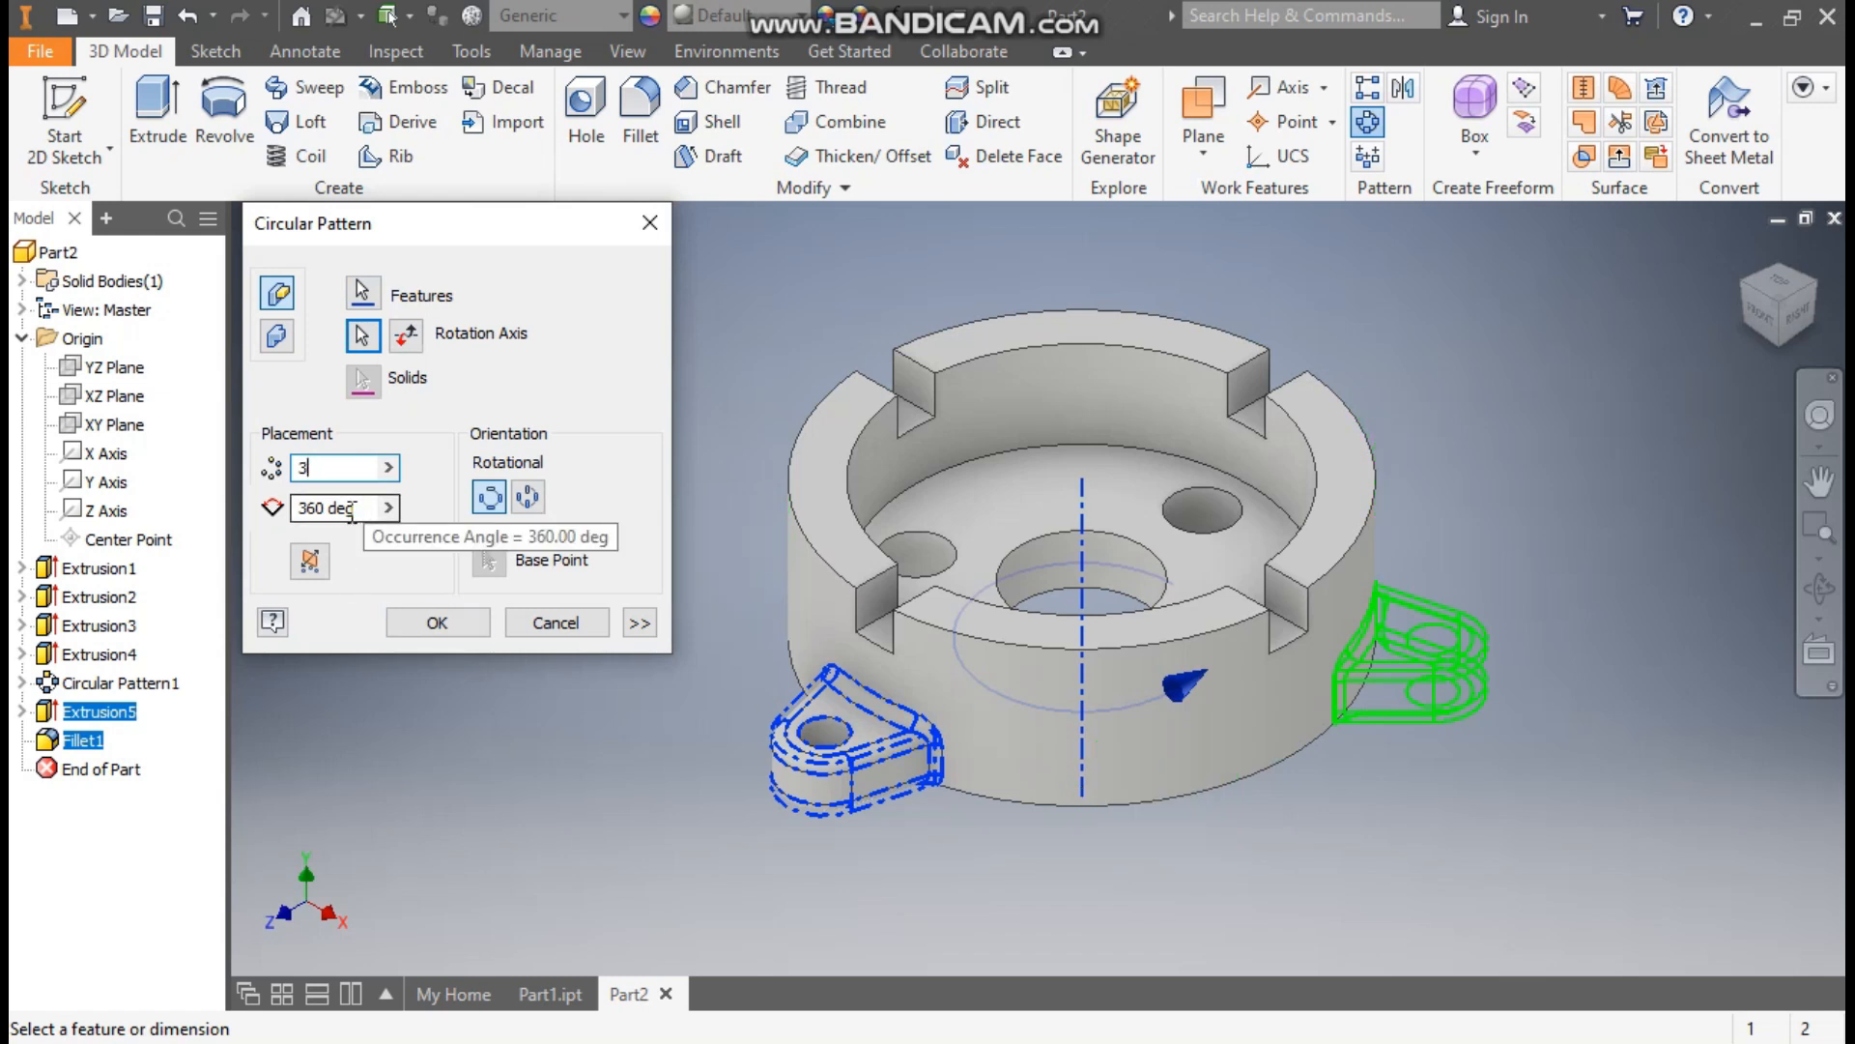
left_click(423, 622)
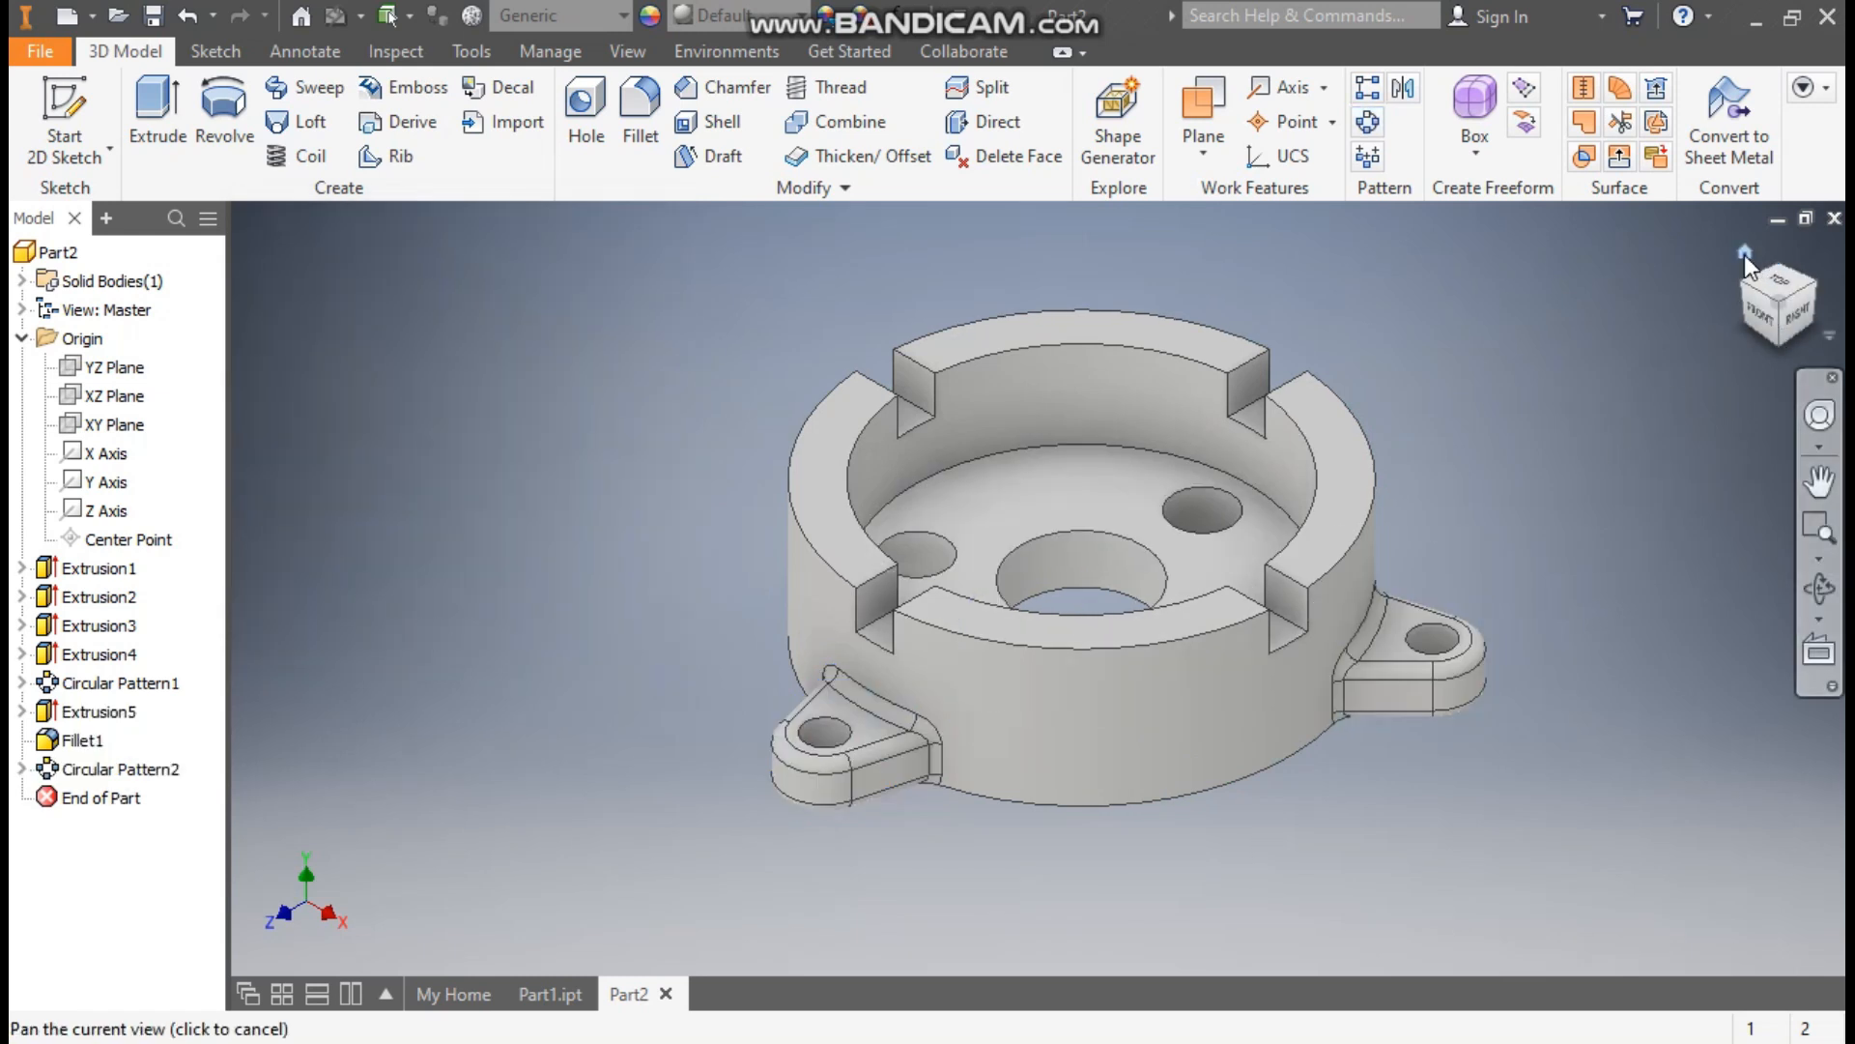
Apply the Galvanized appearance to the whole part.
left_click(1744, 253)
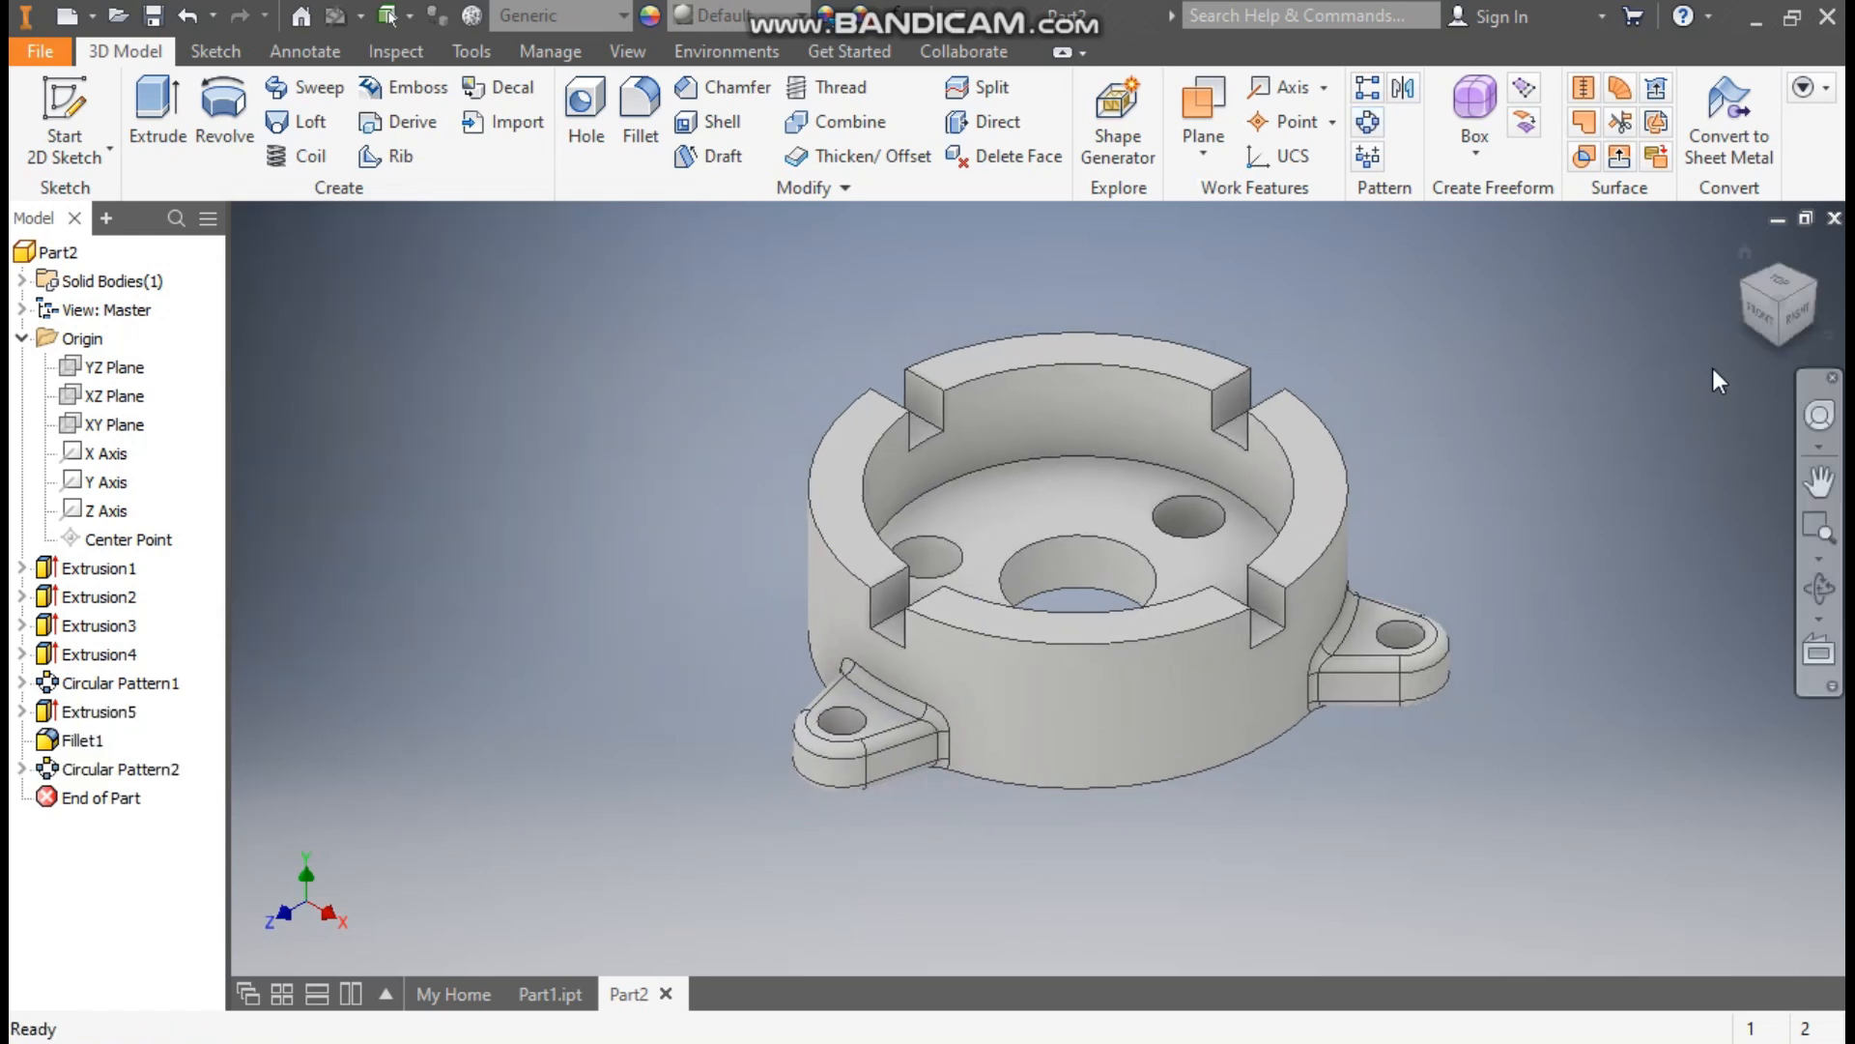
left_click(1779, 281)
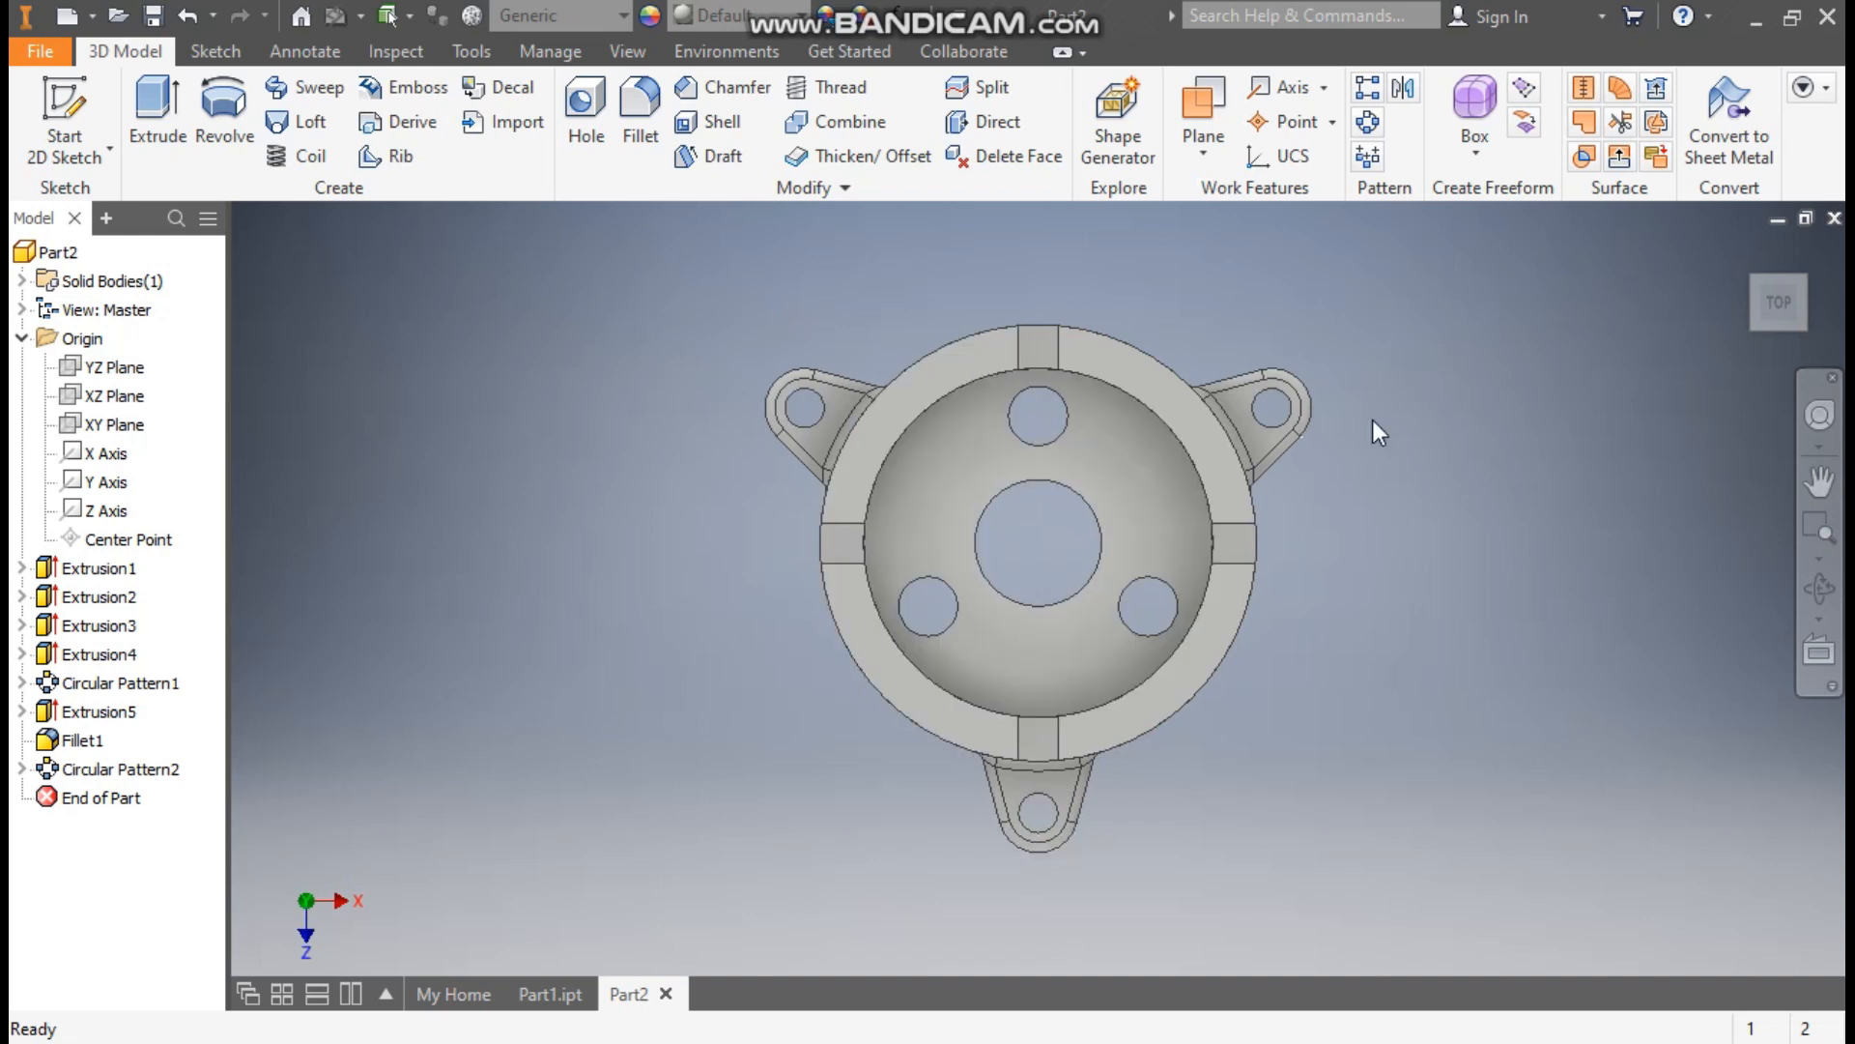
left_click(1747, 250)
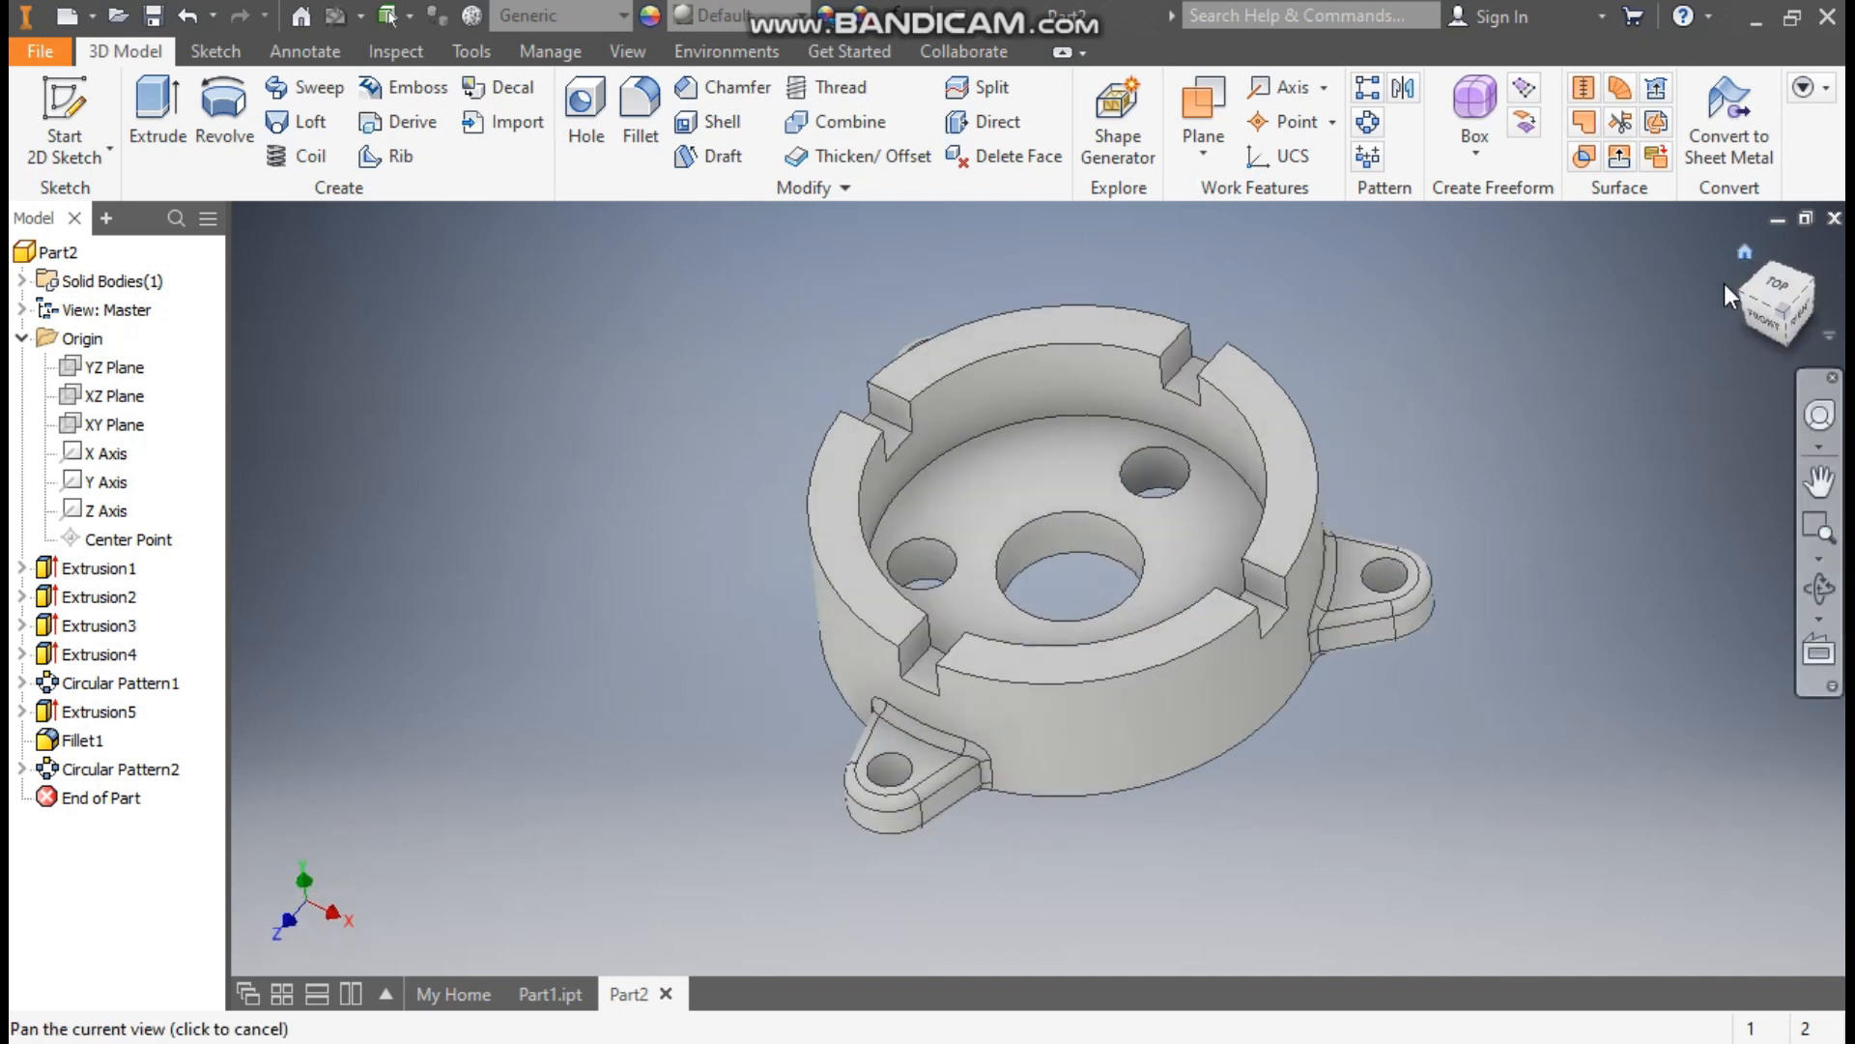
left_click(728, 25)
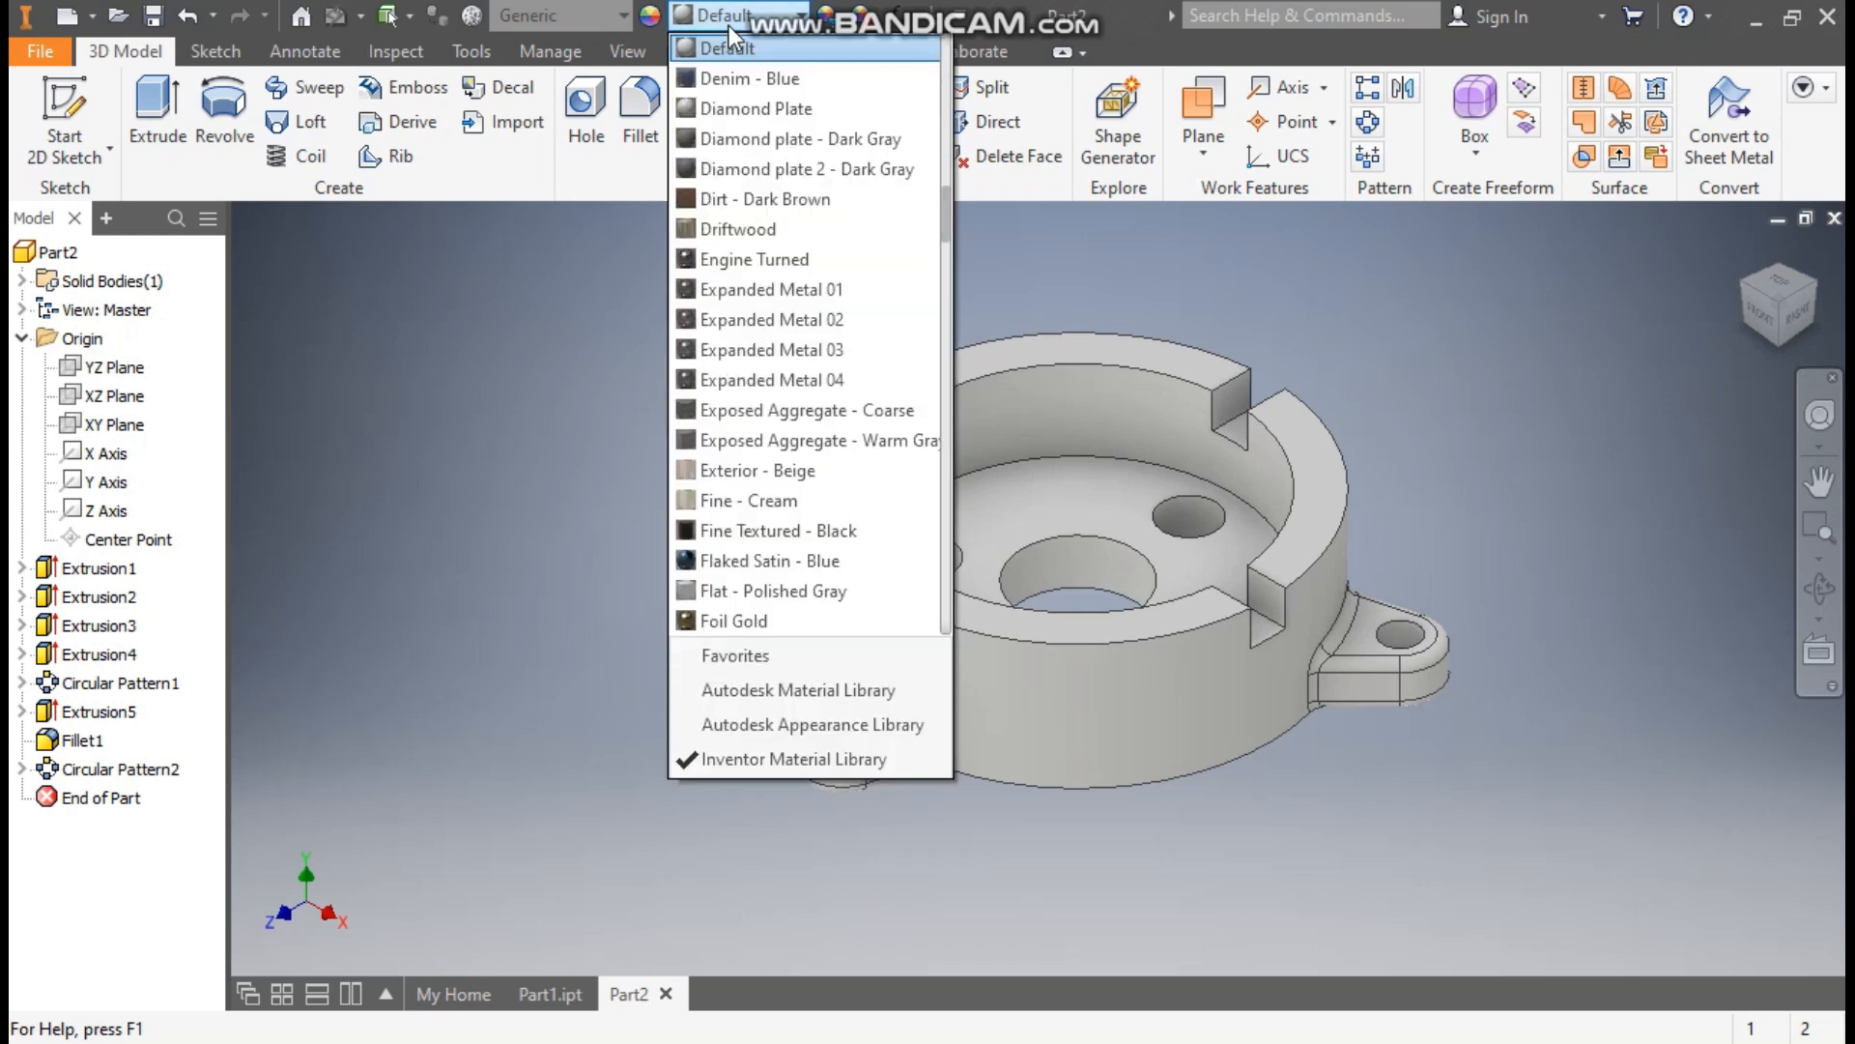
key("g")
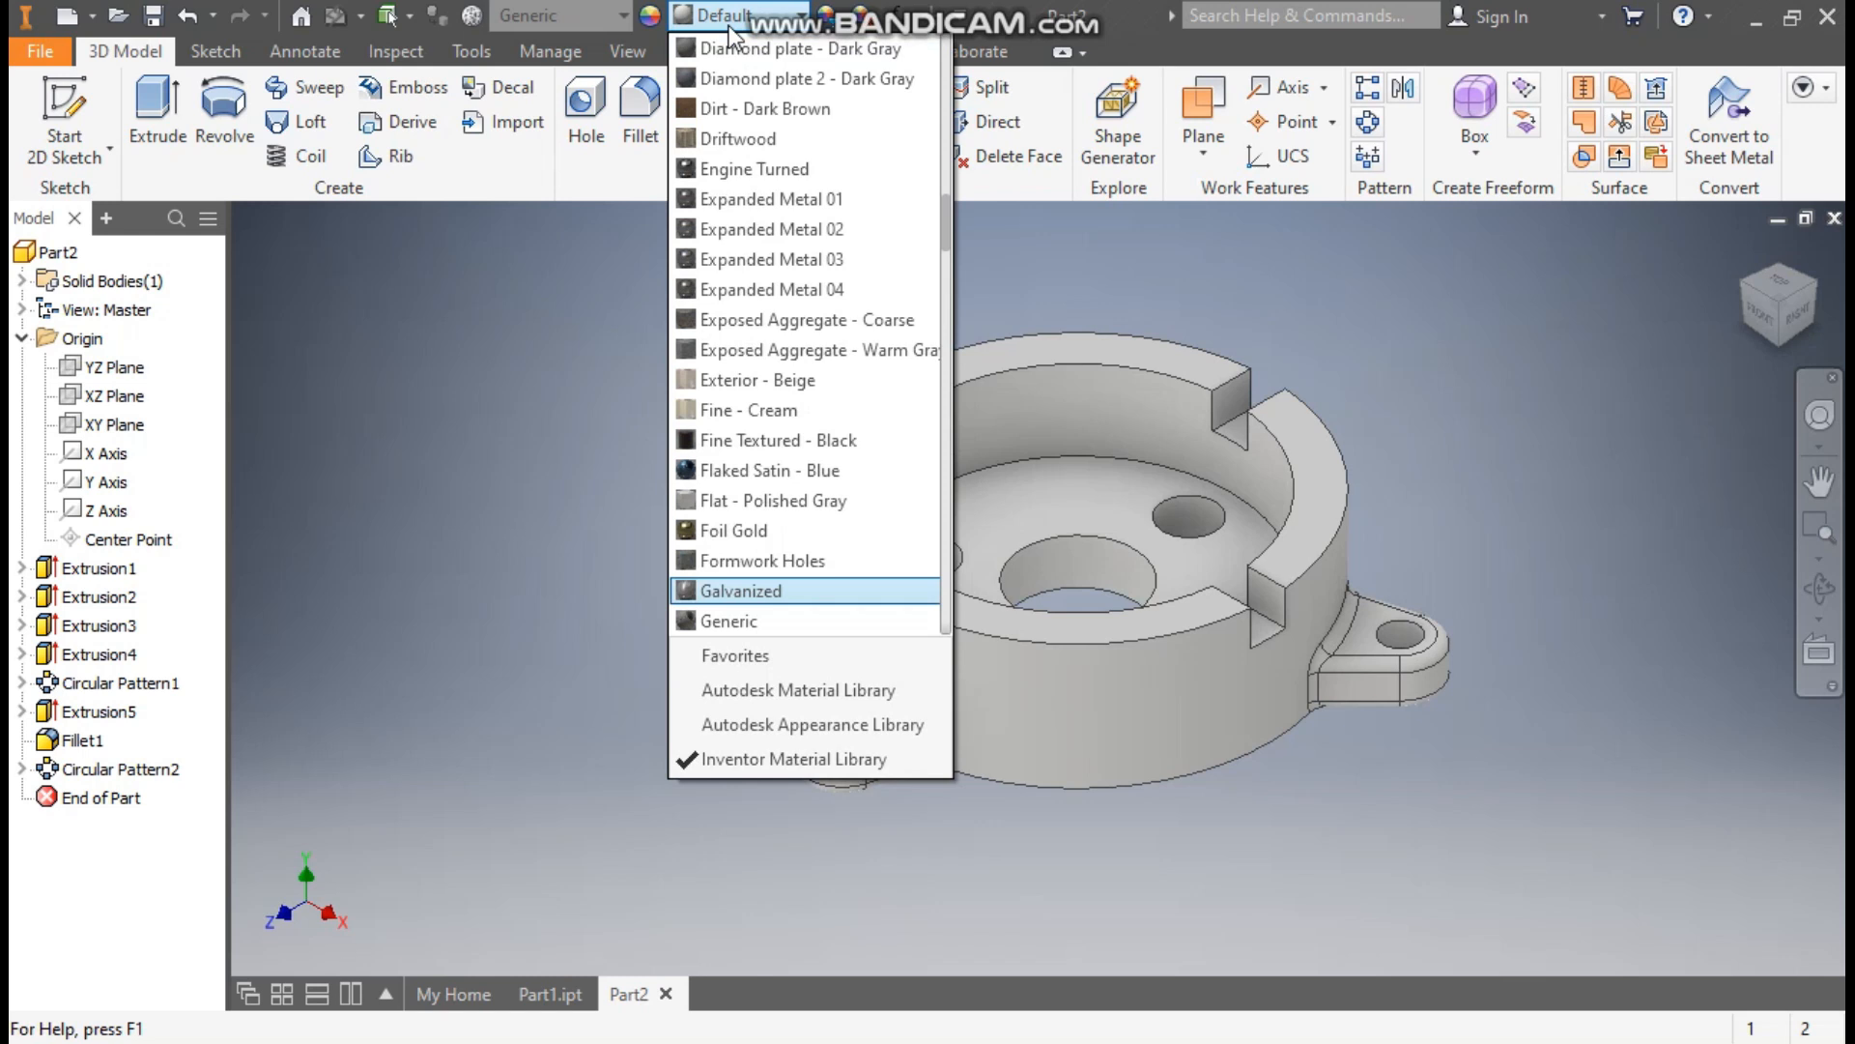
key("Return")
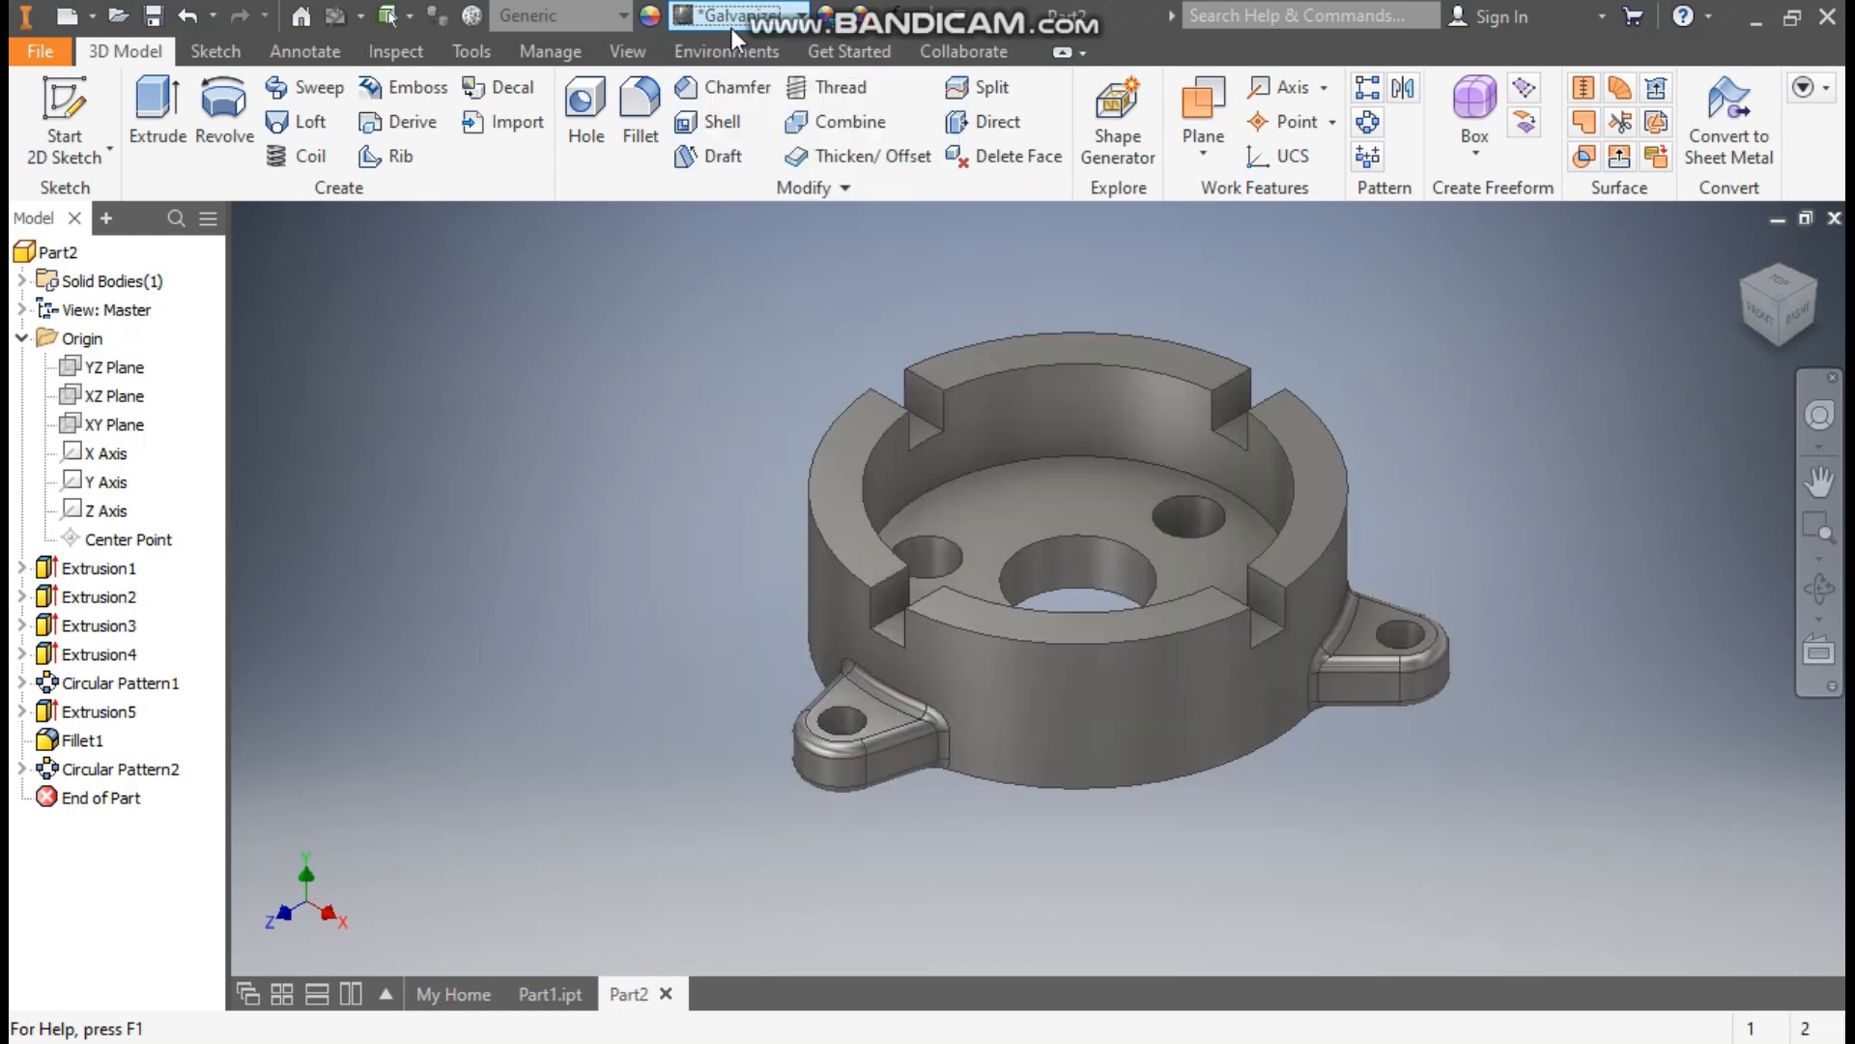
scroll(1463, 493, "up", 2)
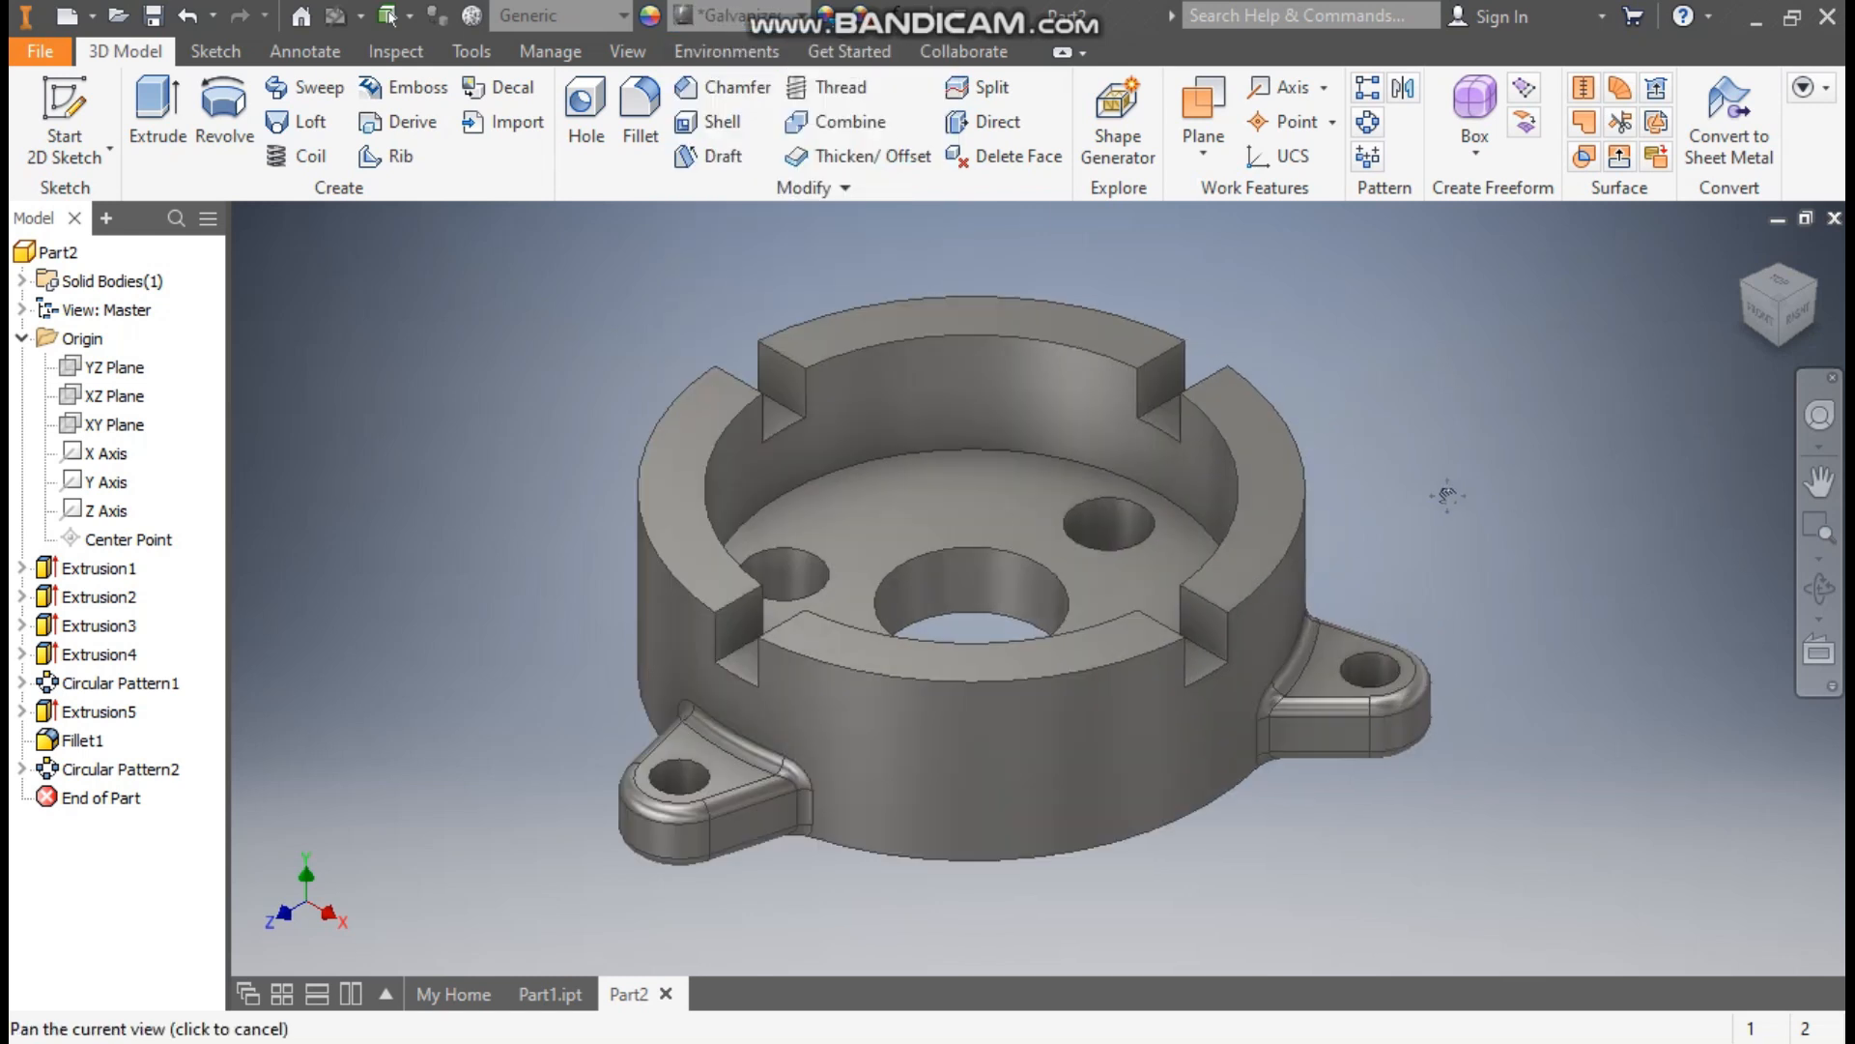